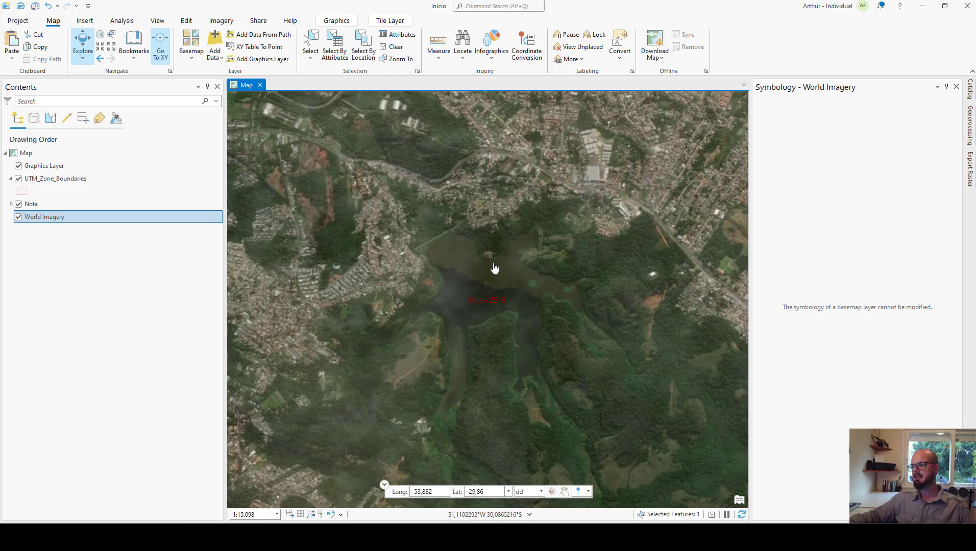
Step: Open the MS2 folder on drive C: in File Explorer and locate the Início.aprx project file
drag(403, 226, 421, 238)
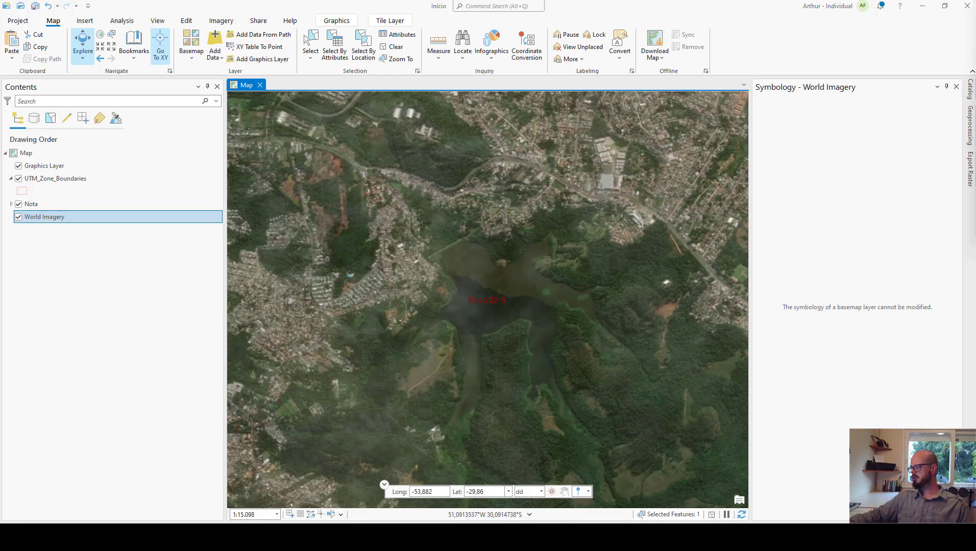
drag(975, 11, 363, 101)
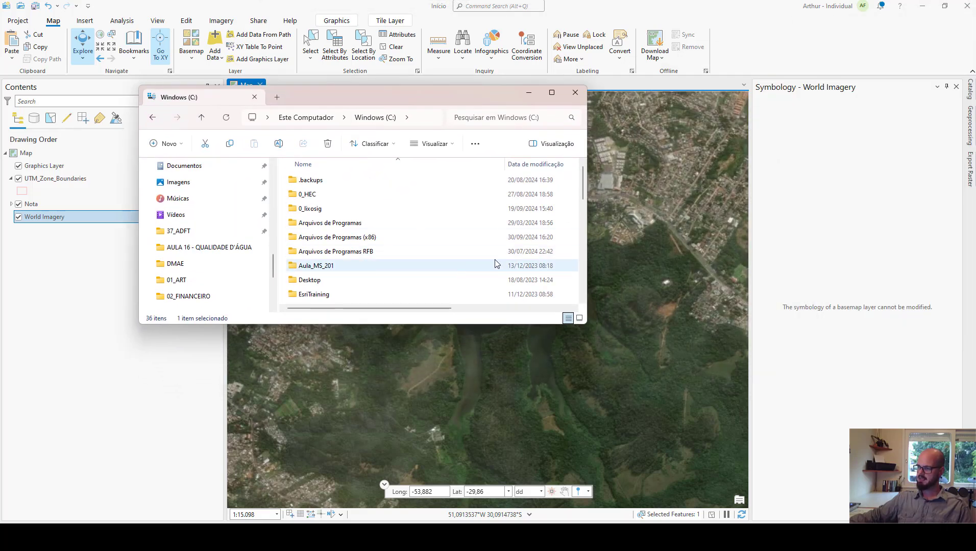
drag(585, 327, 725, 461)
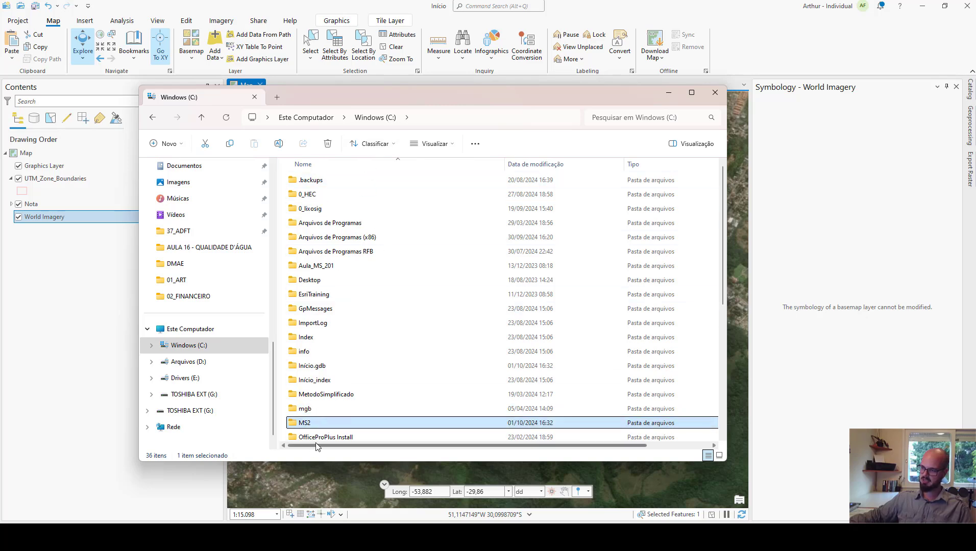
double_click(316, 424)
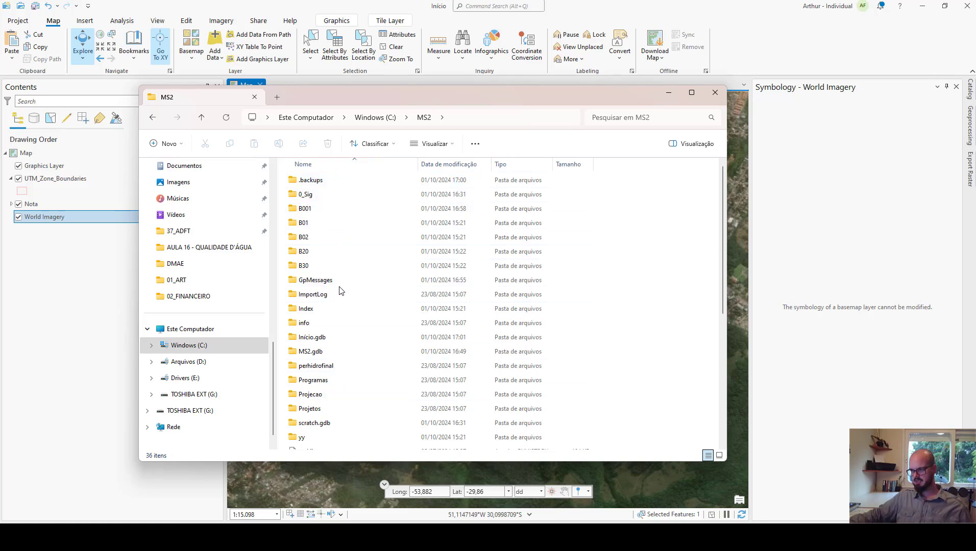
scroll(334, 364, down, 2)
scroll(333, 371, down, 1)
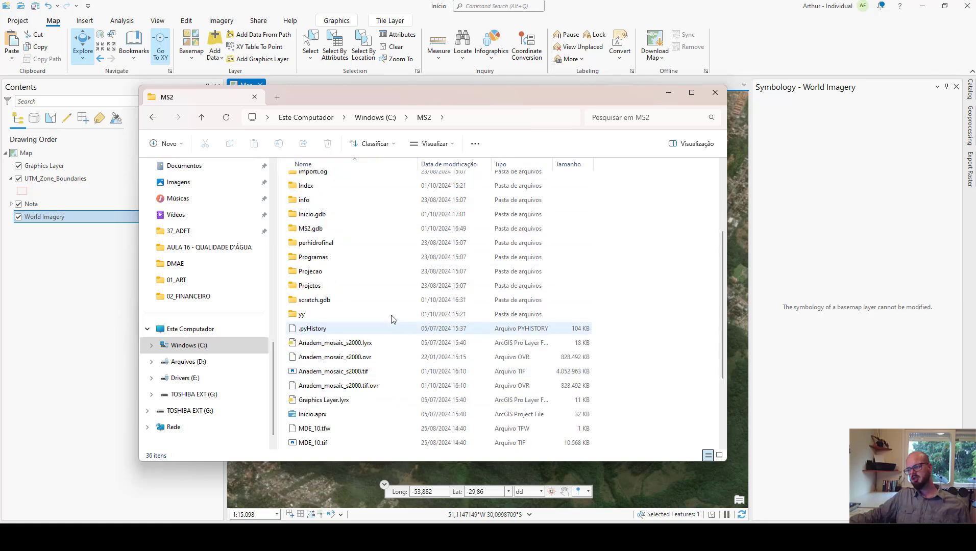
Step: Close the open ArcGIS Pro project without saving and reopen Início.aprx from the MS2 folder, dismissing the license expiration notice
click(968, 7)
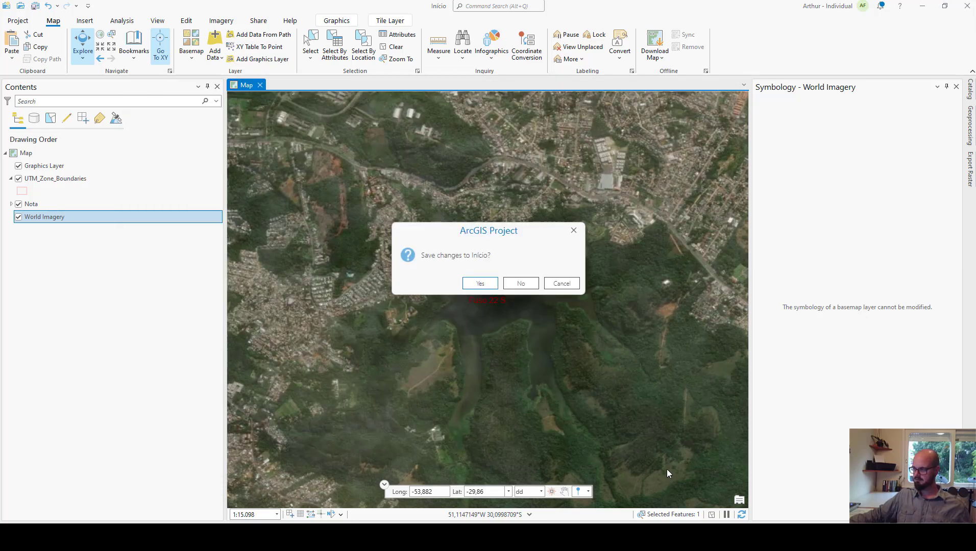
click(520, 284)
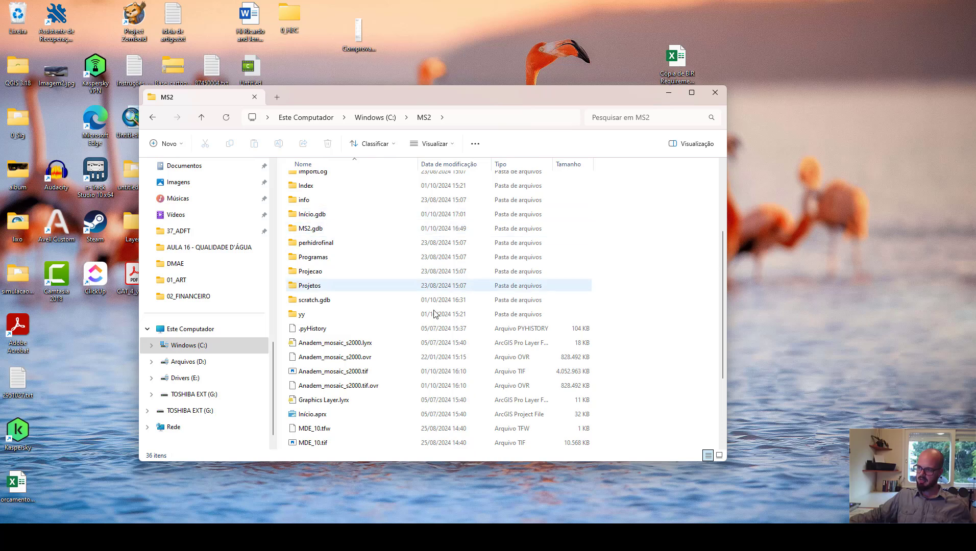
click(323, 419)
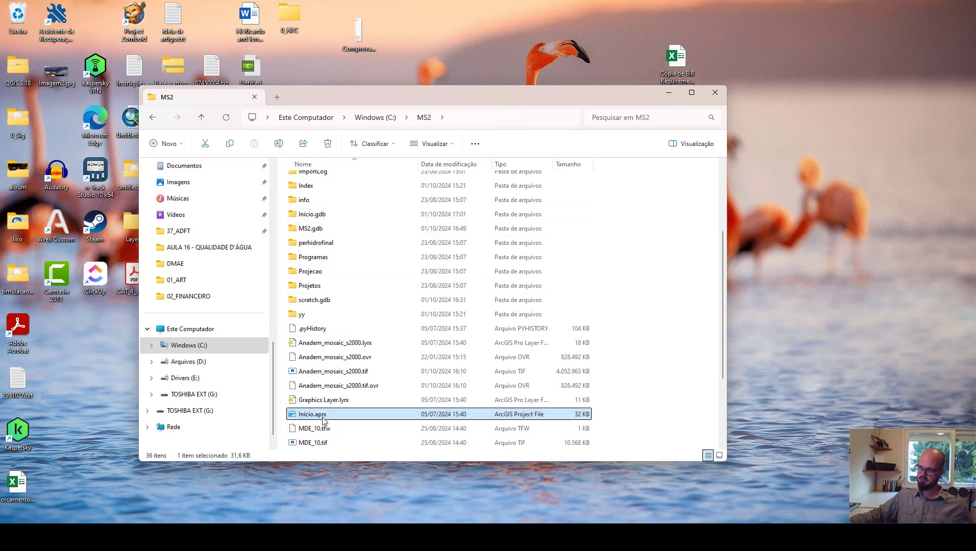
double_click(322, 419)
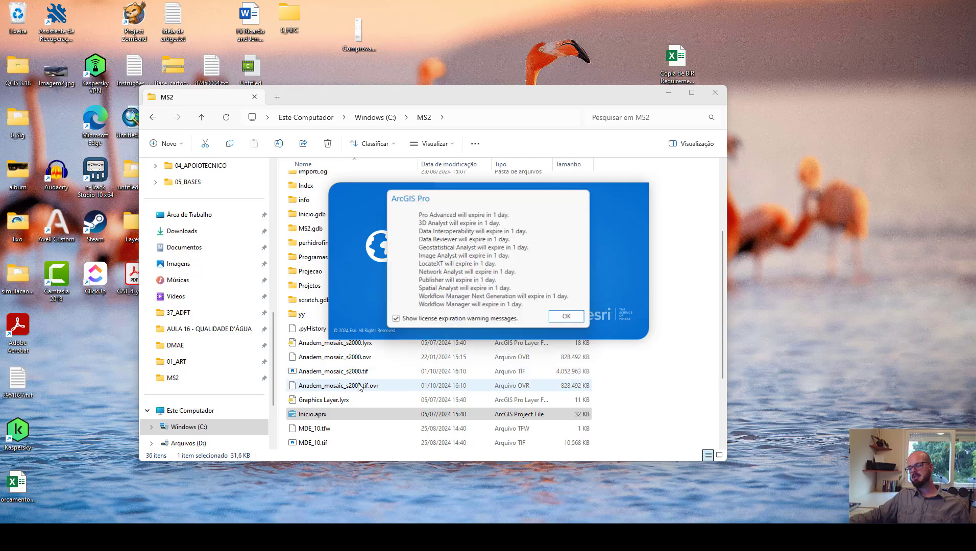
click(567, 317)
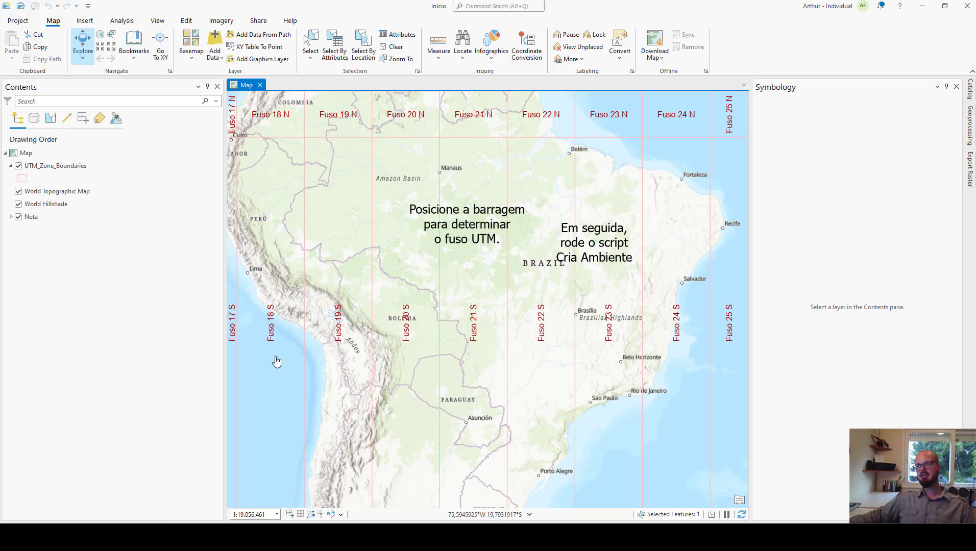
Step: Use Go To XY to mark the dam location at longitude -51,113 and latitude -30,084 in decimal degrees
click(162, 49)
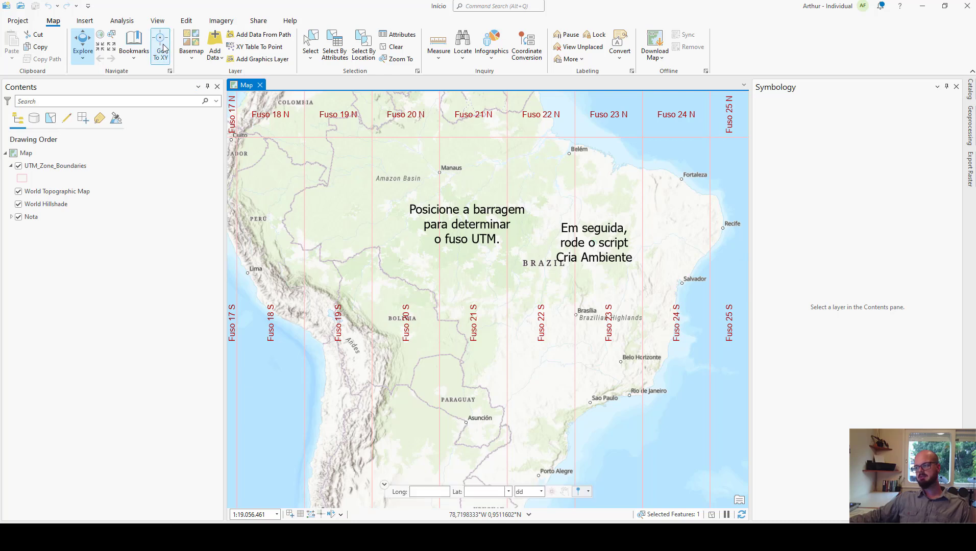
click(430, 492)
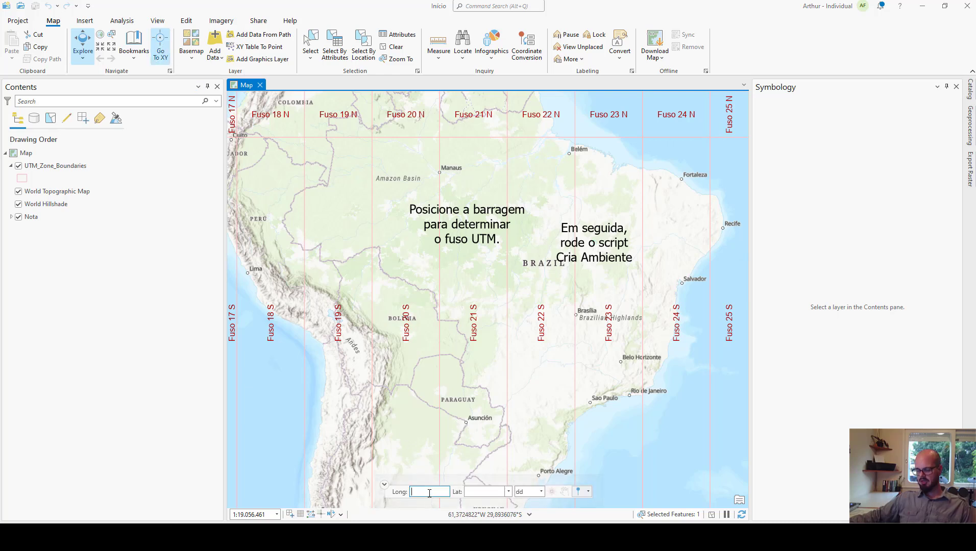
text(-)
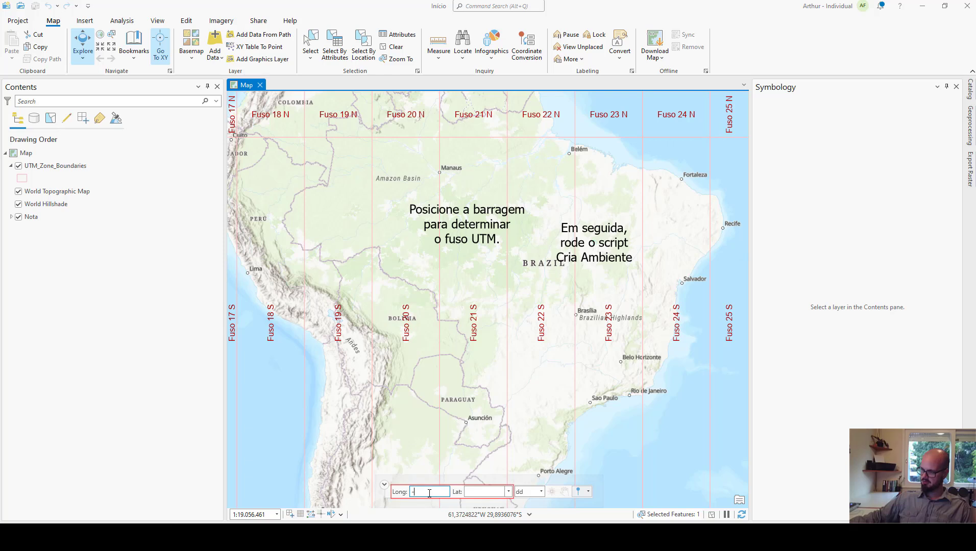
text(51)
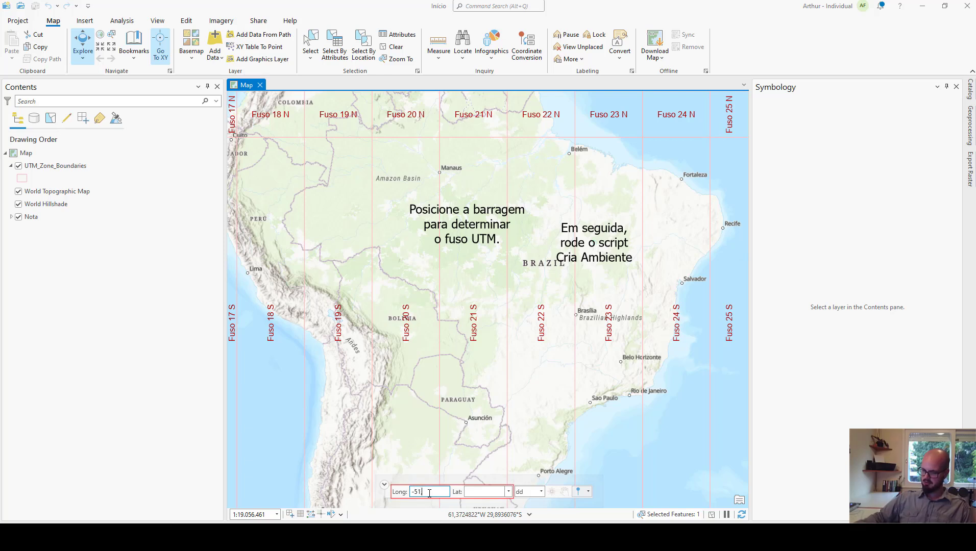
text(,113)
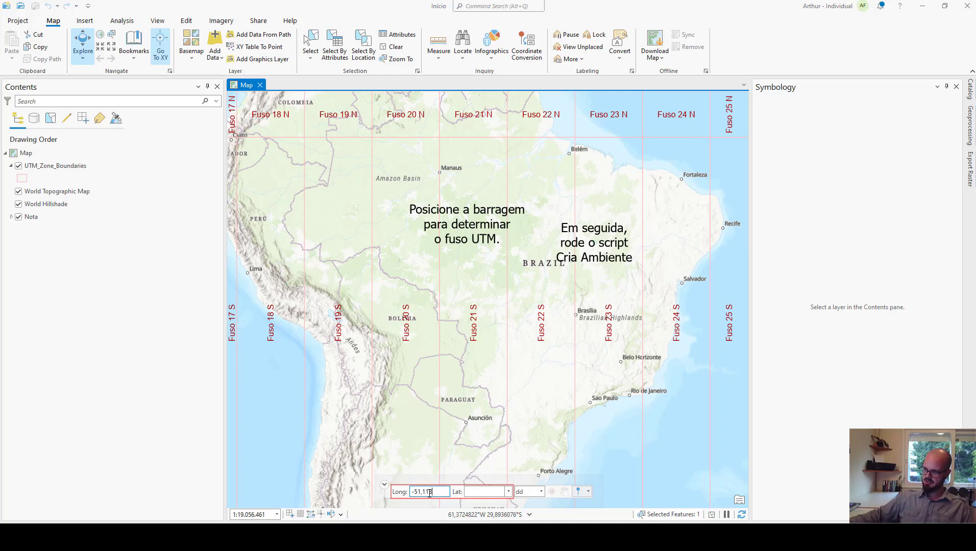
click(492, 492)
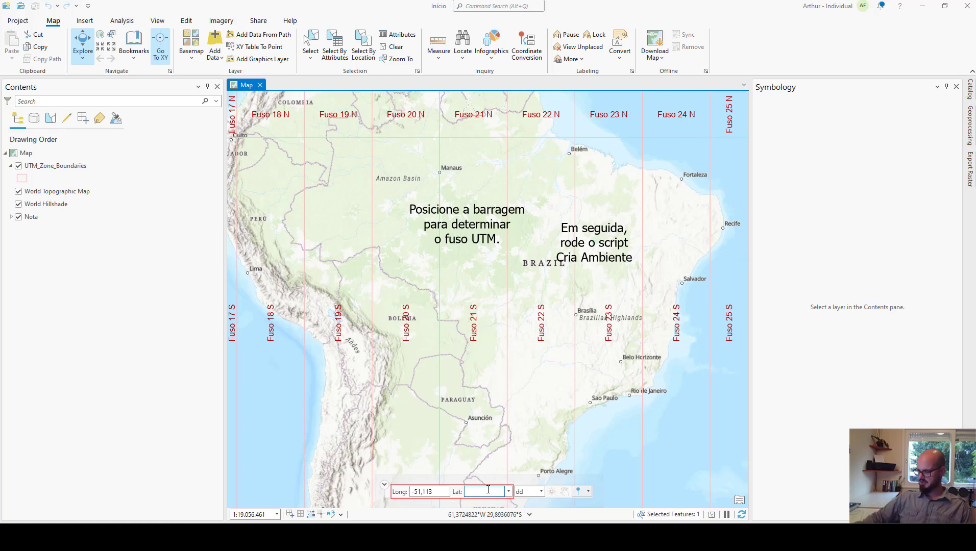
text(-30,087)
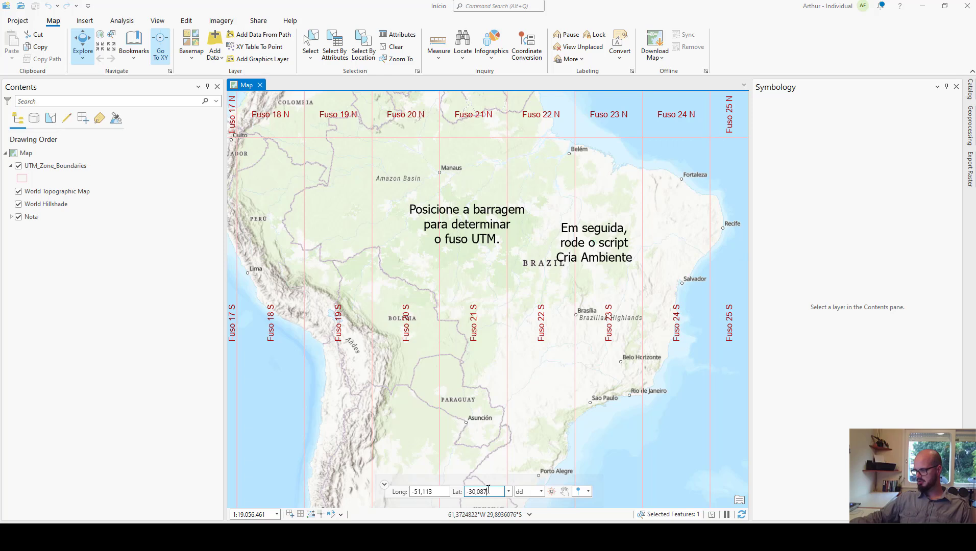
key(BackSpace)
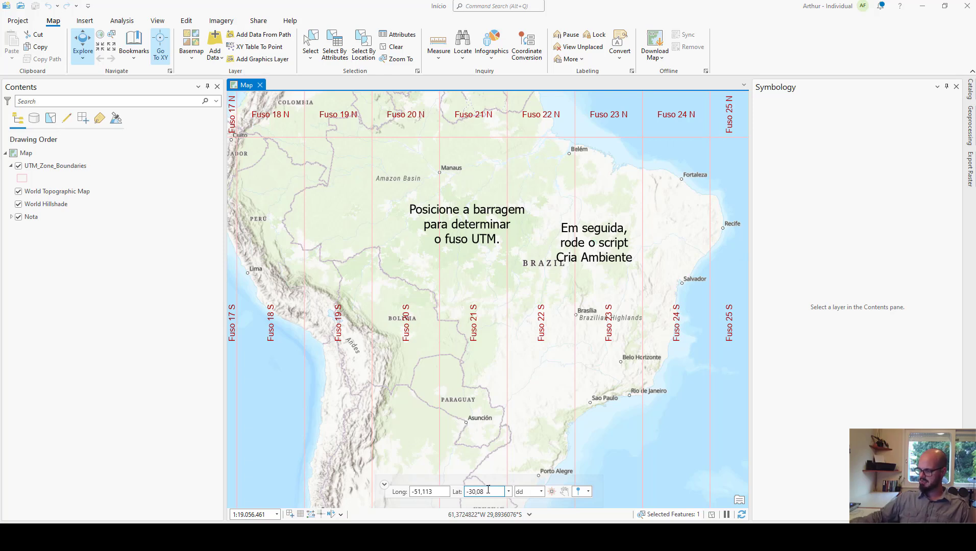
text(4)
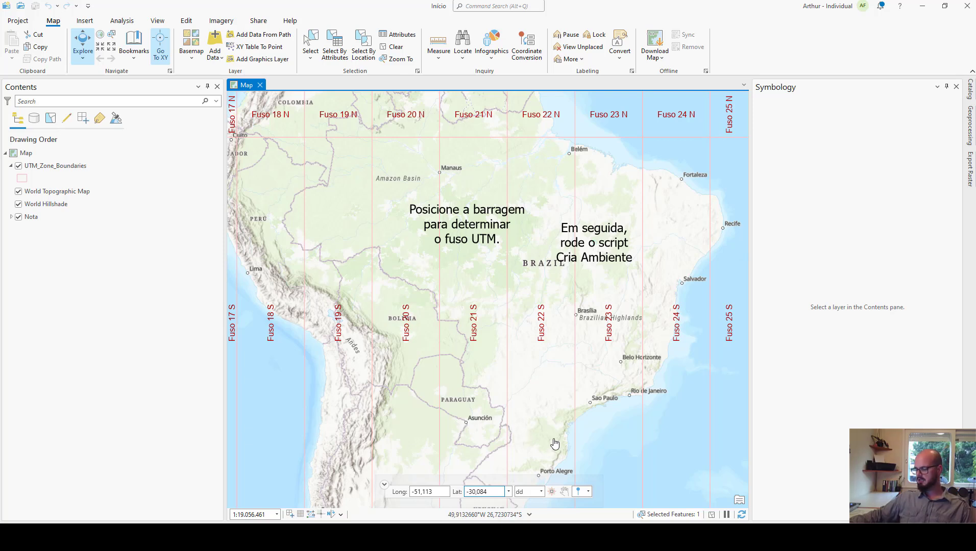
click(578, 492)
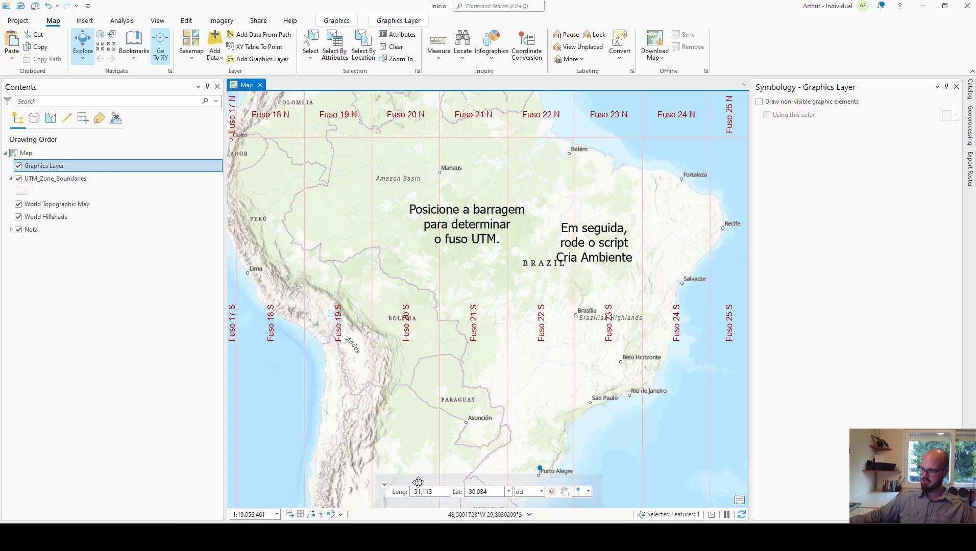
Step: Change the basemap to Imagery for the area around the marked dam point near Porto Alegre
scroll(549, 452, up, 4)
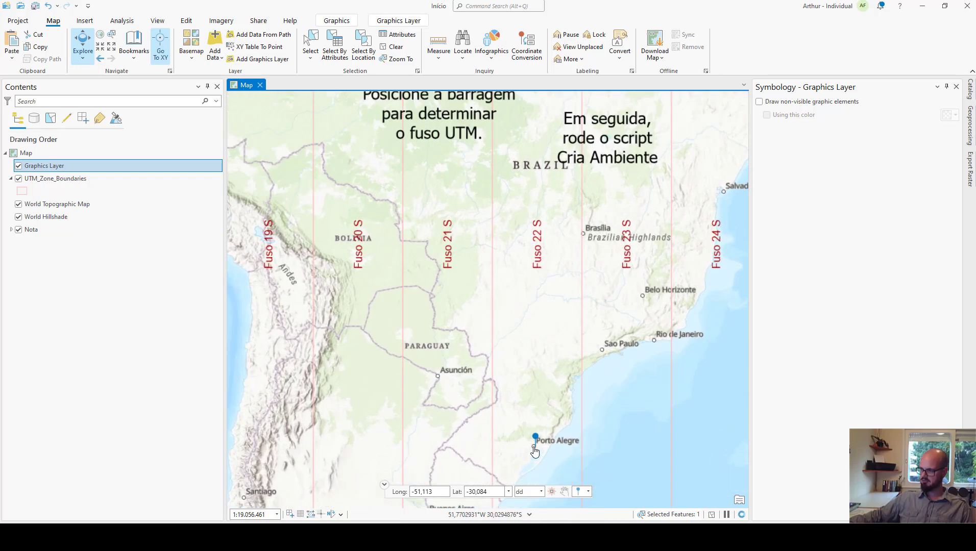
scroll(544, 453, up, 5)
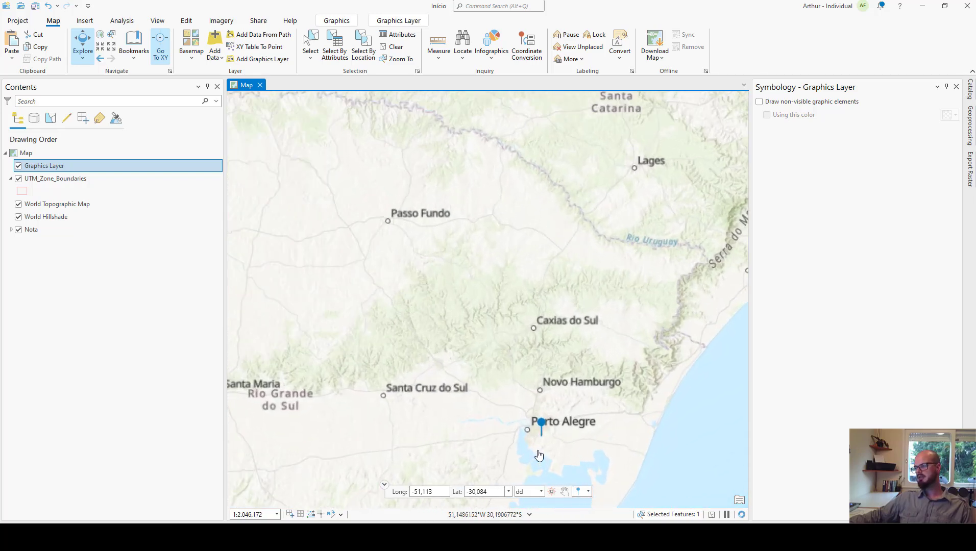
scroll(543, 458, up, 3)
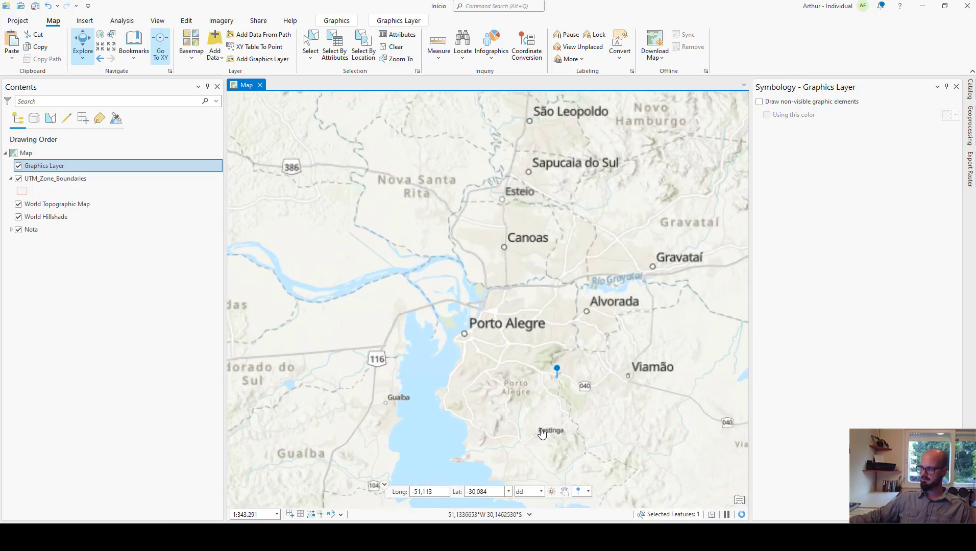
scroll(552, 398, up, 2)
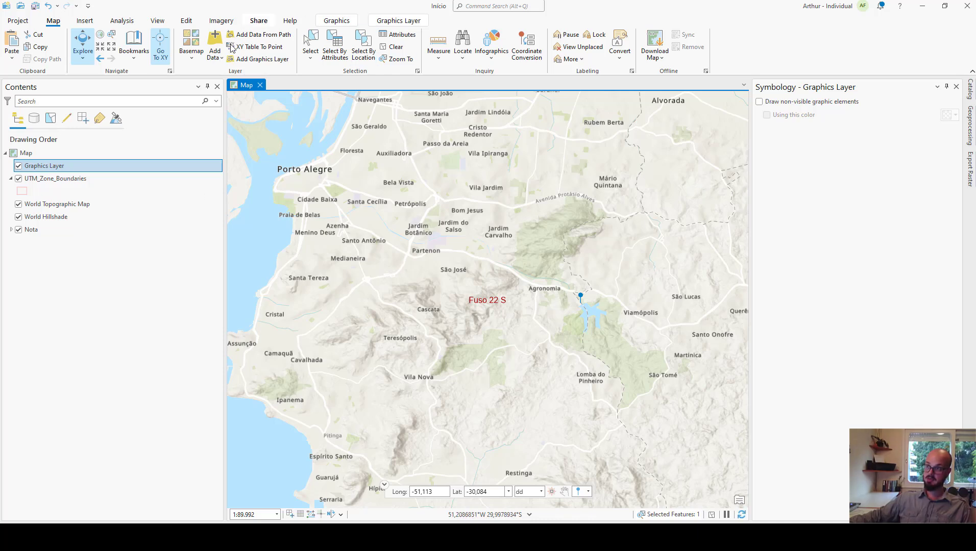
click(191, 57)
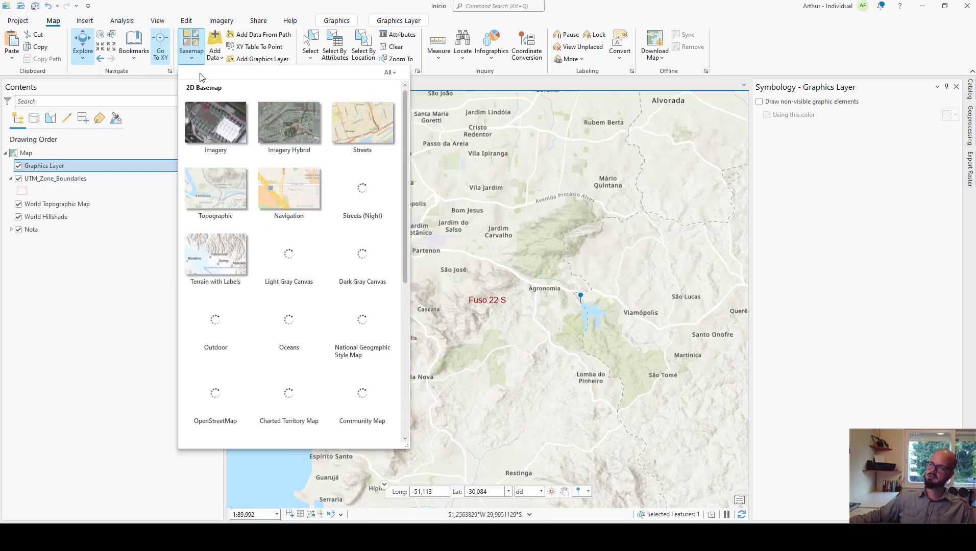
click(215, 114)
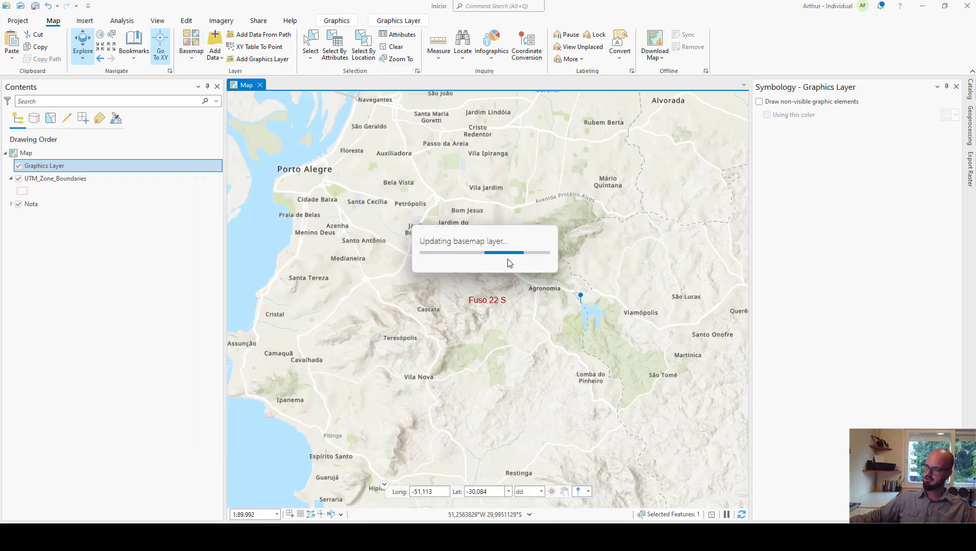
scroll(616, 323, up, 5)
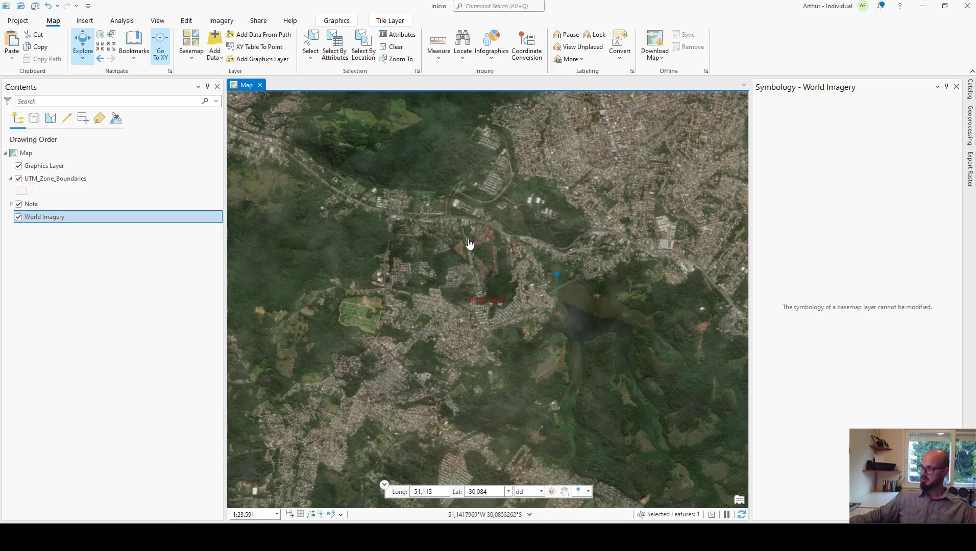
Step: Open the 1 - Cria Ambiente script from the project's MS2.tbx toolbox
click(970, 116)
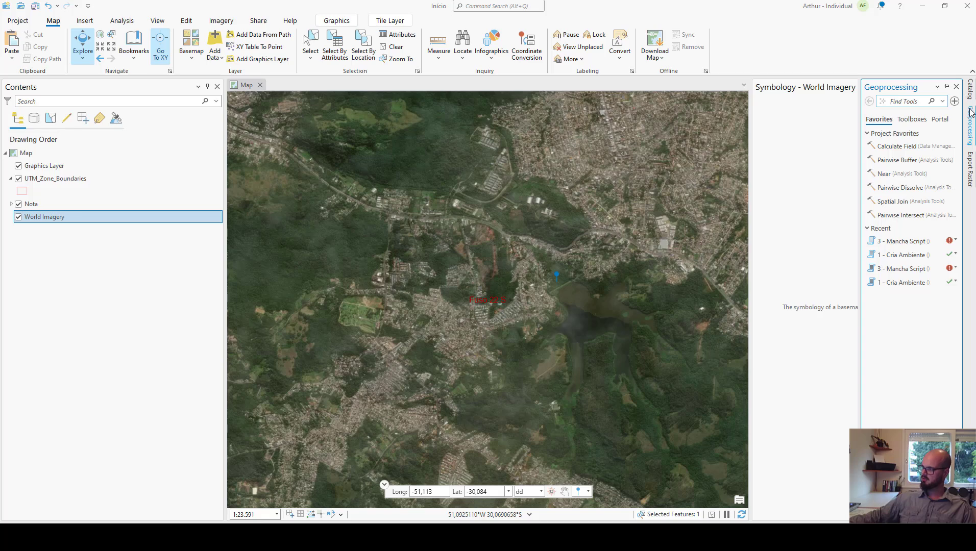
click(970, 91)
click(869, 145)
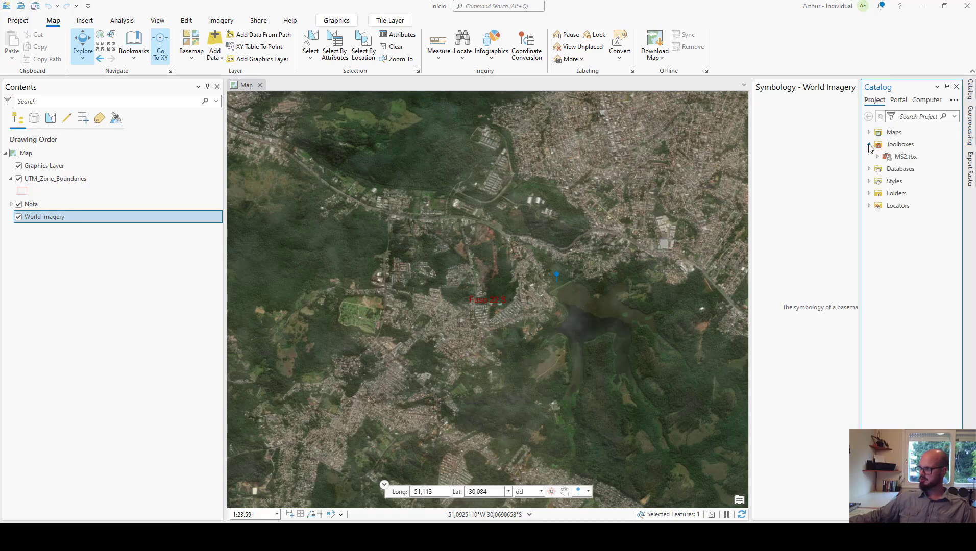
double_click(906, 157)
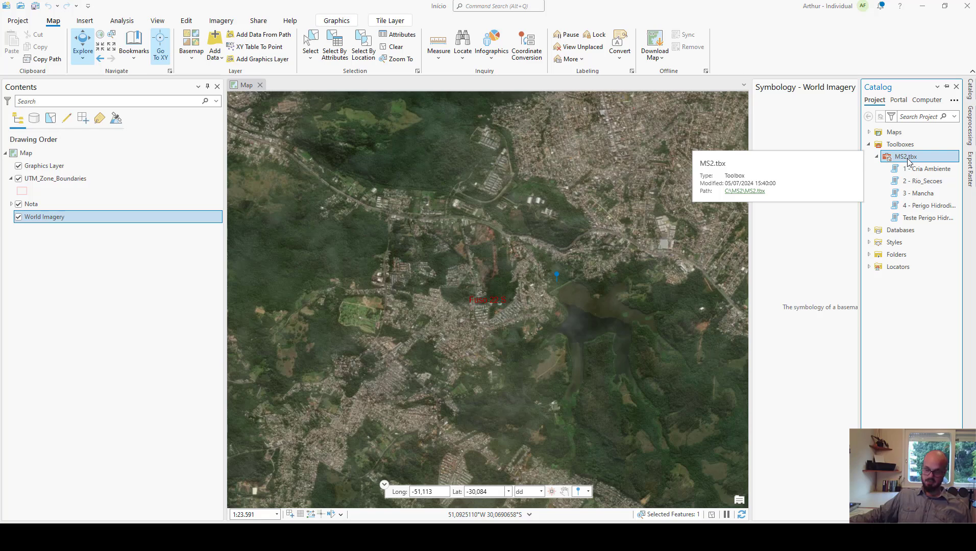
double_click(926, 169)
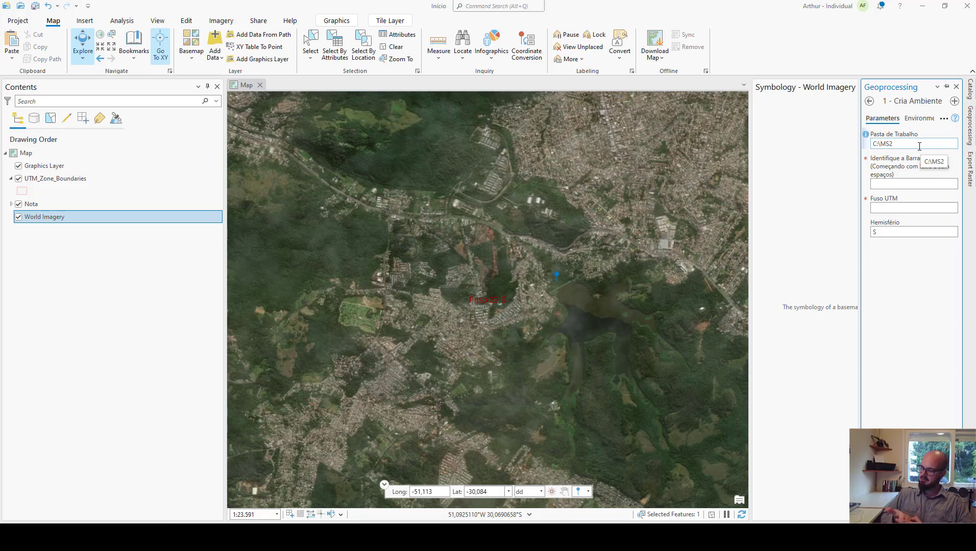
Step: Run the Cria Ambiente script with the dam identified as B0001 and the UTM zone set to 22
click(888, 183)
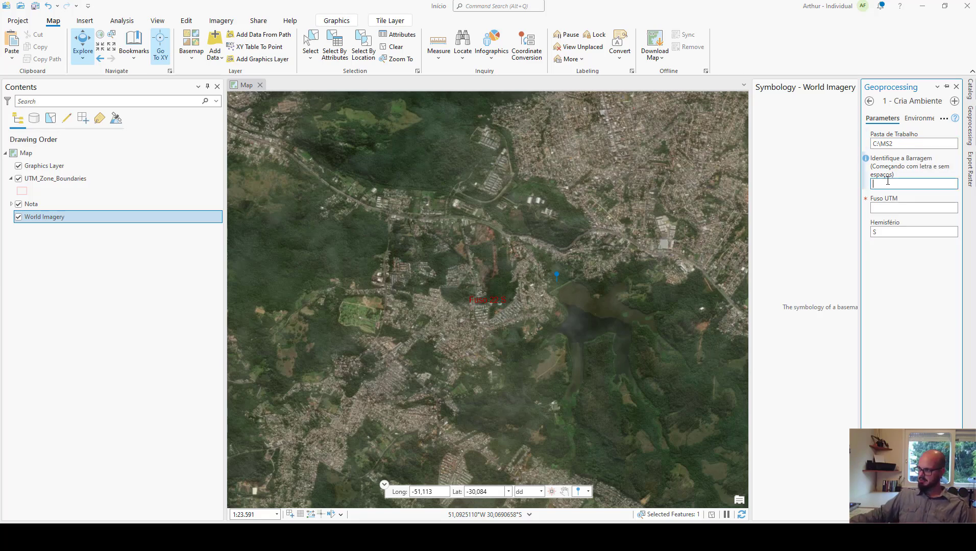
key(Caps_Lock)
text(b)
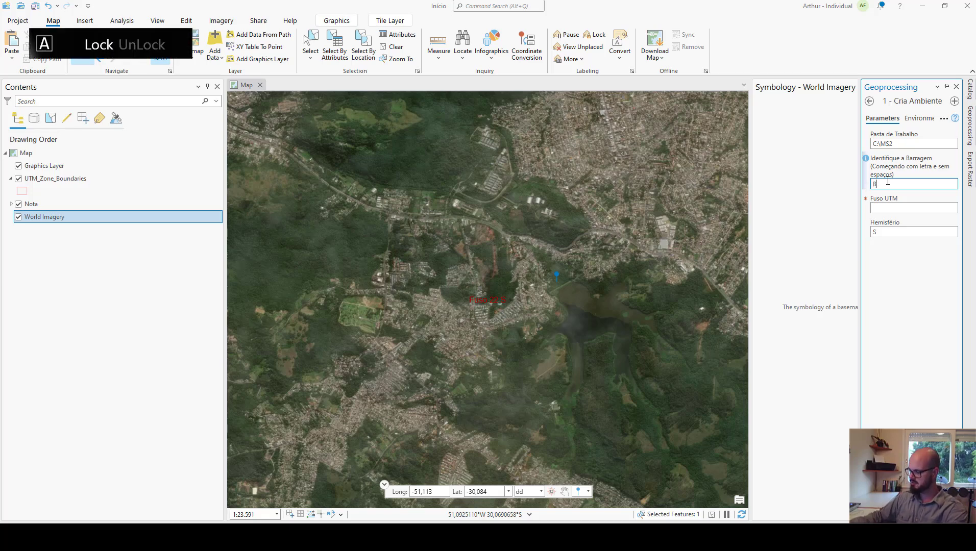
text(0001)
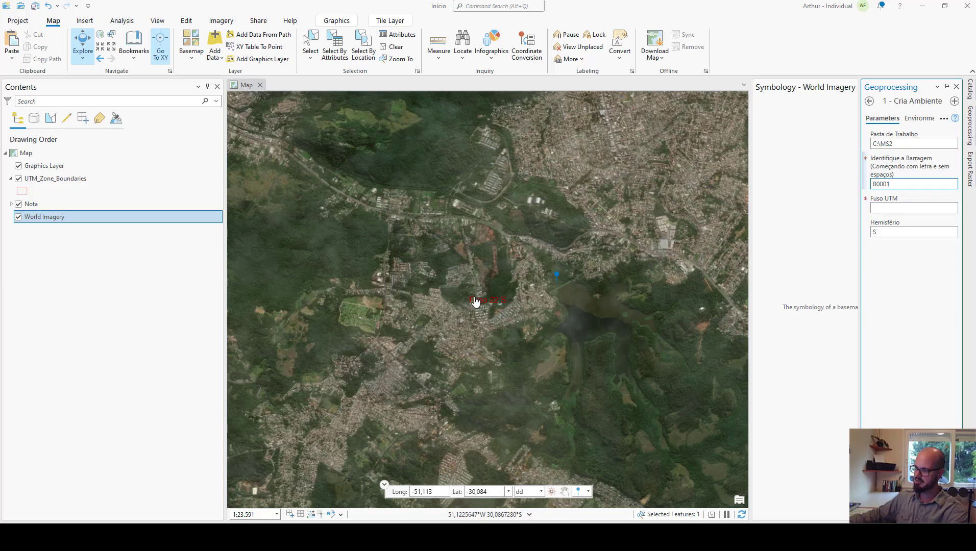
click(904, 207)
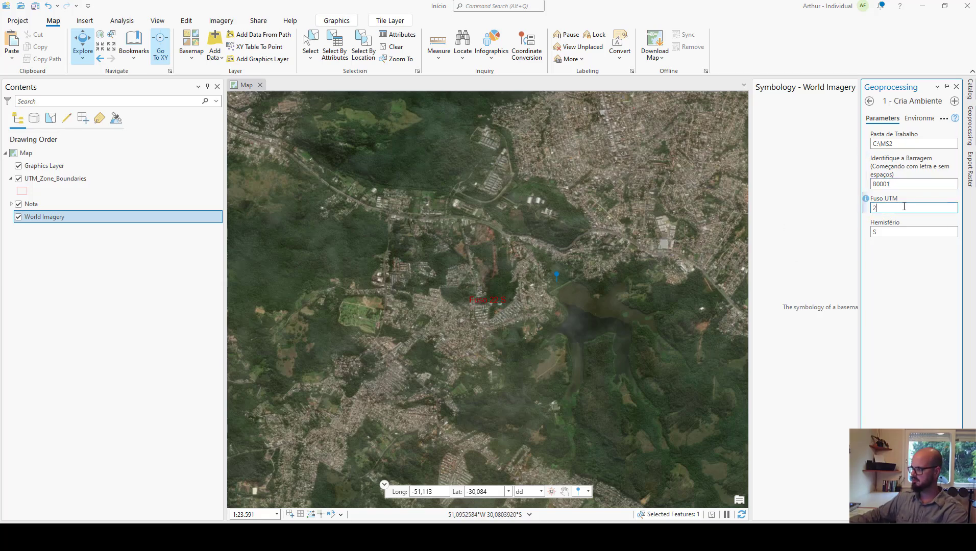
key(Tab)
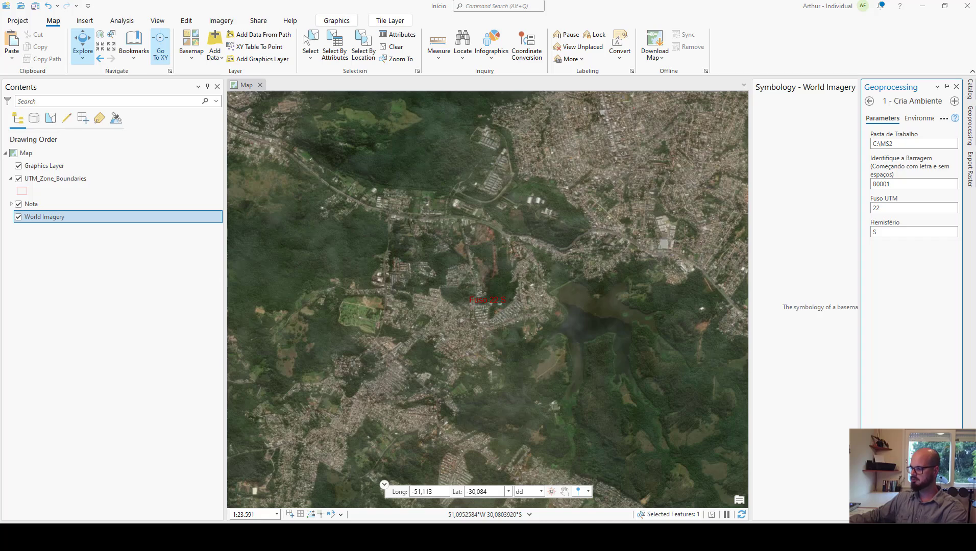
Step: Open the MS2_B0001_22S.aprx project from the B0001 folder inside MS2, dismissing the license expiration notice
mouse_move(399, 536)
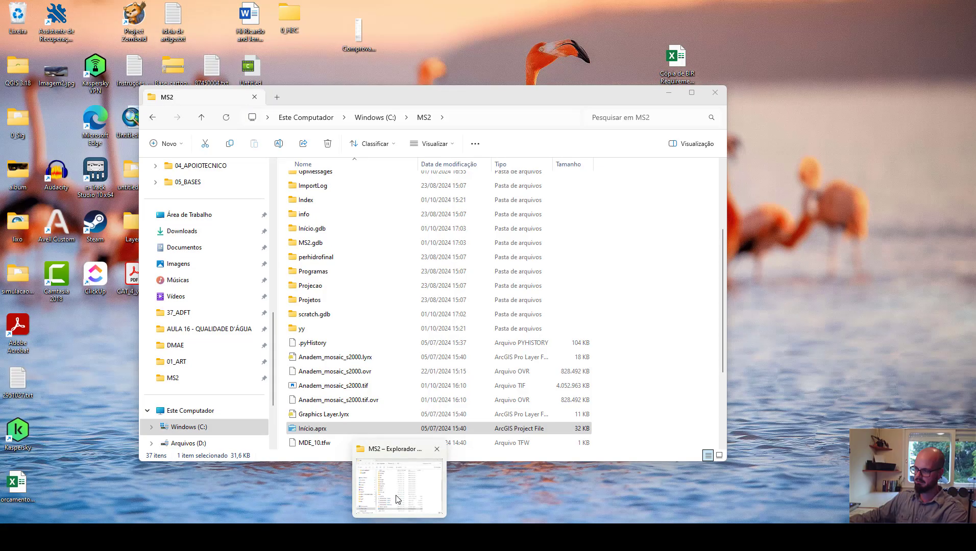
click(396, 495)
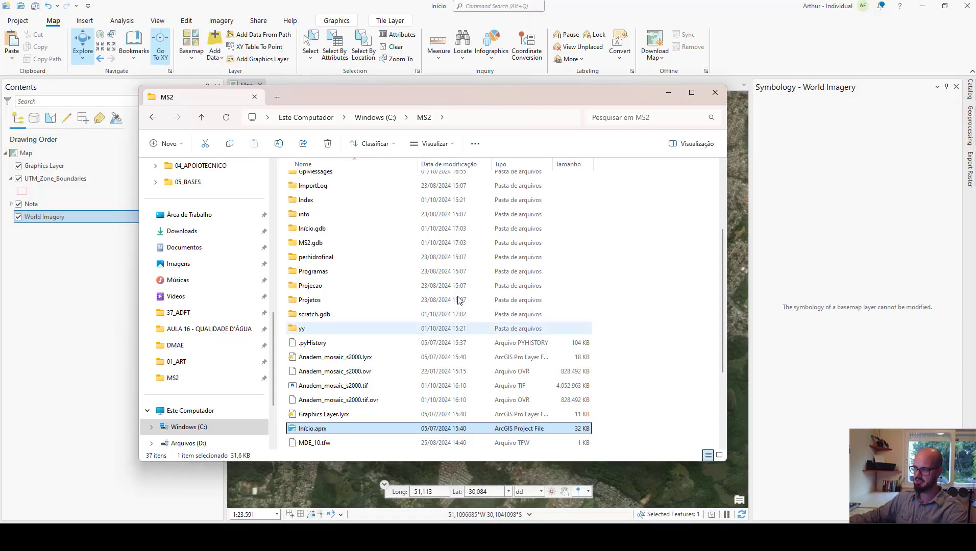
scroll(433, 314, up, 1)
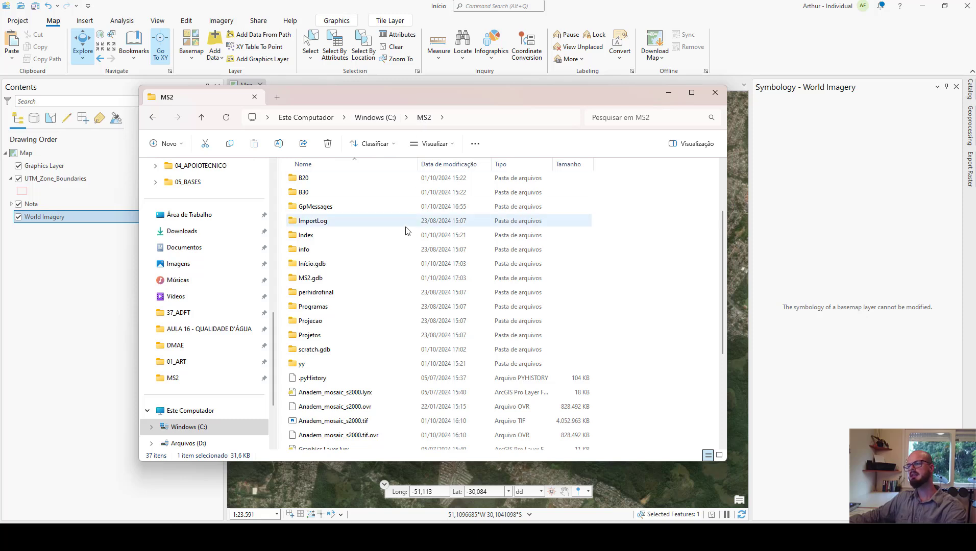
scroll(409, 278, up, 2)
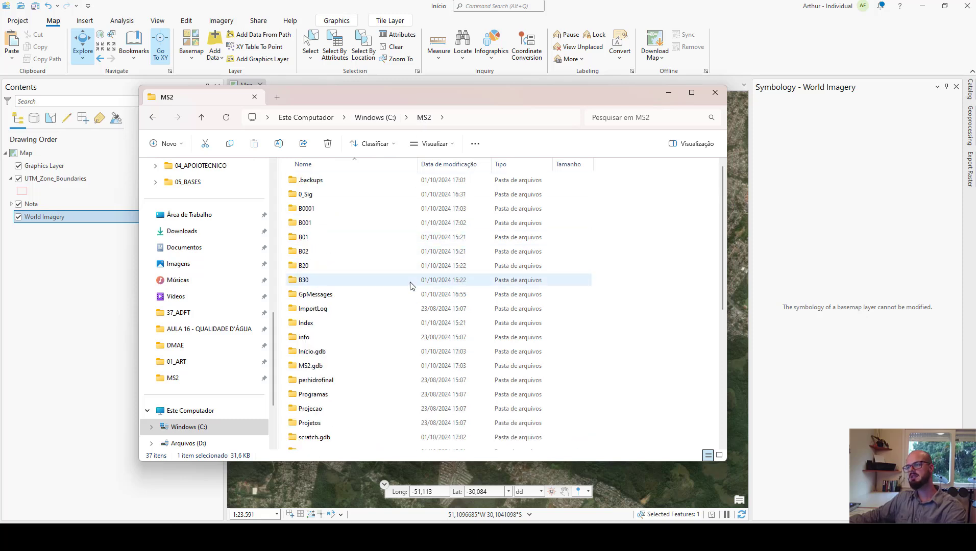
double_click(348, 215)
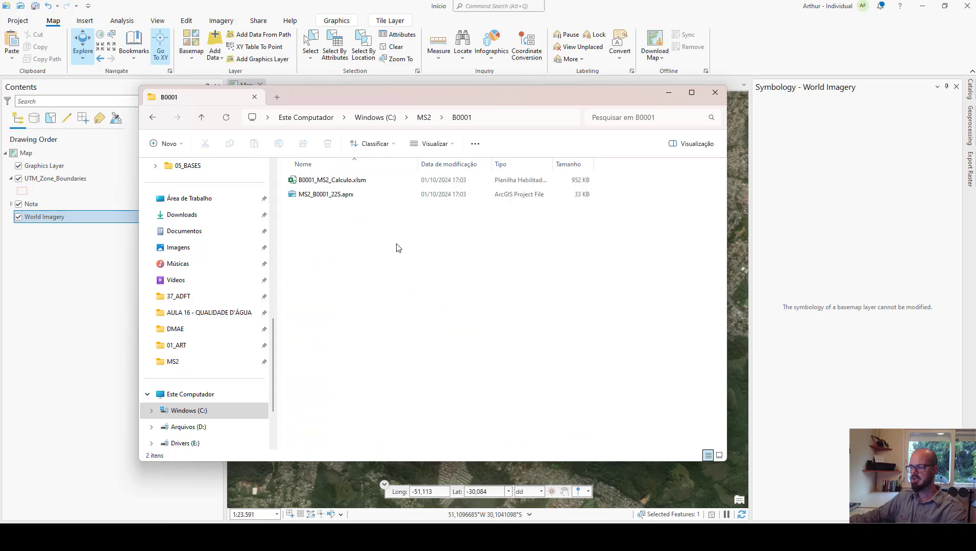
click(330, 198)
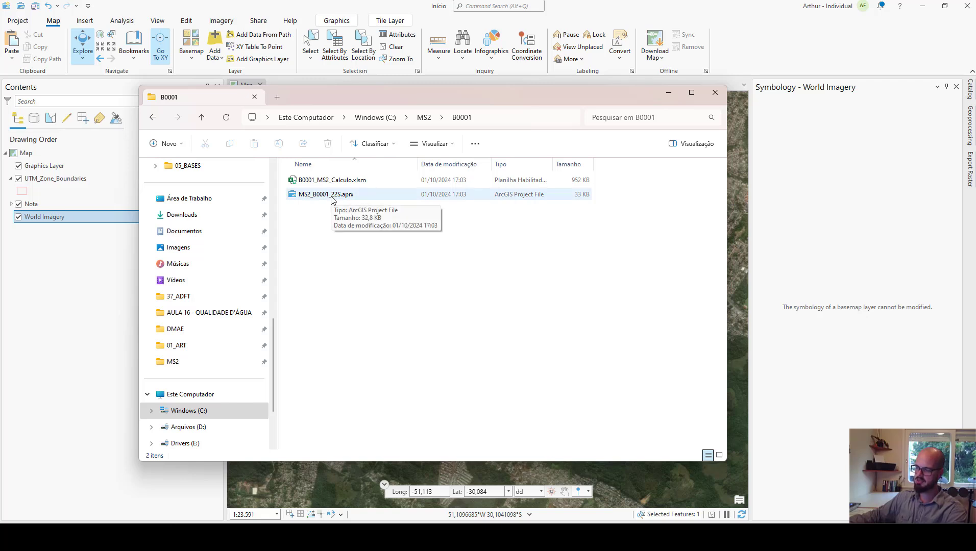
double_click(331, 200)
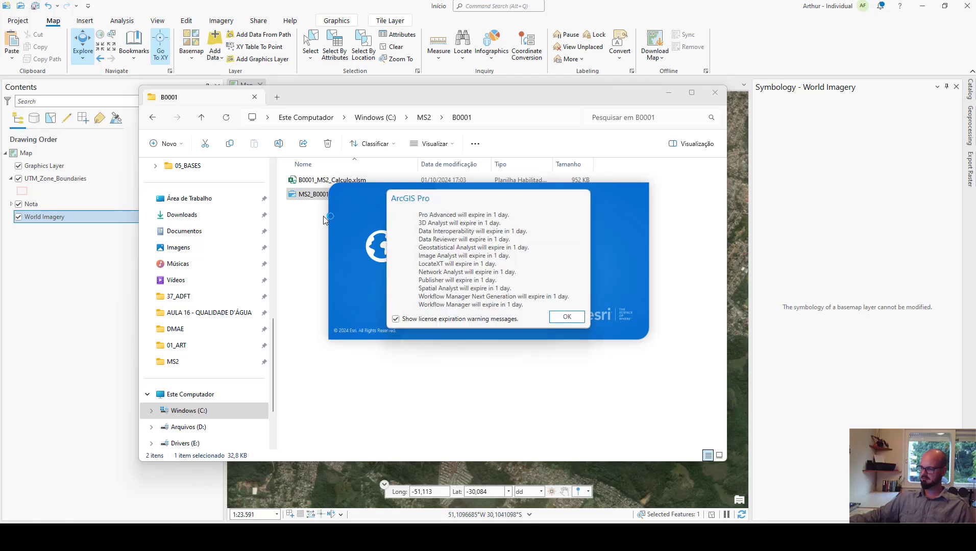
click(564, 317)
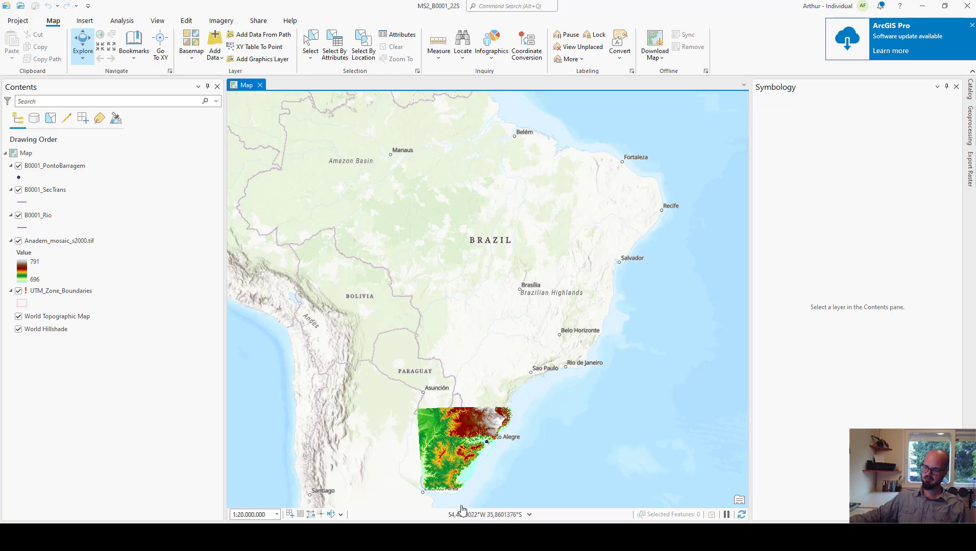
Step: Locate the Anadem_mosaic_s2000.tif source file in the MS2 folder, then return to the B0001 project map
click(96, 241)
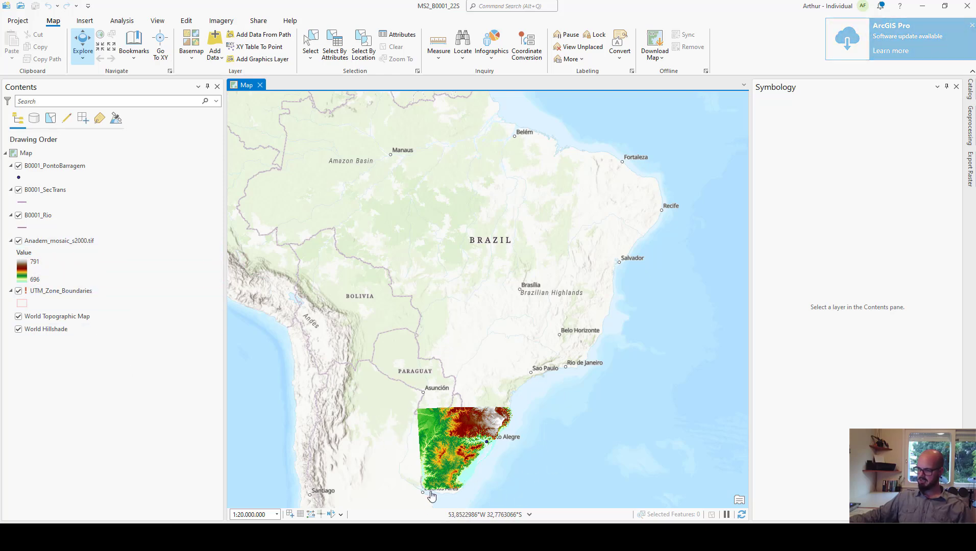
mouse_move(399, 537)
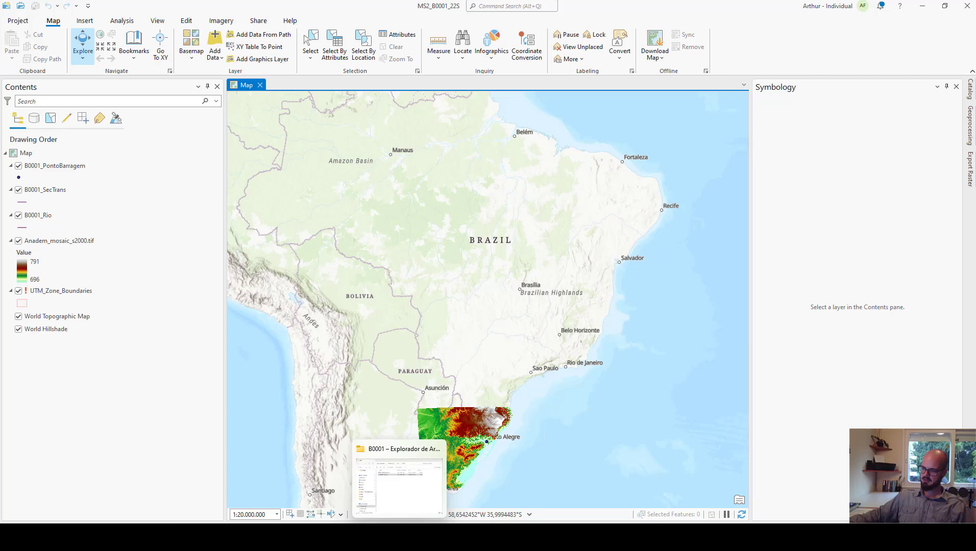
click(399, 490)
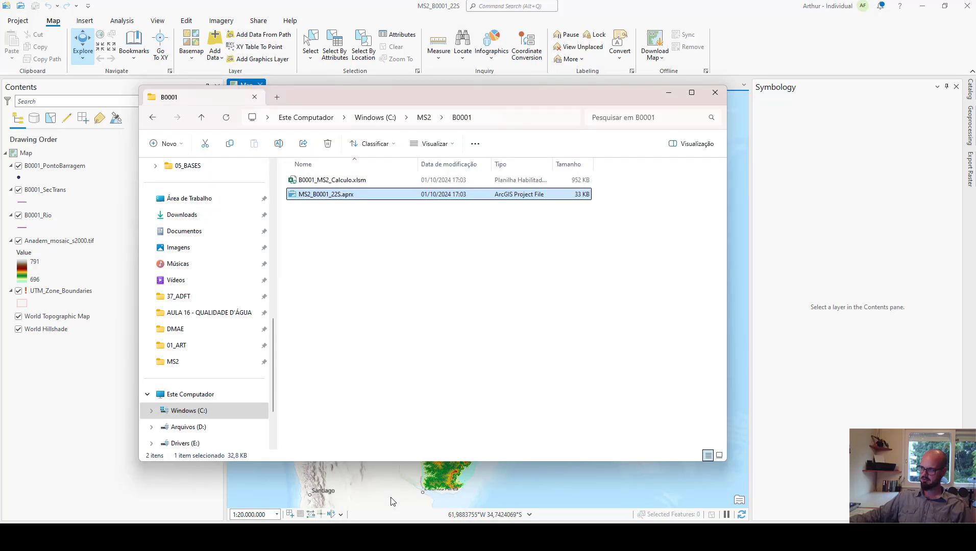
click(424, 117)
scroll(361, 330, down, 6)
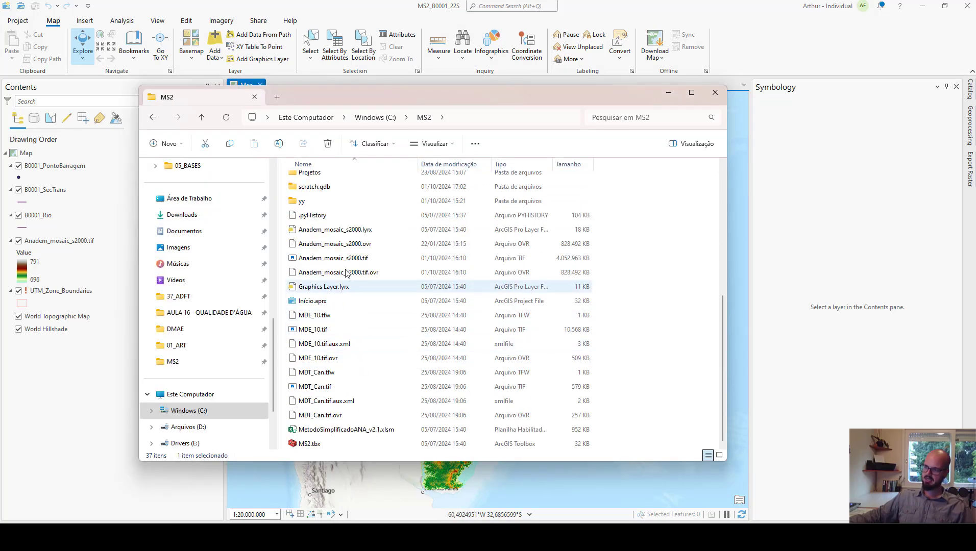
click(344, 257)
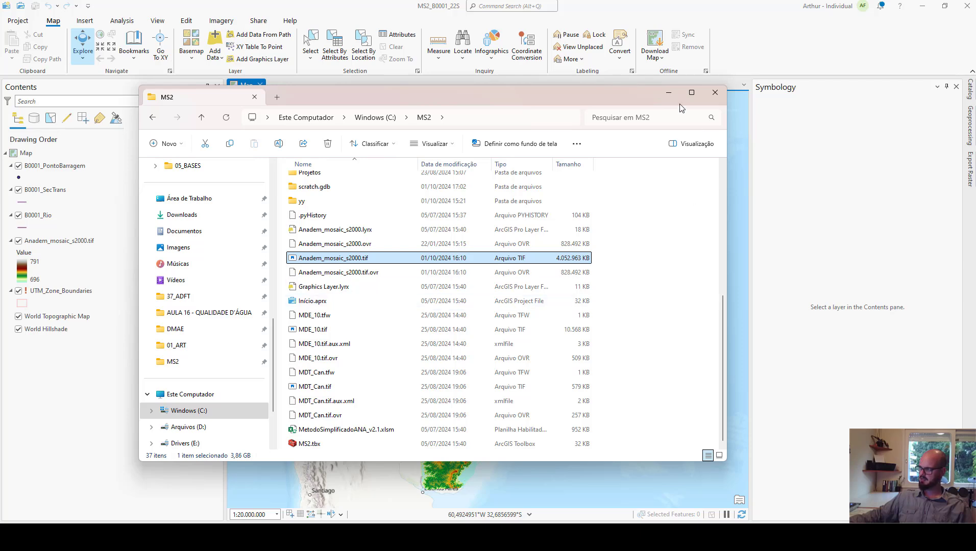
click(668, 93)
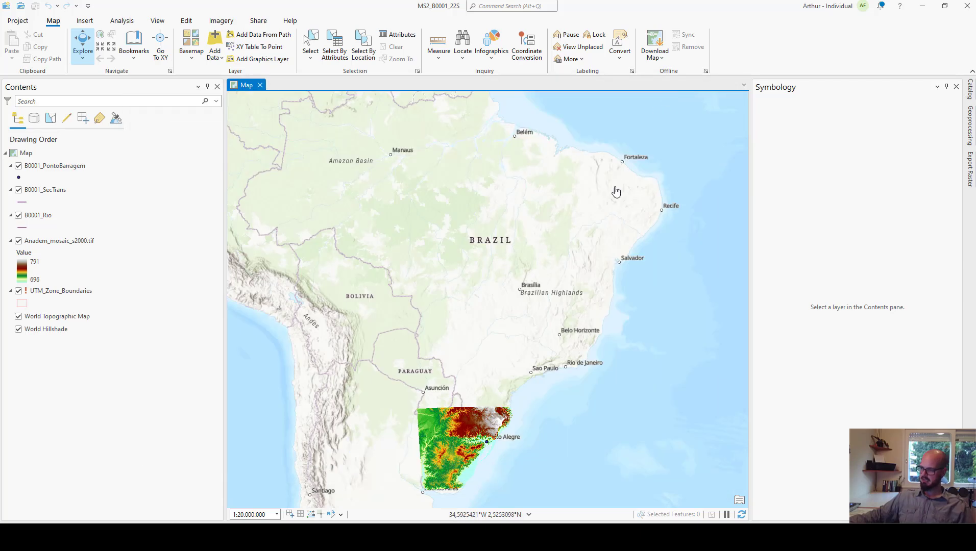
Step: Start a new line feature in the B0001_Rio layer, with the map framed on the dam point and valley near Porto Alegre
scroll(478, 449, up, 3)
scroll(478, 449, up, 5)
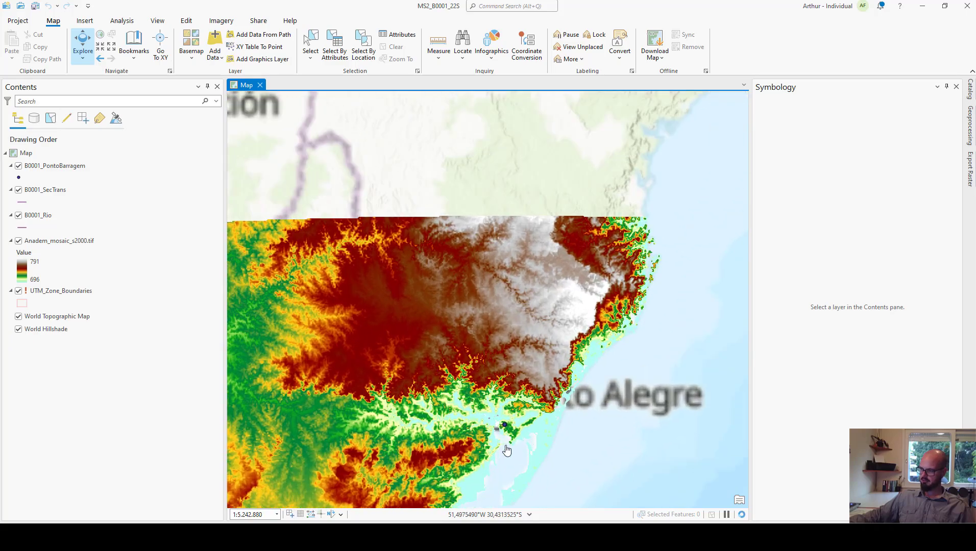
scroll(507, 441, up, 3)
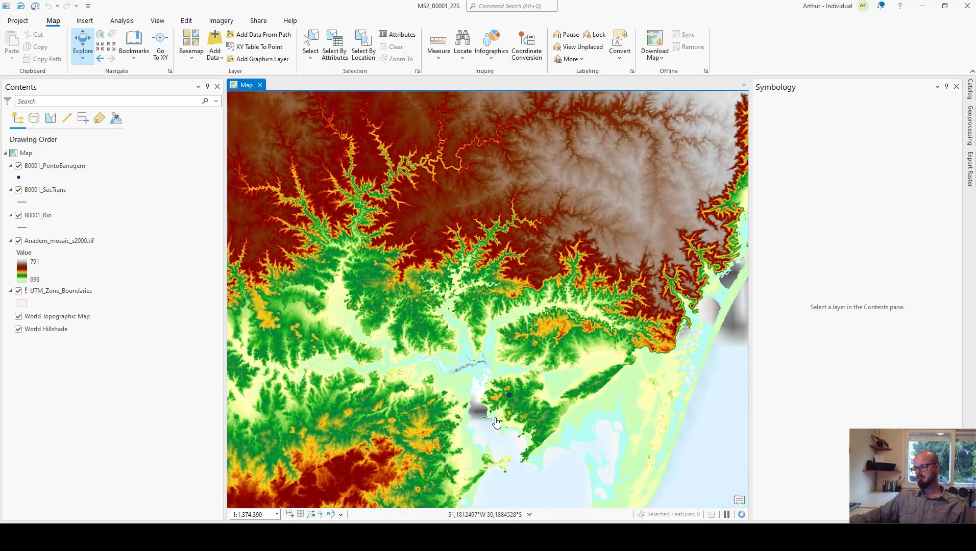
scroll(498, 413, up, 4)
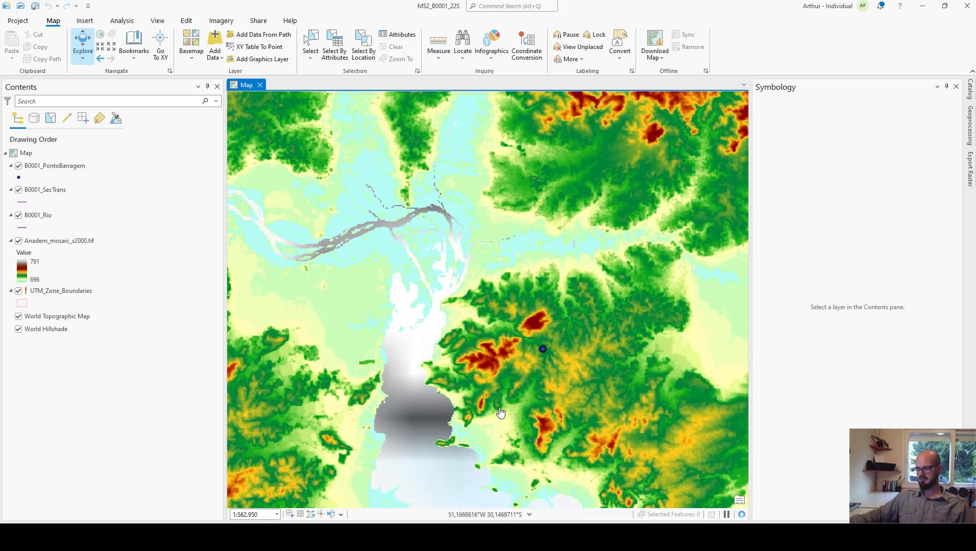
scroll(527, 363, down, 2)
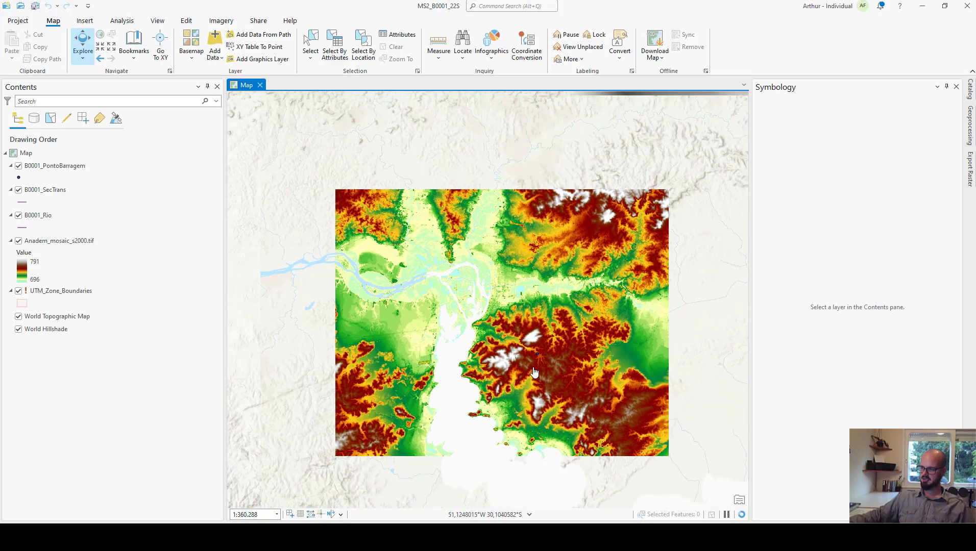
scroll(535, 334, up, 4)
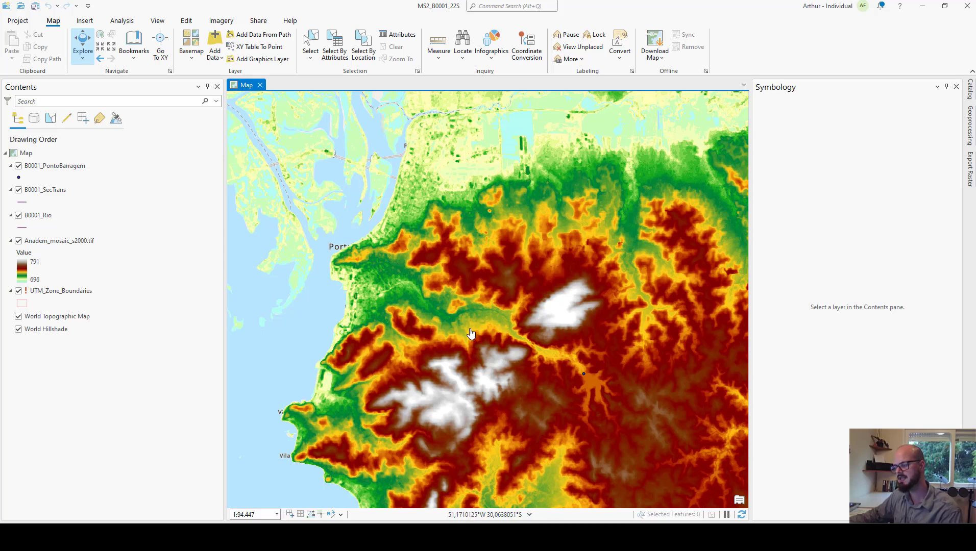
click(42, 218)
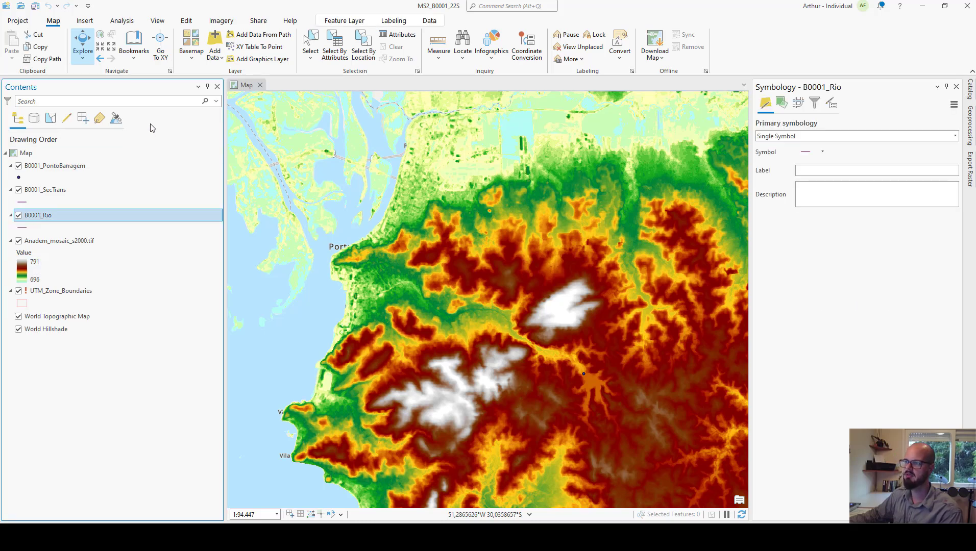
click(186, 21)
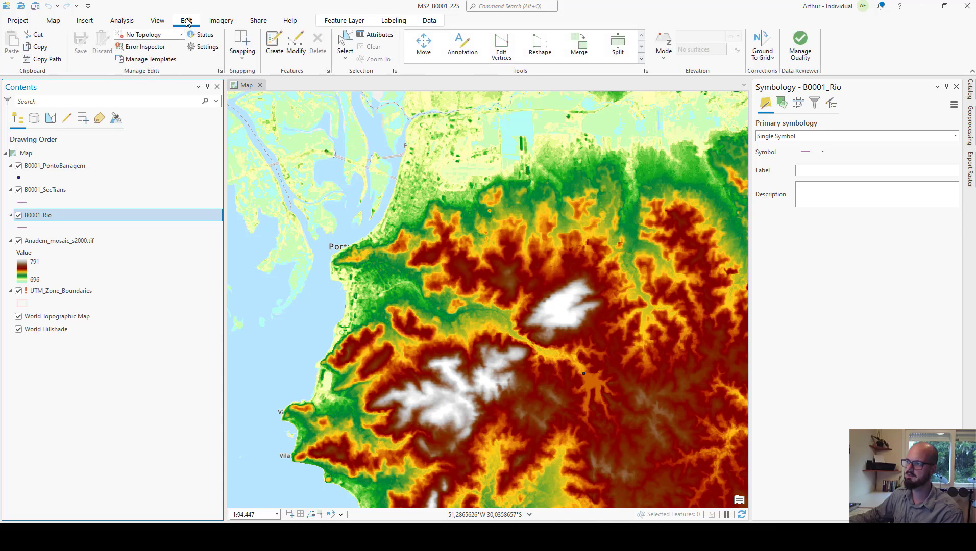
click(274, 50)
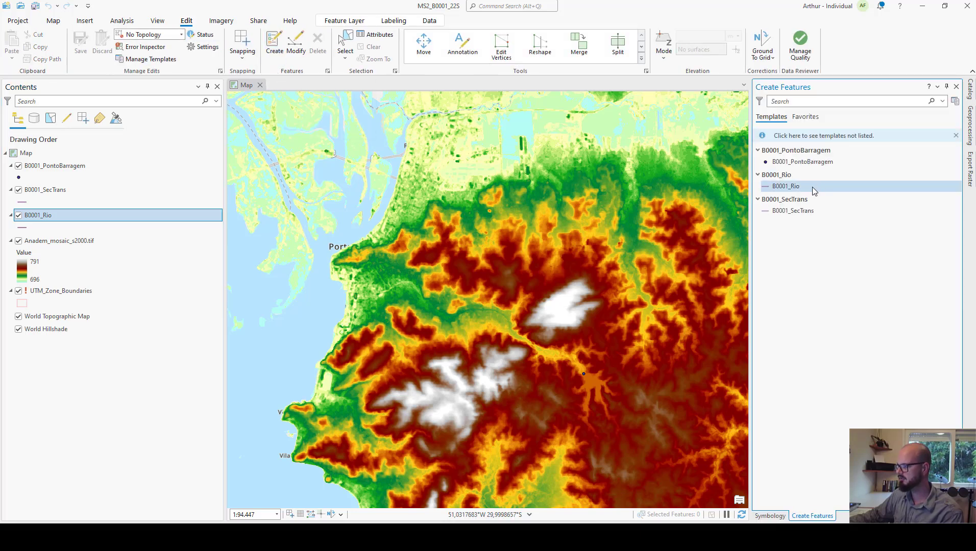
click(813, 190)
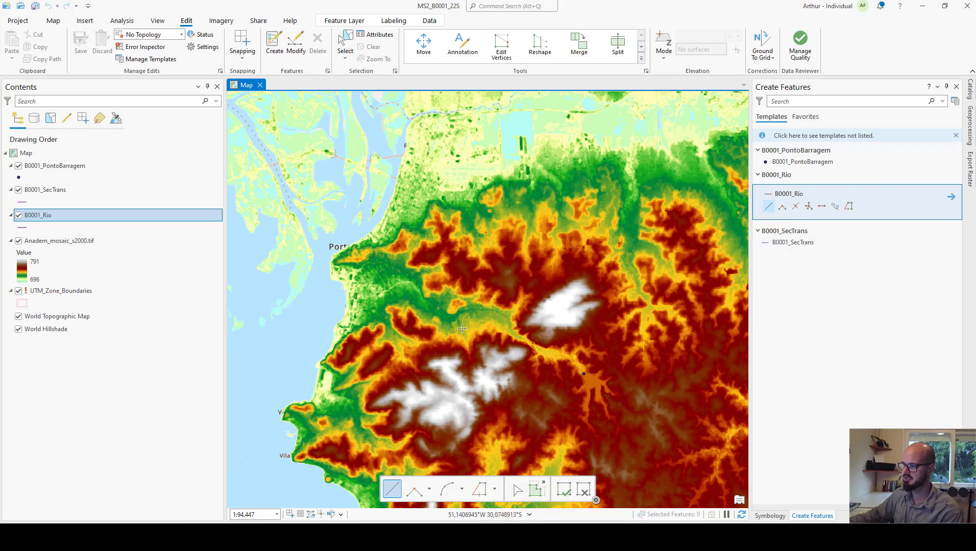
scroll(439, 345, up, 1)
scroll(620, 383, up, 2)
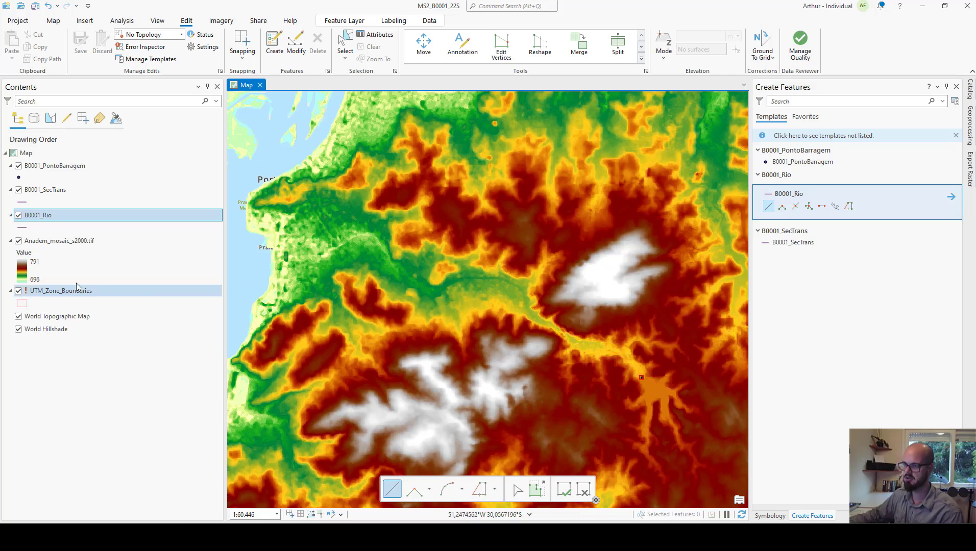
Step: Change the project's basemap to Imagery and hide the Anadem_mosaic_s2000.tif elevation layer
click(53, 21)
click(193, 60)
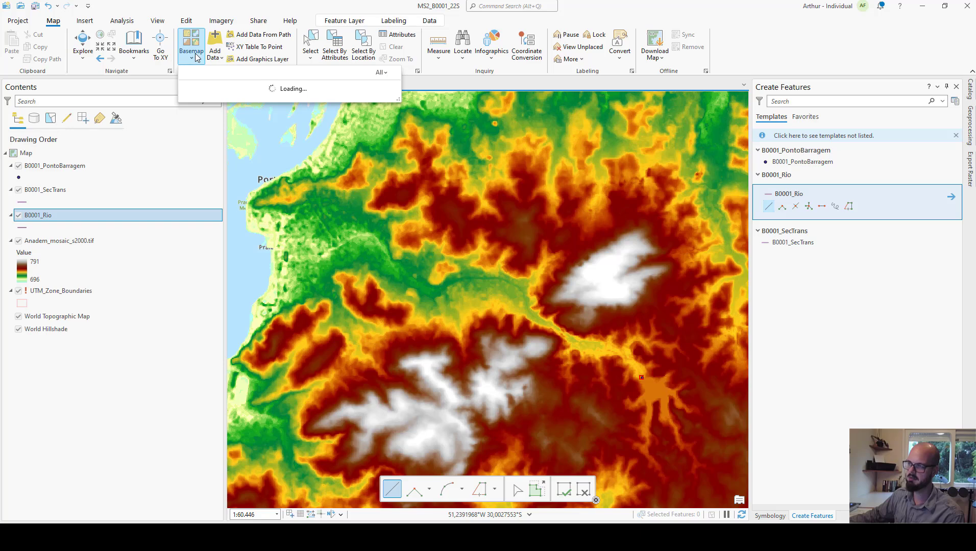
click(220, 120)
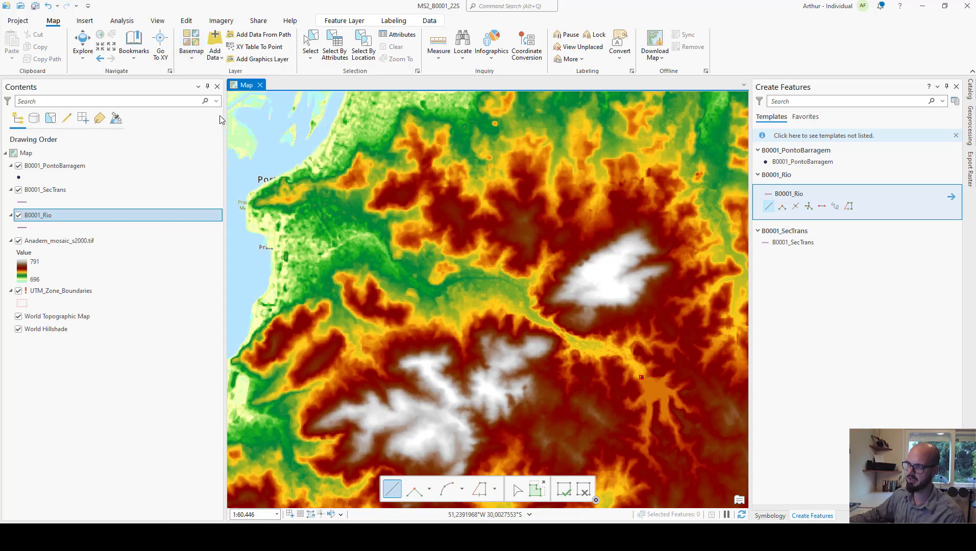
click(19, 241)
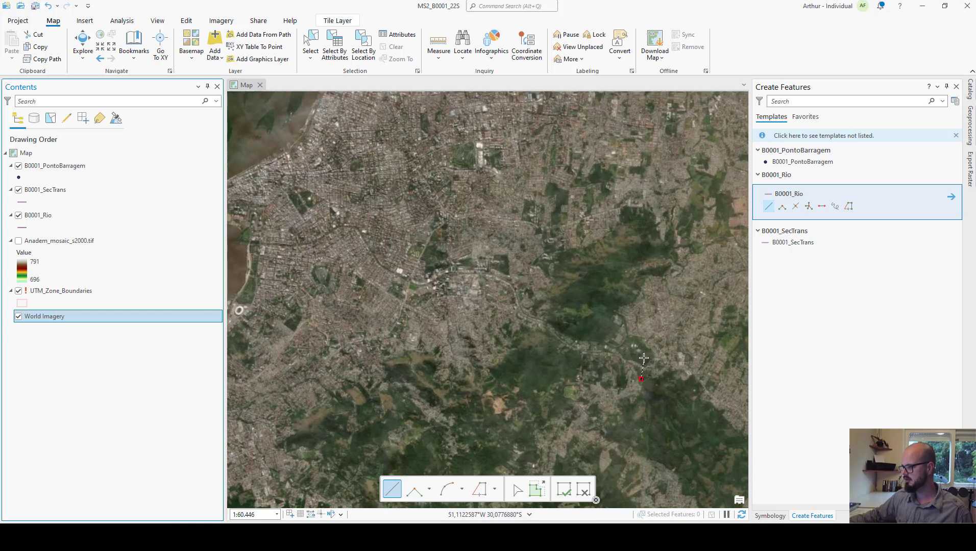
Step: Trace the B0001_Rio line from the dam point down the valley, using the Anadem_mosaic_s2000.tif elevations first and the imagery for the urban stretch
scroll(643, 359, up, 3)
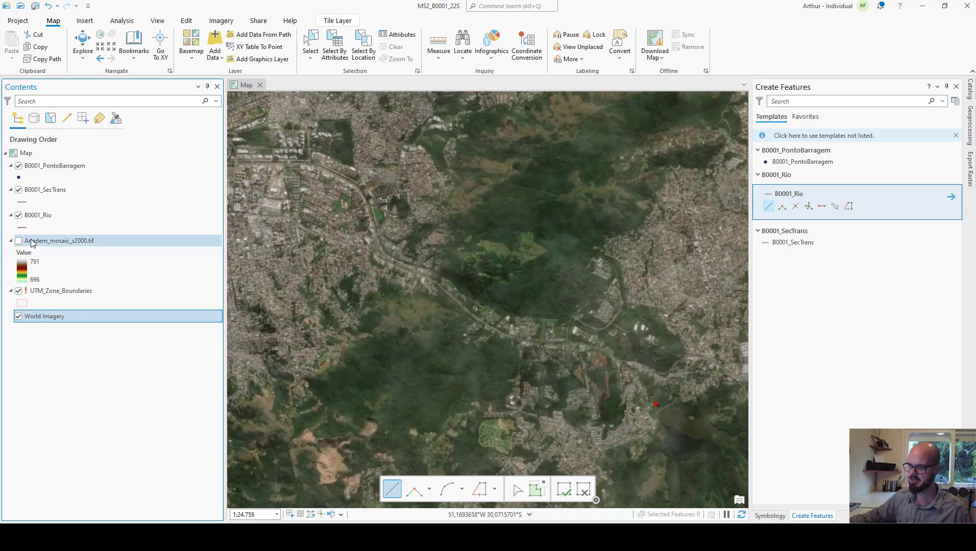
click(19, 240)
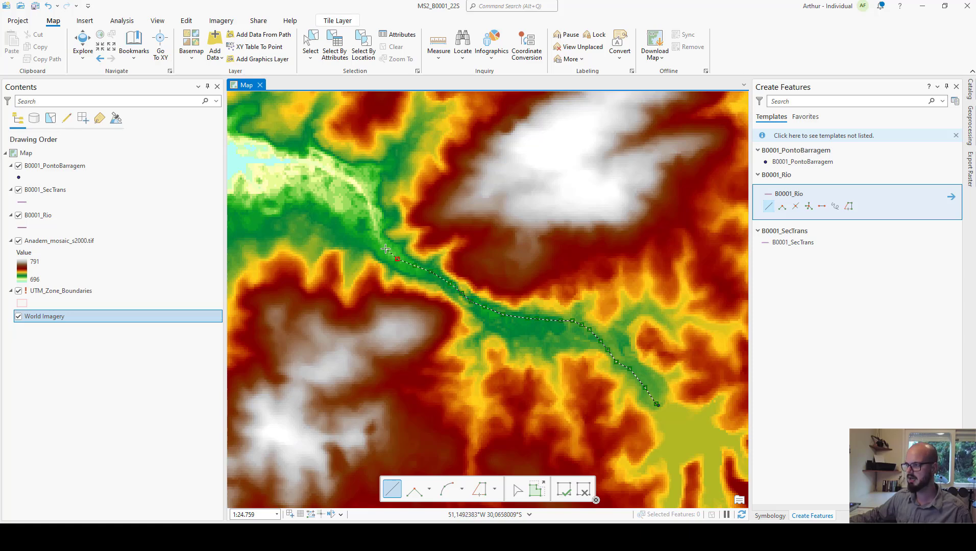
click(19, 240)
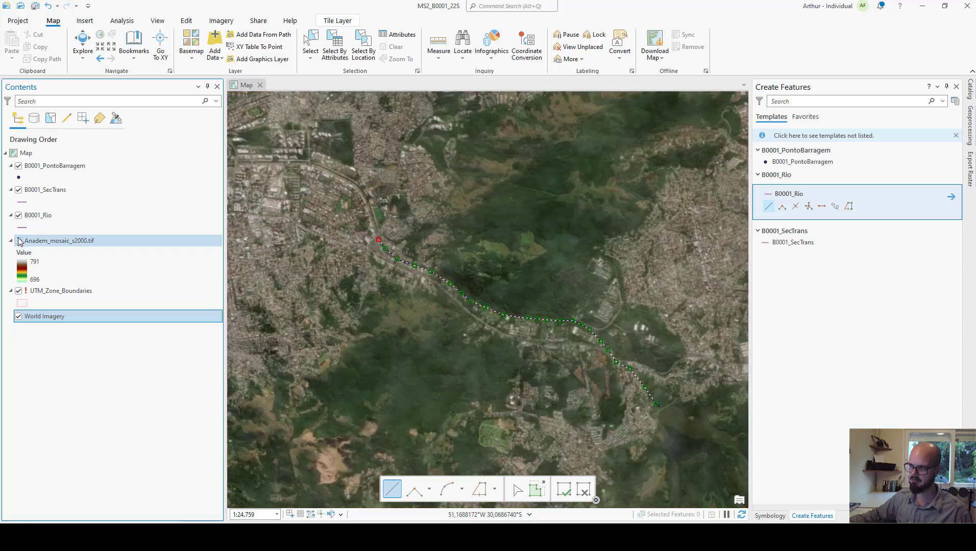
mouse_move(377, 202)
mouse_down()
mouse_move(436, 287)
mouse_move(545, 309)
mouse_up()
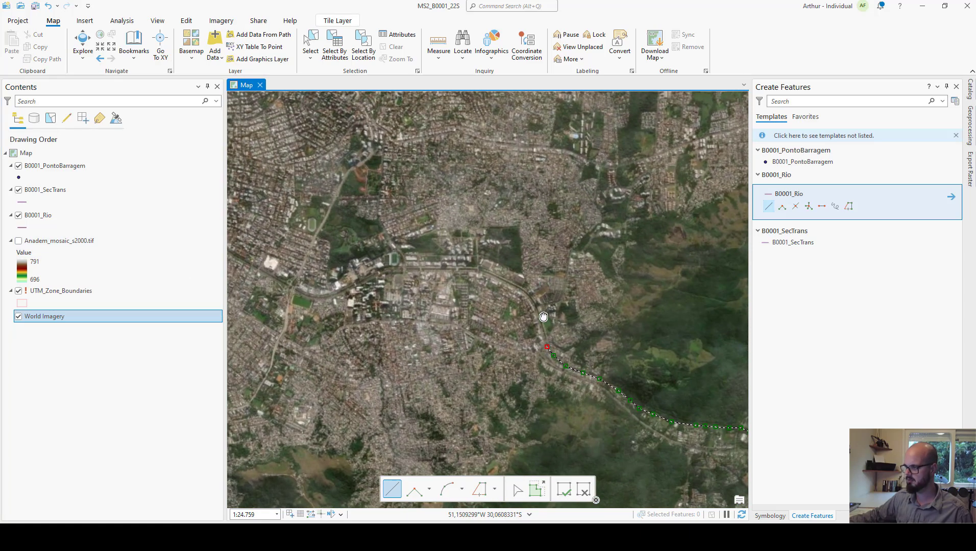
scroll(545, 309, up, 2)
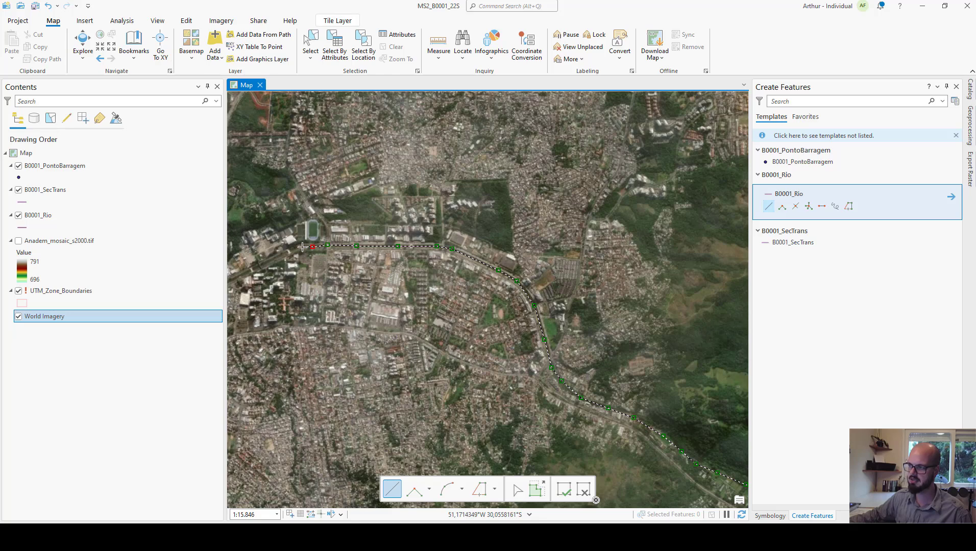
drag(280, 255, 497, 244)
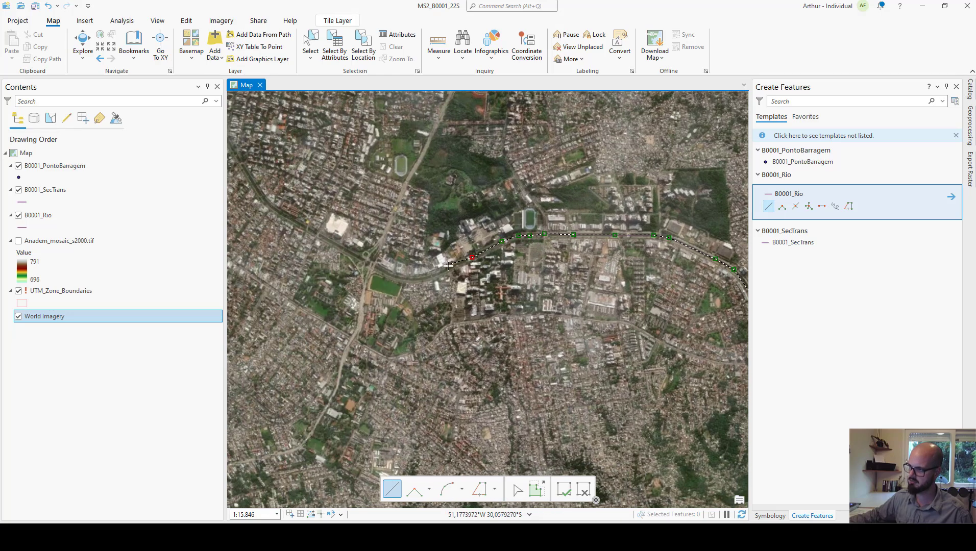
Step: Continue the river line westward through the city, adding vertices along the channel bends visible in the imagery
click(428, 276)
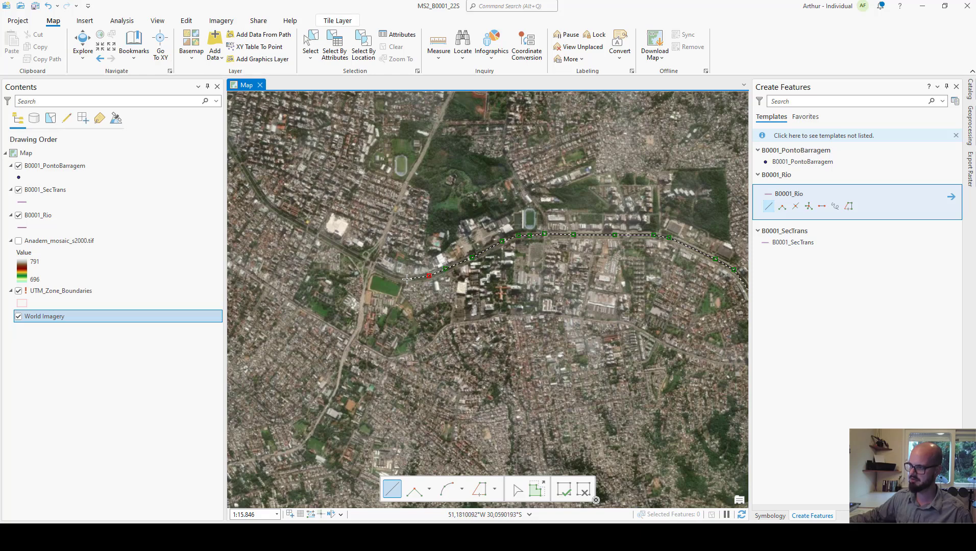
click(352, 255)
click(307, 228)
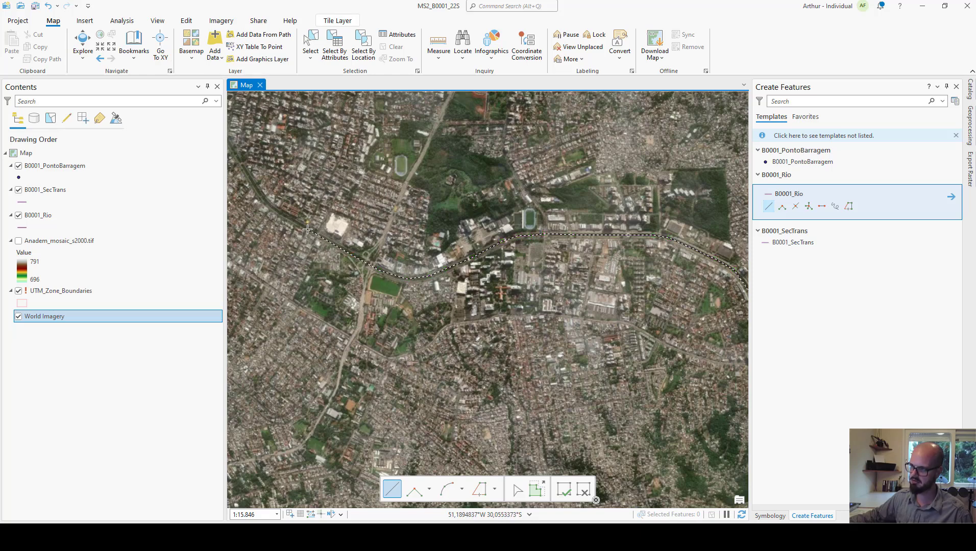
drag(260, 210, 469, 359)
click(459, 330)
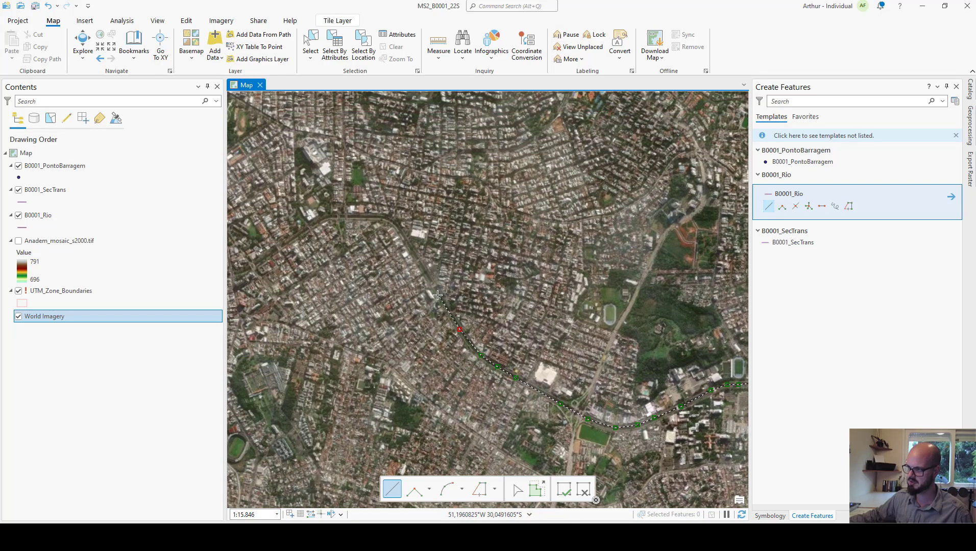
click(396, 226)
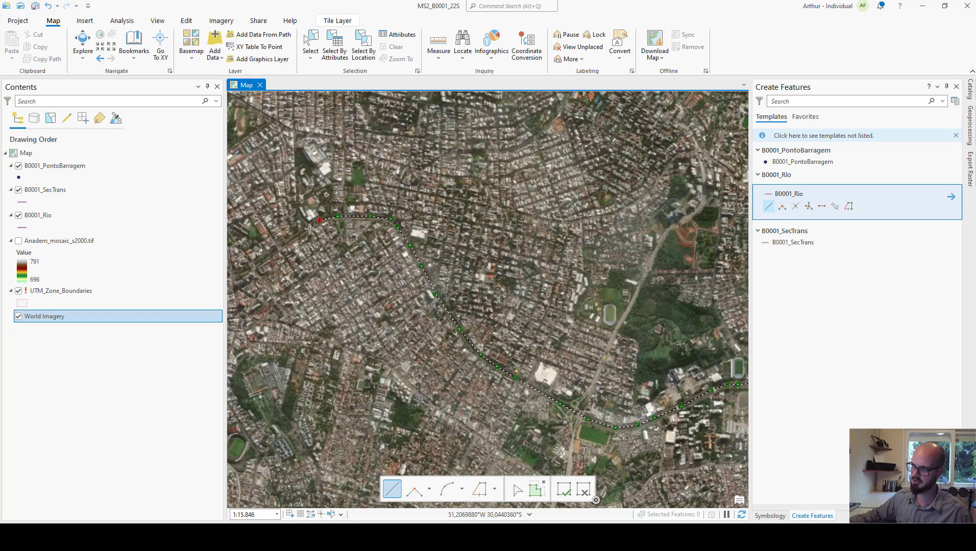
drag(255, 259, 523, 227)
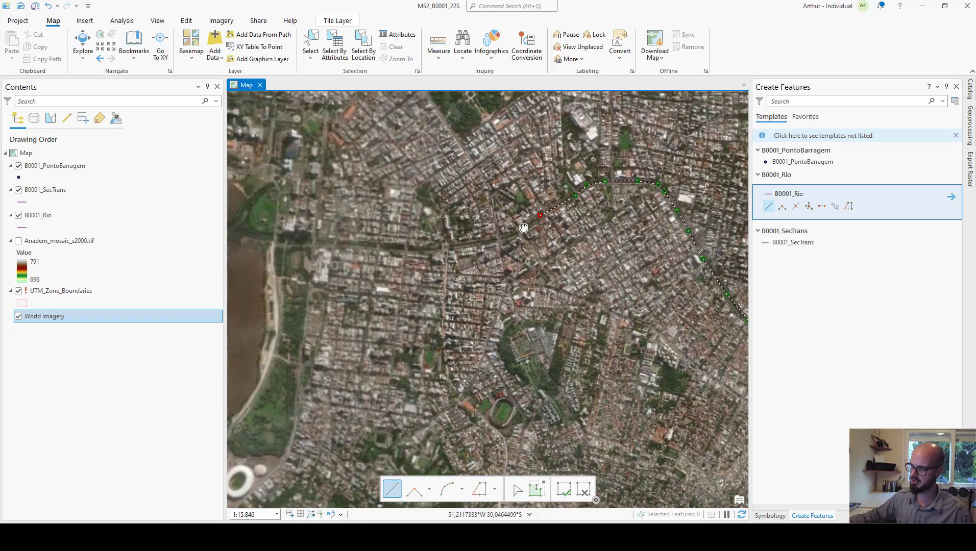
click(505, 233)
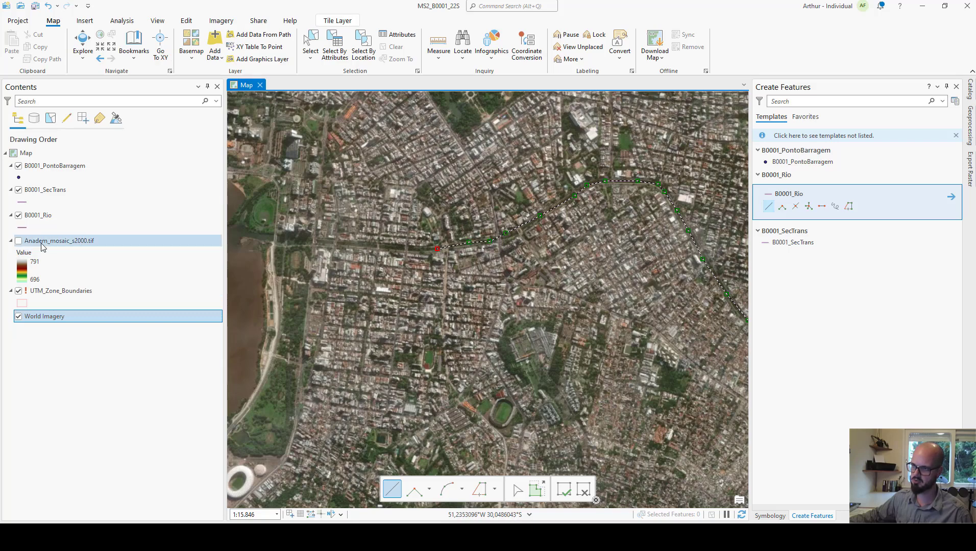
Step: Compare the river line with the Anadem_mosaic_s2000.tif elevations, extend it to the river mouth at the shoreline, and finish the feature
click(18, 241)
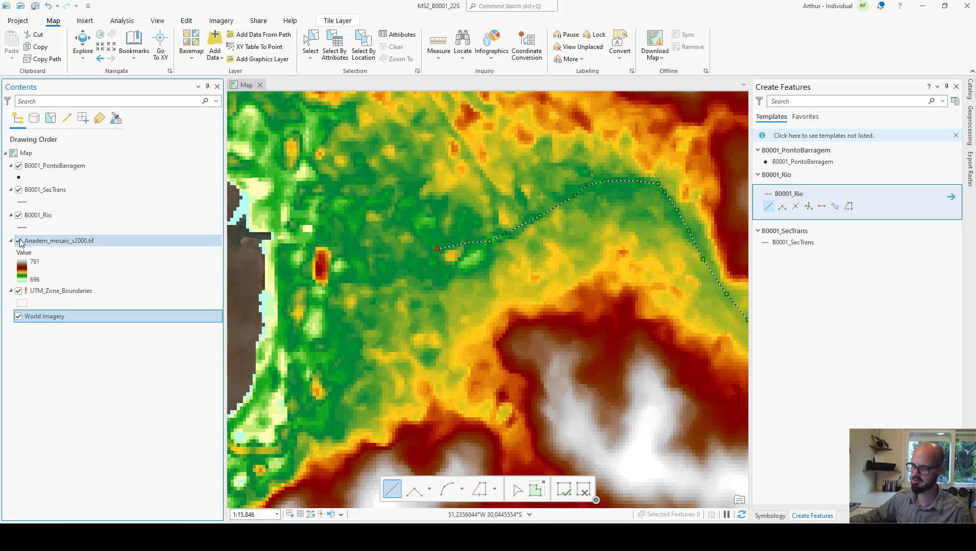
click(19, 241)
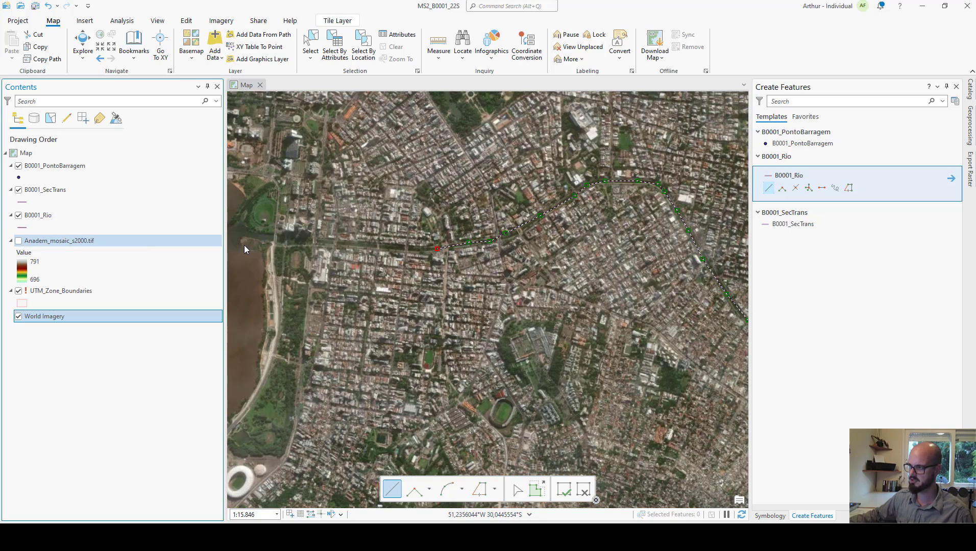
click(399, 247)
click(369, 244)
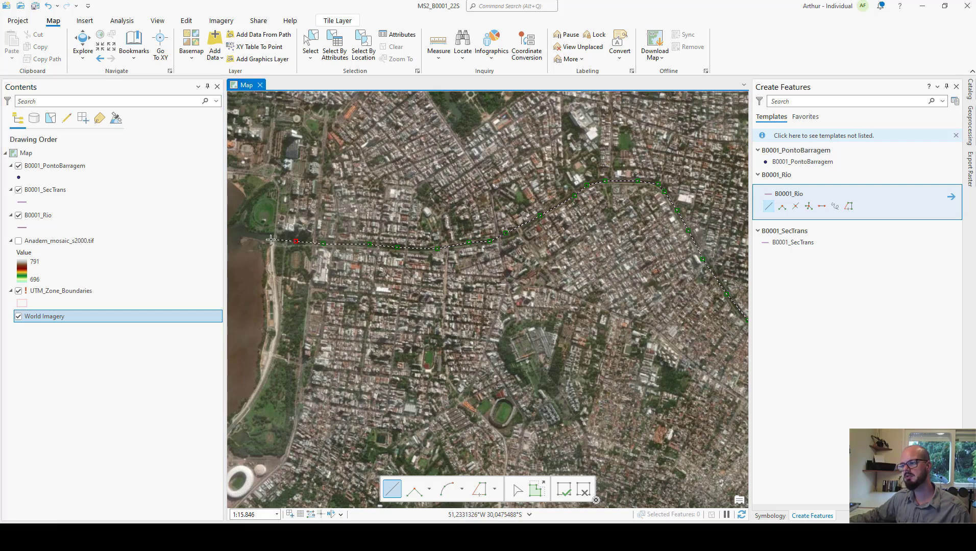
drag(267, 240, 389, 226)
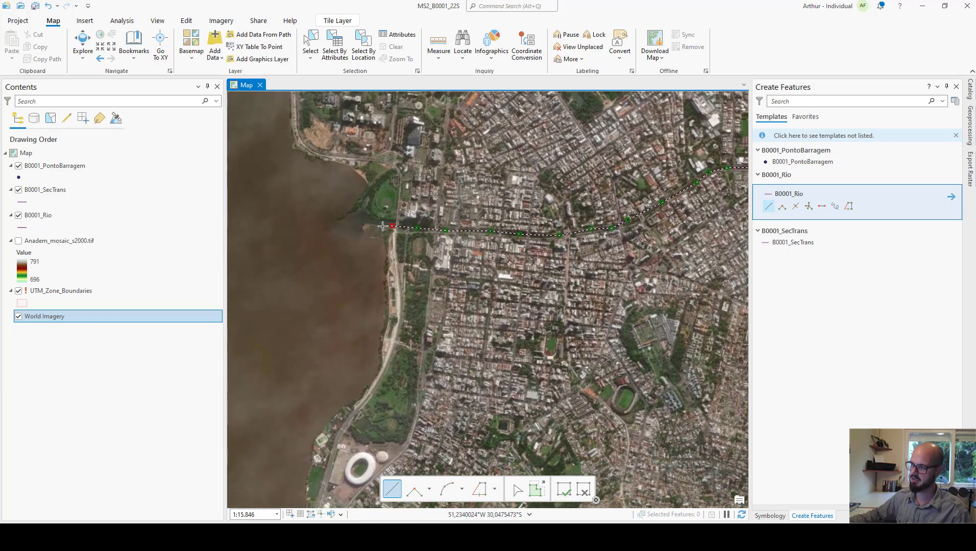
double_click(383, 225)
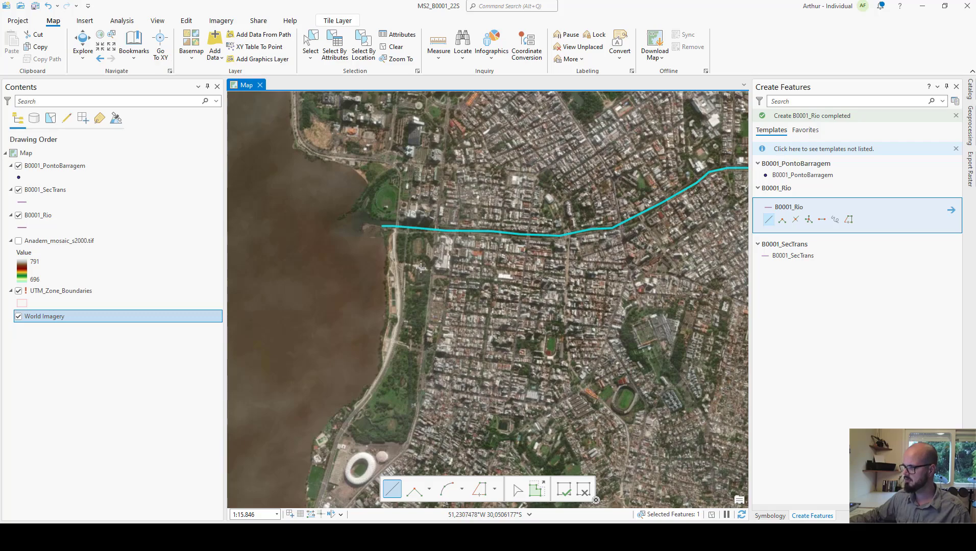
Step: Review the whole river line from the dam to the mouth and save all edits
scroll(420, 268, down, 1)
scroll(420, 268, down, 3)
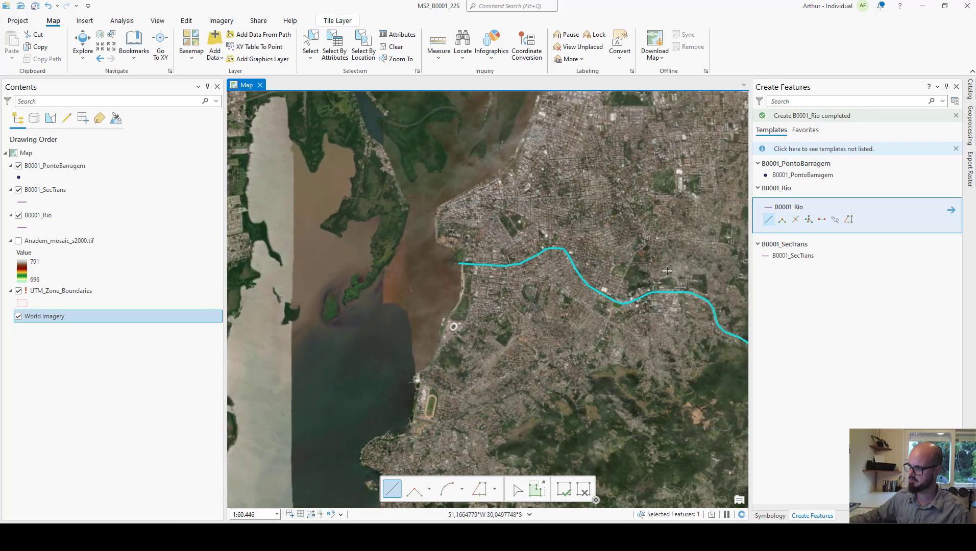
drag(668, 273, 507, 252)
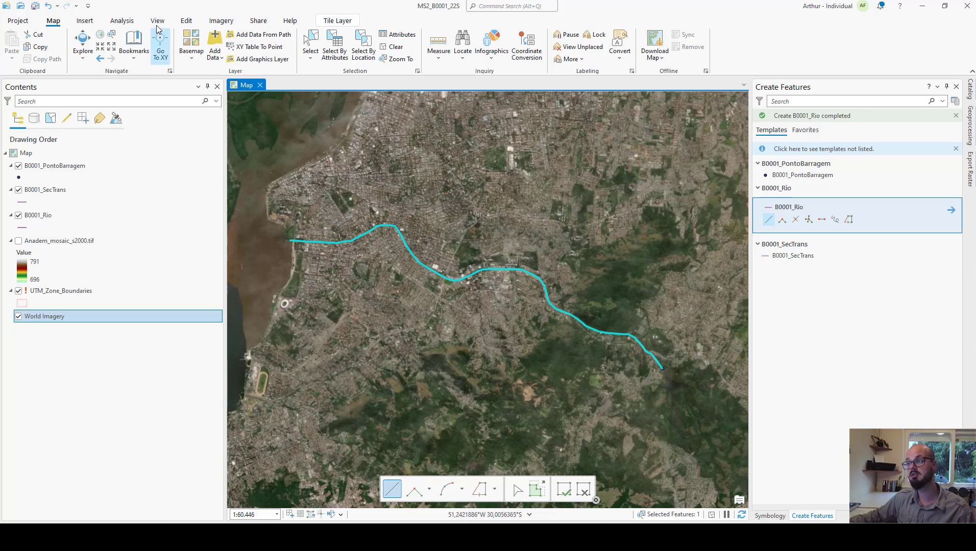
click(187, 22)
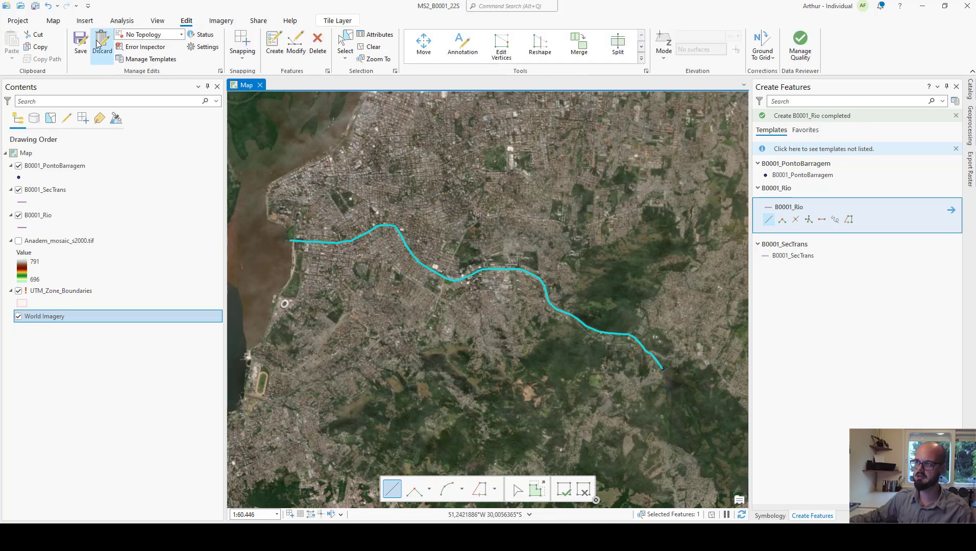
click(81, 41)
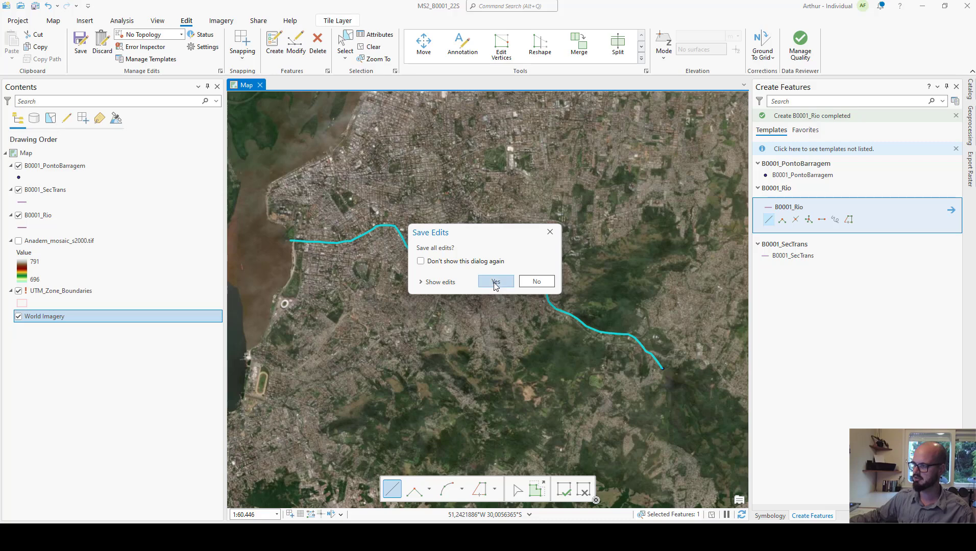
click(494, 282)
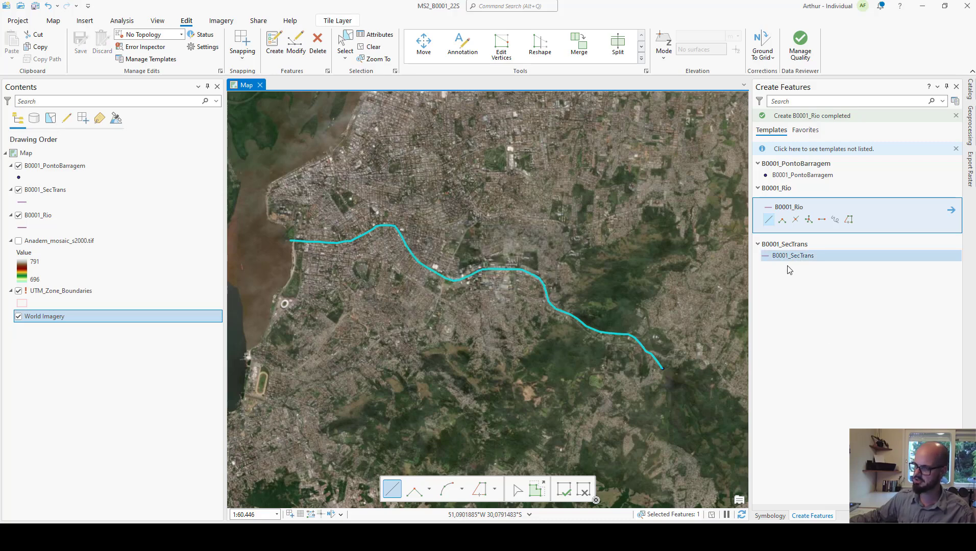
Step: Start a new line feature in the B0001_SecTrans layer and show the elevation layer, with the map framed on the valley below the dam
click(74, 192)
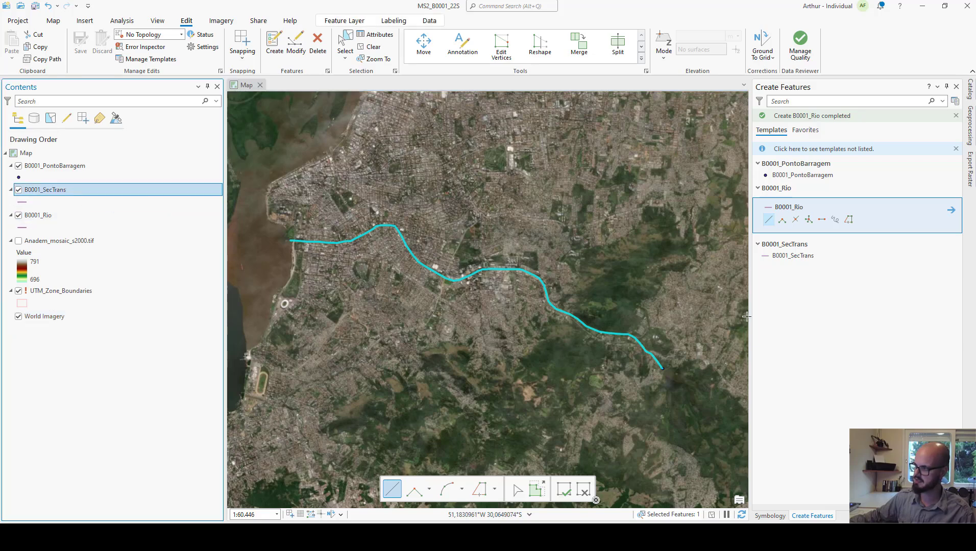
click(807, 262)
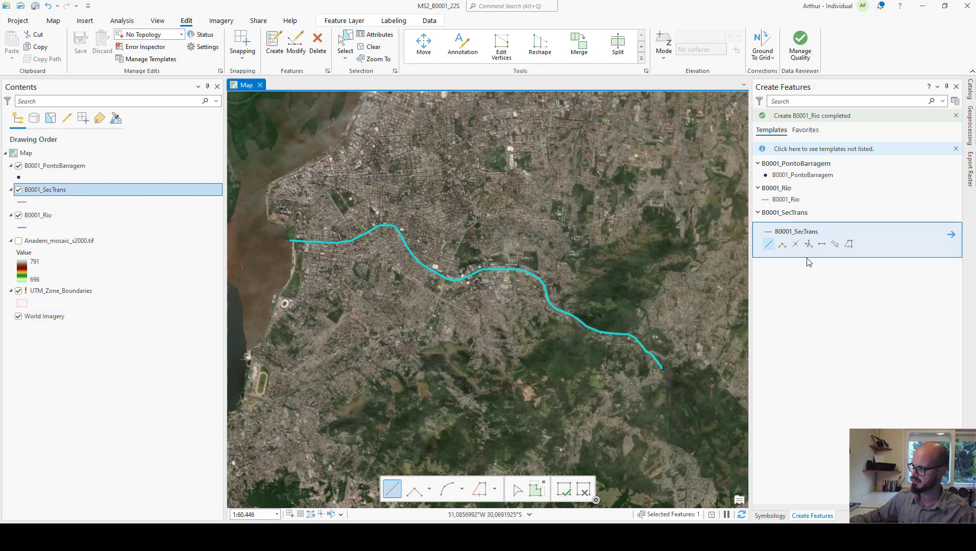
scroll(665, 364, up, 4)
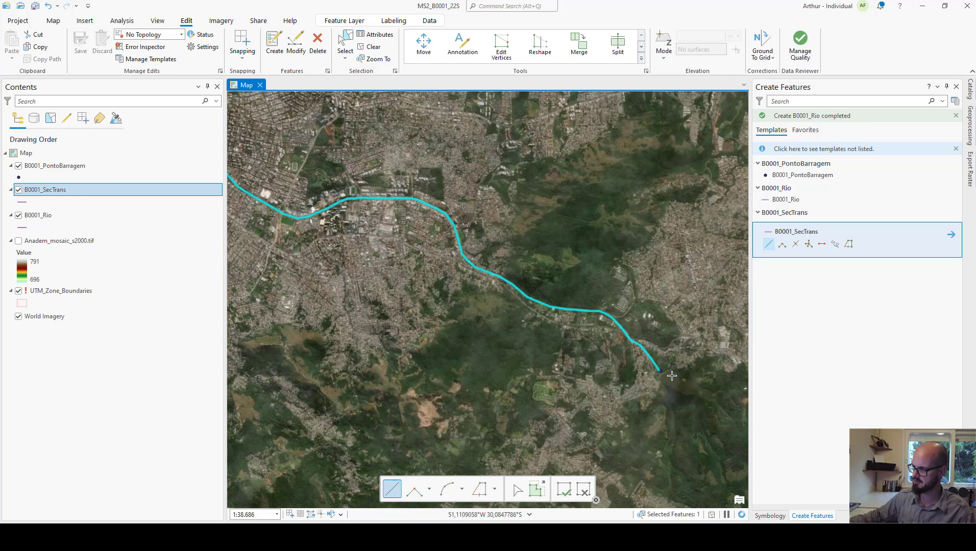
click(18, 240)
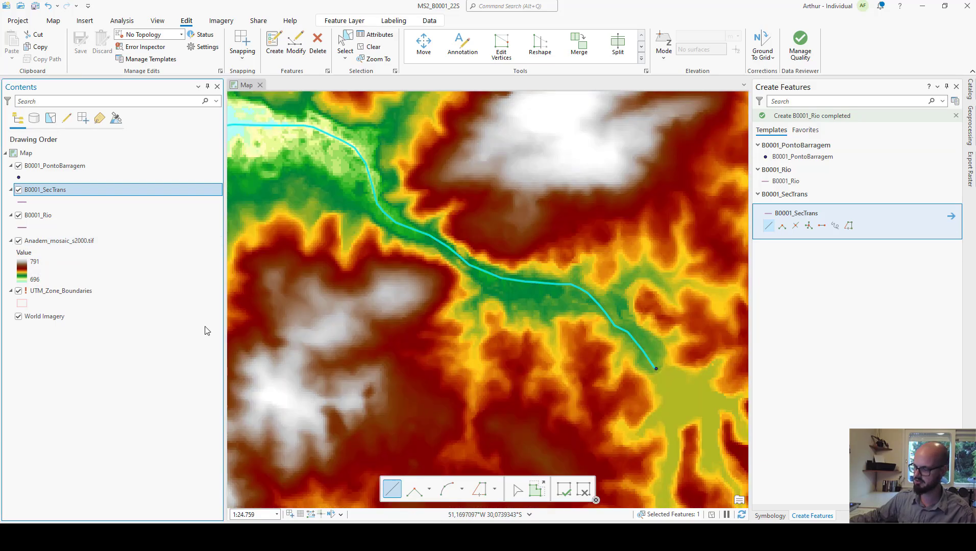
drag(586, 325, 553, 320)
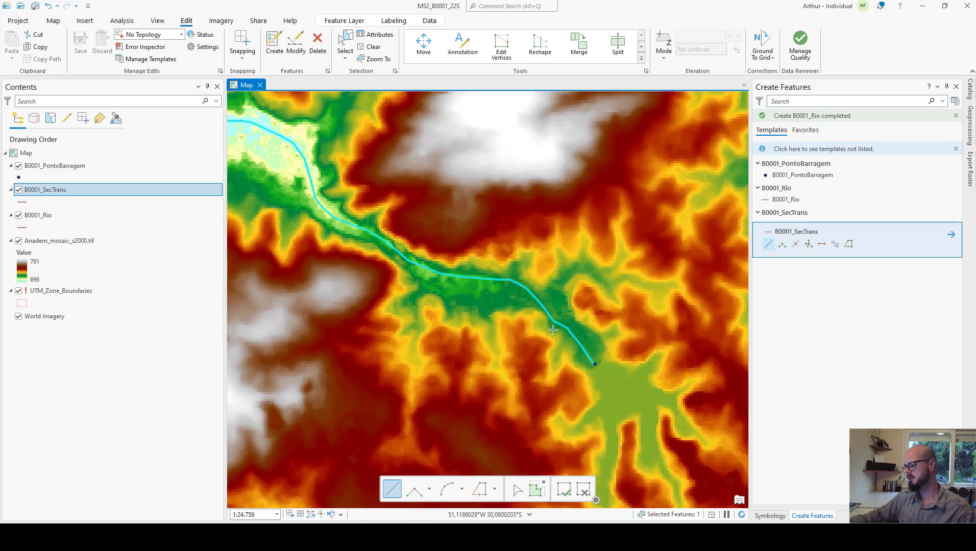
drag(581, 352, 560, 320)
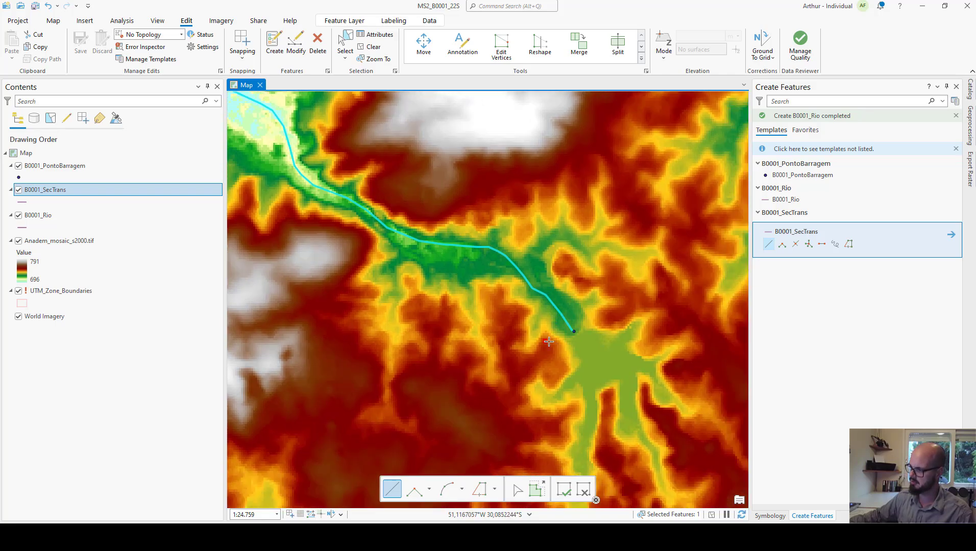
Step: Draw four separate cross-section lines across the river valley, starting just below the dam point and proceeding downstream
click(545, 340)
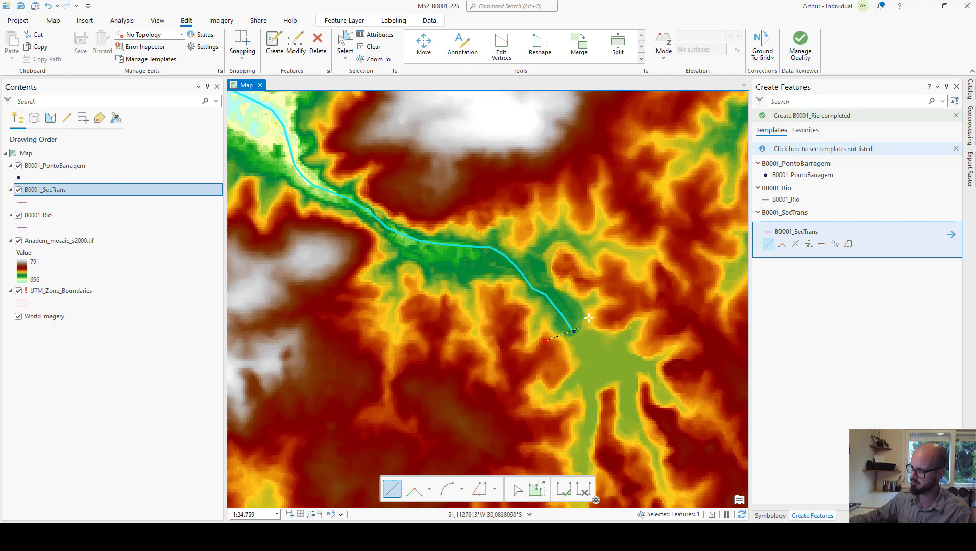
double_click(606, 291)
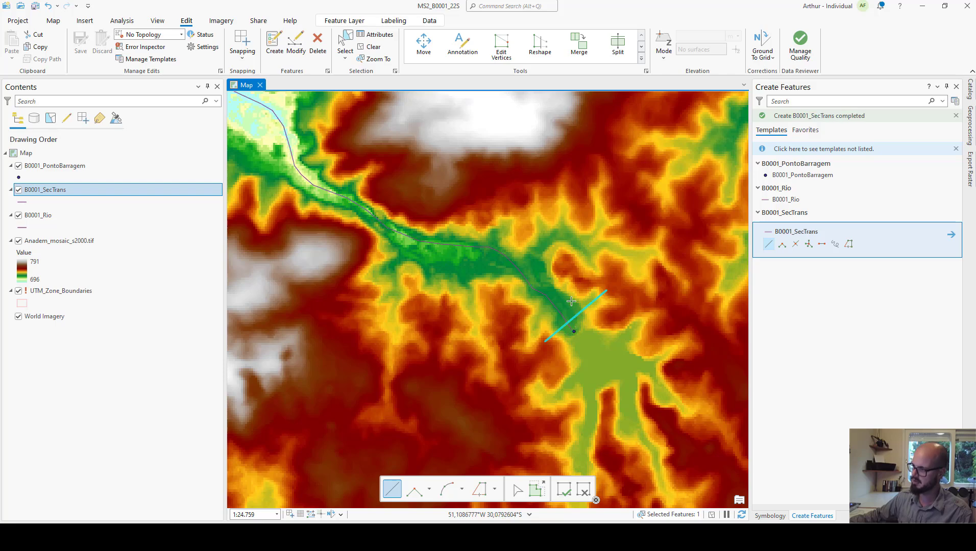
click(579, 265)
double_click(515, 314)
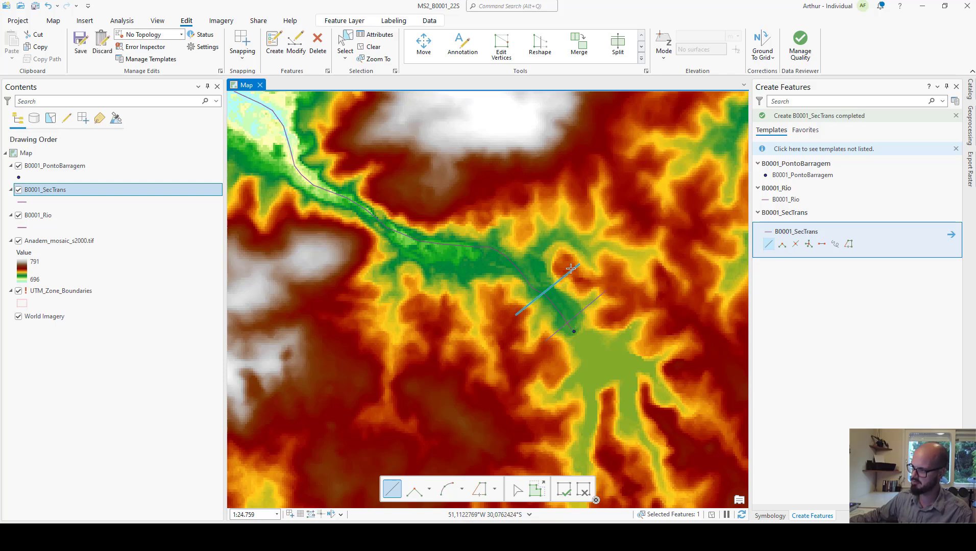
click(496, 291)
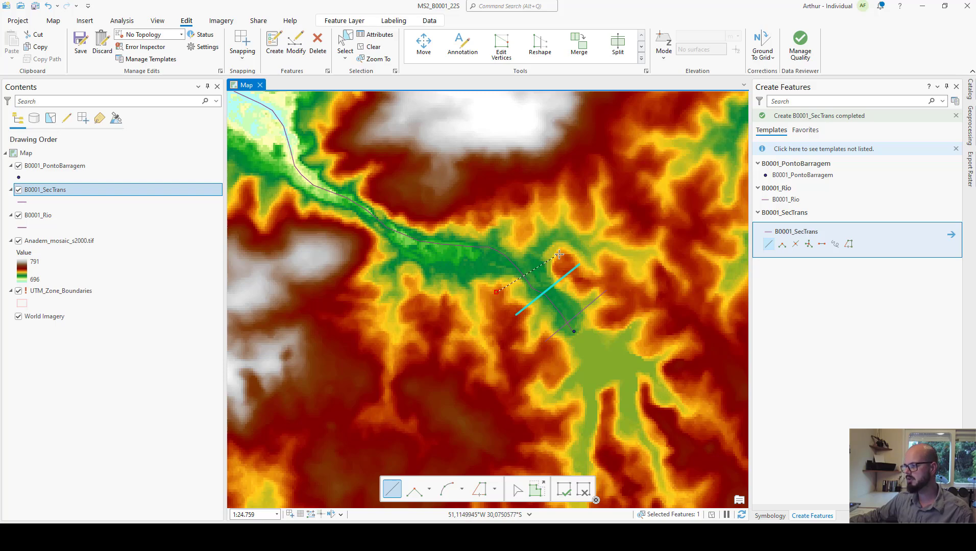
double_click(559, 254)
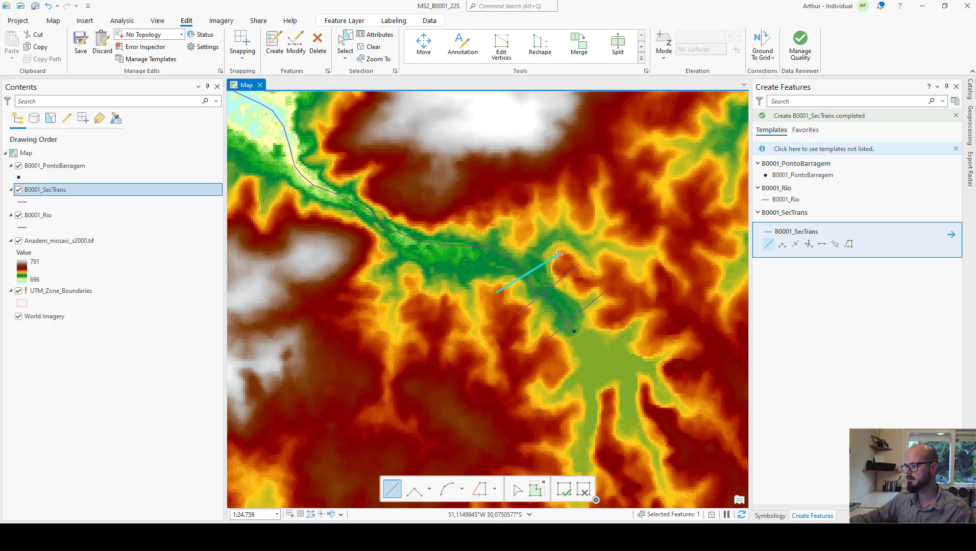
click(489, 294)
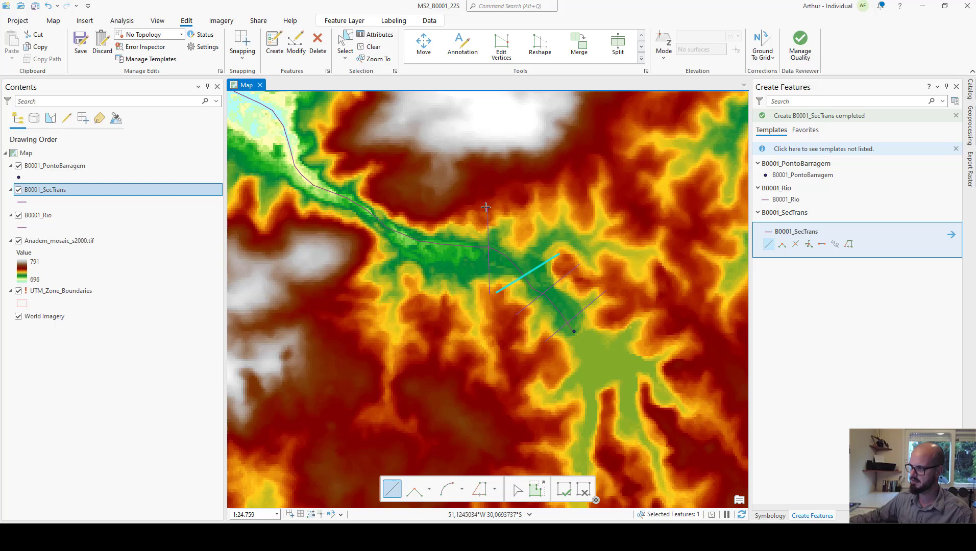
double_click(485, 207)
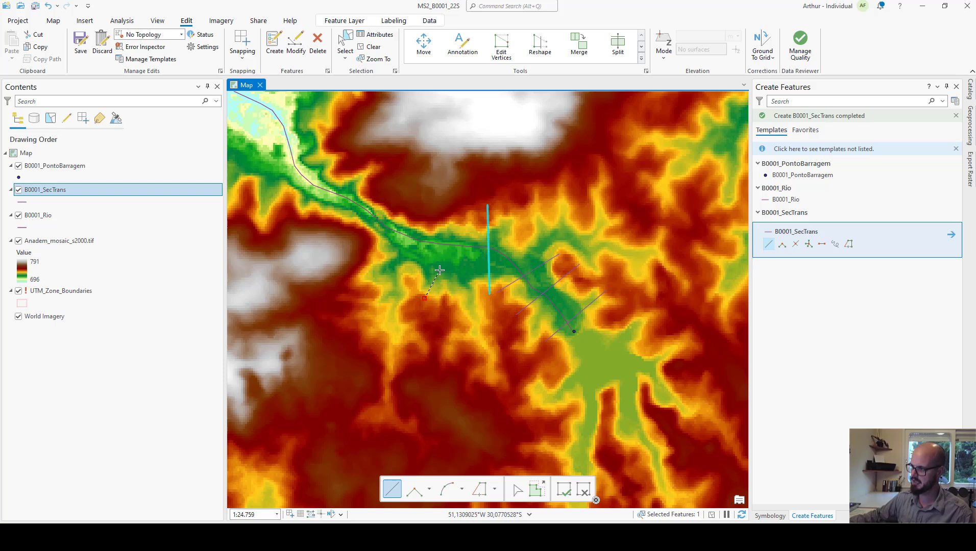
Step: Finish the open cross-section line in B0001_SecTrans and draw two more bent ones downstream, up to the entrance of the narrow gorge
double_click(441, 199)
click(414, 297)
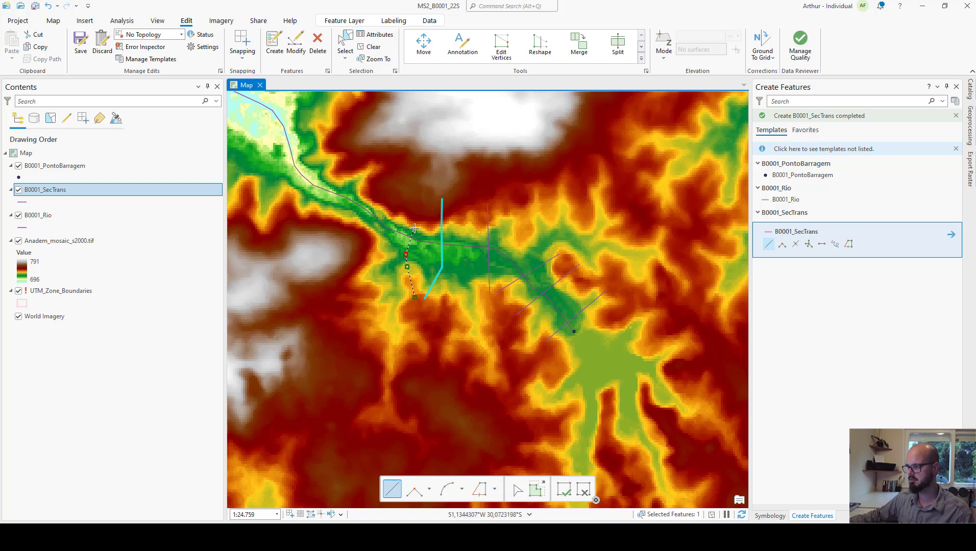
double_click(429, 190)
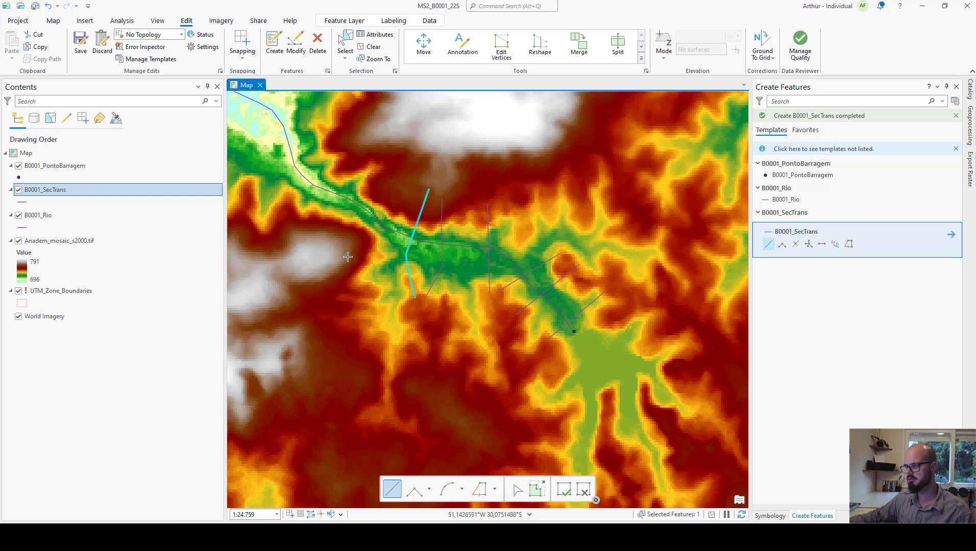
click(328, 257)
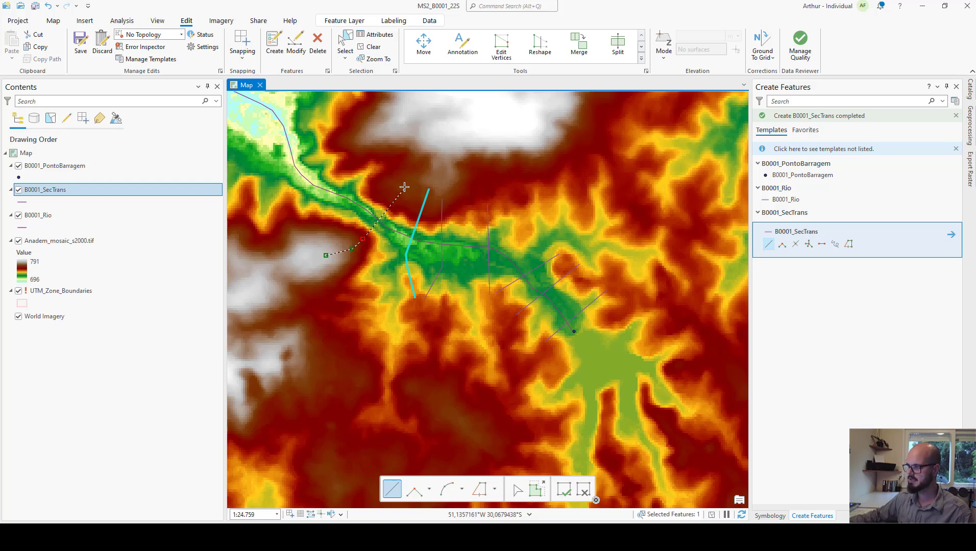
Step: Draw two cross-section lines over the narrow gorge, one straight and one bent at its downstream exit, ending on high ground on both sides
drag(357, 178, 491, 278)
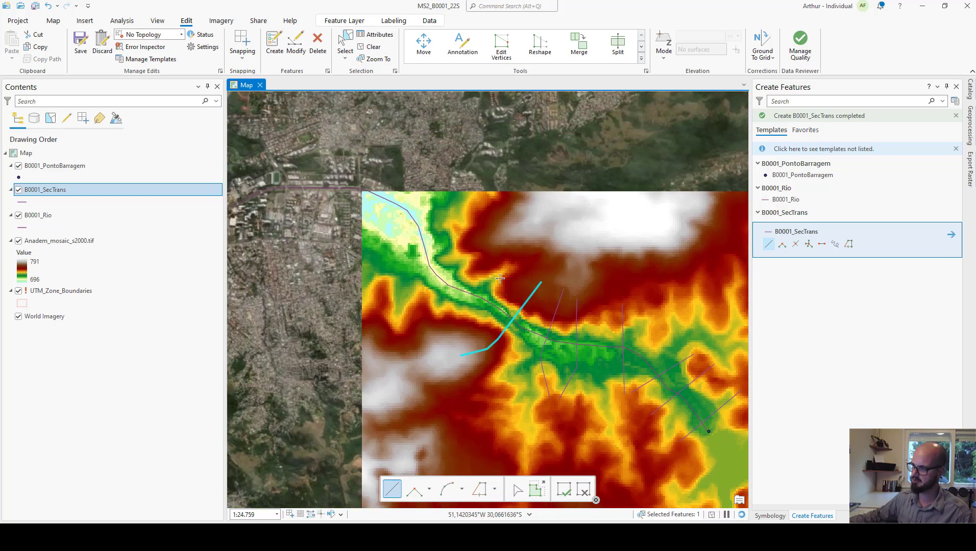
click(450, 336)
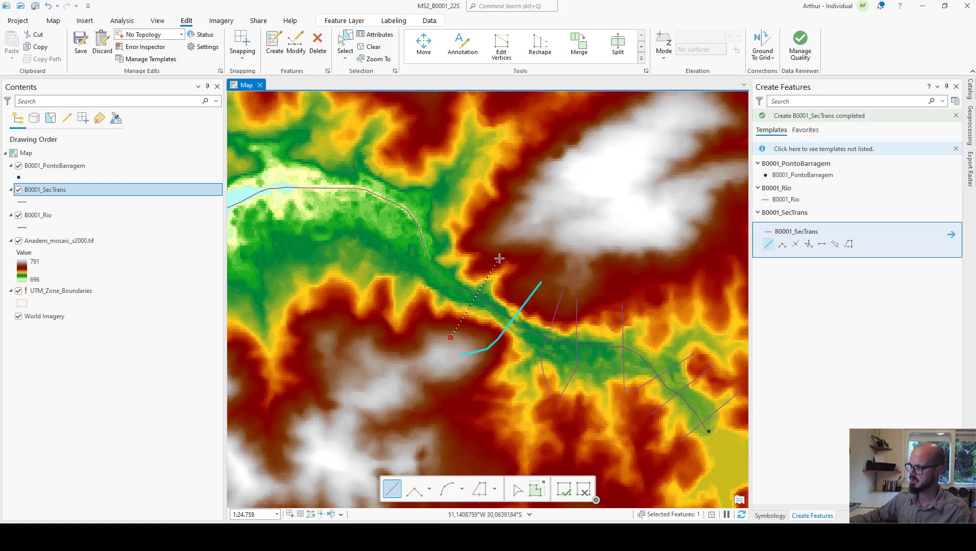
double_click(503, 251)
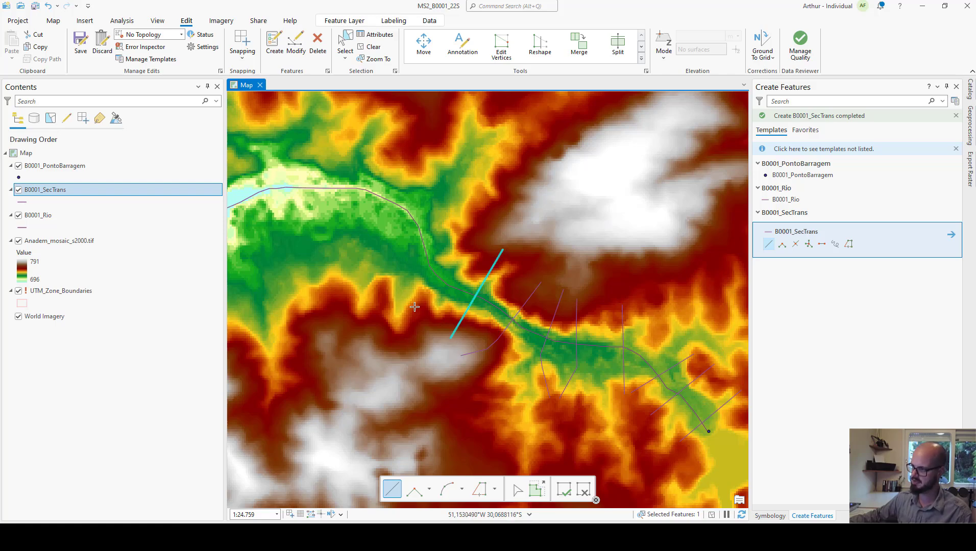
click(417, 327)
click(420, 294)
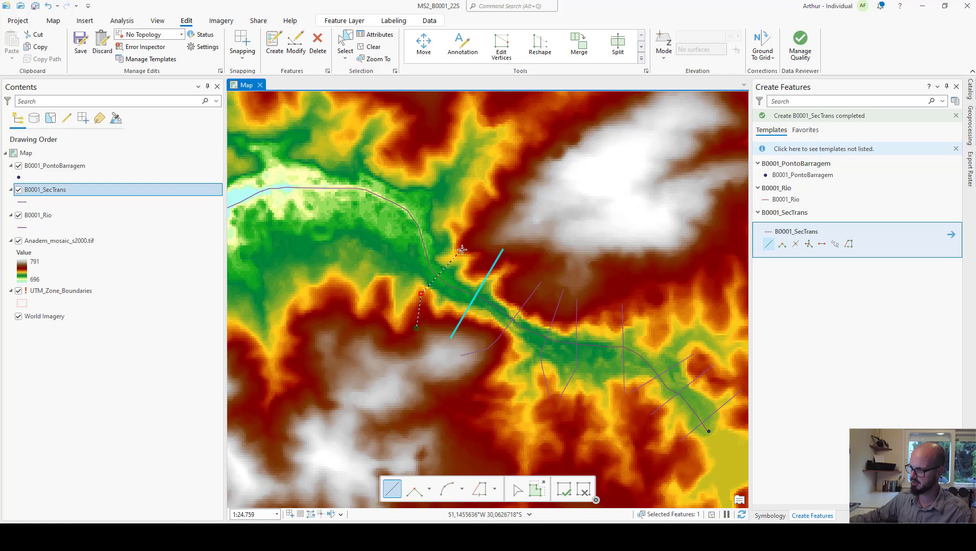
click(455, 254)
double_click(496, 237)
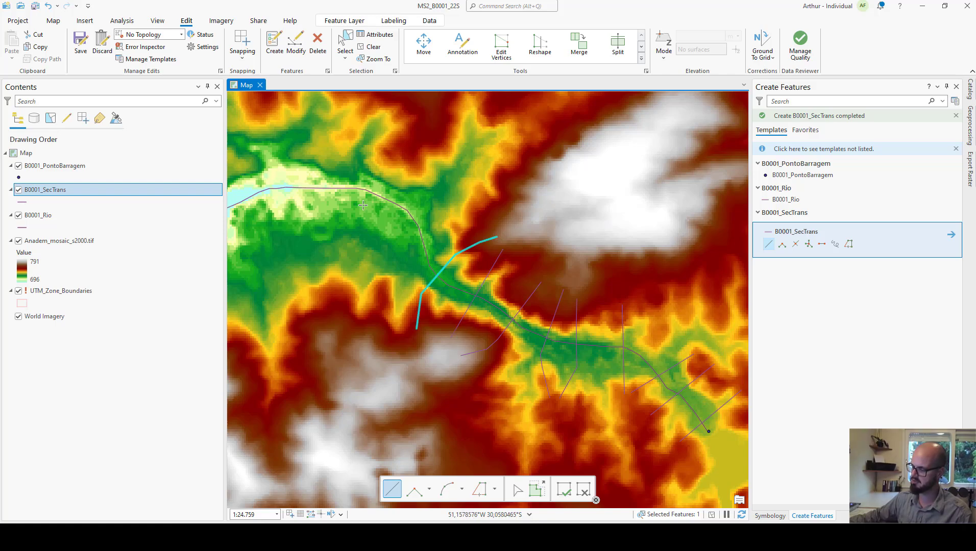
Step: Draw two bent cross-section lines at the river bend just below the gorge, from the southern ridge to the northern spur
drag(406, 226, 482, 280)
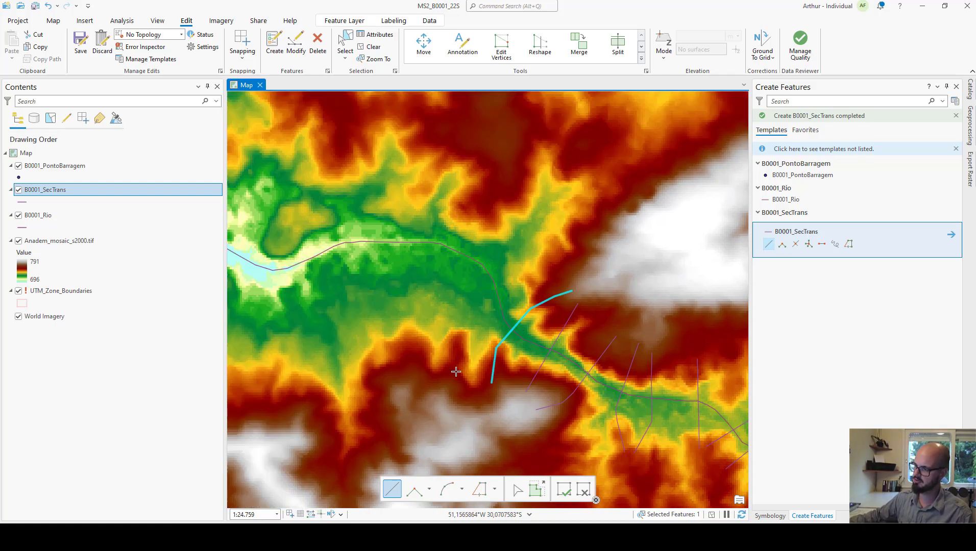
click(455, 371)
click(458, 317)
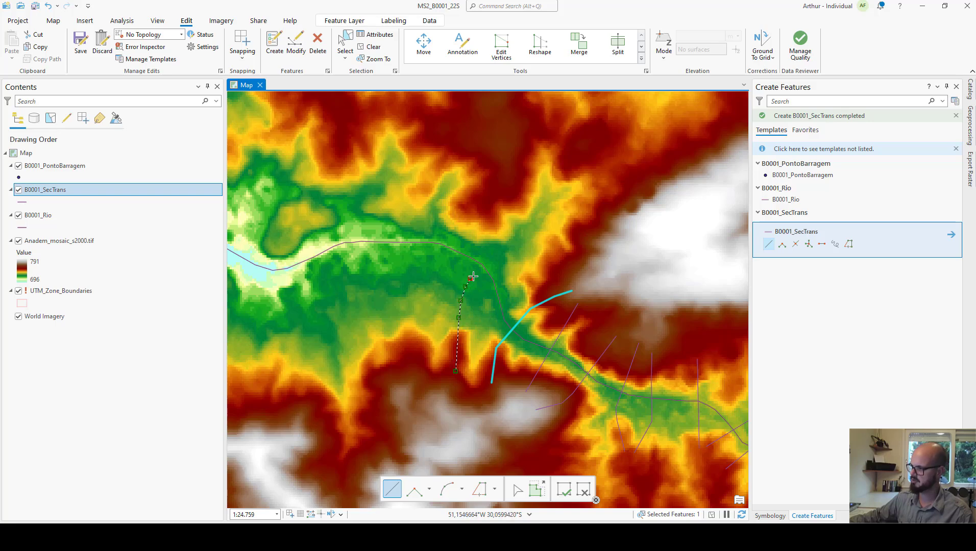
click(495, 257)
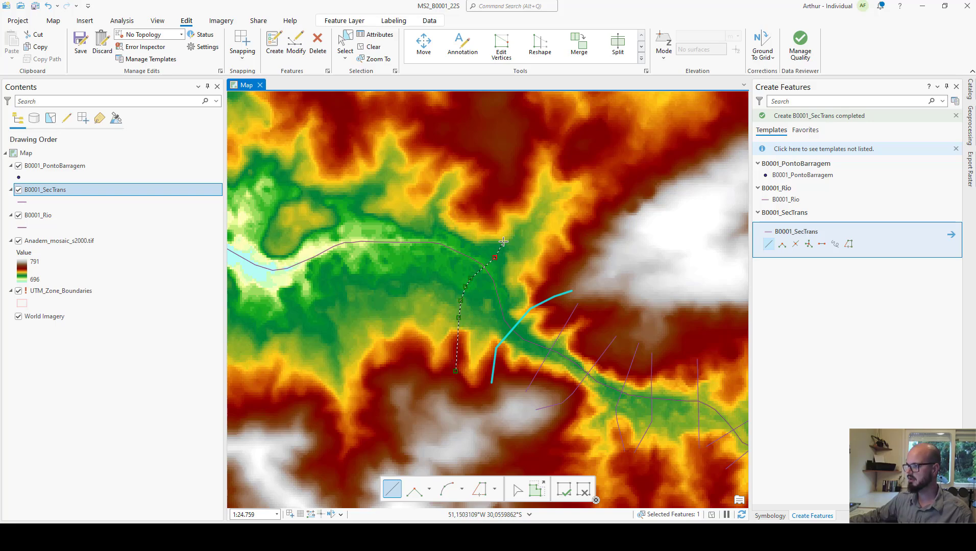
double_click(498, 204)
drag(413, 229, 463, 237)
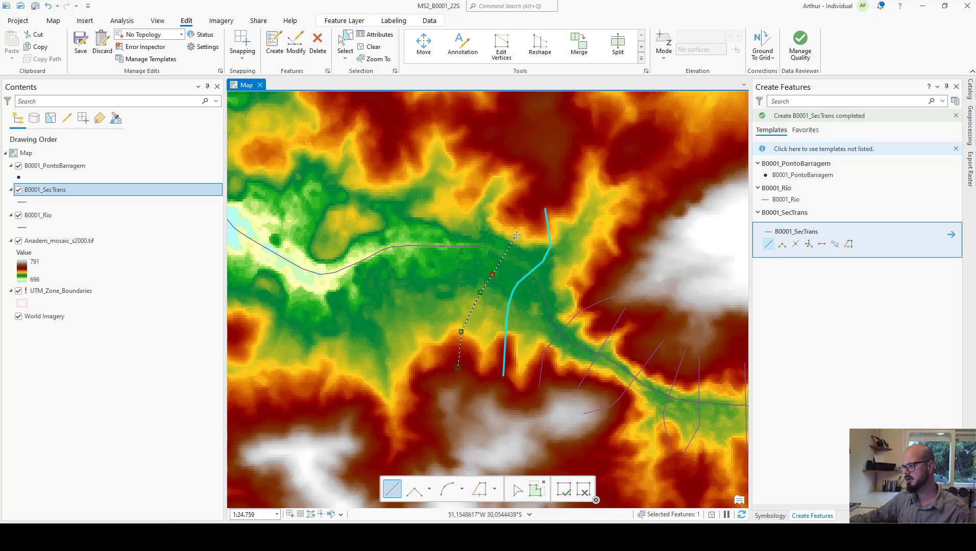
double_click(534, 201)
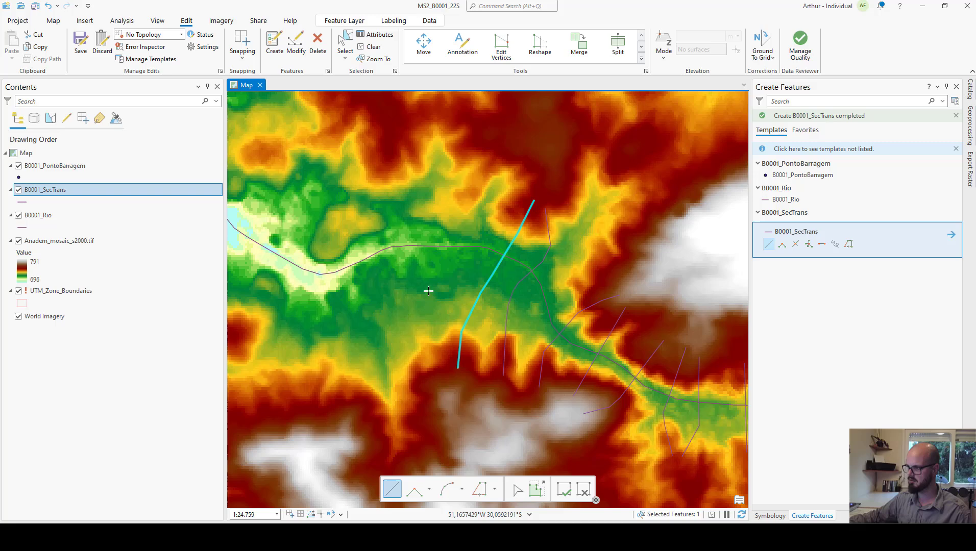
Step: Draw two long cross-section lines over the straight east-west river reach, spanning the wide valley from the southern slope to the northern hills
click(436, 370)
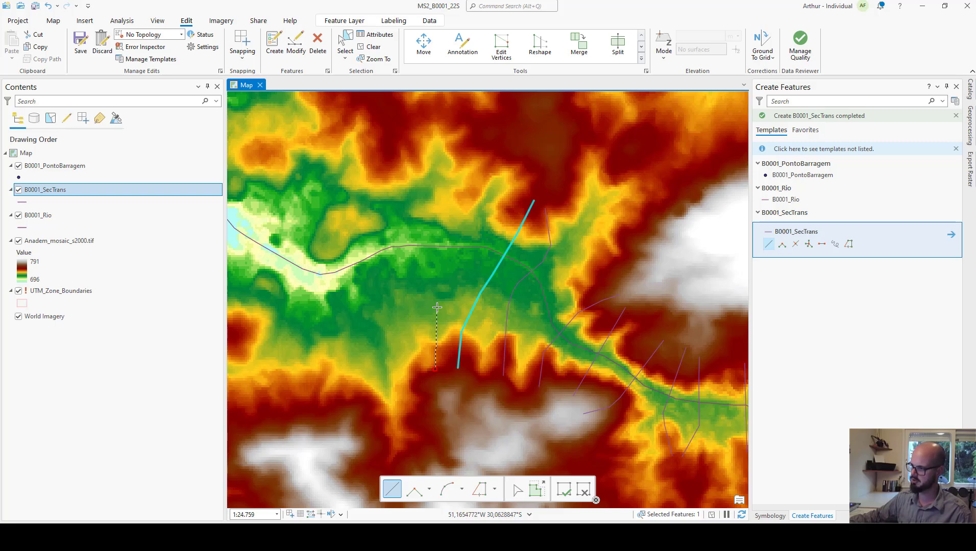
click(445, 228)
click(462, 203)
double_click(491, 166)
drag(418, 241, 552, 255)
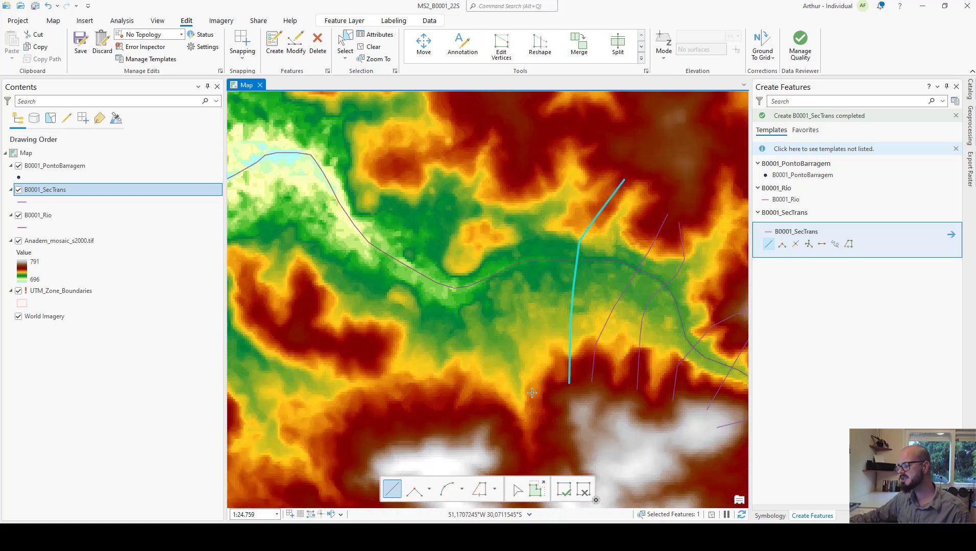
click(544, 386)
click(523, 325)
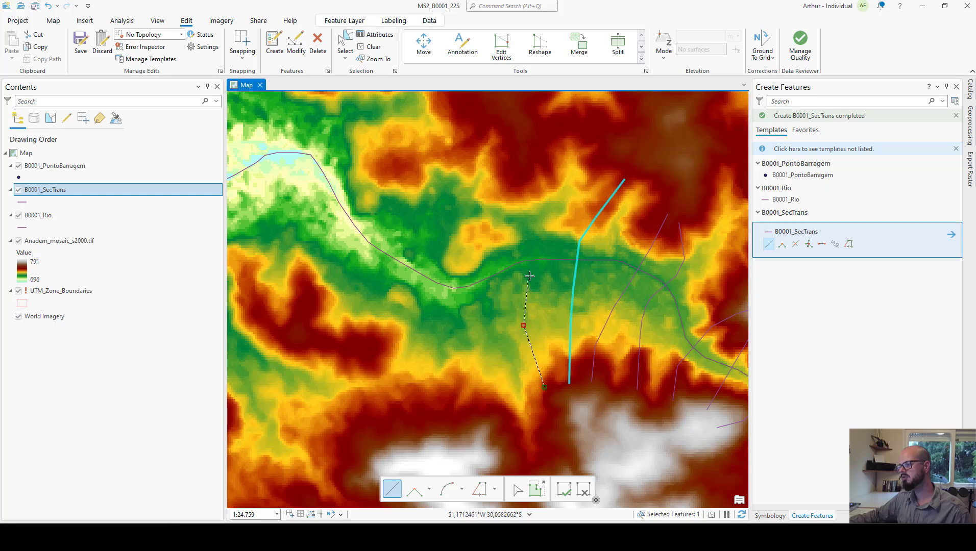
click(528, 275)
double_click(525, 166)
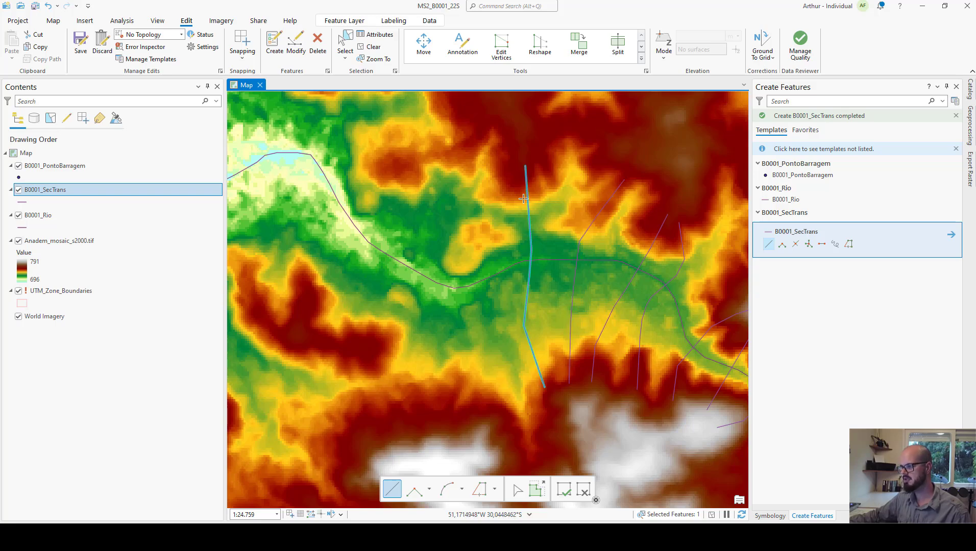
Step: Draw one cross-section line ending on the small isolated hill north of the river and another just downstream of that hill
click(447, 399)
click(447, 326)
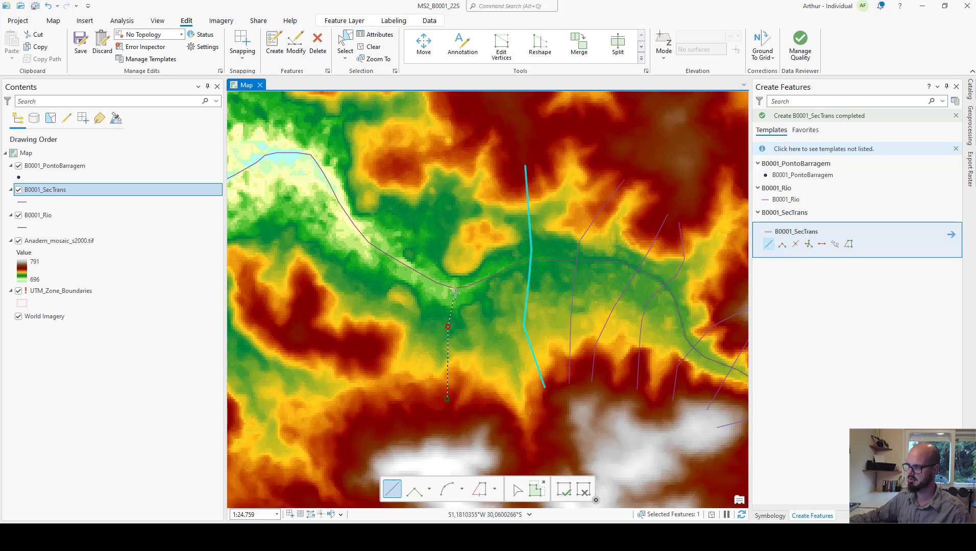
double_click(492, 225)
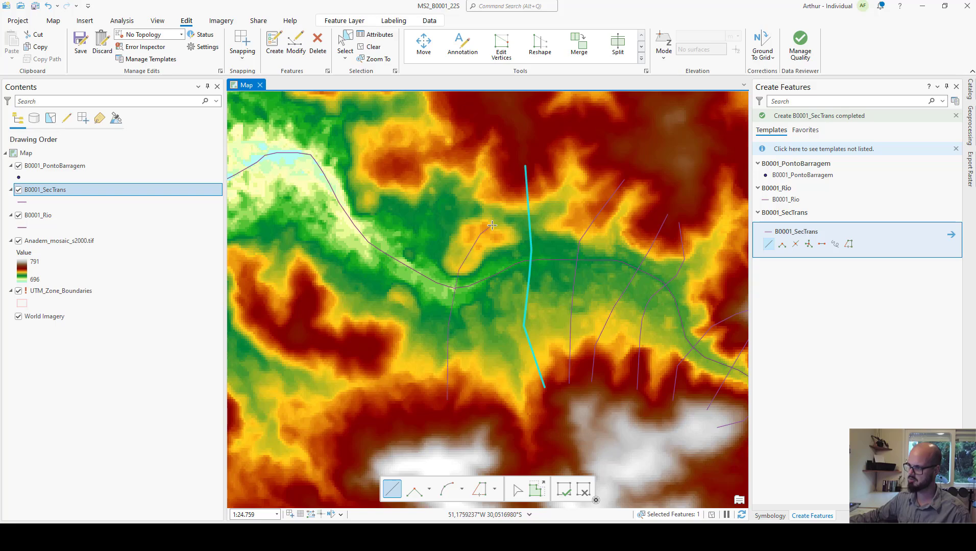
drag(415, 271, 558, 291)
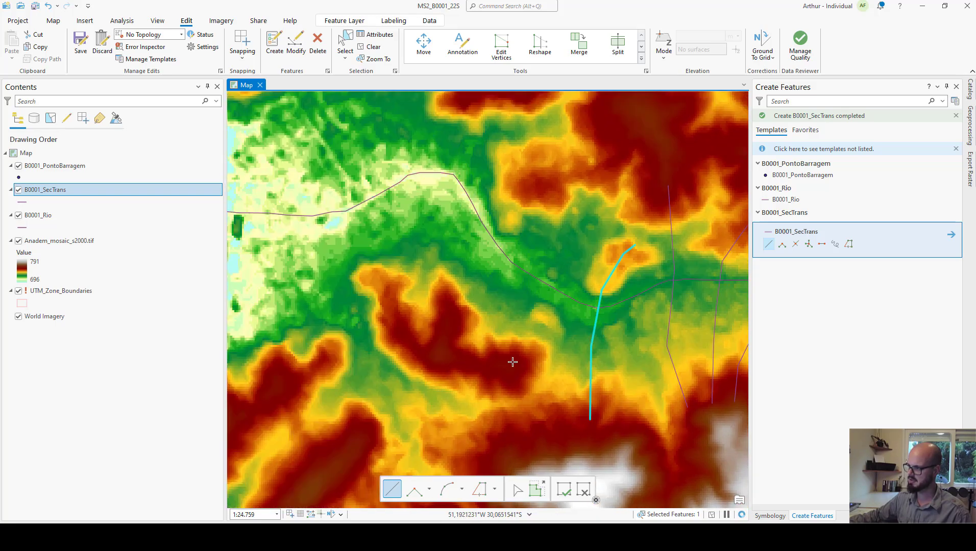
click(509, 364)
click(550, 313)
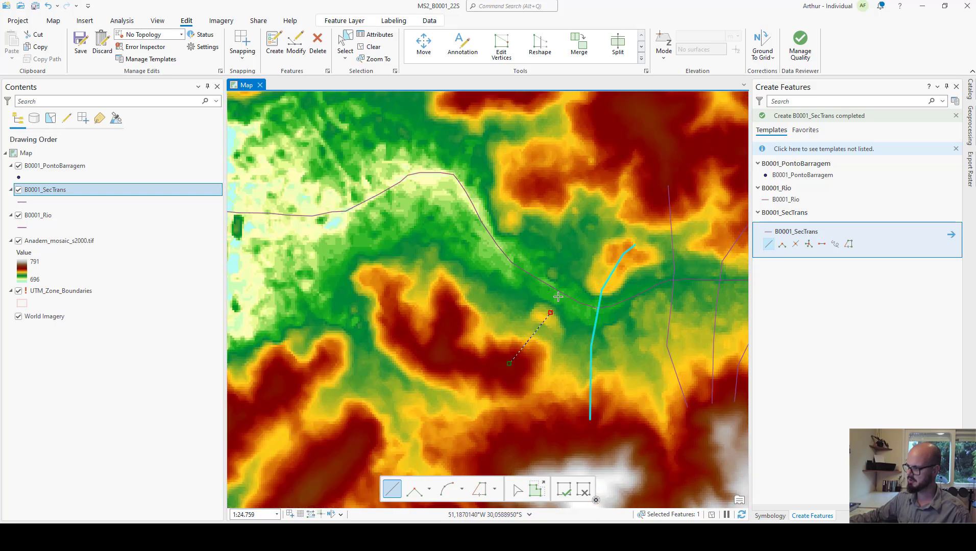
double_click(610, 179)
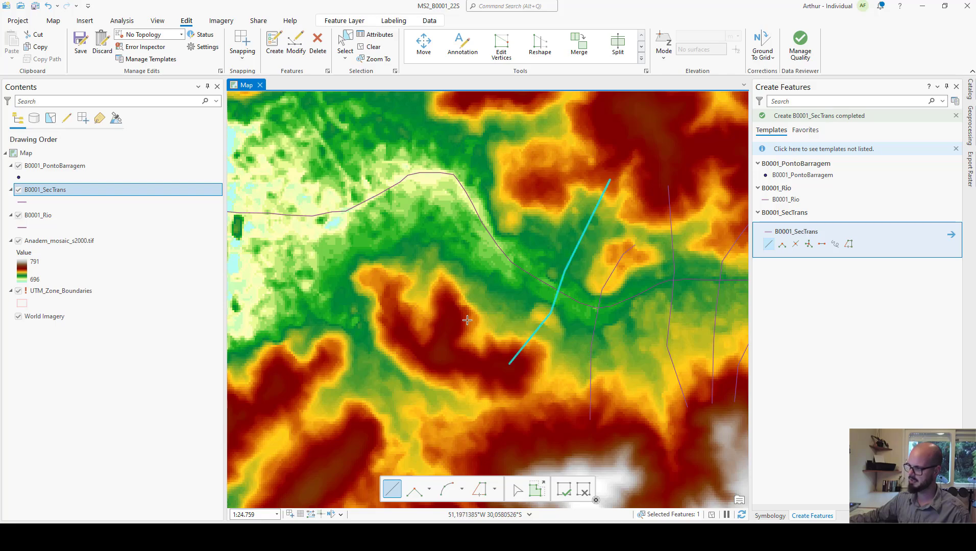
Step: Draw a cross-section line from the tip of the U-shaped southern ridge over the northwest-flowing river reach to the opposite hill
click(447, 295)
click(490, 251)
click(513, 231)
double_click(546, 174)
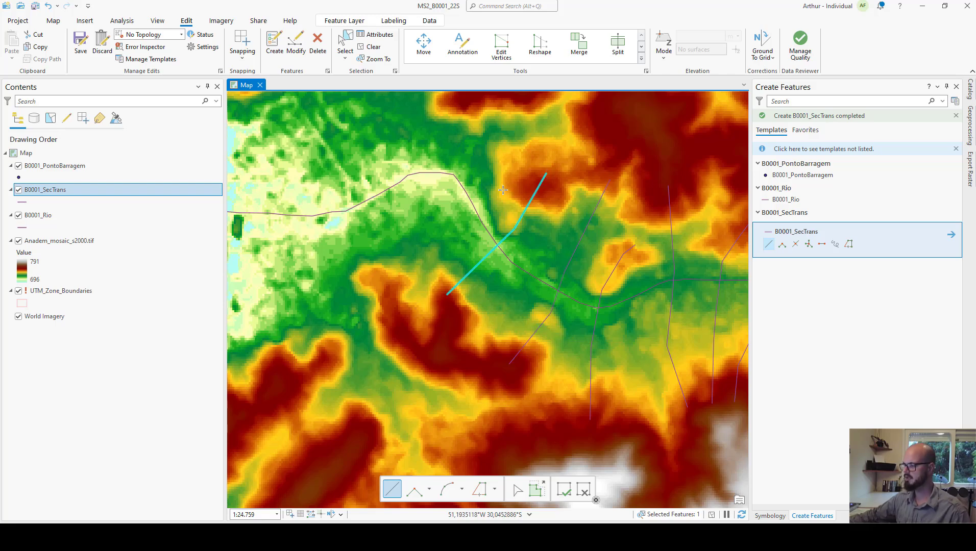
Step: Draw two cross-section lines where the valley opens towards the coast, from the U-shaped ridge's western arm to the northern hills
scroll(496, 259, down, 2)
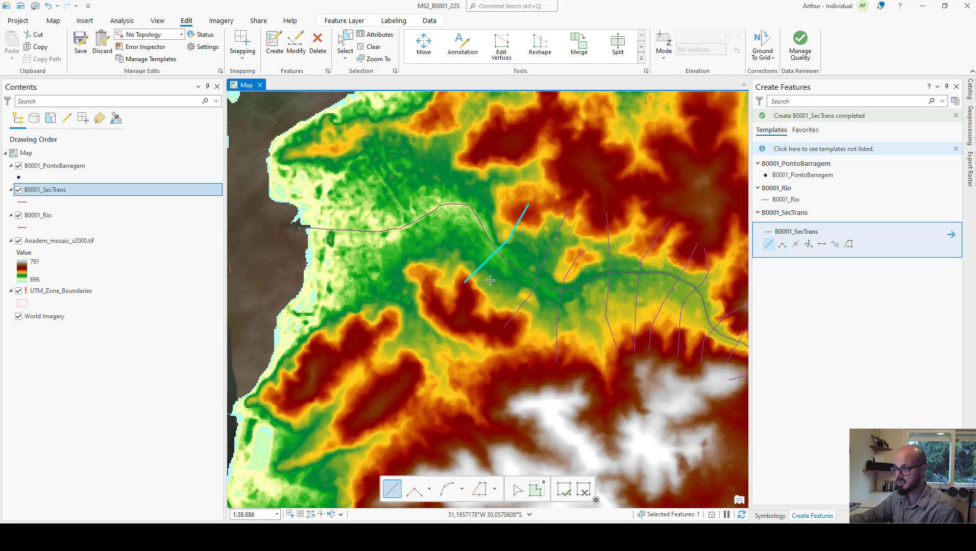
drag(490, 280, 467, 289)
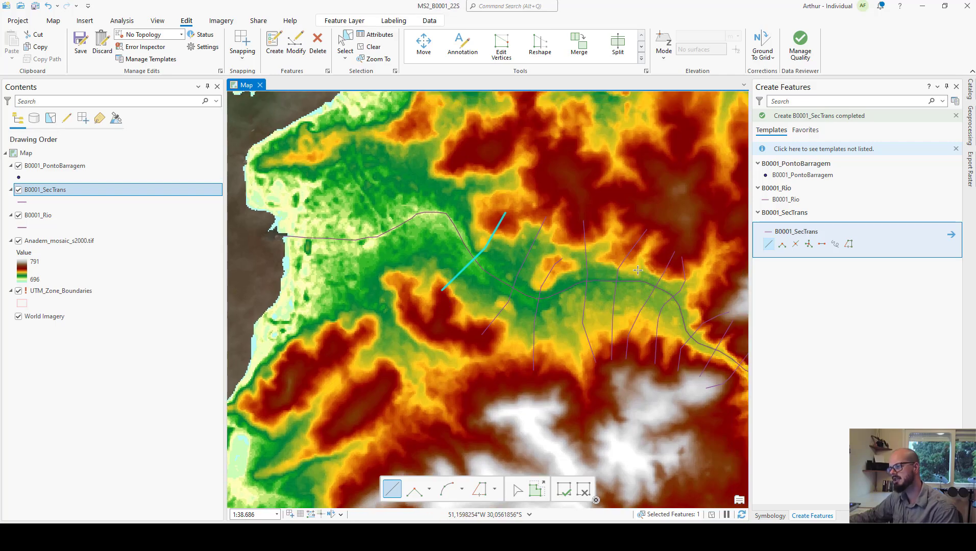
drag(463, 220, 483, 231)
click(428, 298)
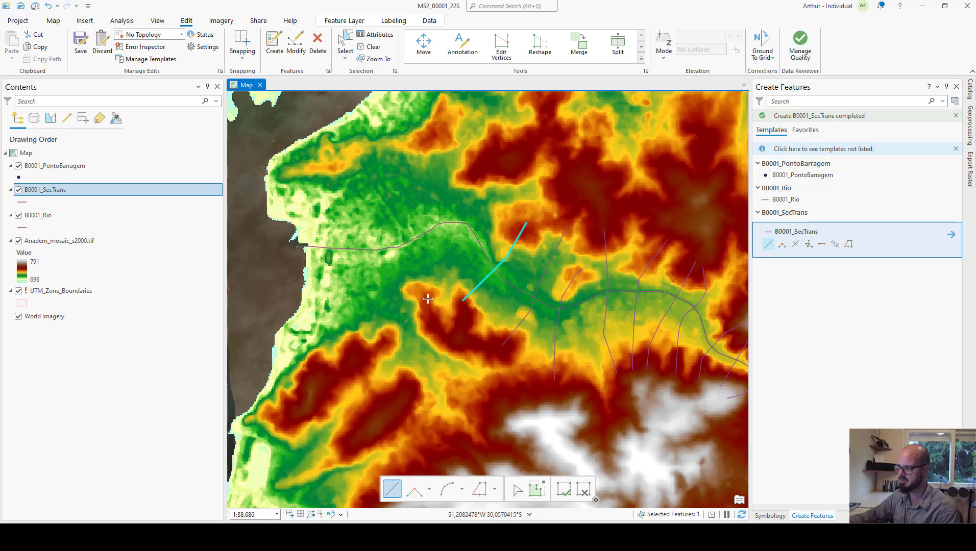
click(455, 202)
double_click(477, 159)
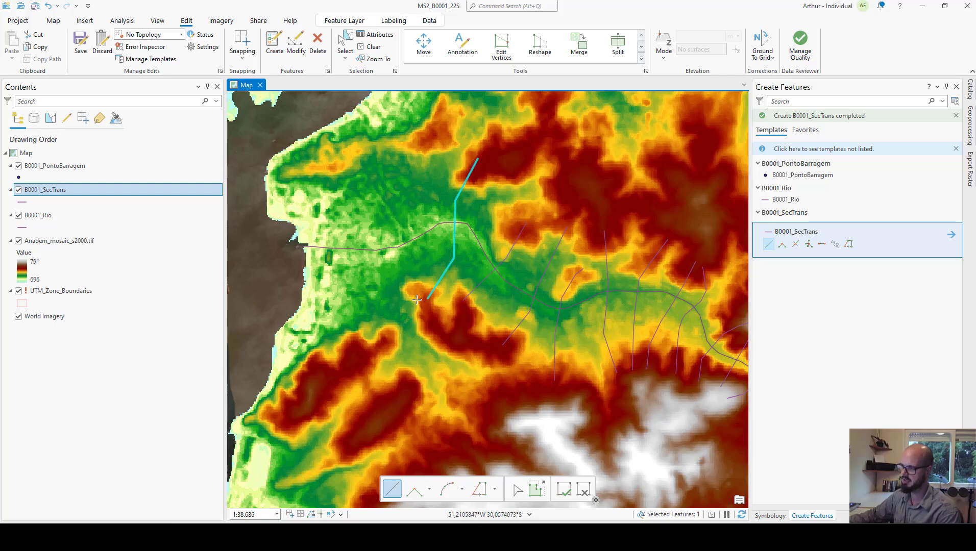
click(412, 226)
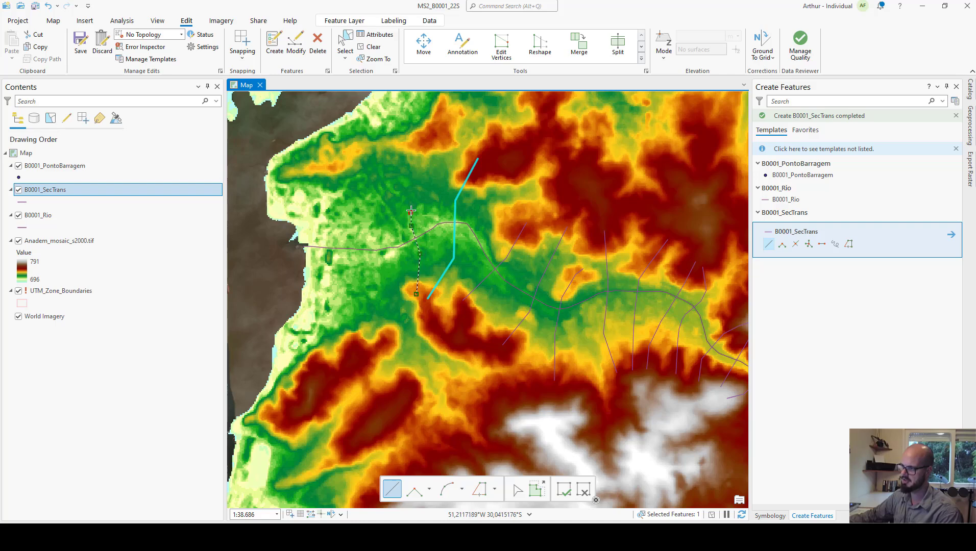
double_click(416, 144)
Step: Draw two long north-south cross-section lines over the coastal plain, the last one close to the river mouth
drag(375, 344, 421, 351)
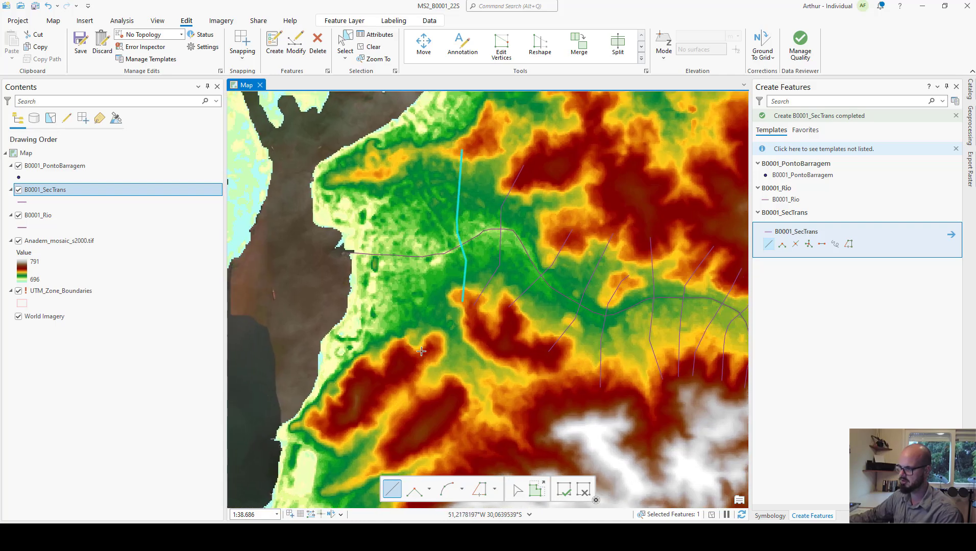
click(399, 347)
click(399, 299)
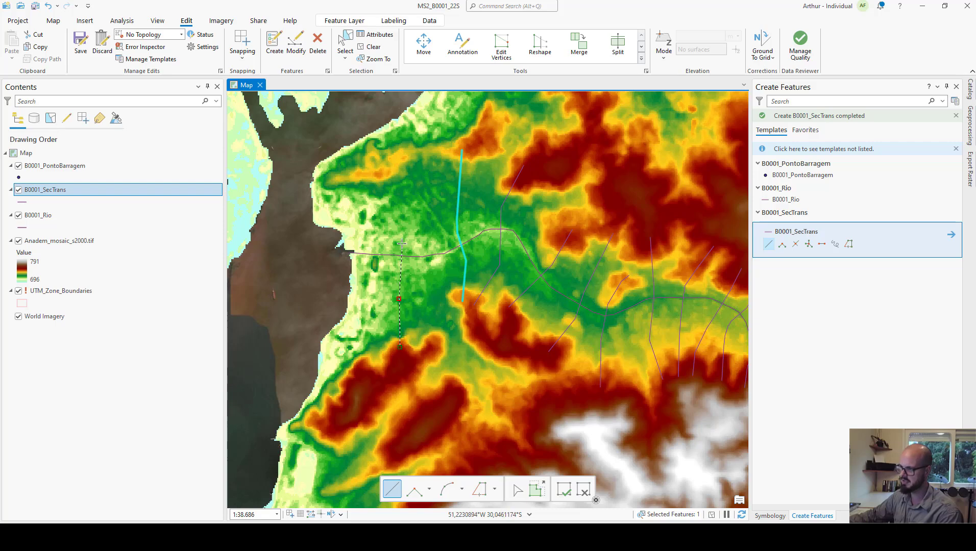
double_click(398, 157)
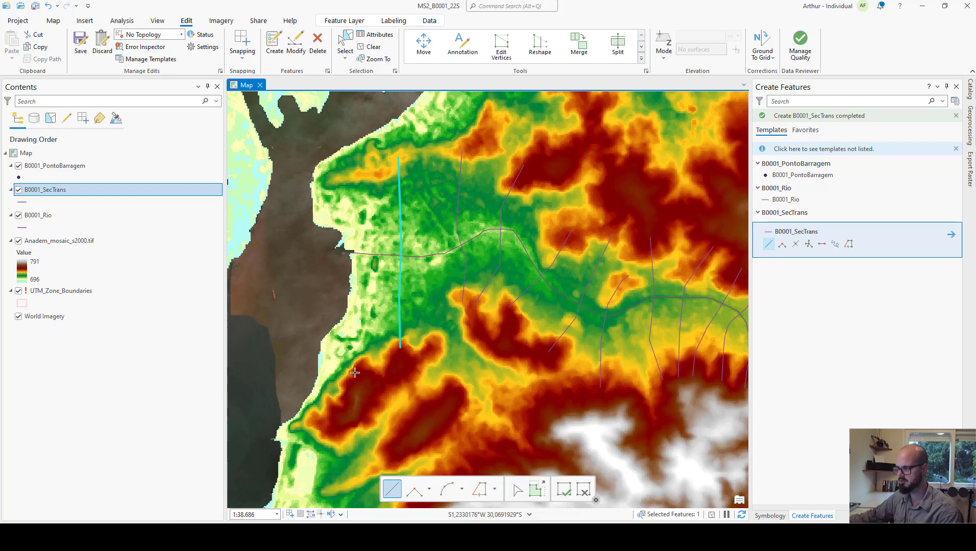
click(365, 235)
double_click(367, 171)
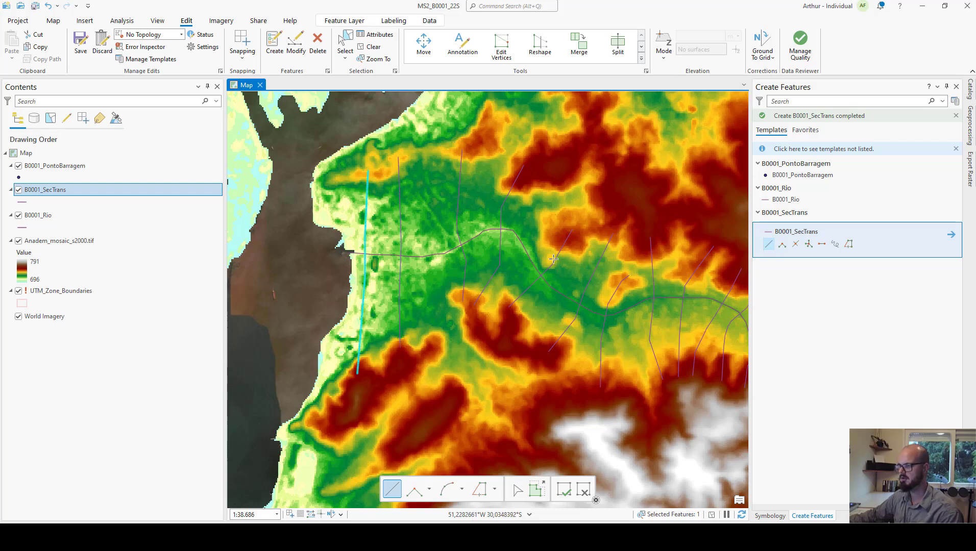
Step: Review the full set of cross-sections along the river and save all edits
drag(606, 323, 503, 312)
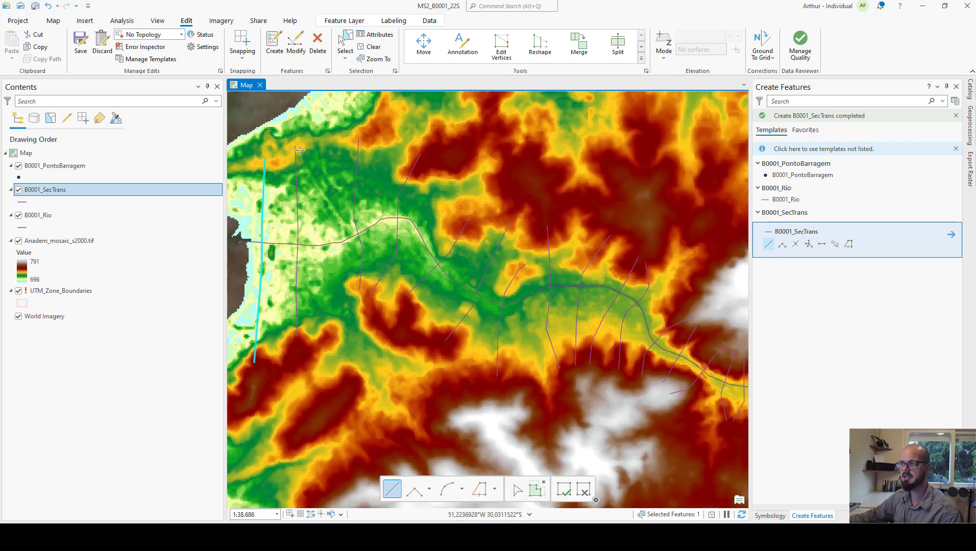
click(82, 44)
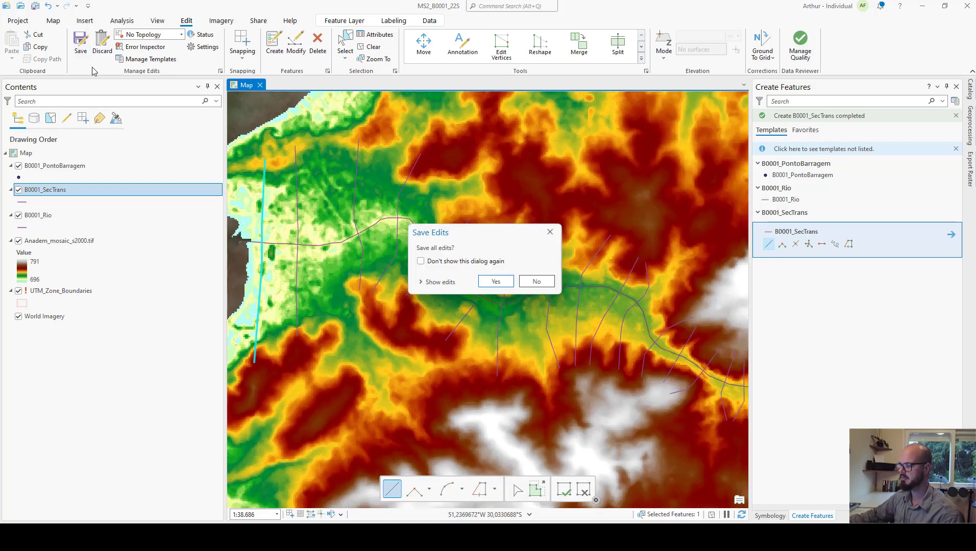
click(489, 289)
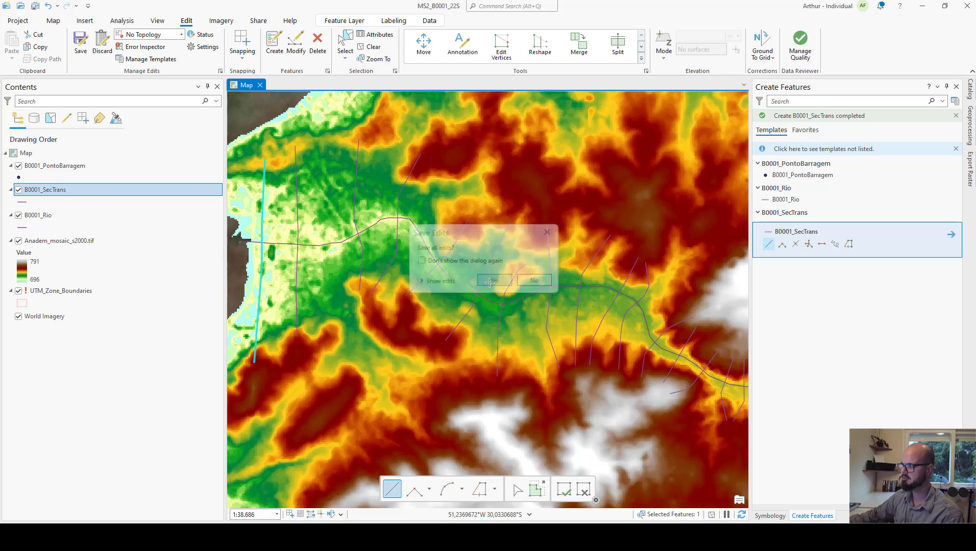
Step: Check the B0001_SecTrans and B0001_Rio layers by switching their visibility off and on, and clear the feature selection
click(19, 190)
click(19, 190)
click(20, 216)
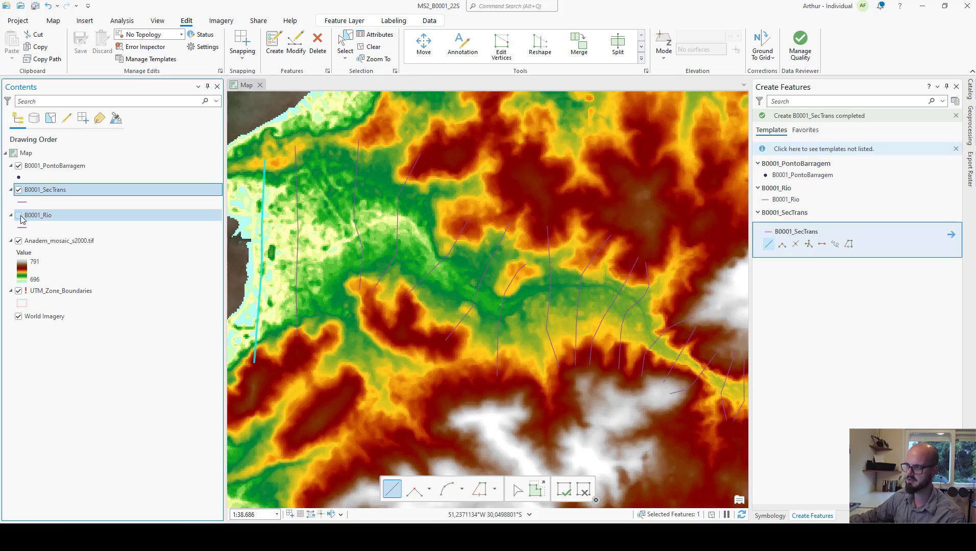
click(19, 216)
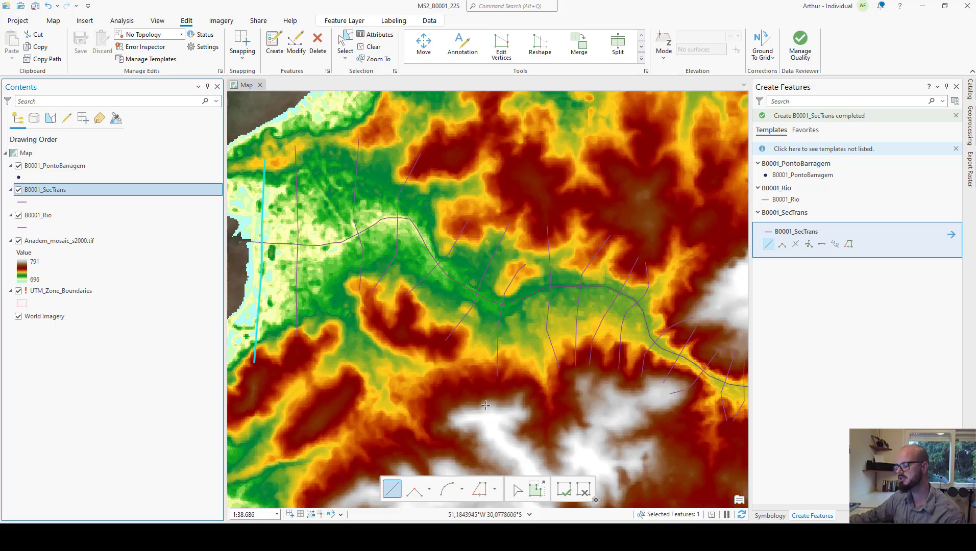
scroll(485, 406, down, 2)
drag(600, 429, 569, 403)
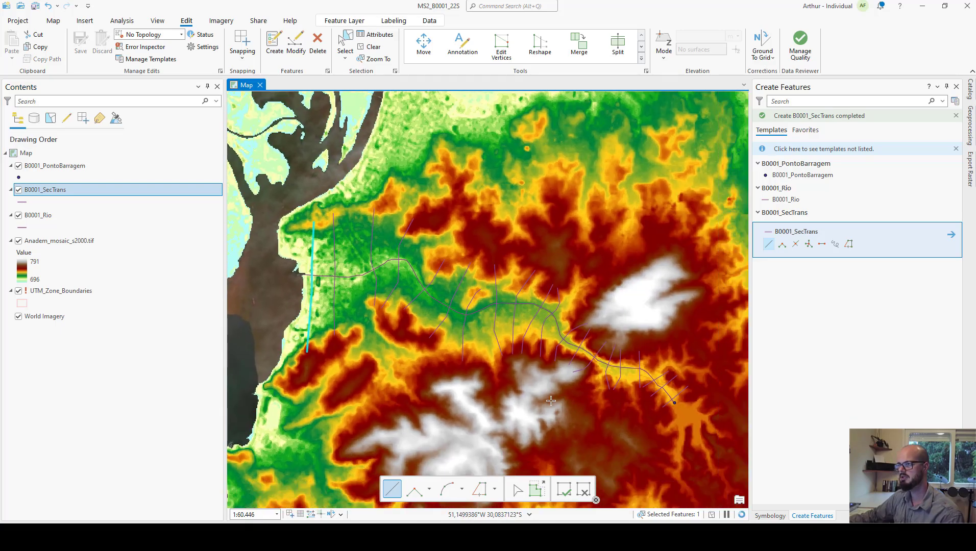
click(369, 47)
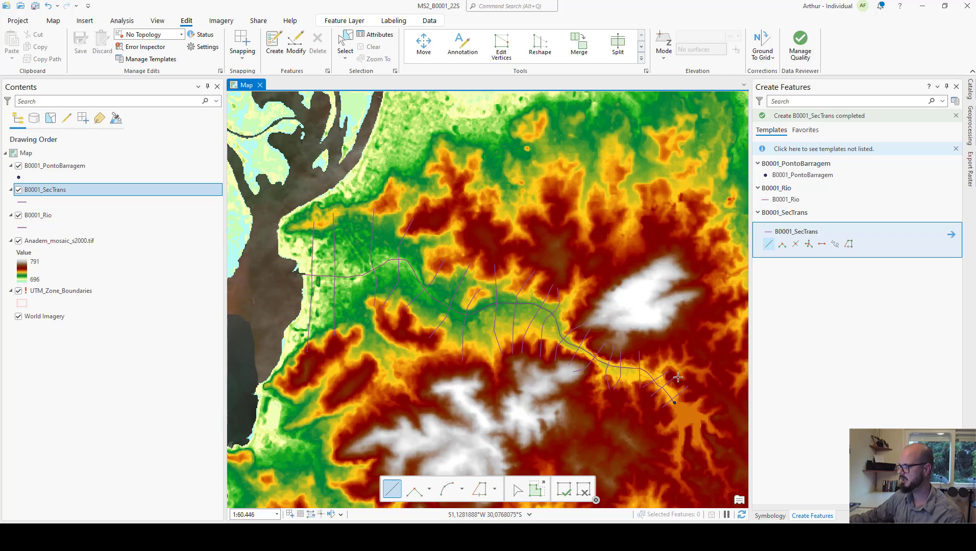
Step: Run the 2 - Rio_Secoes tool from the MS2 toolbox for dam B0001, using Anadem_mosaic_s2000 and pixel size 30
click(969, 95)
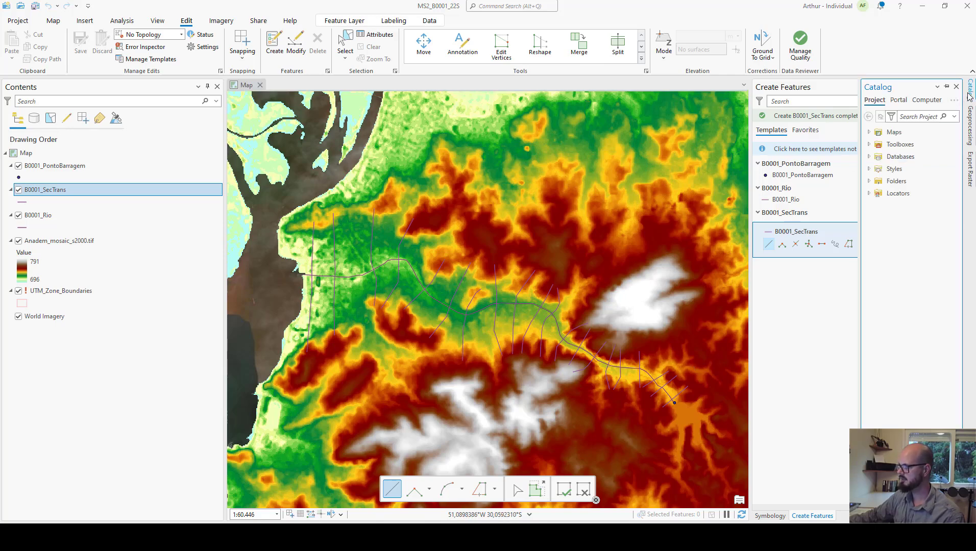
click(869, 145)
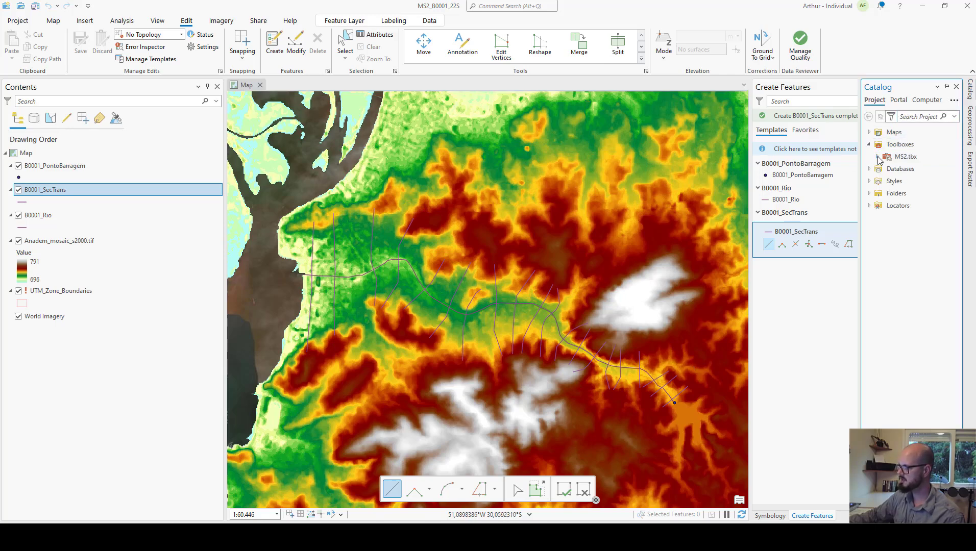
click(878, 157)
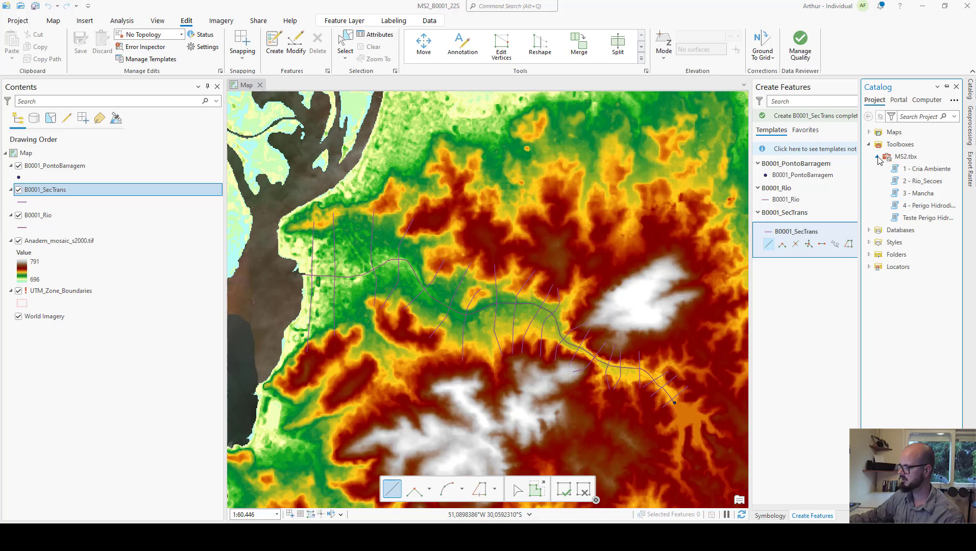
double_click(913, 182)
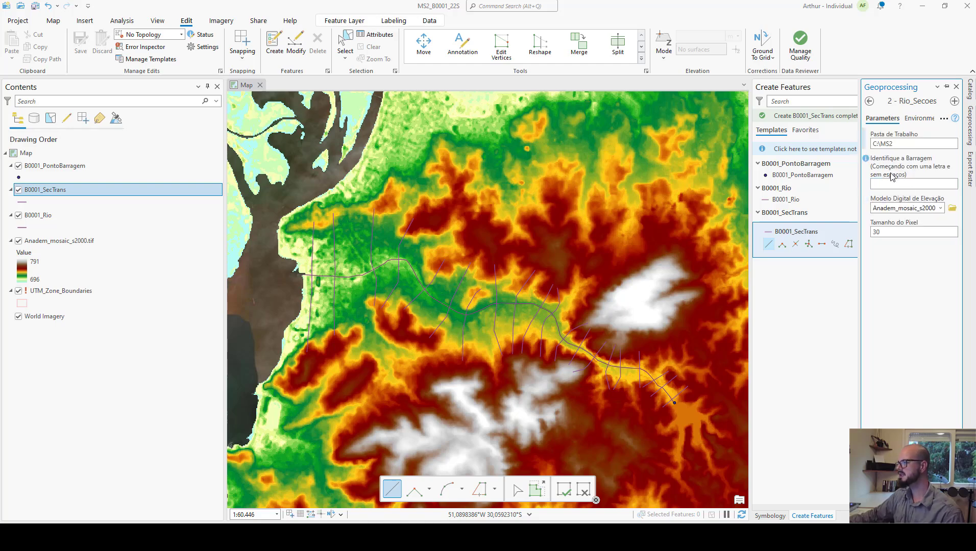
click(903, 186)
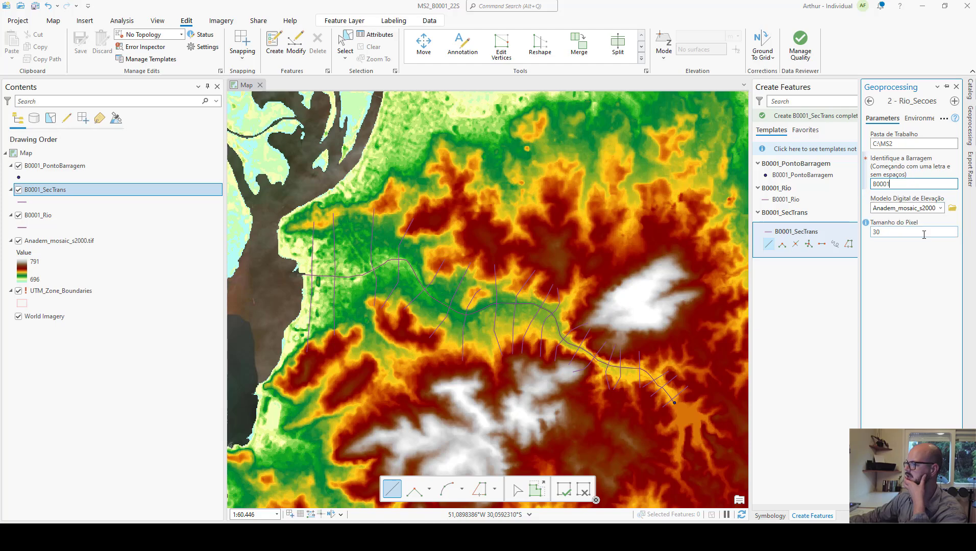
click(939, 511)
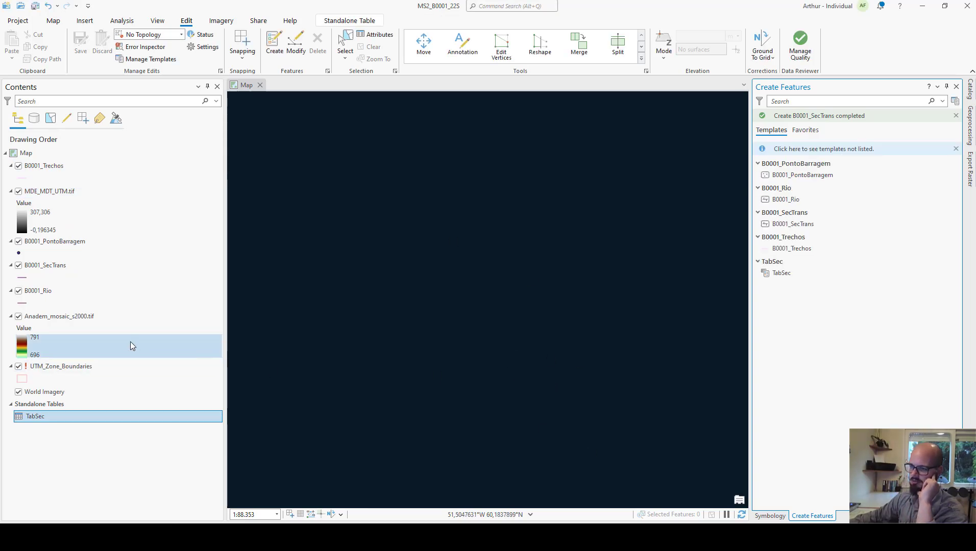
Step: Zoom to the dam point layer, hide Anadem_mosaic_s2000.tif and move MDE_MDT_UTM.tif below the B0001_Rio layer
click(36, 244)
right_click(37, 246)
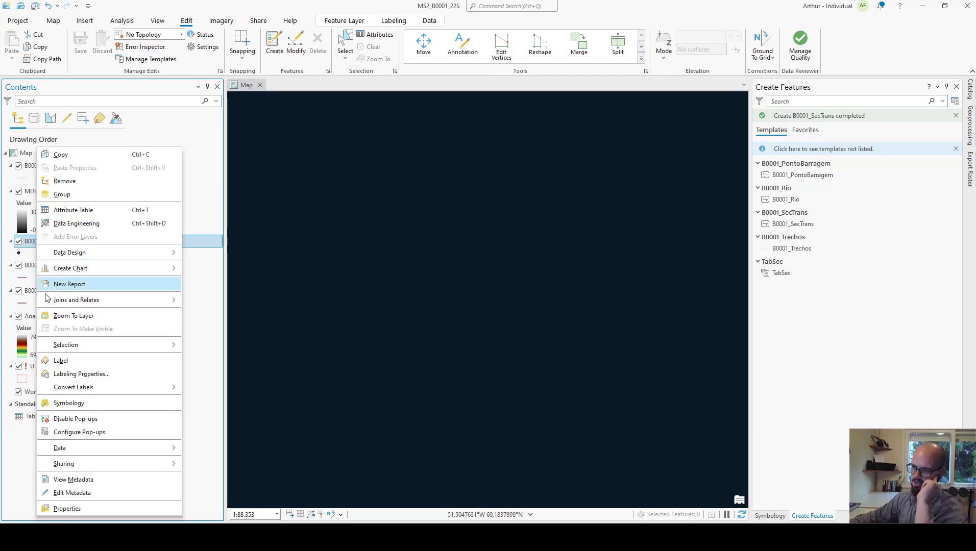
click(97, 315)
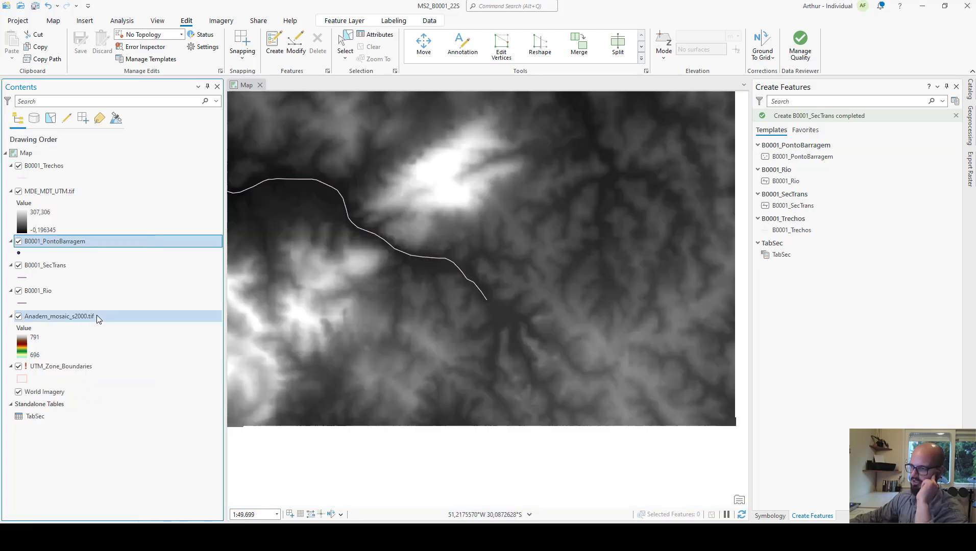
click(18, 316)
drag(57, 191, 61, 323)
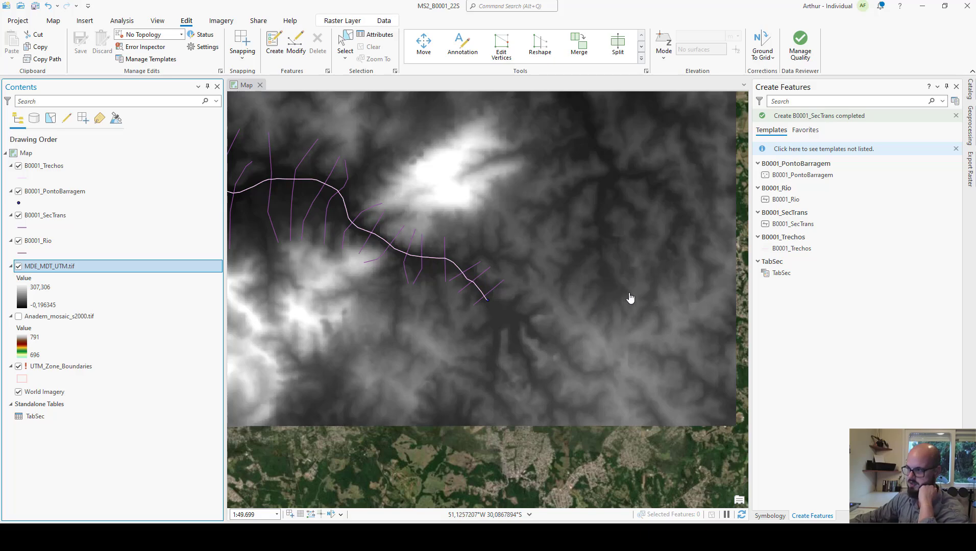
drag(280, 285, 462, 311)
scroll(416, 318, down, 2)
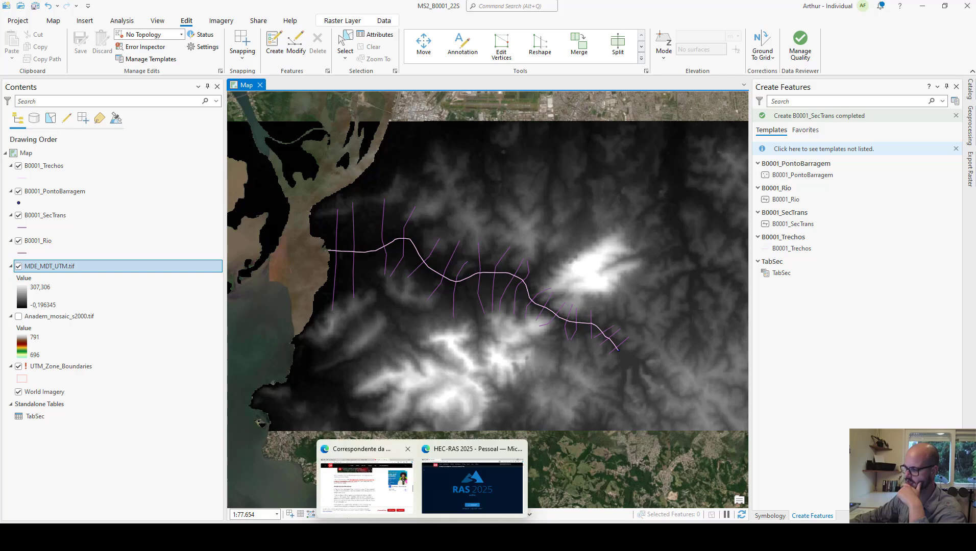
Step: Open B0001_MS2_Calculo.xlsm from the C:\MS2\B0001 folder in Excel, enable its macros and maximize the workbook
mouse_move(399, 536)
click(397, 487)
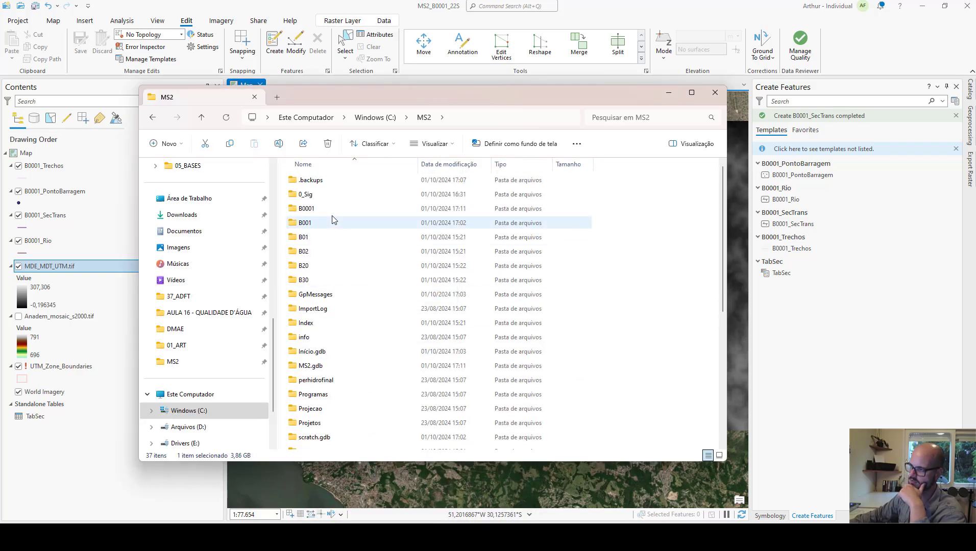
double_click(331, 213)
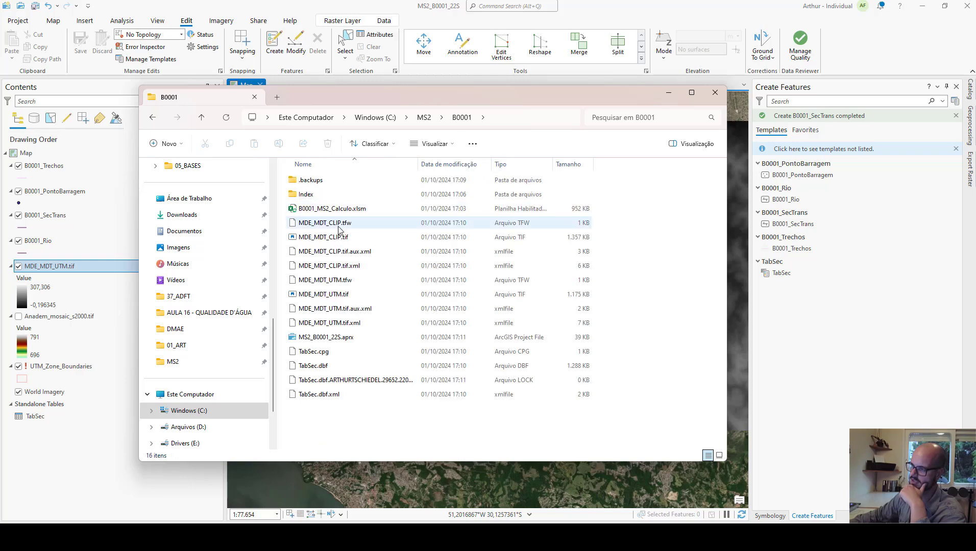
click(348, 215)
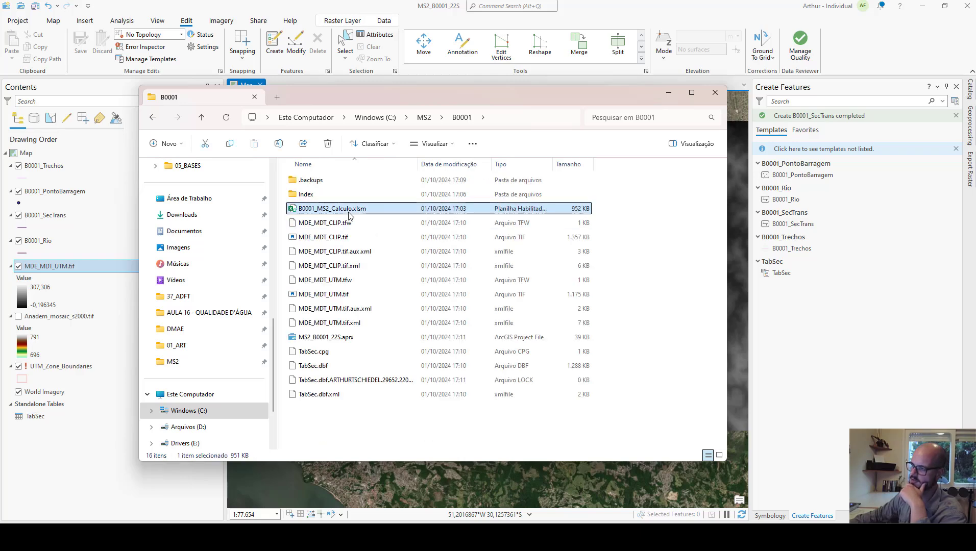
double_click(349, 215)
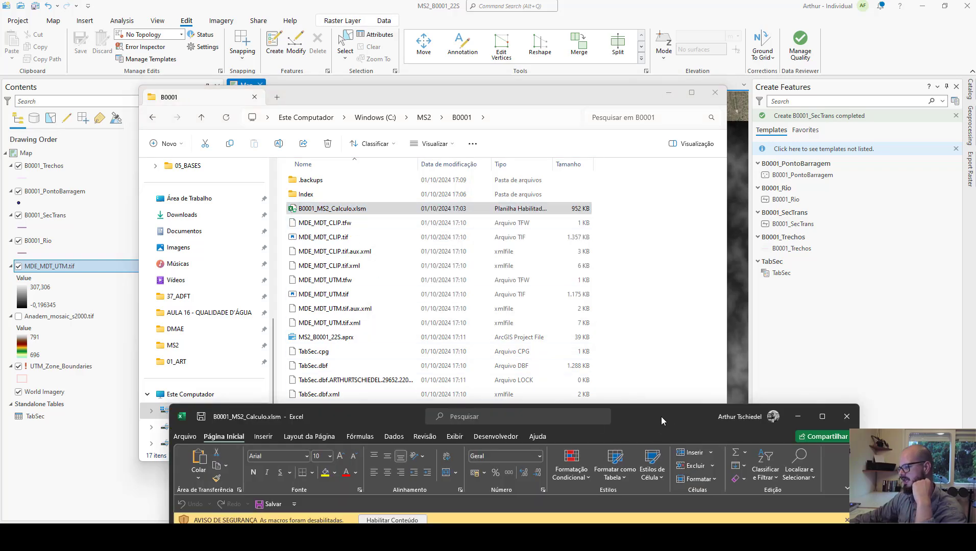
drag(661, 423, 606, 131)
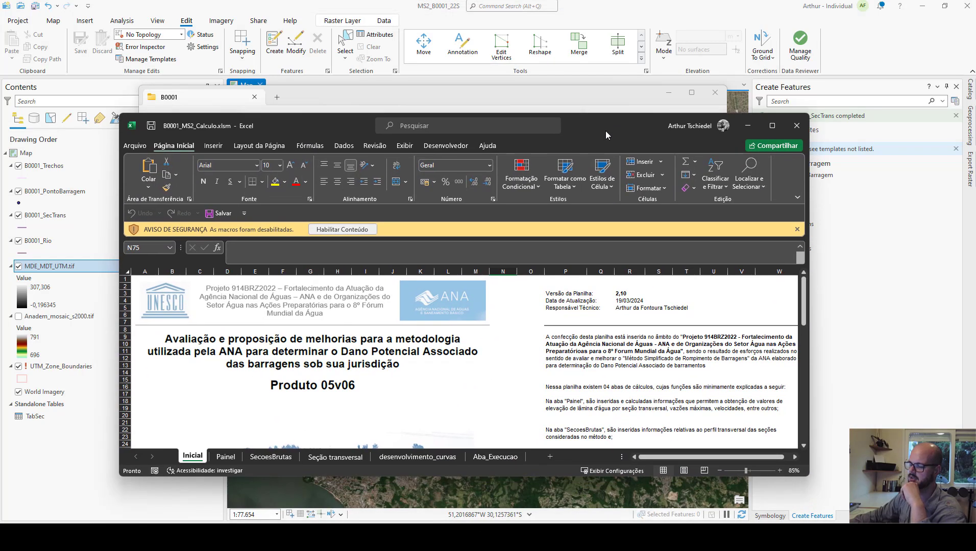
click(341, 230)
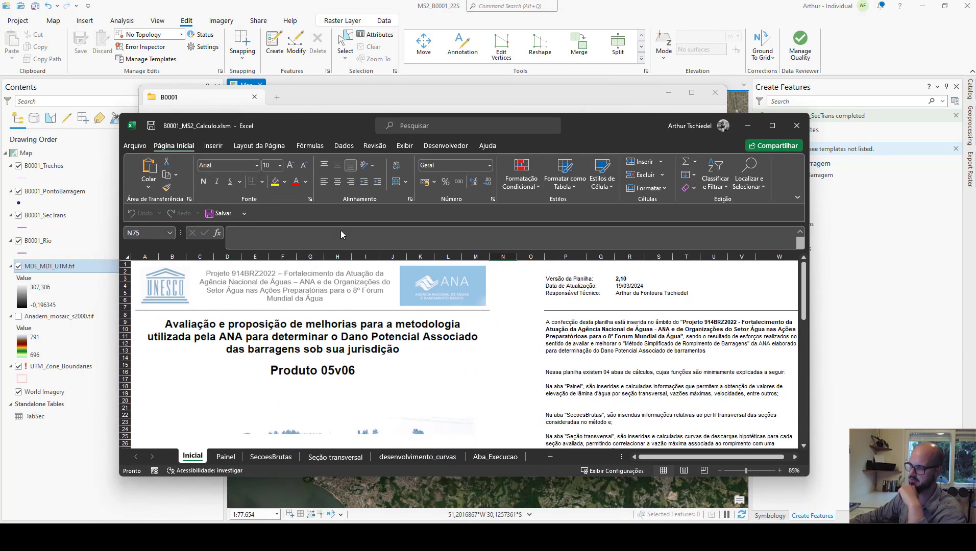
click(772, 126)
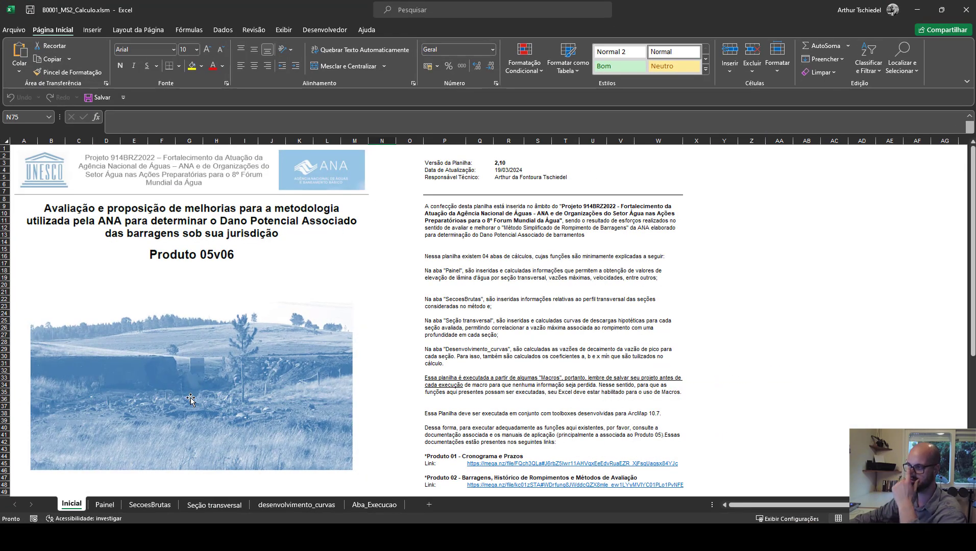
Step: Clear the old example values in cells D20:N69 of the Painel sheet, from reach distance to corrected WSE
click(105, 505)
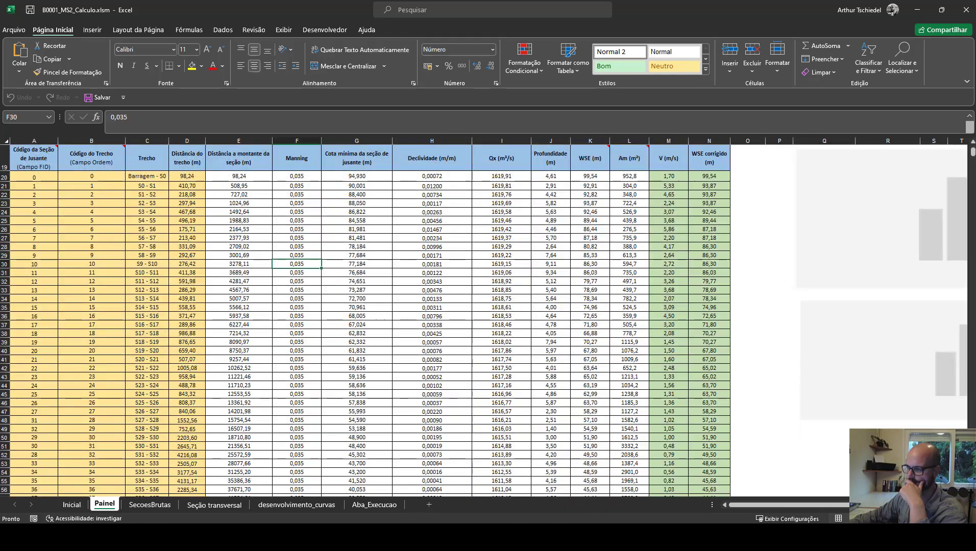
scroll(632, 303, up, 5)
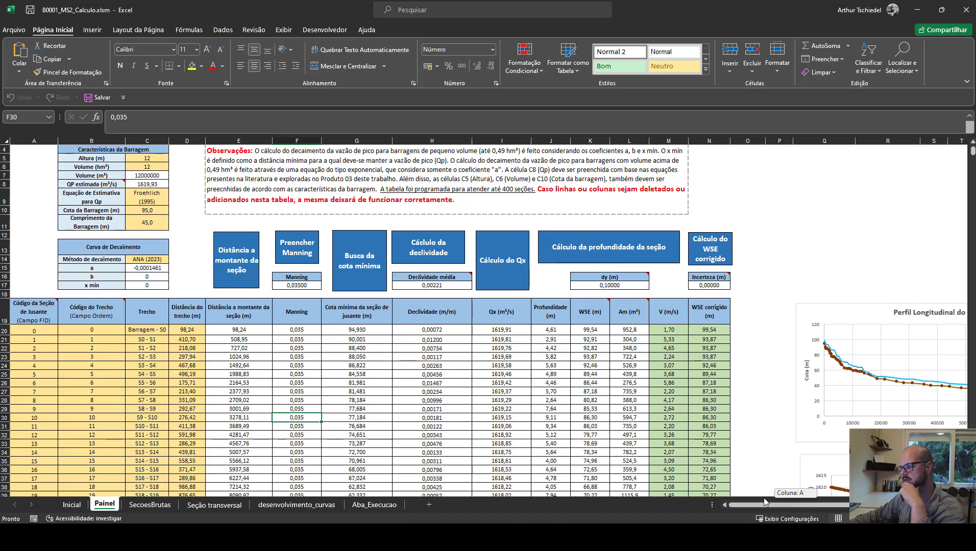
scroll(522, 389, up, 1)
scroll(520, 384, down, 2)
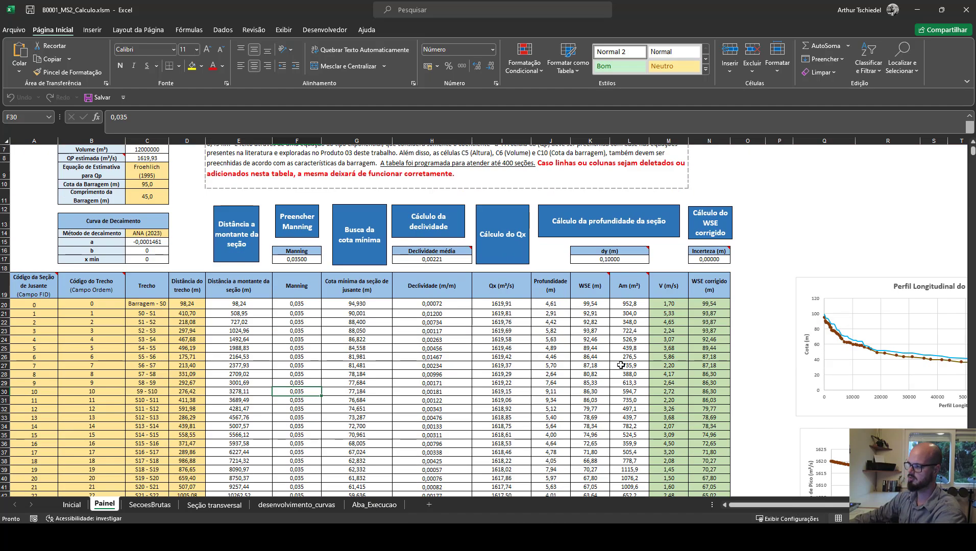
drag(708, 304, 200, 481)
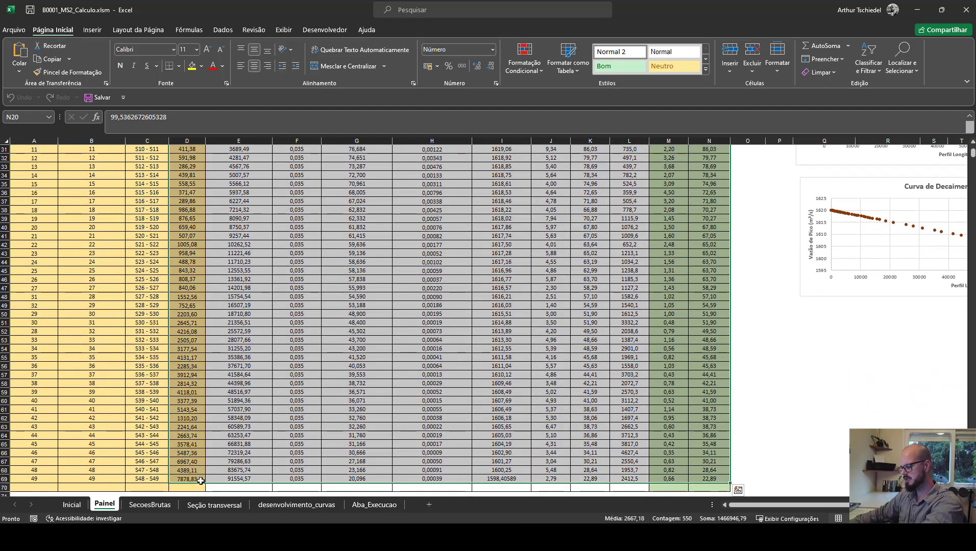
scroll(201, 481, up, 4)
key(Delete)
scroll(181, 349, up, 6)
scroll(153, 376, down, 10)
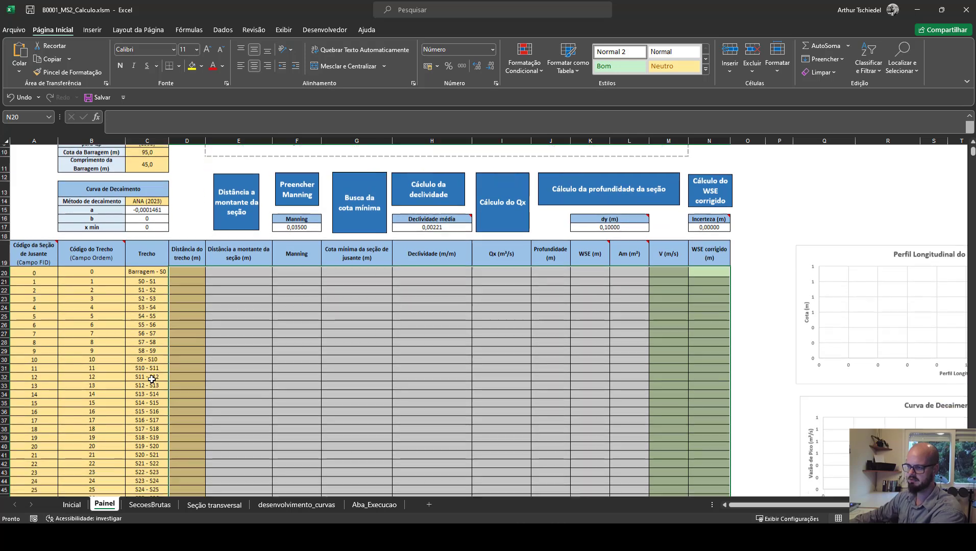
scroll(152, 379, down, 5)
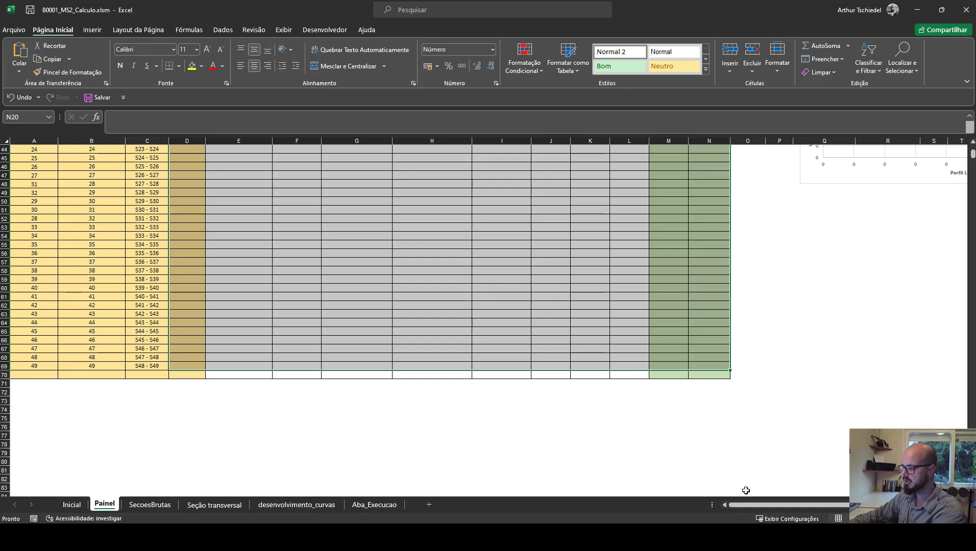
Step: Switch to the MS2_B0001_22S project in ArcGIS Pro, view the B0001_Rio attribute table and close it
mouse_move(722, 537)
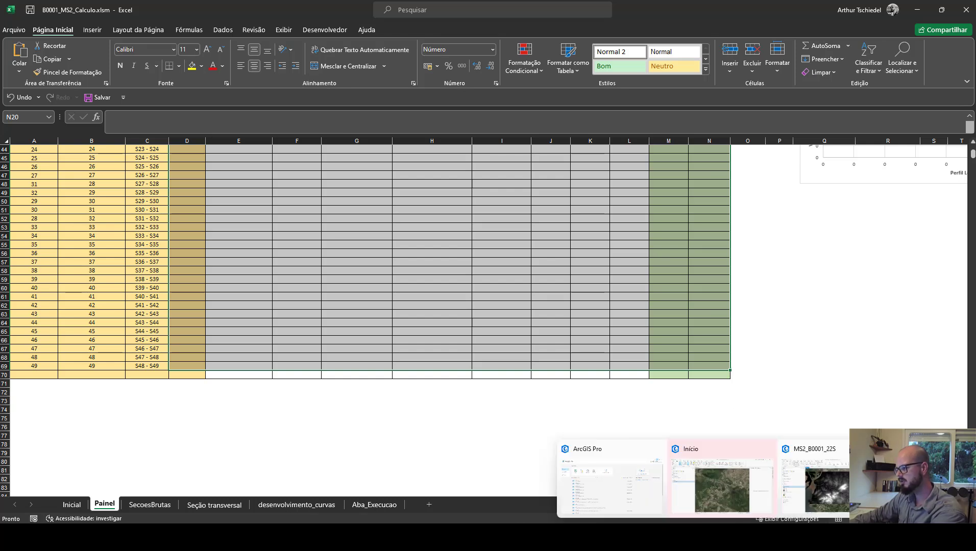
click(804, 500)
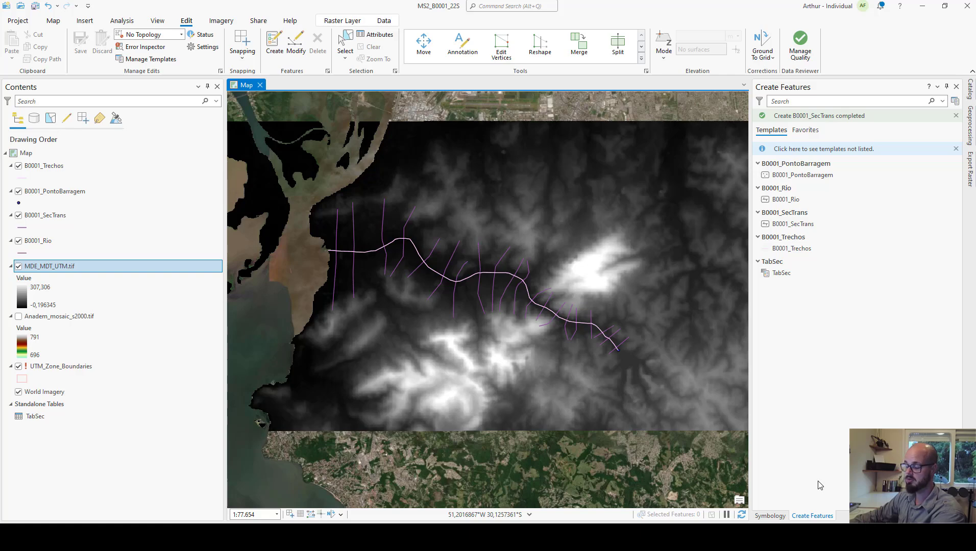
right_click(33, 245)
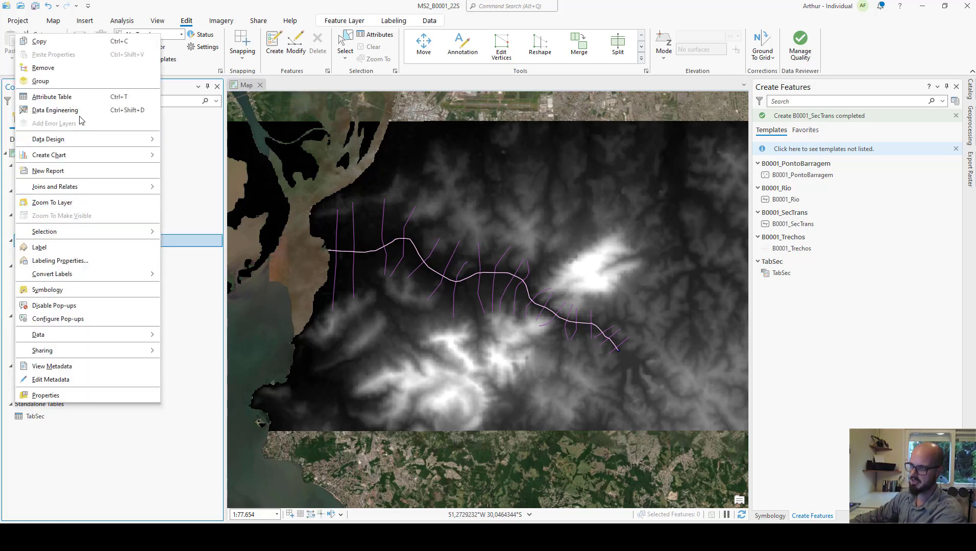
click(77, 98)
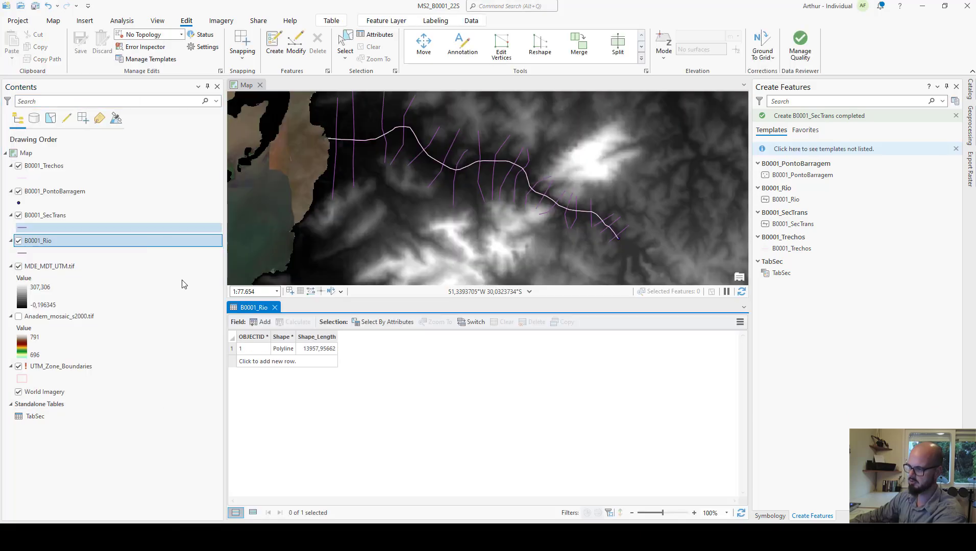
click(274, 307)
Step: Open the B0001_Trechos attribute table and sort its records in ascending order of ORIG_SEQ
right_click(49, 167)
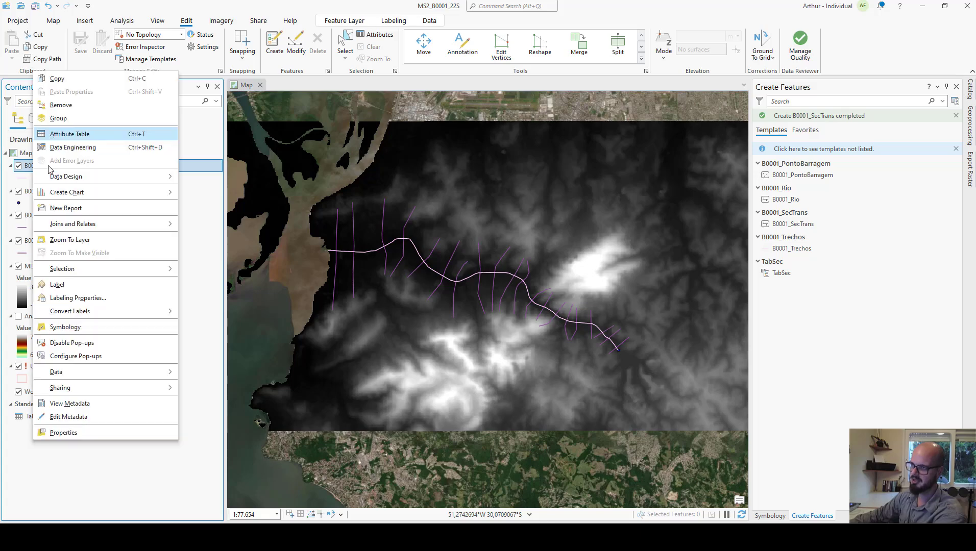
click(67, 134)
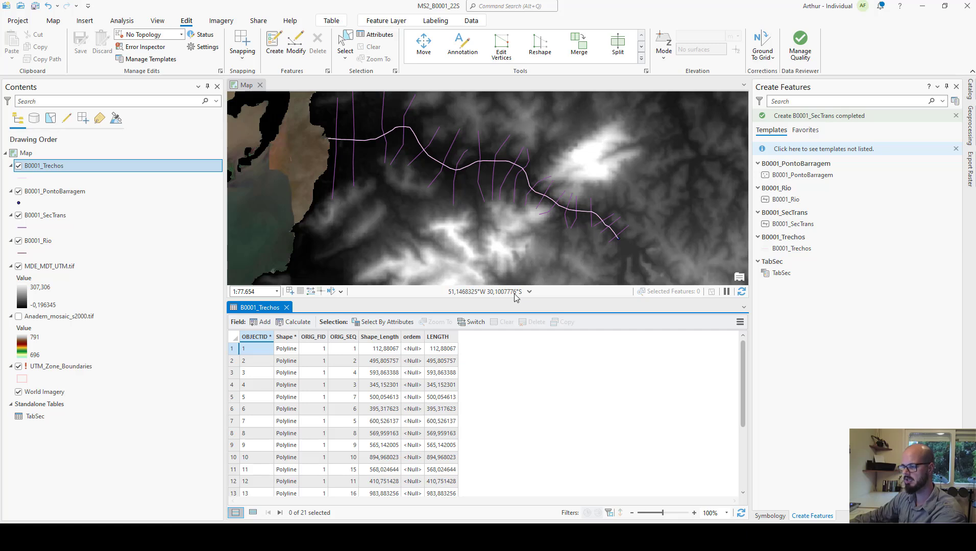
double_click(347, 337)
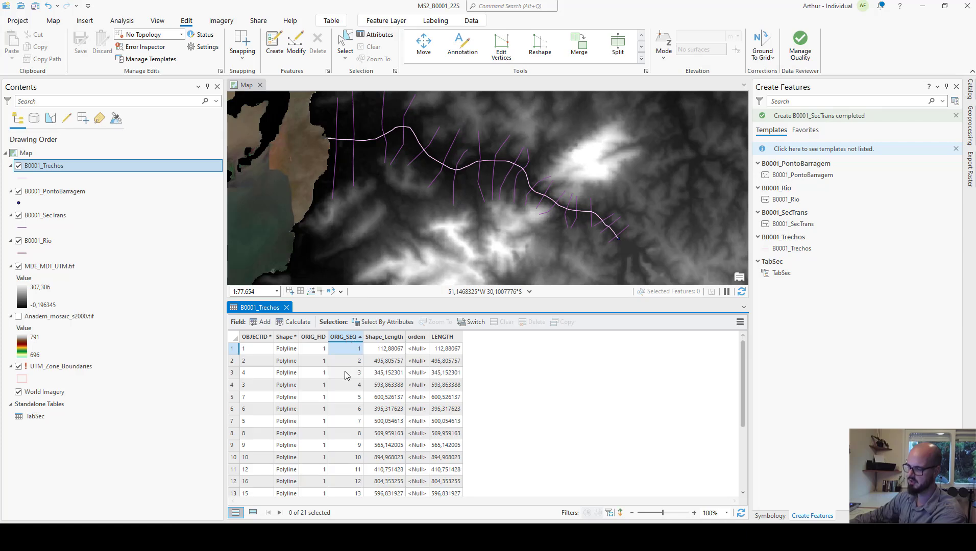
scroll(346, 380, down, 2)
scroll(351, 422, up, 2)
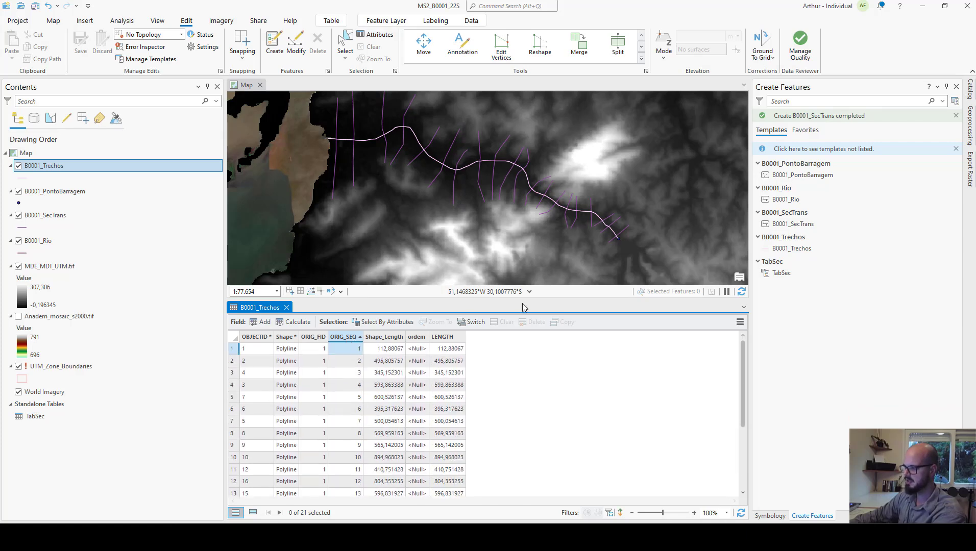
Step: Examine which river stretches on the map match B0001_Trechos records 1 to 5 and the last record, 21
click(233, 351)
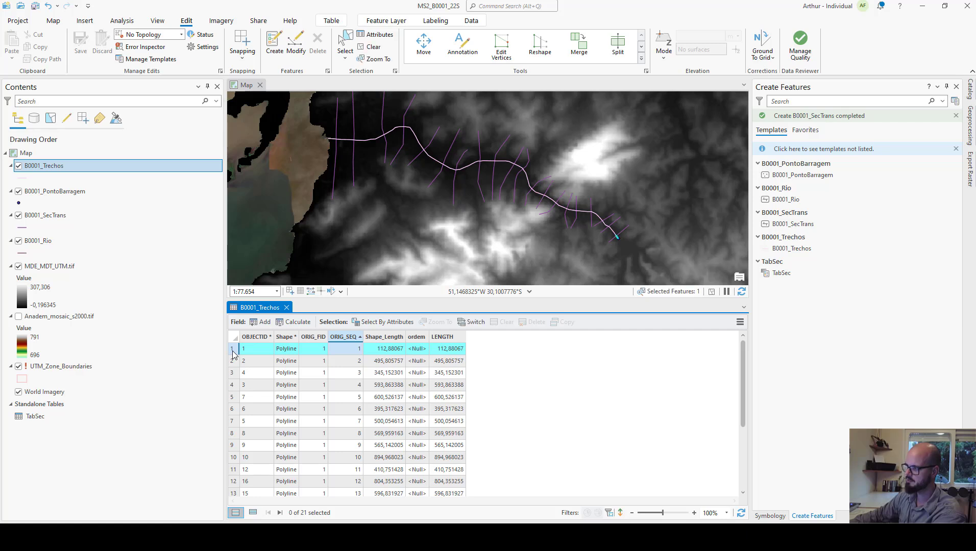
click(233, 361)
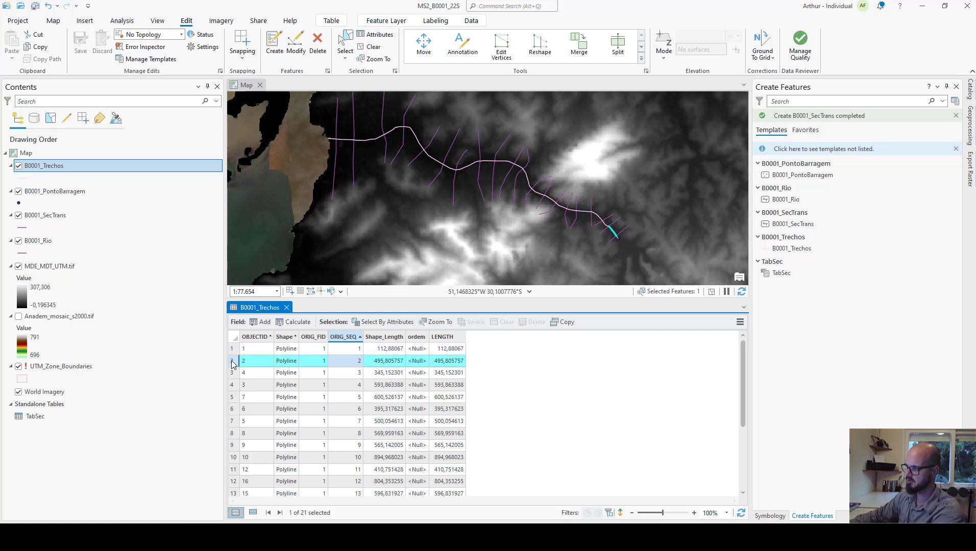
click(233, 373)
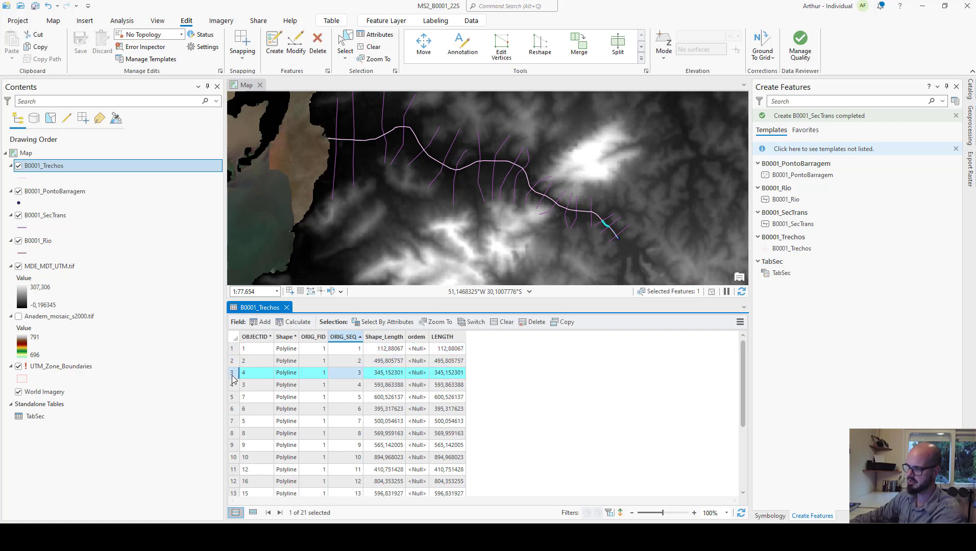
click(232, 388)
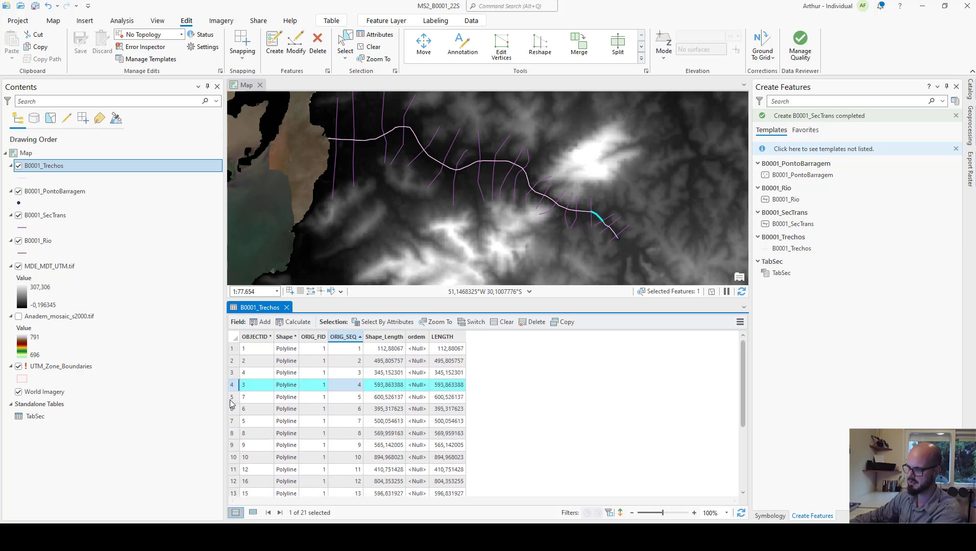
click(231, 398)
scroll(230, 439, down, 3)
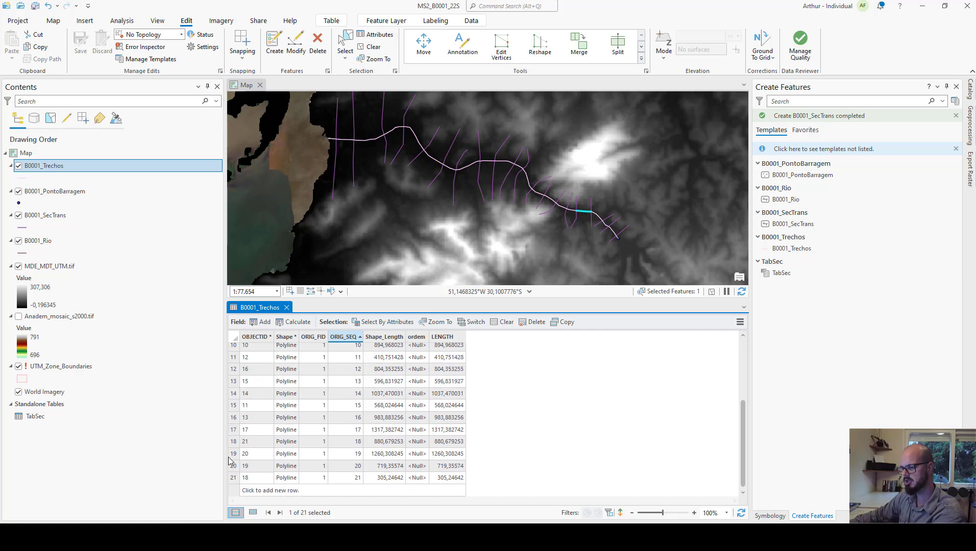
click(235, 479)
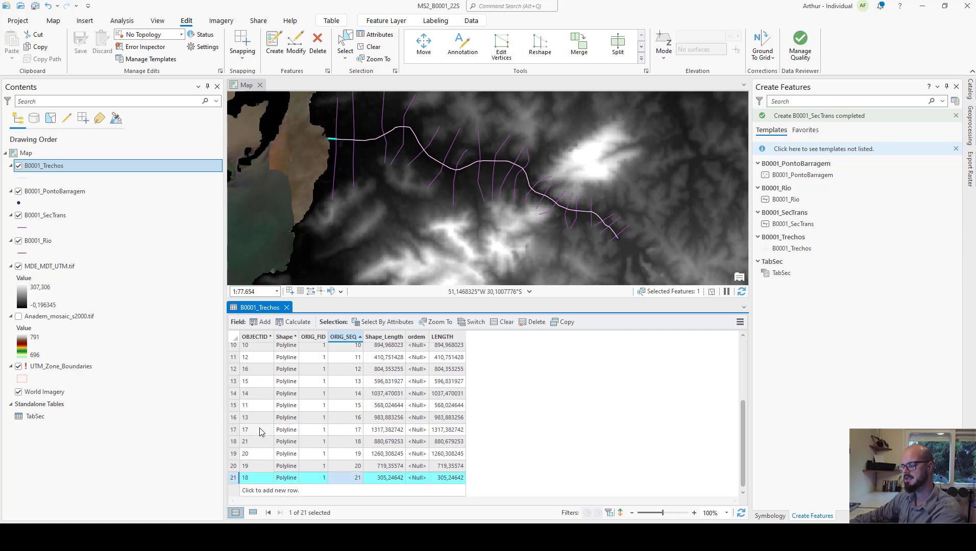
scroll(259, 434, up, 2)
scroll(259, 434, up, 2)
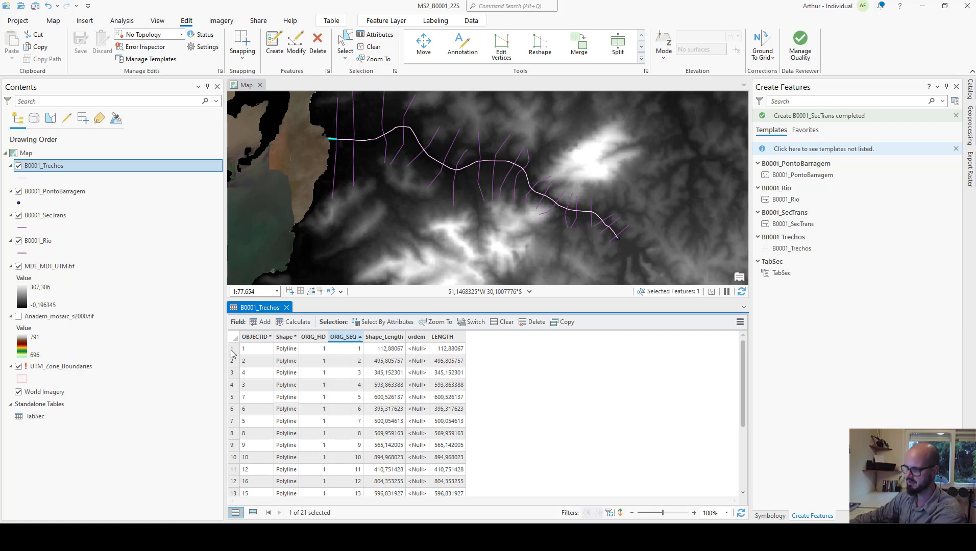
Step: Copy all B0001_Trechos records and paste them into the Painel sheet of B0001_MS2_Calculo.xlsm in Excel, starting at cell B74
drag(231, 351, 236, 479)
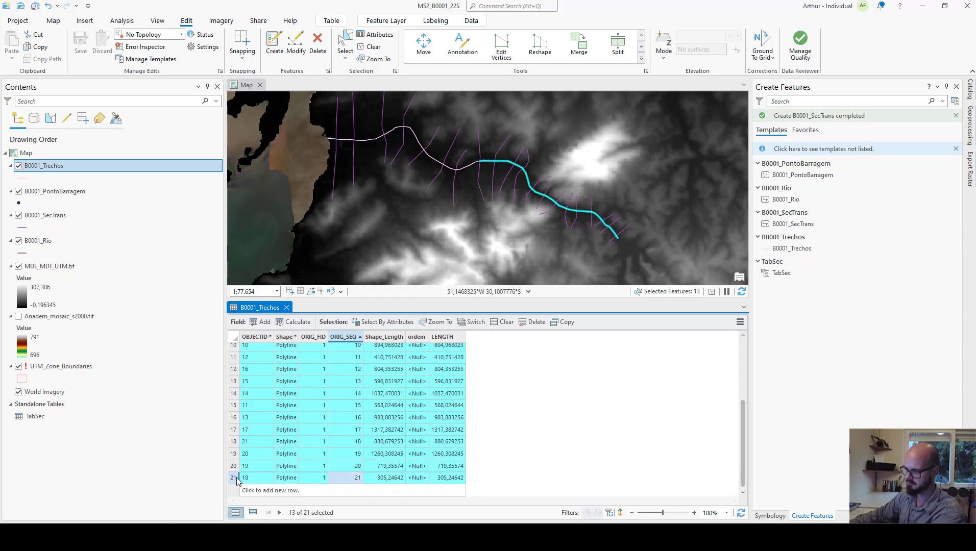
scroll(371, 394, up, 4)
scroll(374, 397, down, 4)
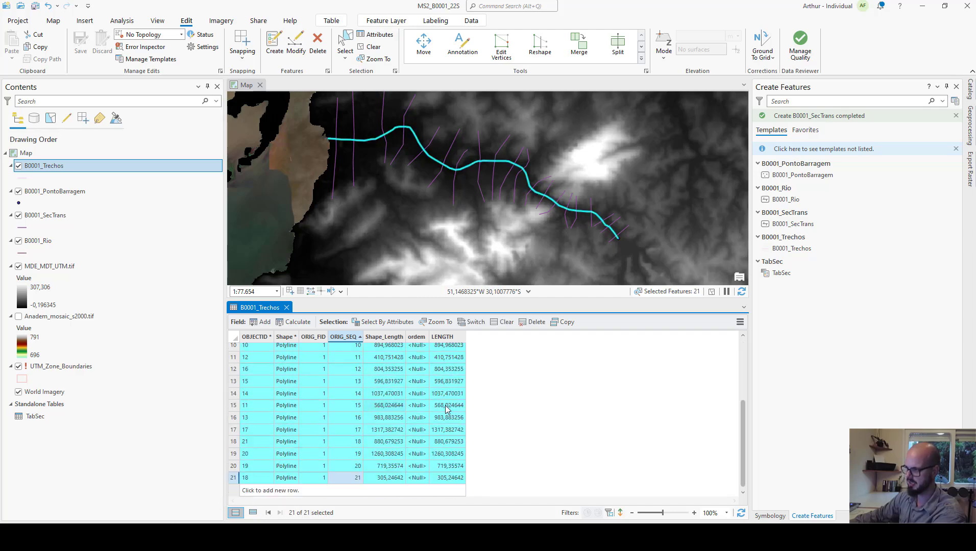
click(562, 323)
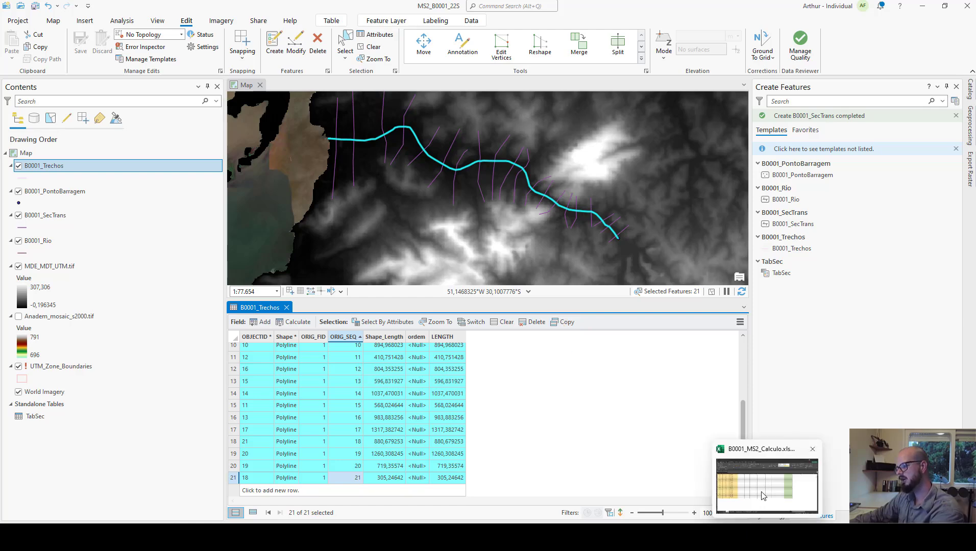
click(746, 478)
click(90, 409)
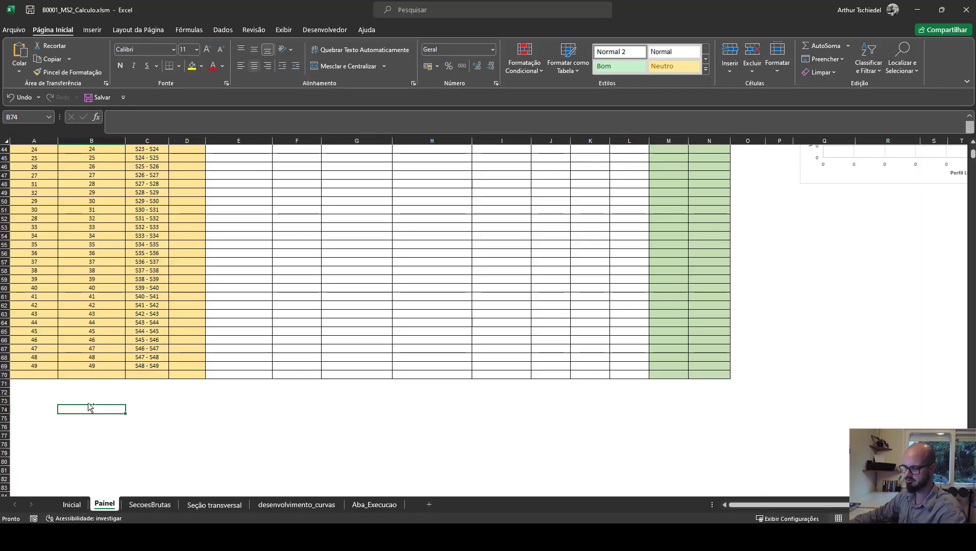
key(ctrl+v)
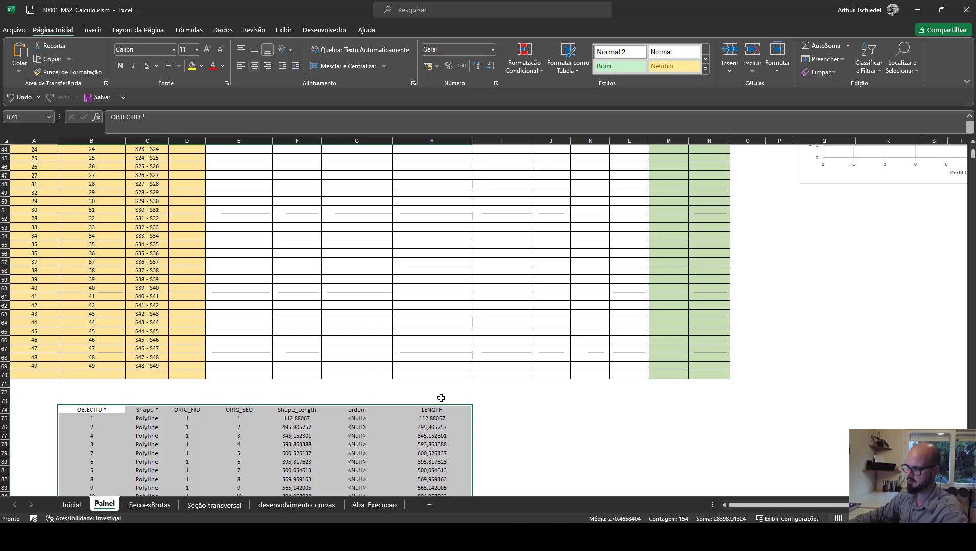
Step: Copy the pasted LENGTH values from H75:H95 and paste them as values only into the reach distance column, starting at D20
scroll(442, 398, down, 2)
click(447, 366)
drag(447, 366, 446, 470)
key(ctrl+c)
scroll(352, 423, up, 14)
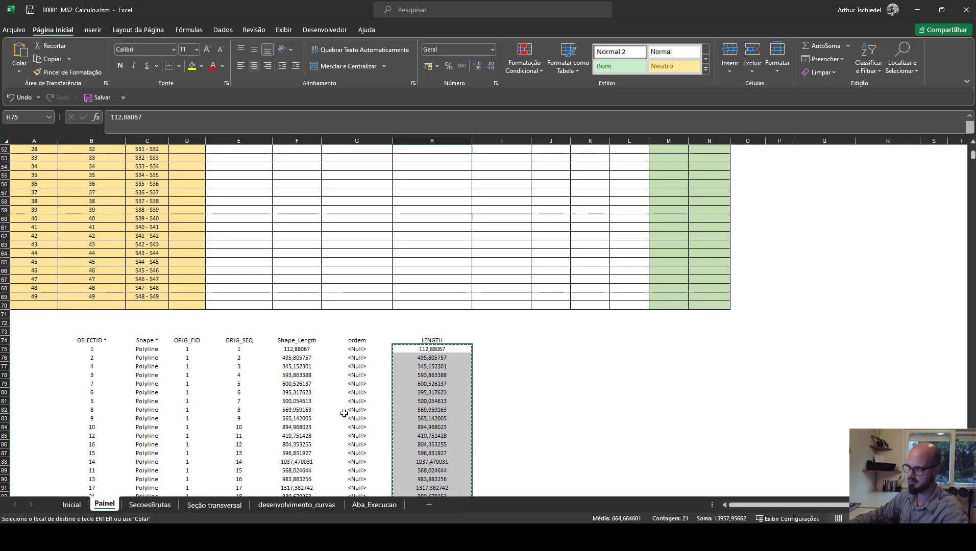
scroll(363, 441, up, 1)
click(189, 235)
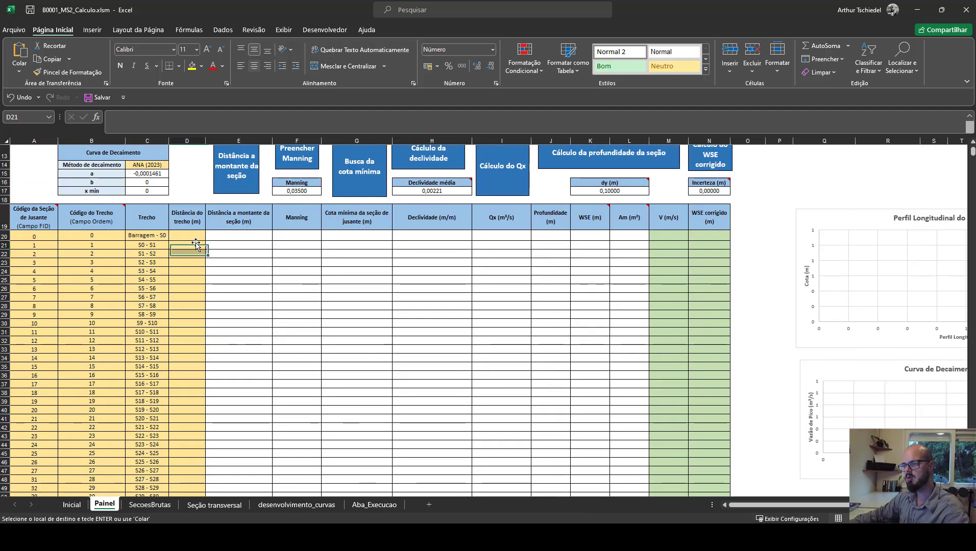
click(19, 72)
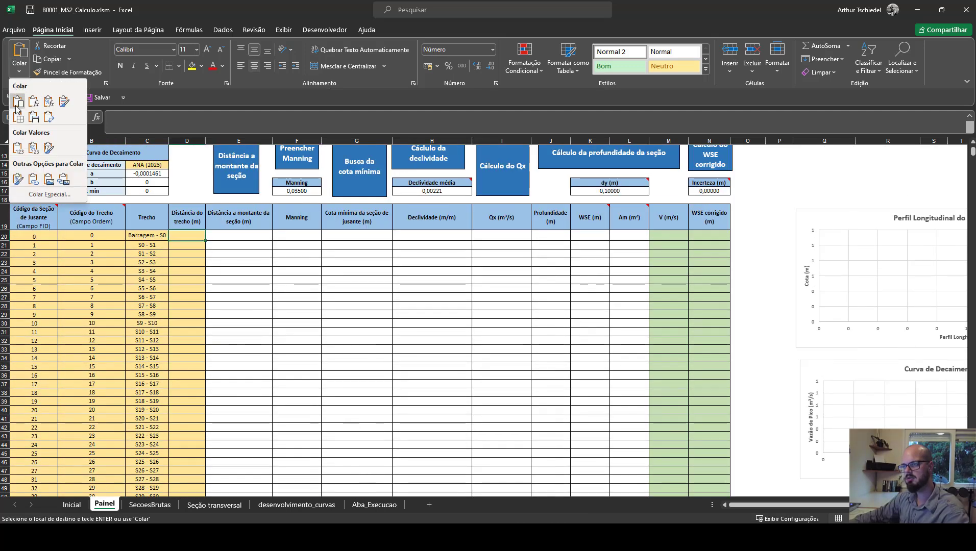
click(18, 149)
Step: Clear the contents of unused rows 41 to 69 in the Painel sheet and check the reach distance column D19:D40
scroll(120, 350, down, 2)
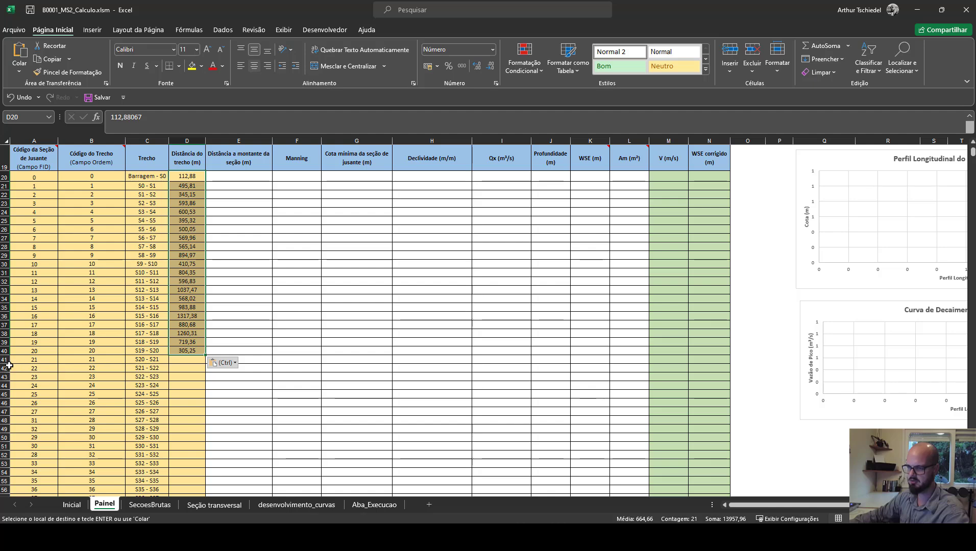
drag(4, 359, 68, 479)
key(Delete)
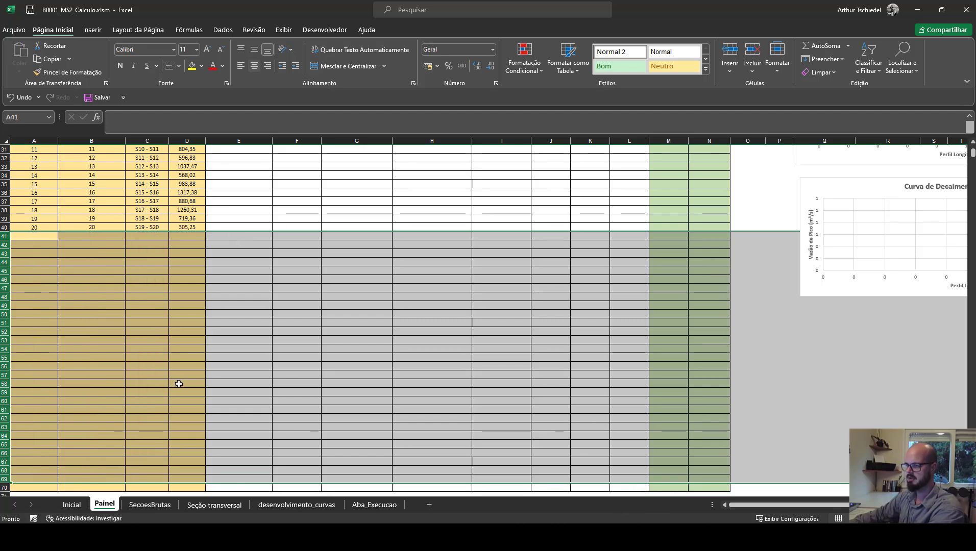
scroll(174, 391, up, 7)
drag(187, 250, 194, 449)
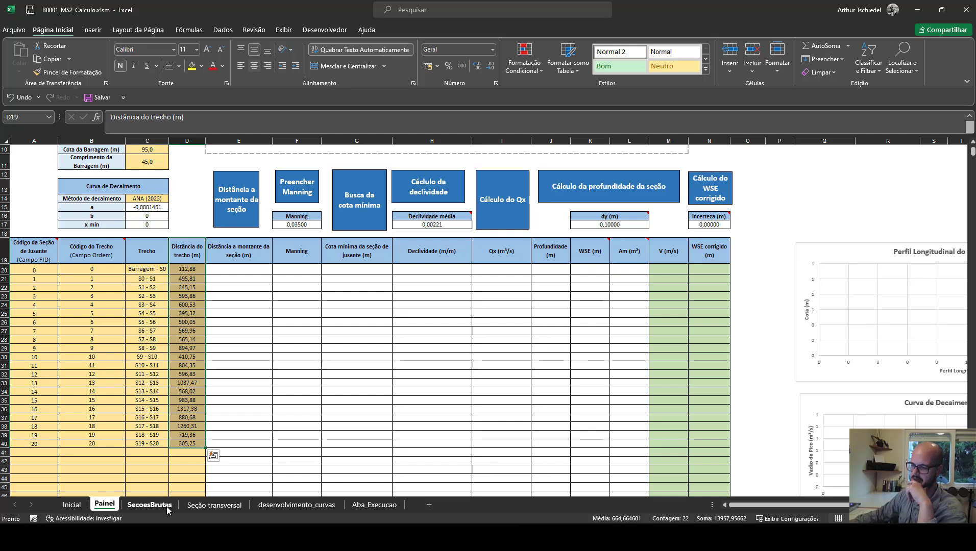
Step: Clear the old cross-section records from the SecoesBrutas sheet with the Limpar Tabela macro
click(151, 505)
click(564, 272)
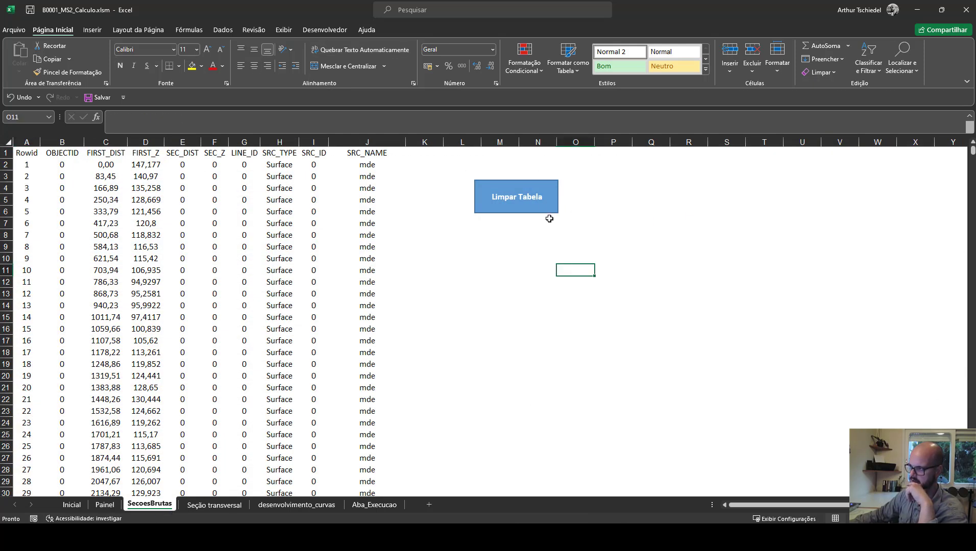
click(542, 203)
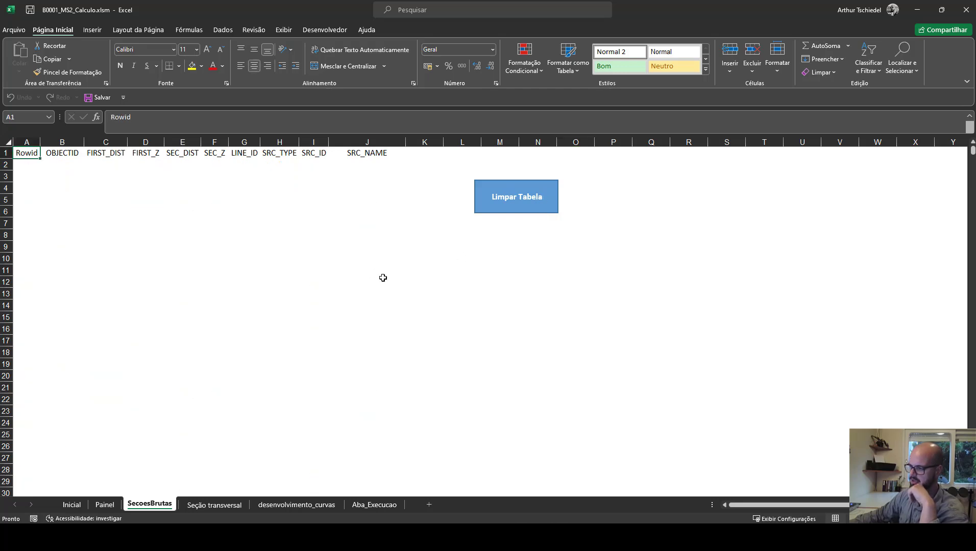
Step: Switch to the MS2_B0001_22S project in ArcGIS Pro and open the TabSec standalone table
mouse_move(719, 538)
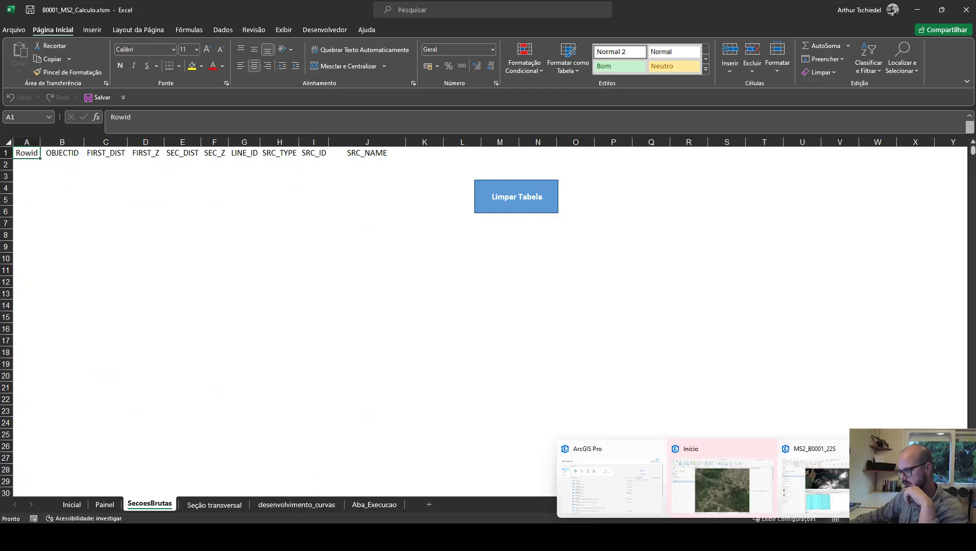
click(789, 495)
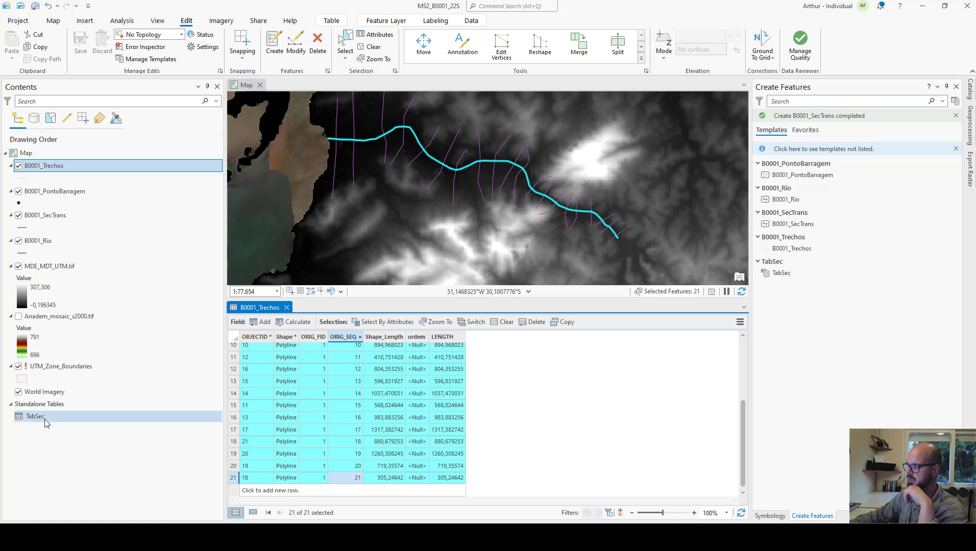
click(971, 95)
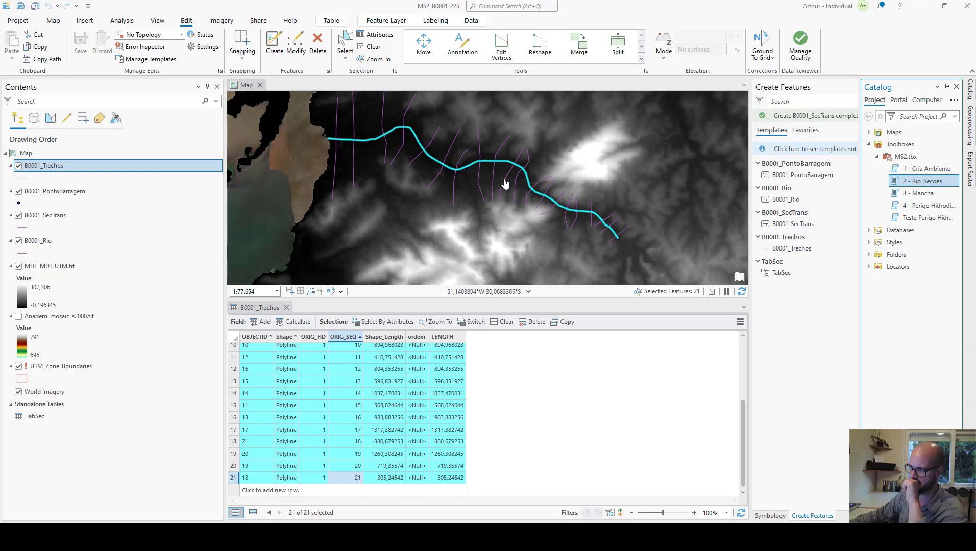
click(31, 417)
right_click(31, 417)
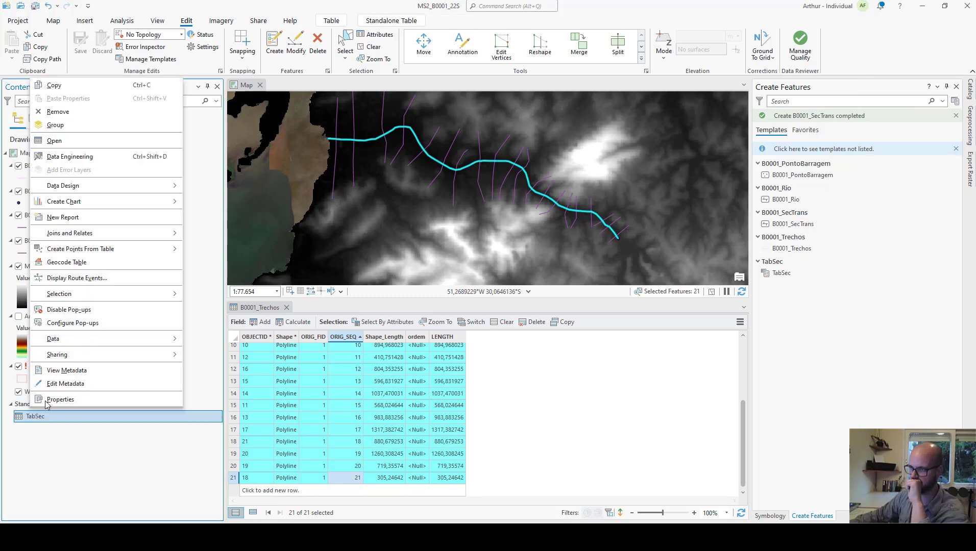
click(77, 140)
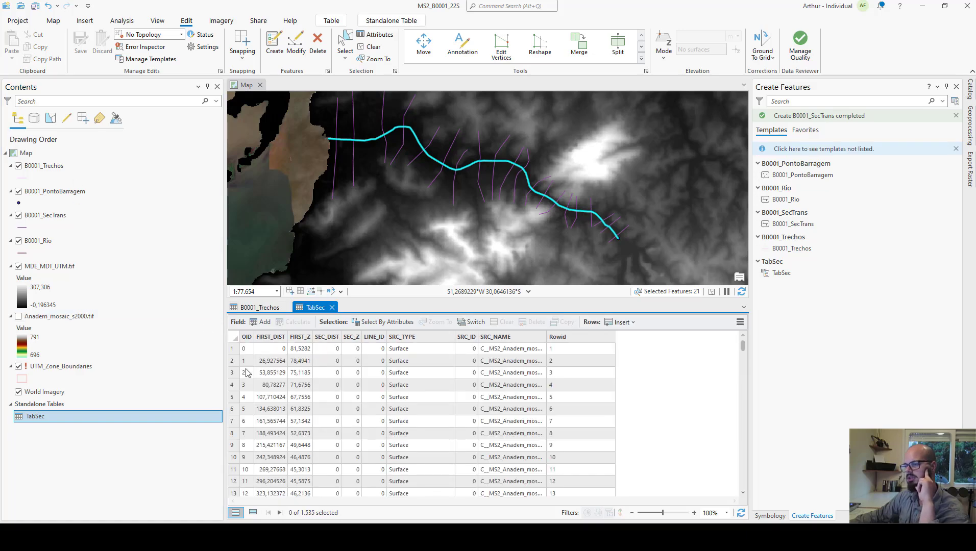
Step: Move the Rowid field of the TabSec table in front of OID so it becomes the first column
click(232, 349)
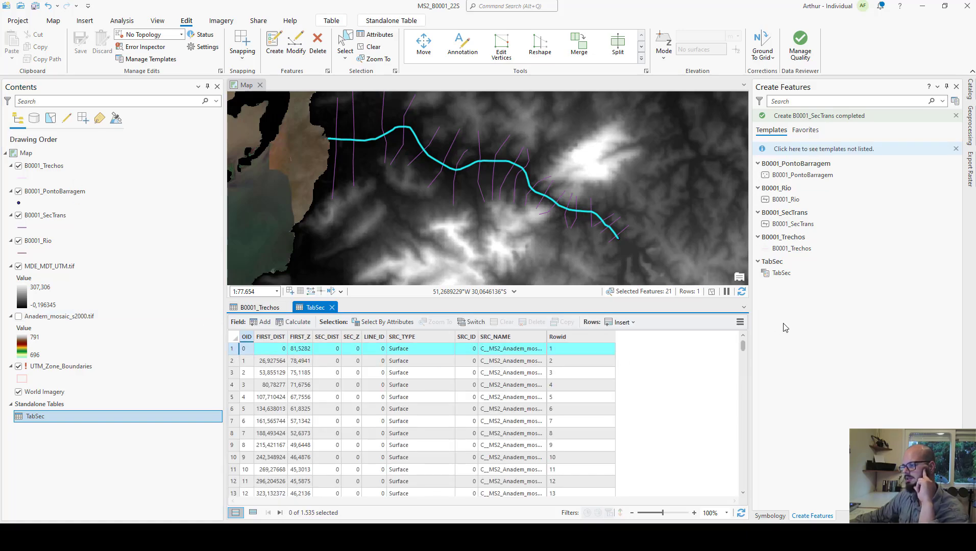
scroll(743, 346, down, 2)
scroll(743, 339, up, 2)
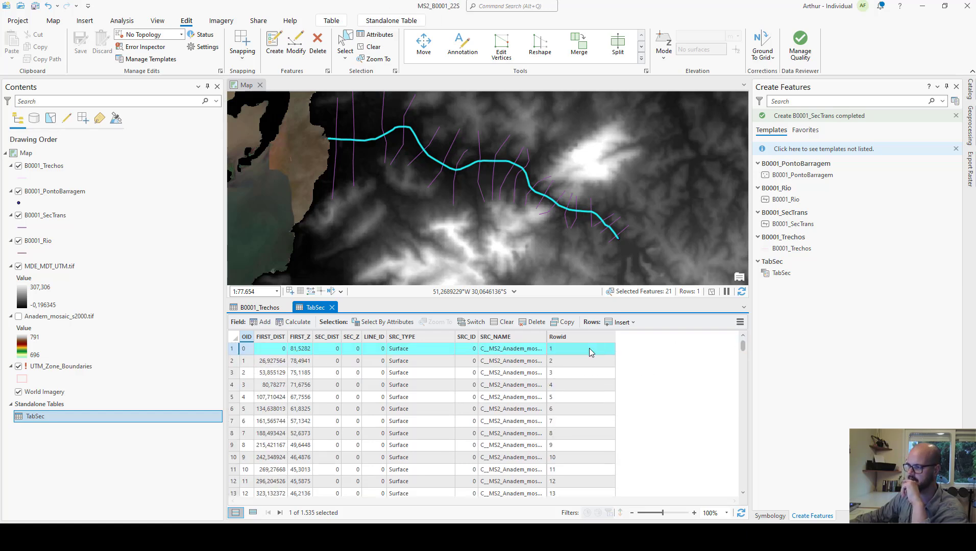
drag(578, 338, 244, 339)
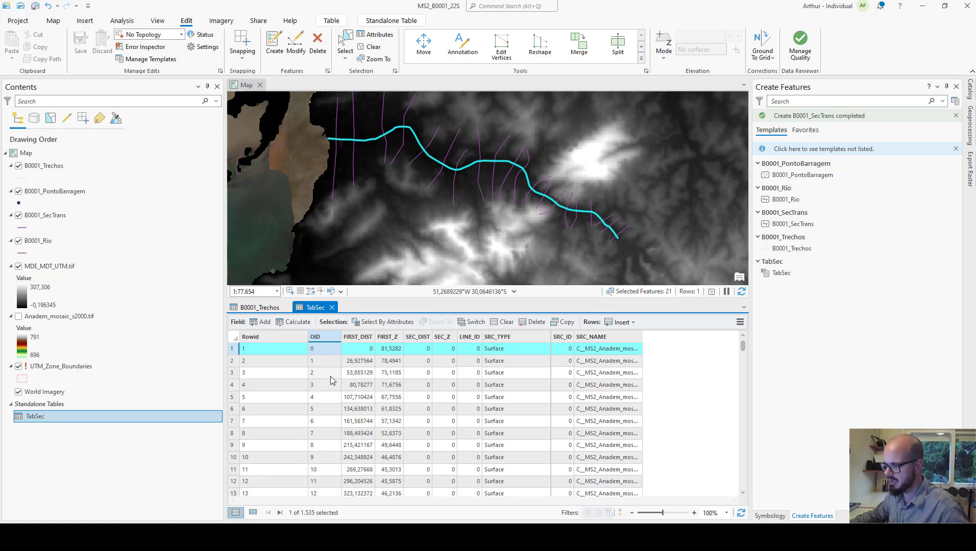
Step: Copy all TabSec records and paste them into the SecoesBrutas sheet of B0001_MS2_Calculo.xlsm in Excel, starting at cell A1
click(233, 360)
click(233, 350)
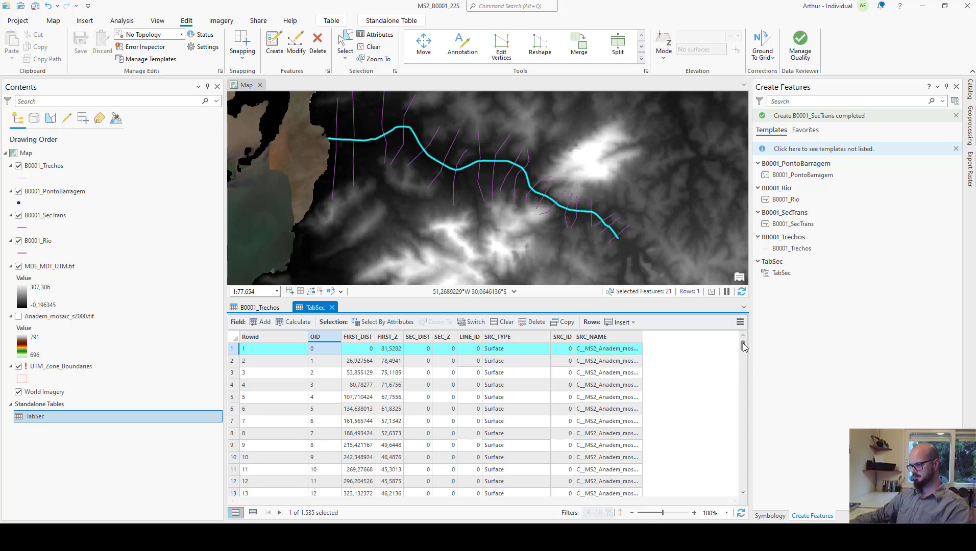
drag(743, 347, 743, 491)
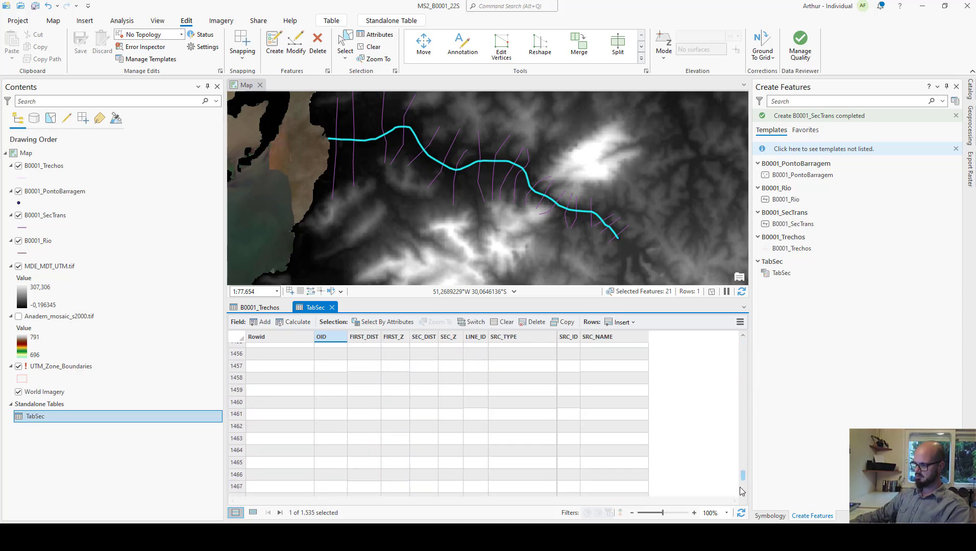
shift+click(237, 478)
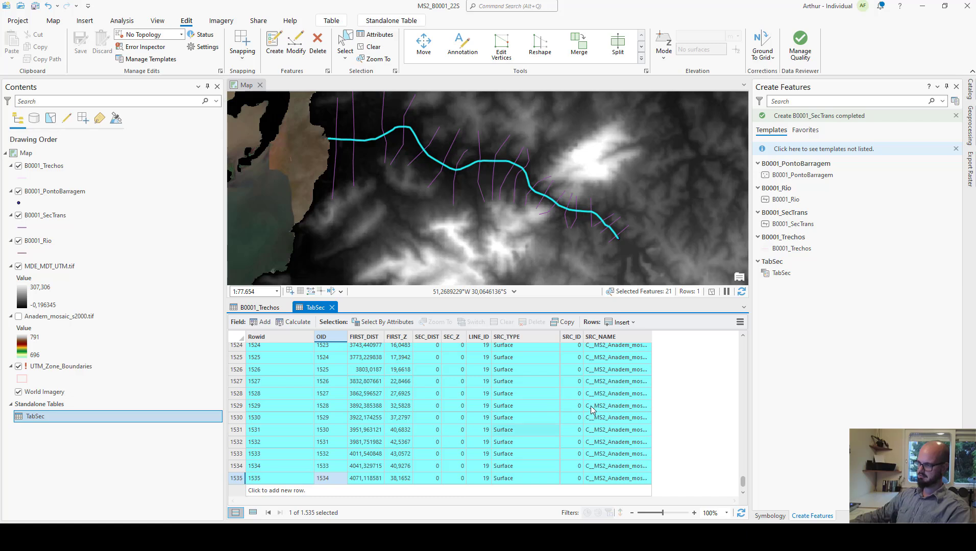
click(566, 323)
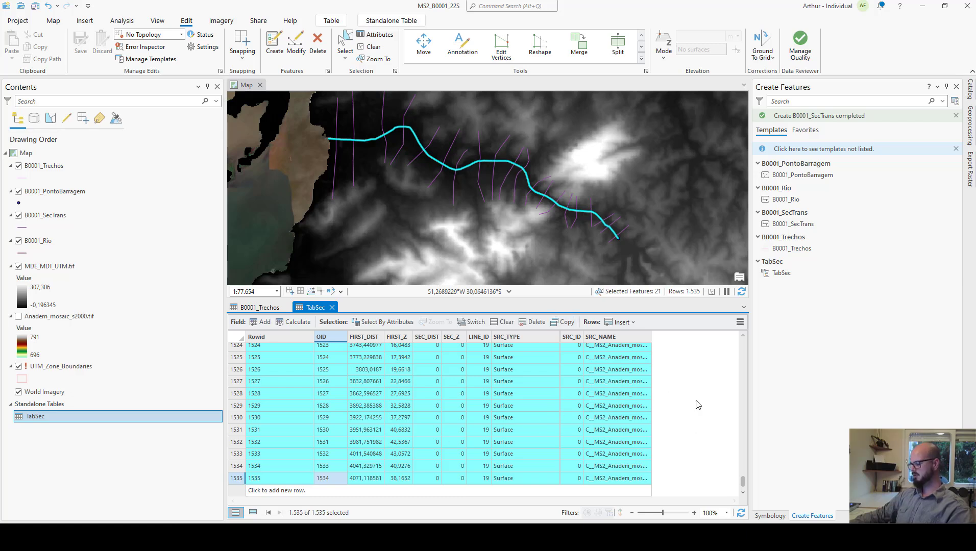
mouse_move(766, 536)
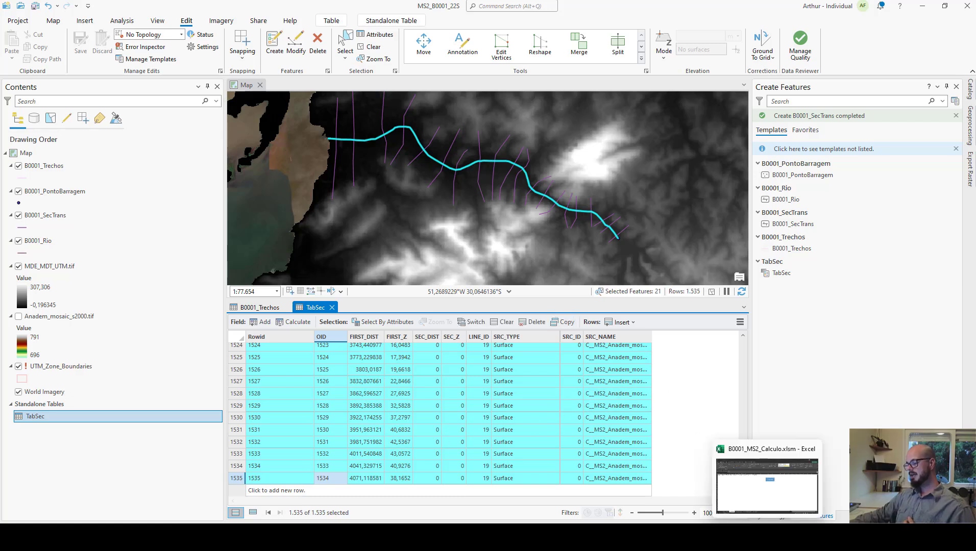
click(765, 490)
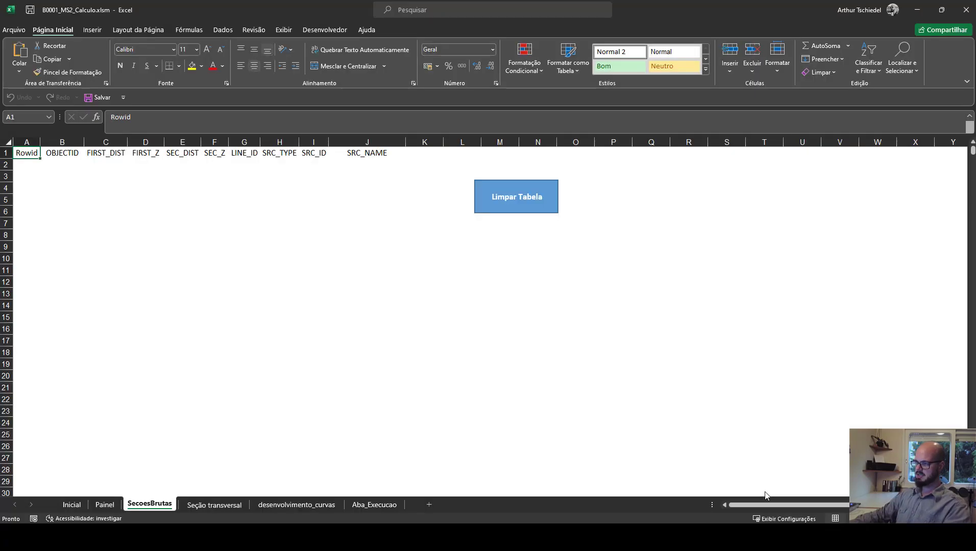
key(ctrl+v)
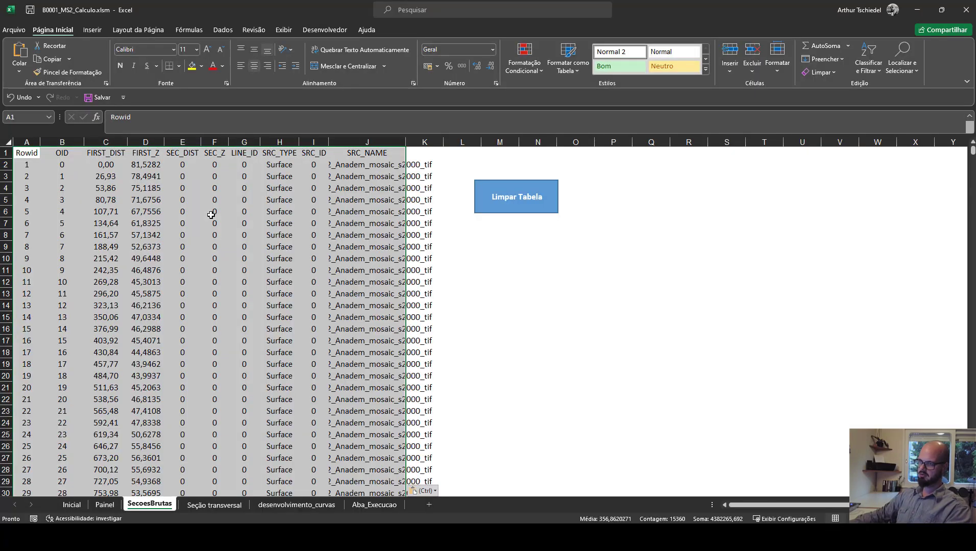
Step: Highlight the FIRST_DIST and FIRST_Z columns (C and D) of the SecoesBrutas sheet in yellow
click(33, 156)
key(ctrl+shift+Down)
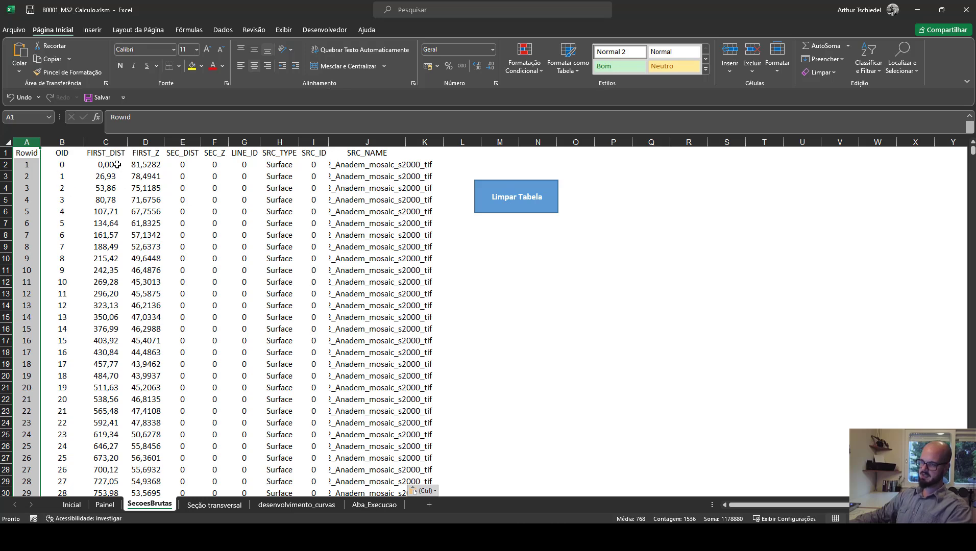
drag(114, 163, 116, 365)
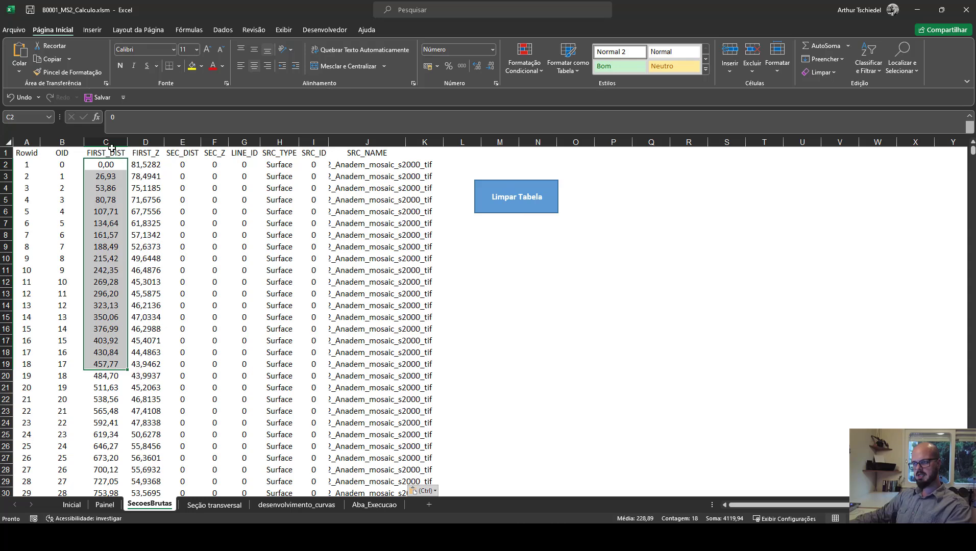
drag(116, 143, 155, 144)
click(191, 66)
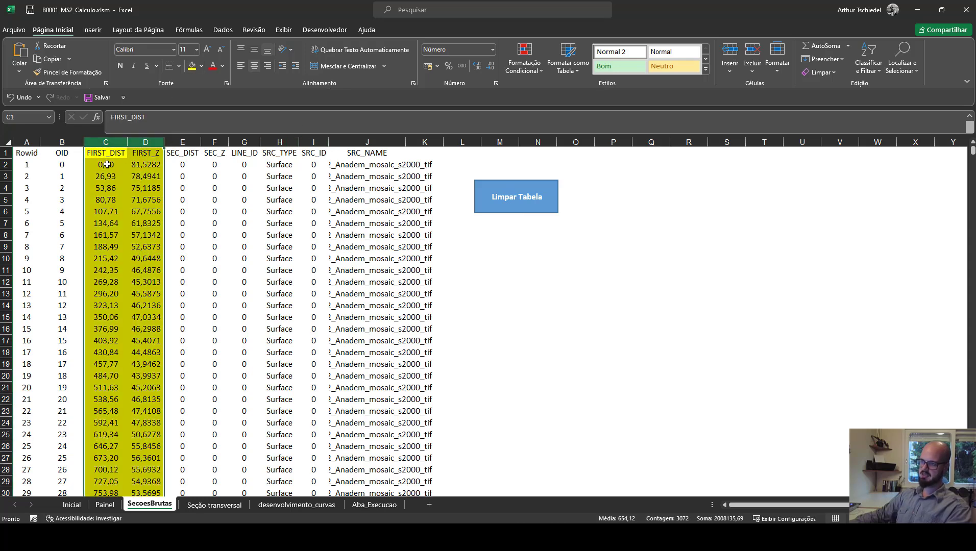
Step: Examine how the LINE_ID values in column G group the distance and elevation records by cross-section
drag(107, 165, 102, 227)
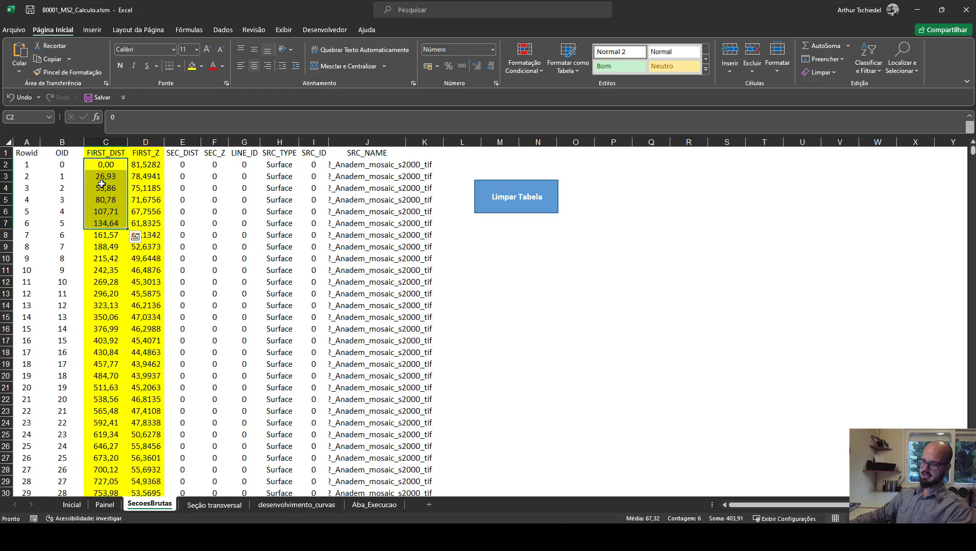
scroll(103, 183, down, 3)
scroll(105, 197, down, 3)
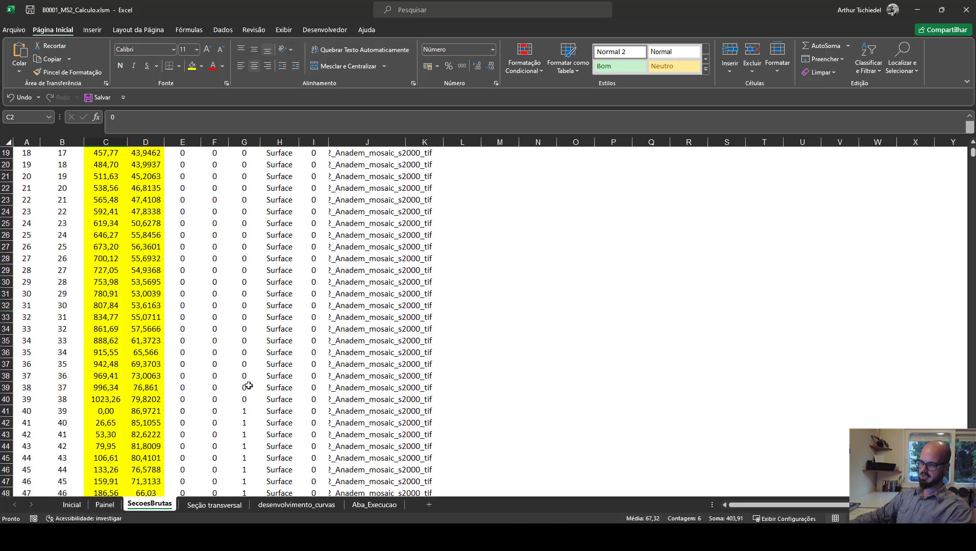
drag(248, 401, 246, 164)
scroll(246, 224, down, 8)
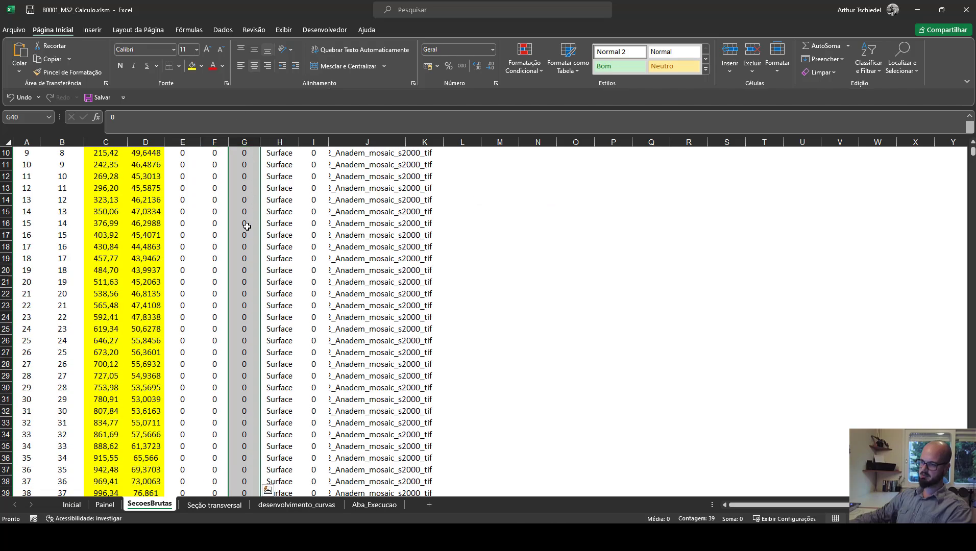
click(246, 342)
scroll(246, 345, down, 16)
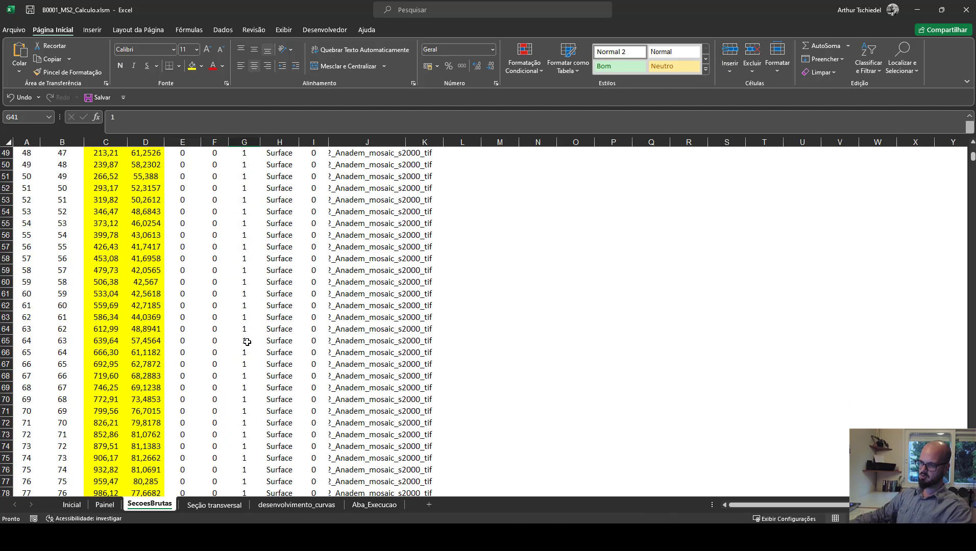
scroll(250, 349, up, 2)
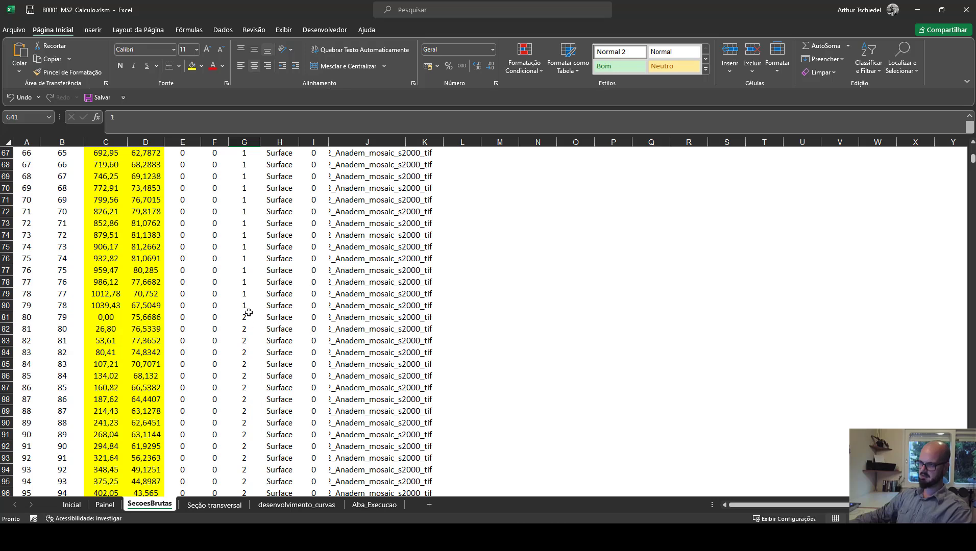
shift+click(248, 310)
drag(245, 323, 245, 422)
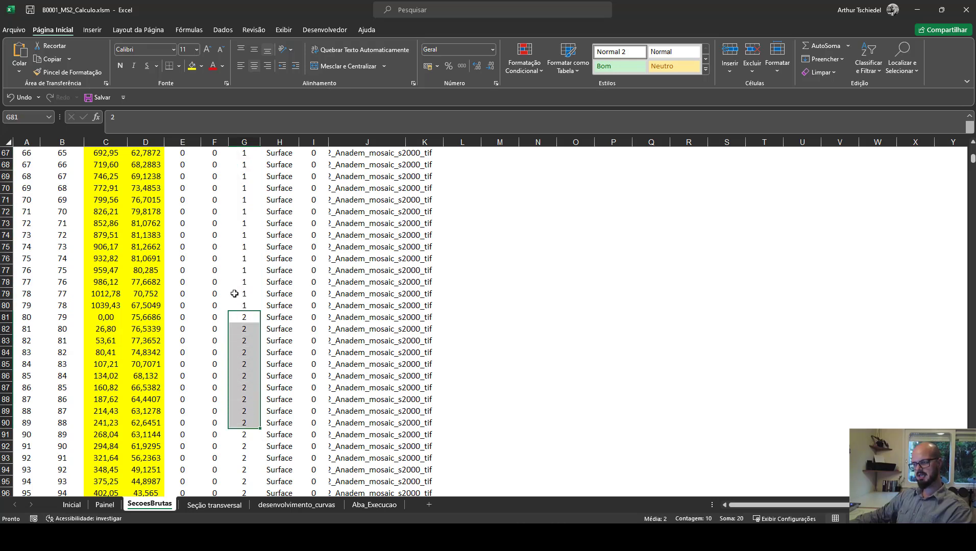
scroll(234, 293, up, 20)
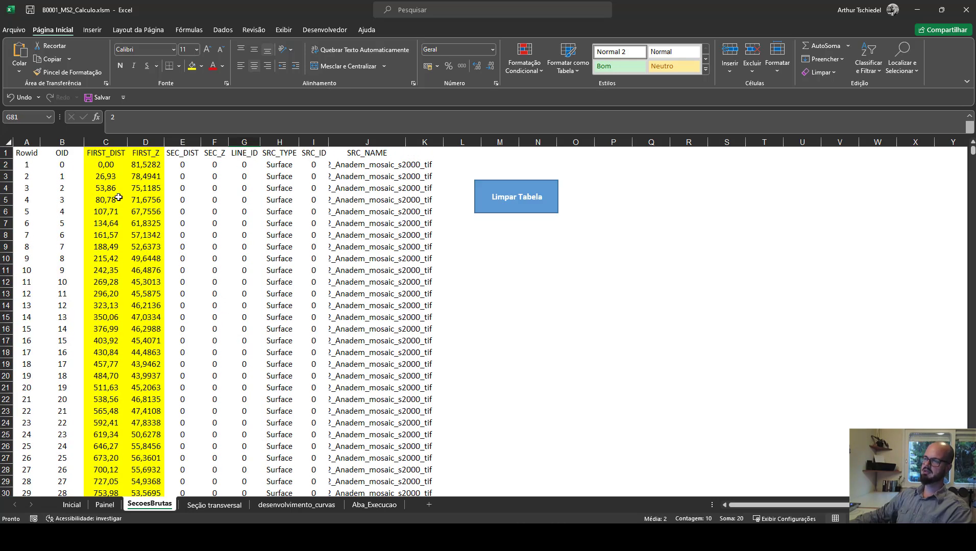
Step: Plot the first cross-section's distance and elevation values (C2:D40) as a scatter chart with smooth lines and markers
drag(105, 164, 141, 425)
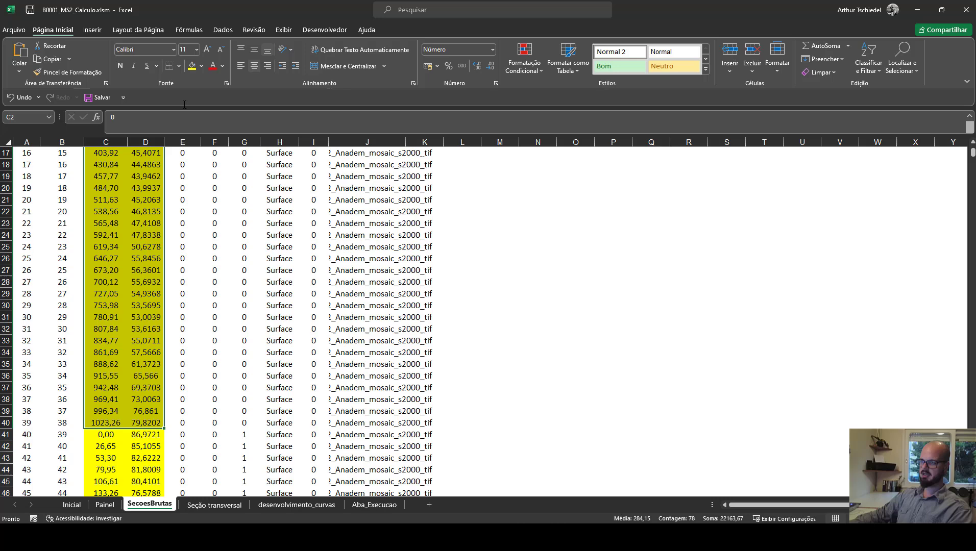
click(92, 30)
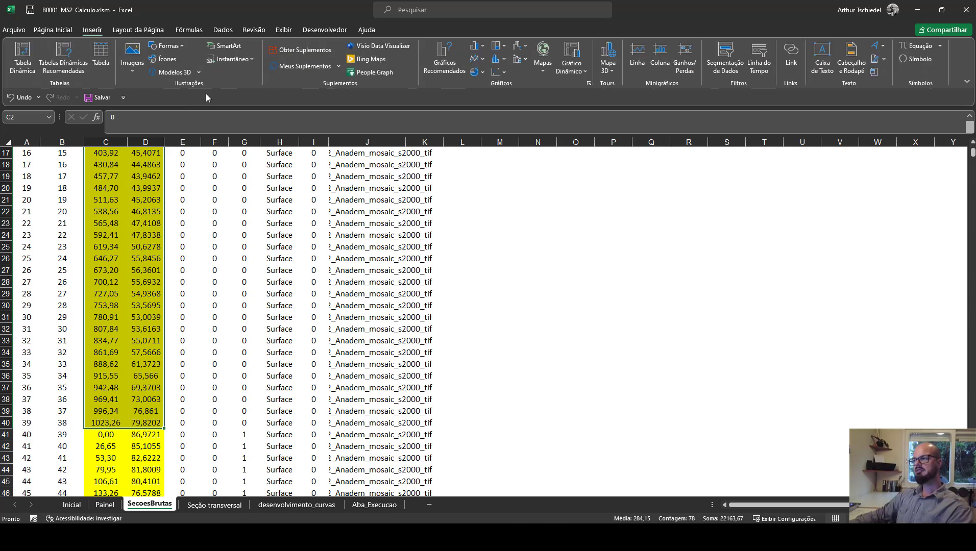
click(503, 75)
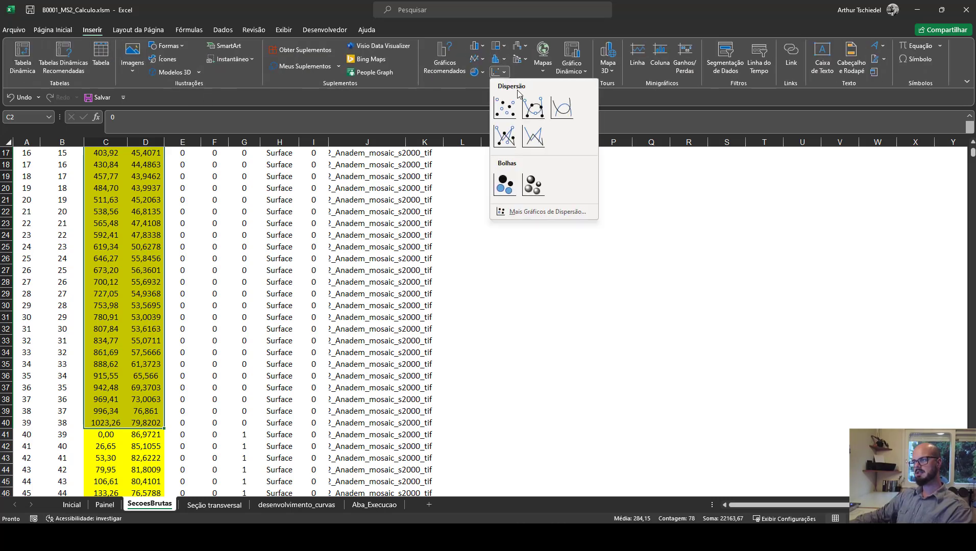
click(532, 107)
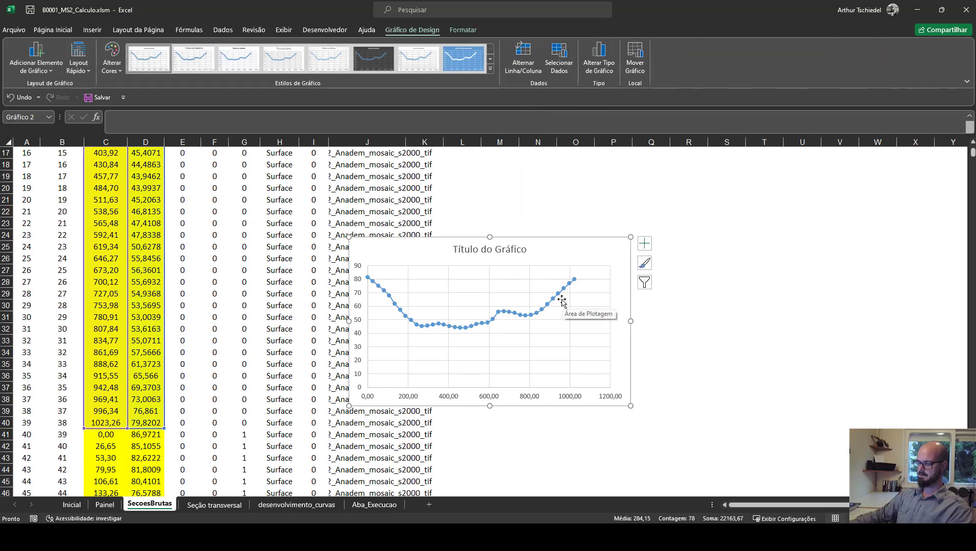
Step: Delete the scatter chart of the first cross-section from the SecoesBrutas sheet
click(719, 211)
click(600, 249)
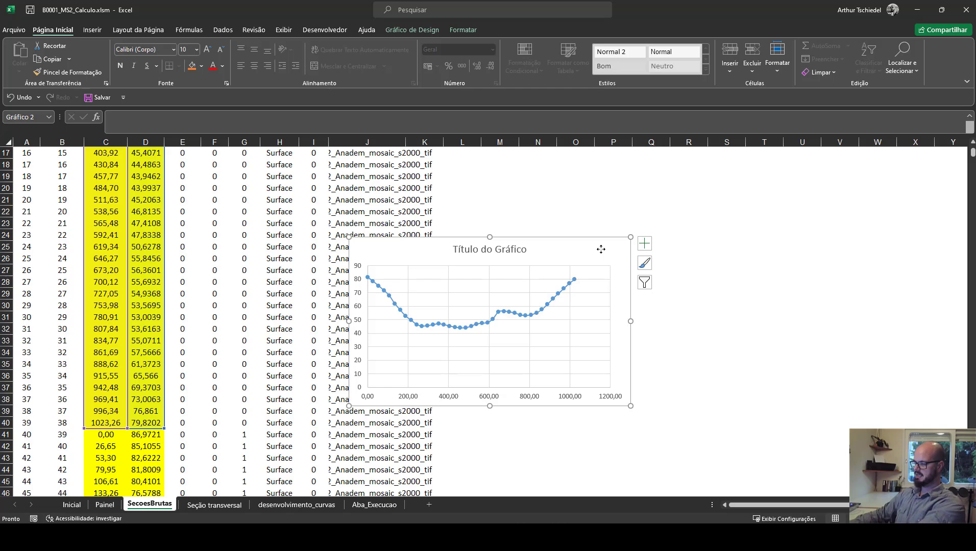
key(Delete)
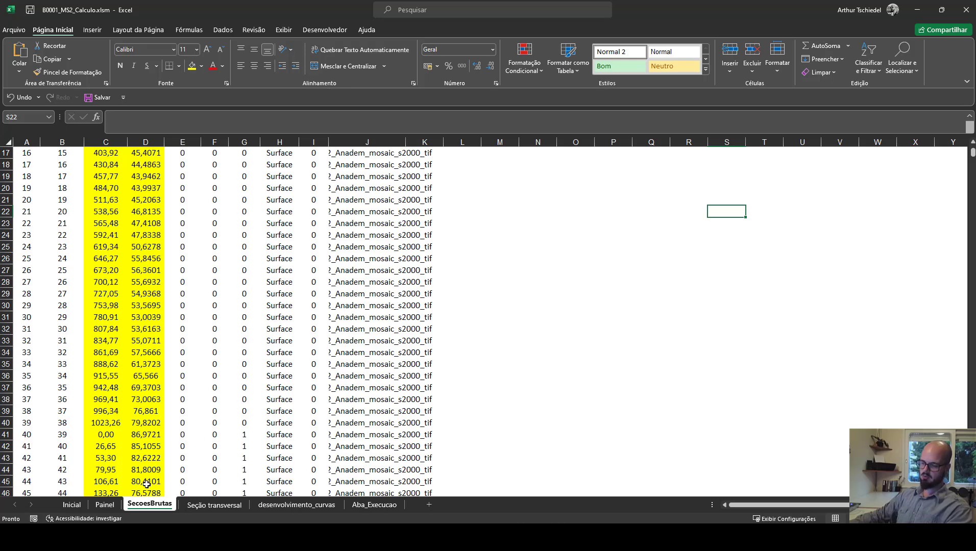
Step: Open the Painel sheet and review the dam's height and volume in the Características da Barragem table
click(111, 508)
click(259, 340)
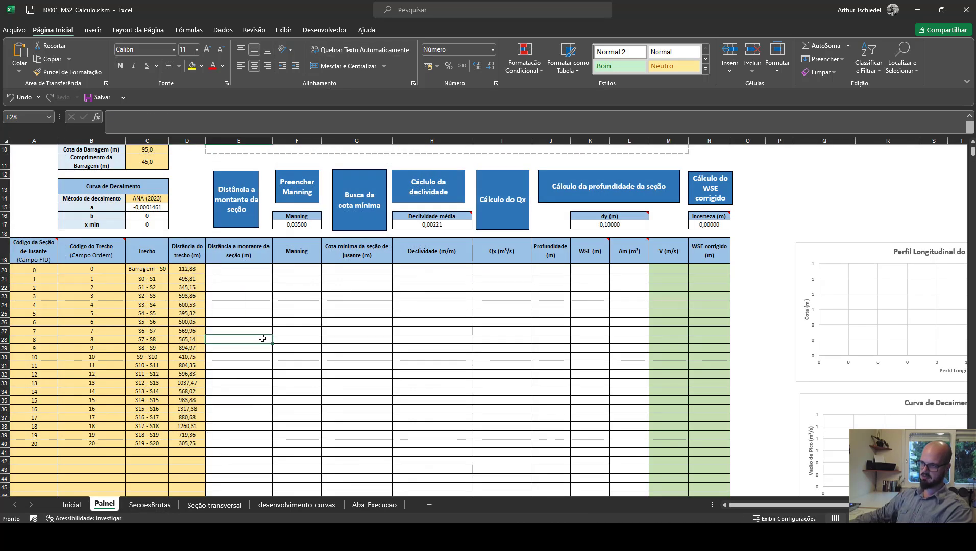
scroll(290, 377, up, 3)
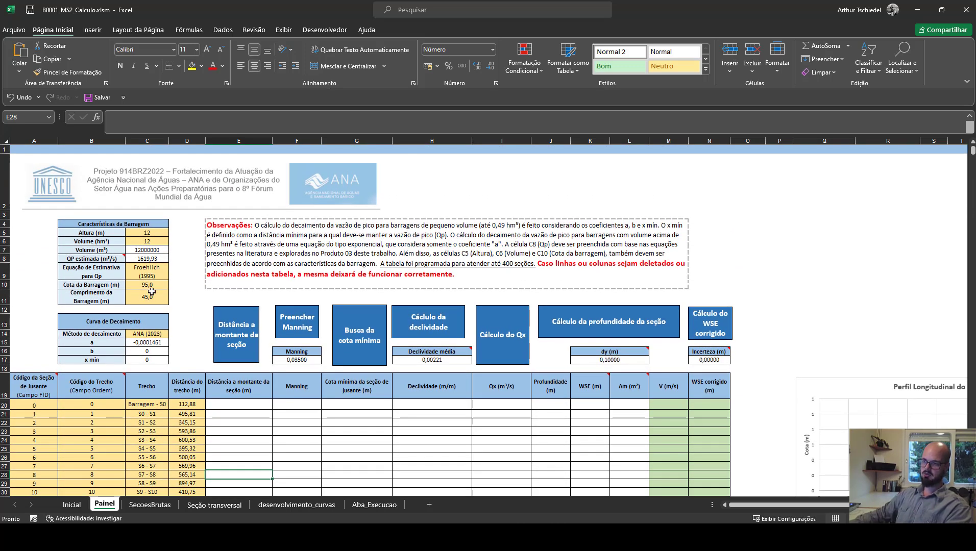
click(149, 234)
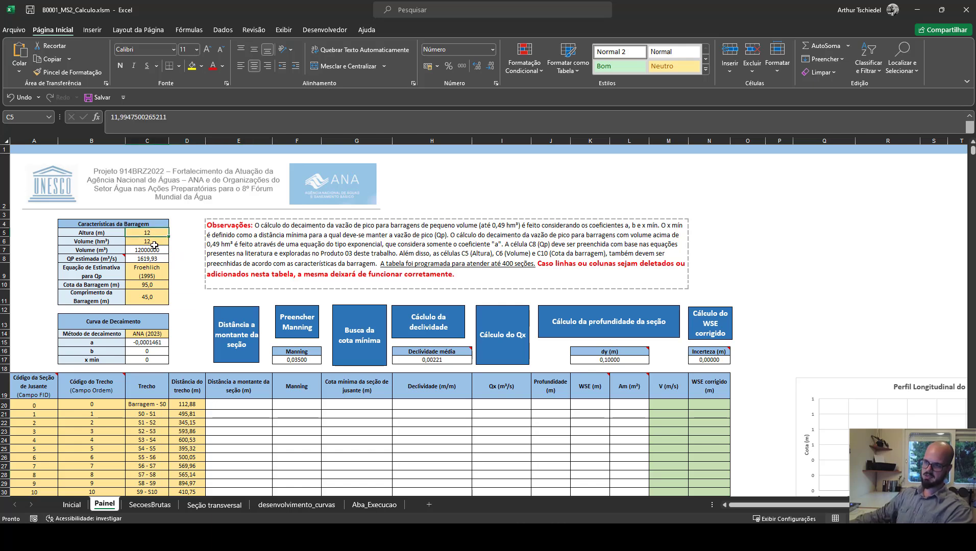
click(153, 242)
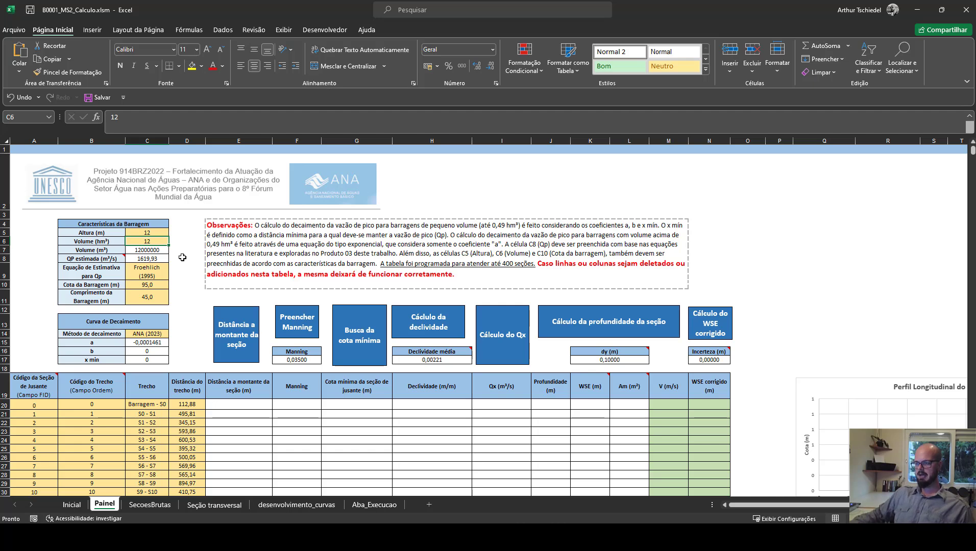
Step: Try the Costa (1985) and Ferla (2018) equations for the Qp estimate, and return the selection to Froehlich (1995)
click(156, 269)
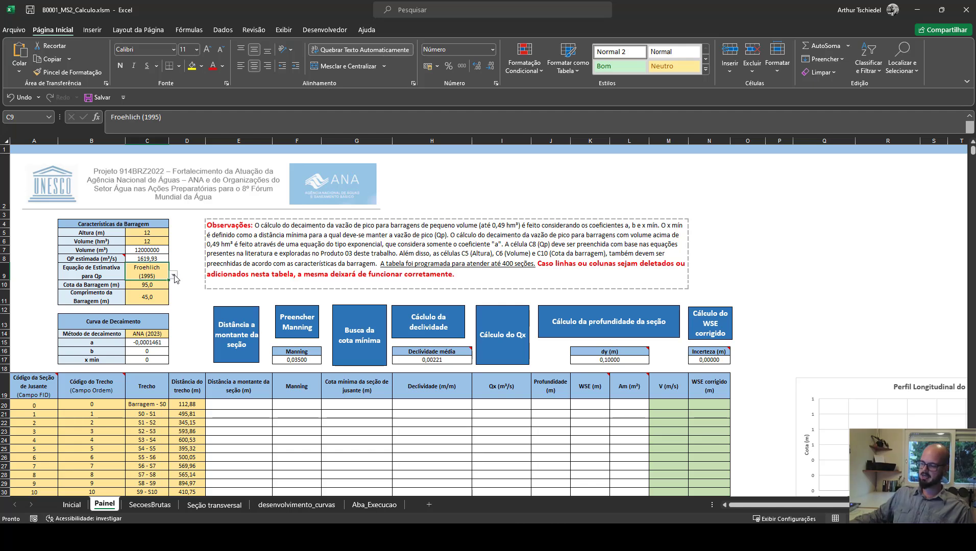
click(174, 276)
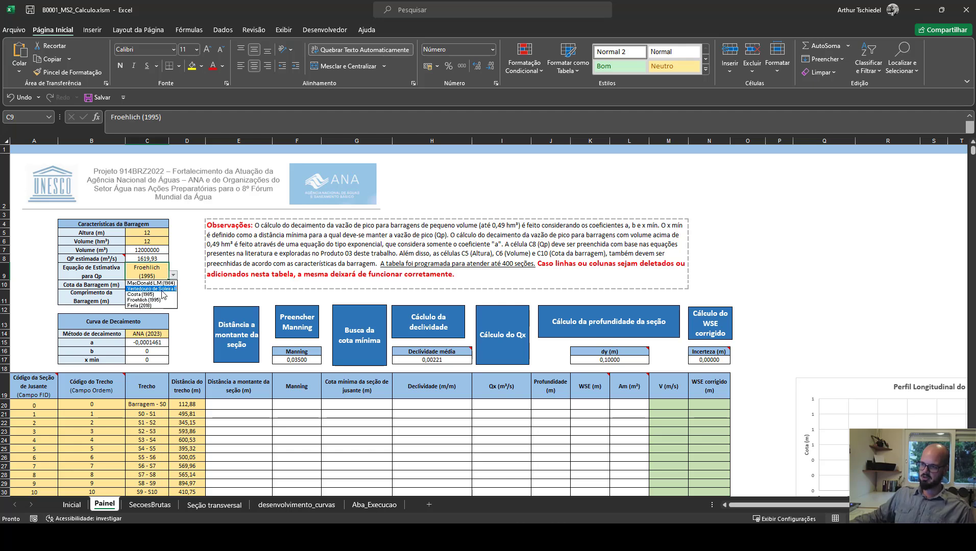
click(163, 295)
click(158, 259)
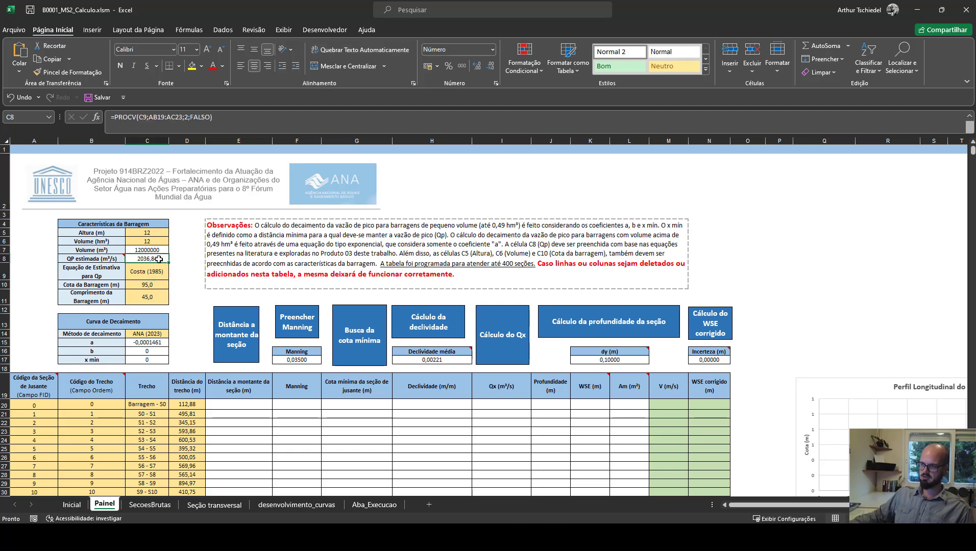
click(166, 274)
click(173, 276)
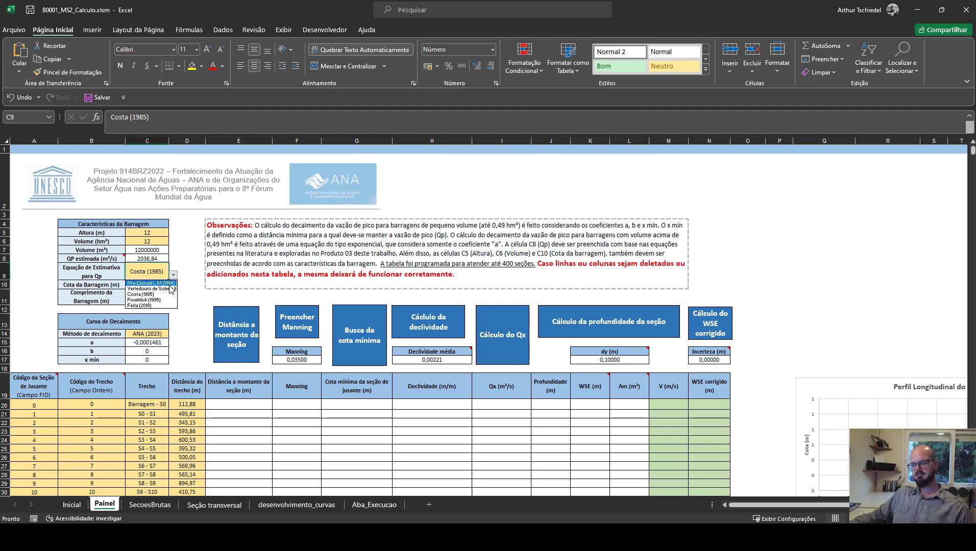
click(156, 305)
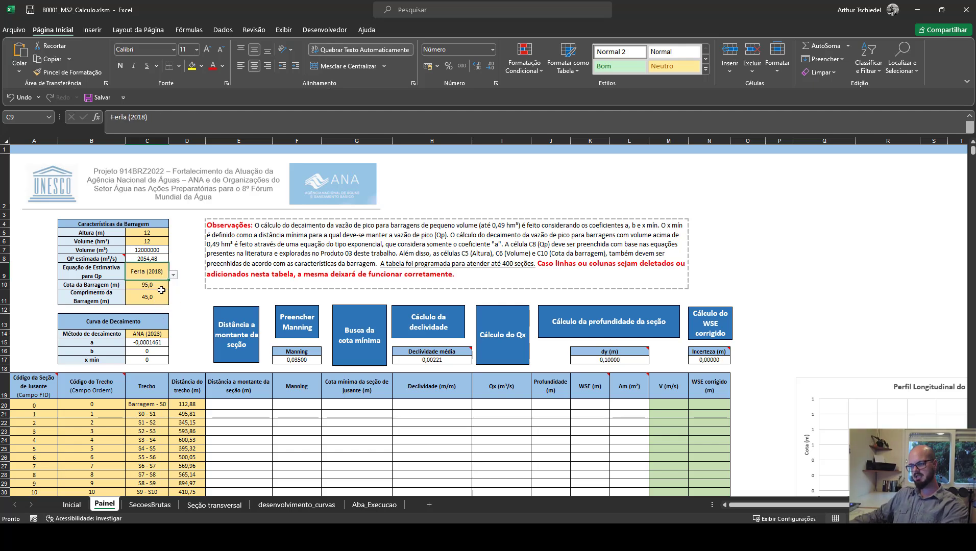
click(174, 276)
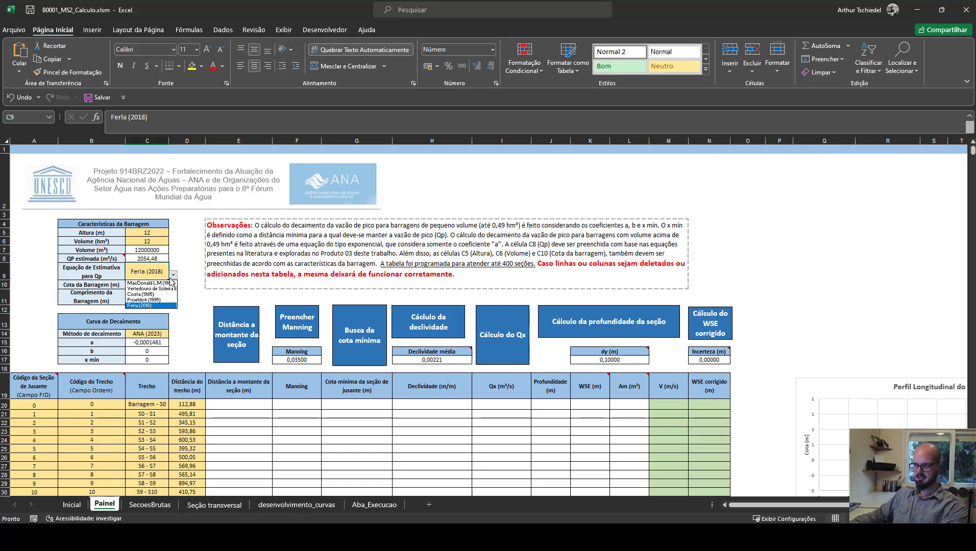
click(141, 302)
Step: Review the dam's length (C11) and elevation (C10) in the Características da Barragem table
click(134, 299)
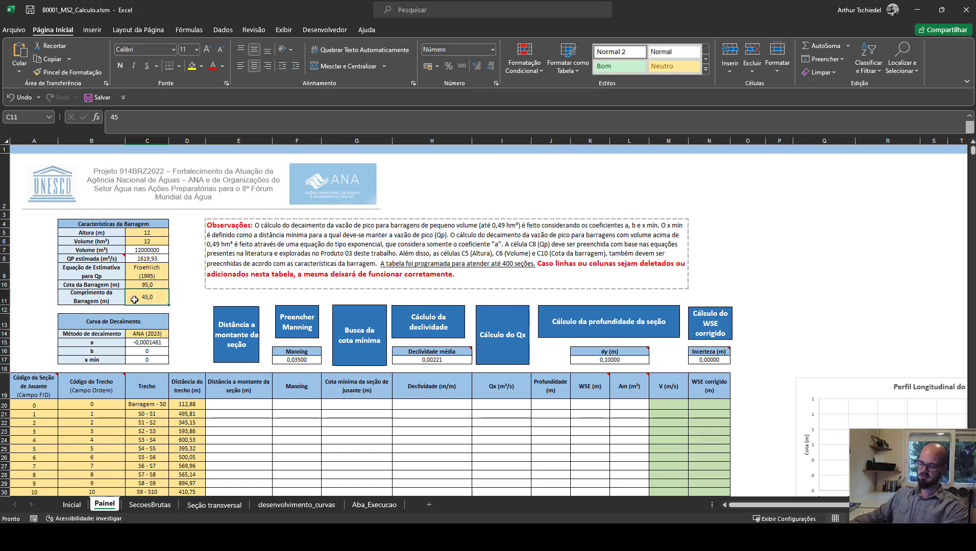
scroll(571, 466, up, 1)
drag(757, 505, 714, 506)
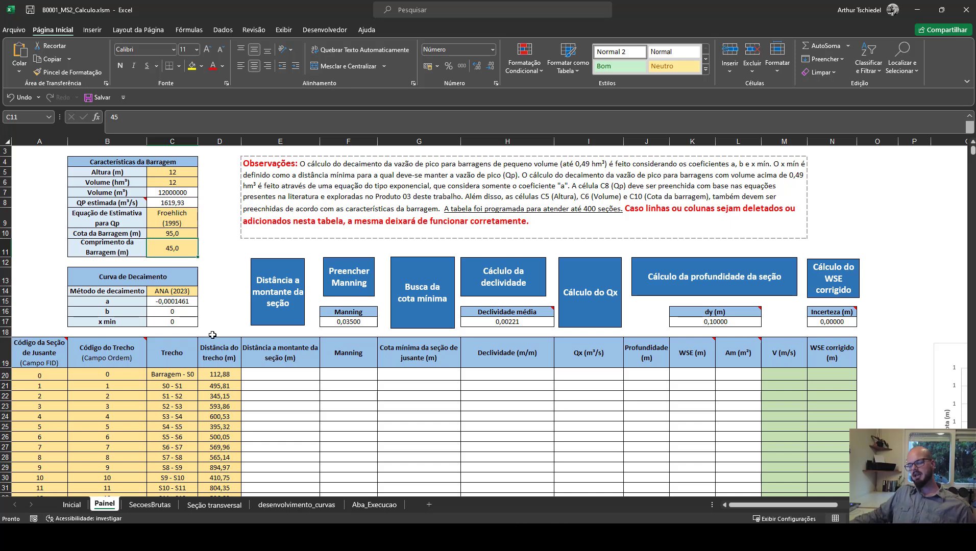
click(184, 233)
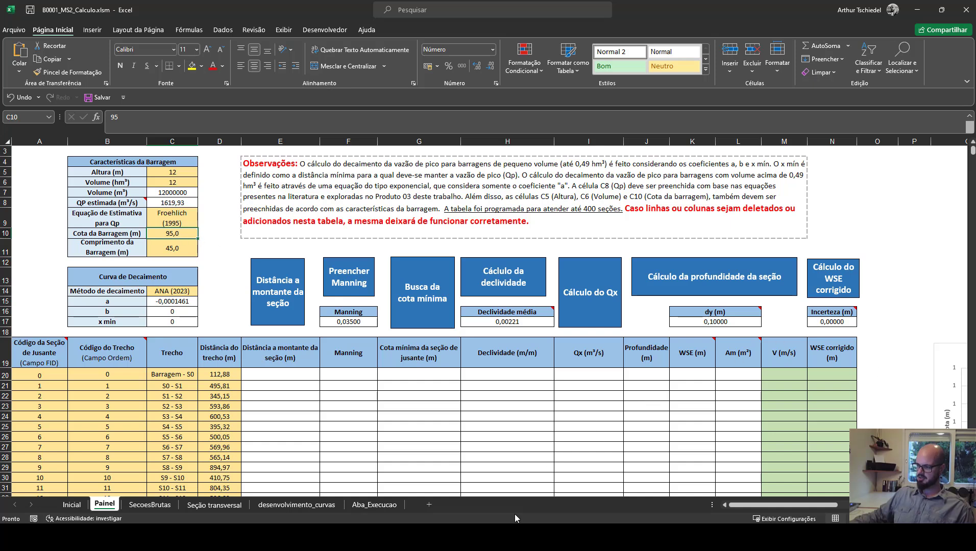
Step: Switch to the MS2_B0001_22S project in ArcGIS Pro and query the MDE_MDT_UTM.tif terrain elevation at and around the dam point
mouse_move(500, 536)
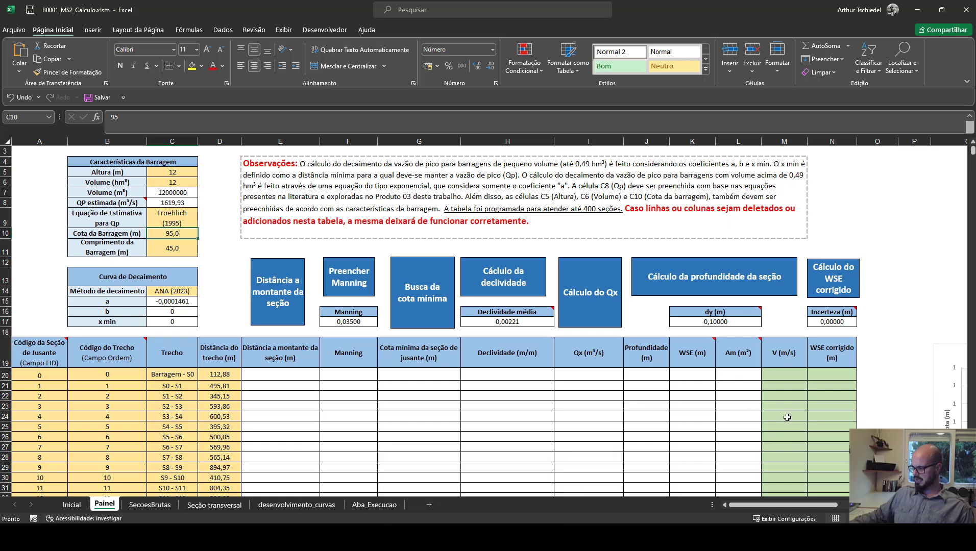
mouse_move(722, 537)
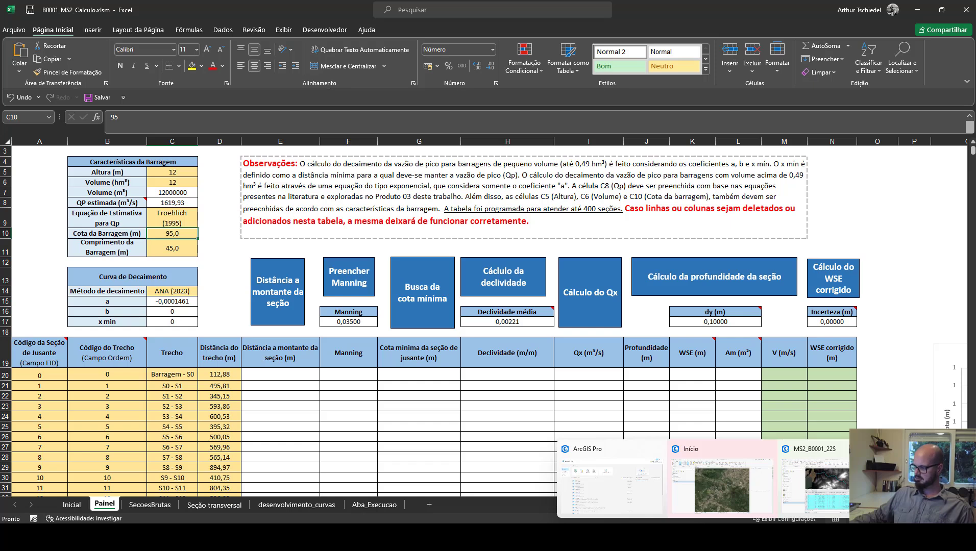
click(807, 490)
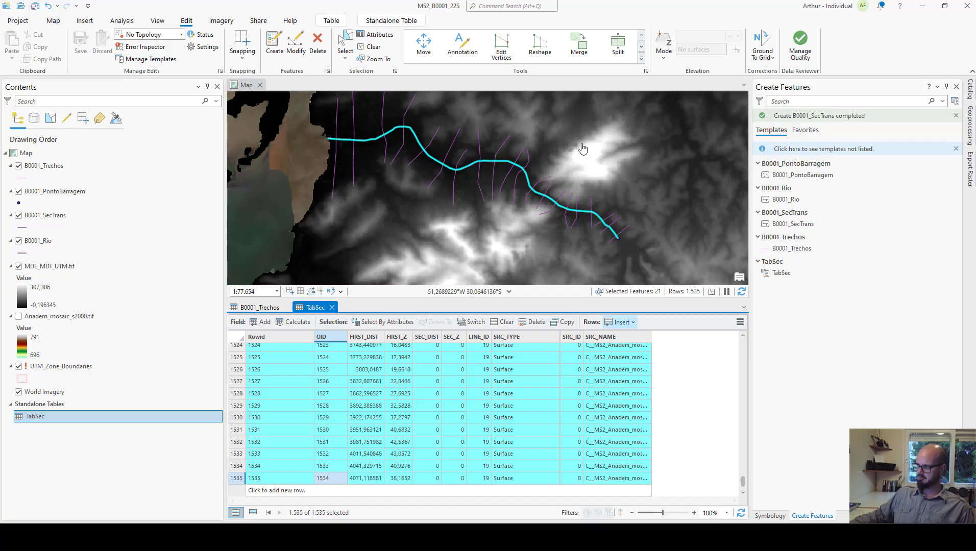
scroll(623, 244, up, 5)
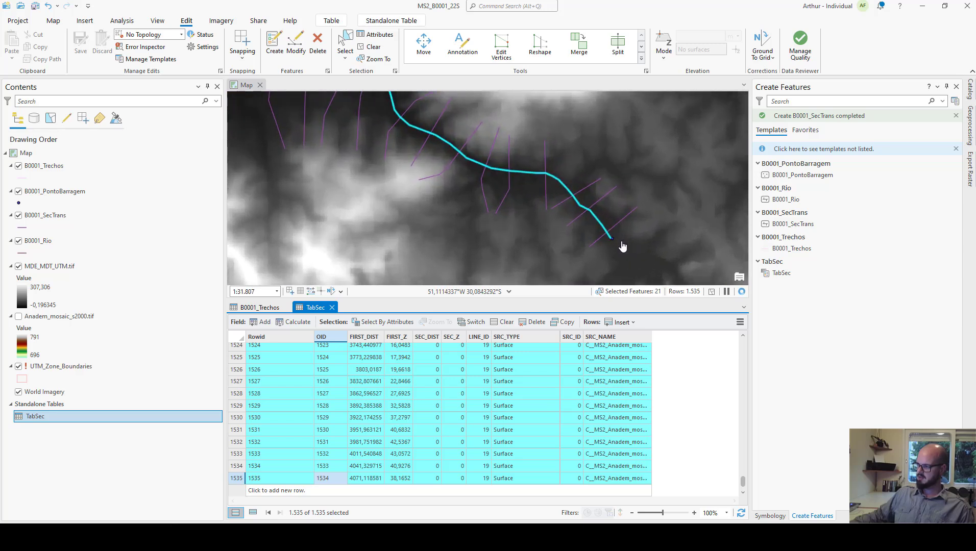
scroll(616, 246, up, 3)
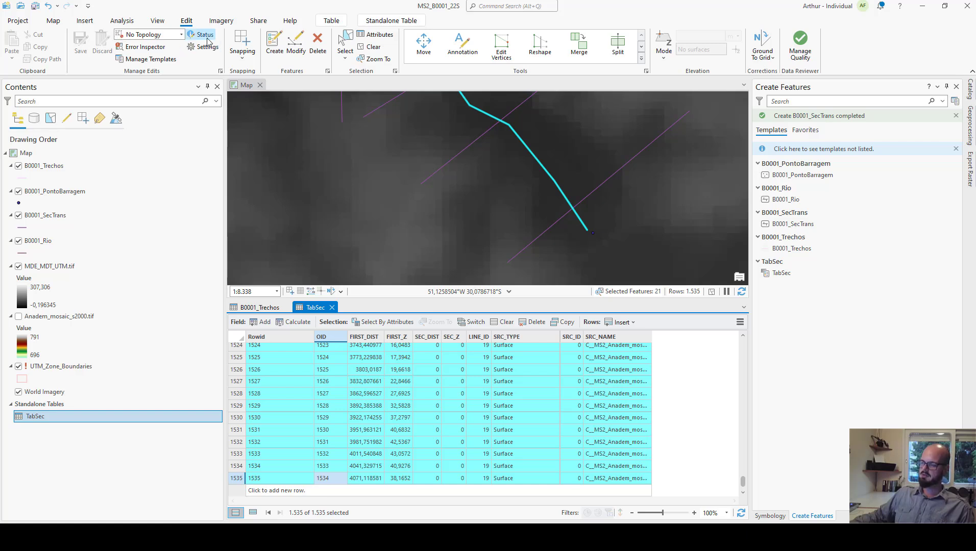
click(58, 22)
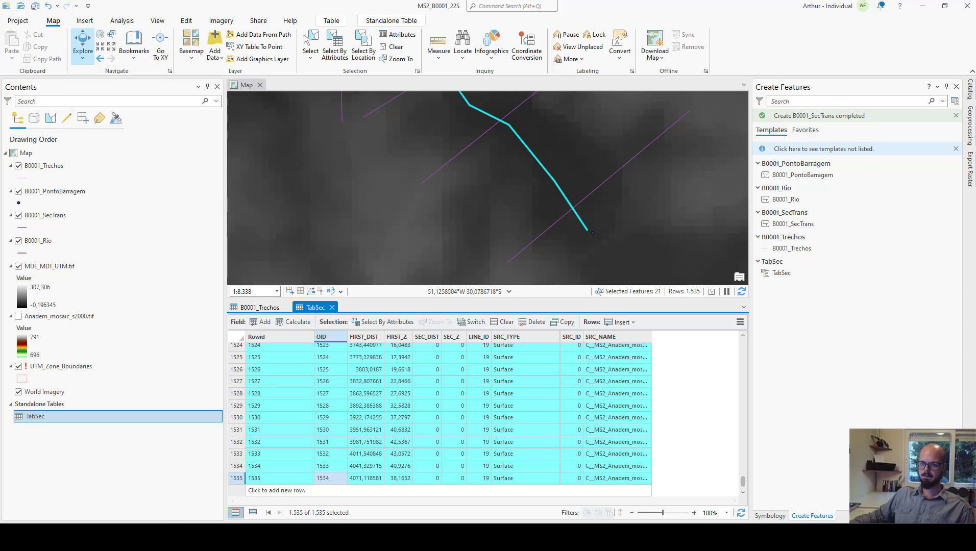
click(254, 177)
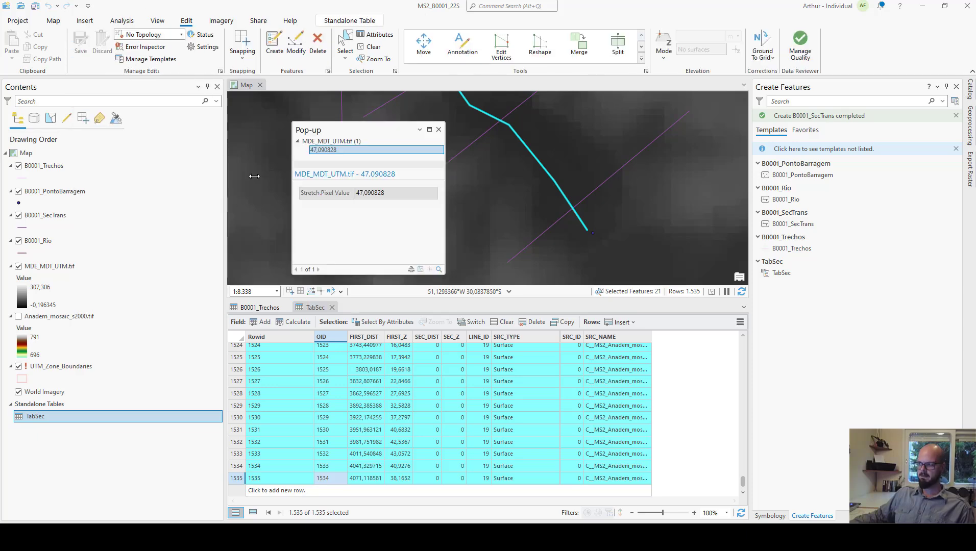
click(593, 234)
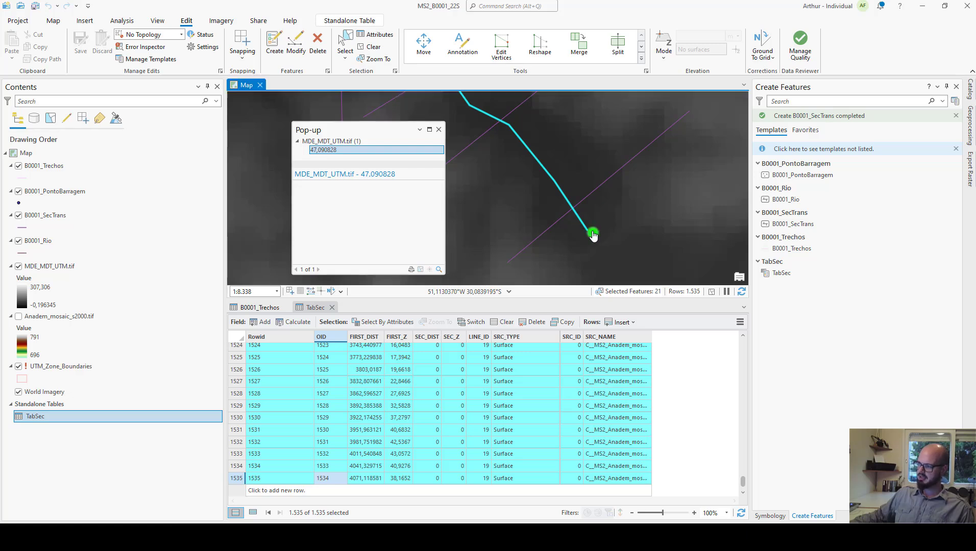
click(592, 232)
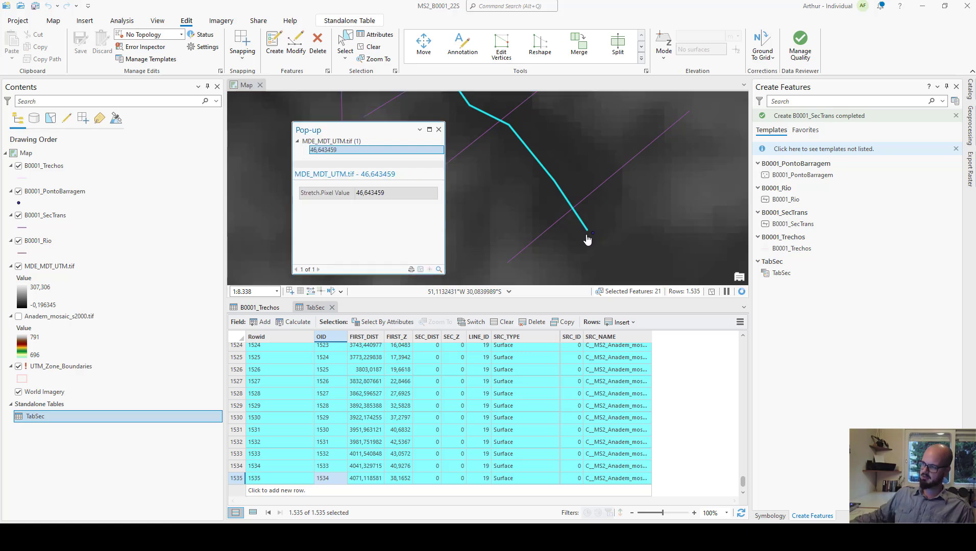
click(585, 236)
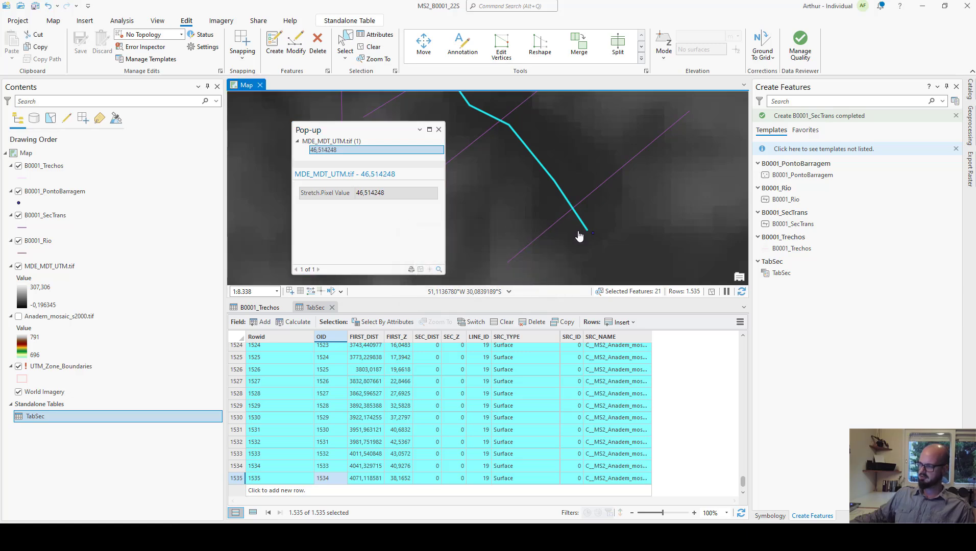
click(579, 235)
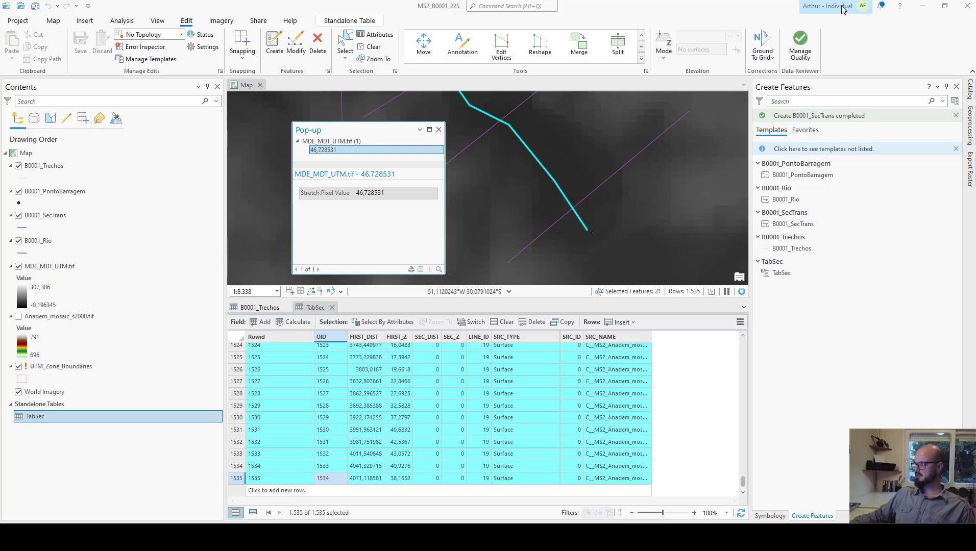
Step: Return to the Excel workbook and set the dam's elevation (Cota da Barragem) to 47 m
click(923, 10)
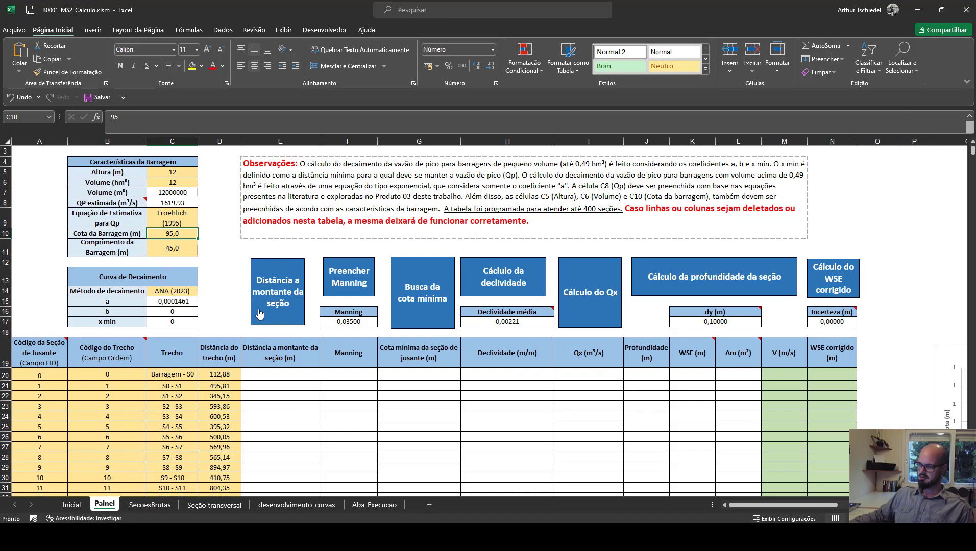
click(220, 352)
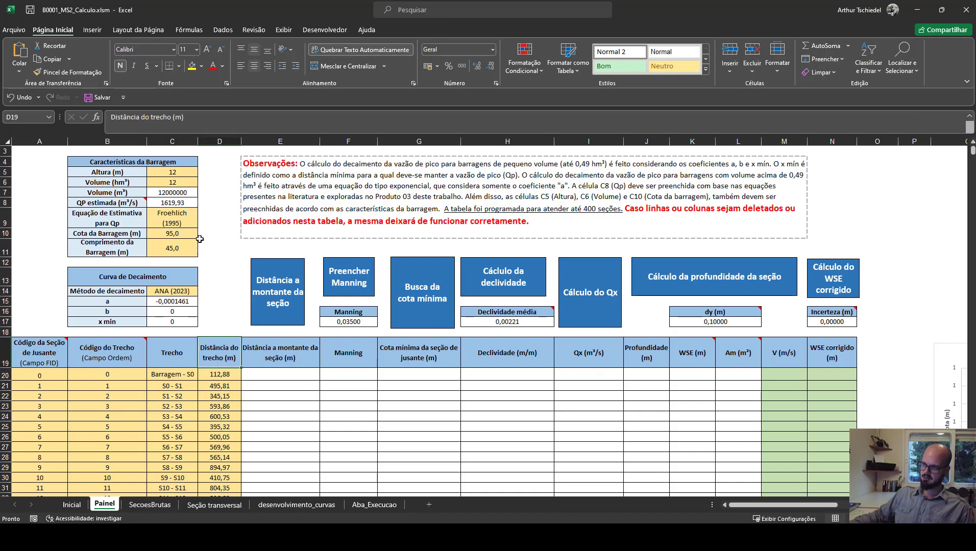
click(182, 243)
click(189, 233)
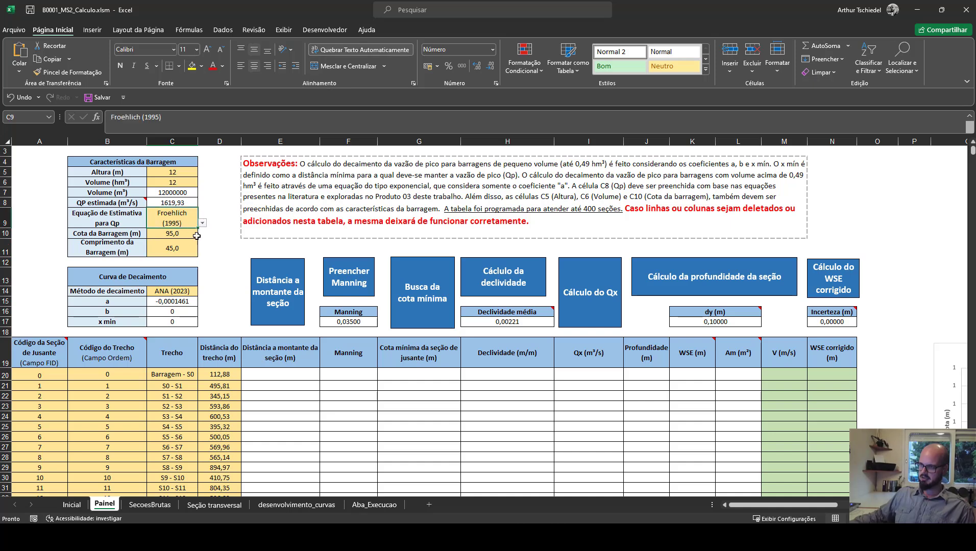
text(47)
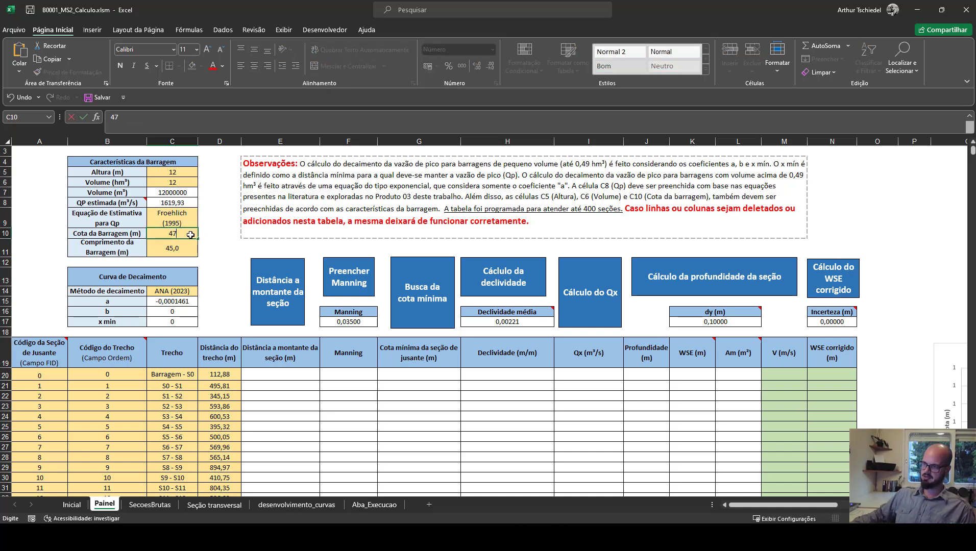
key(Return)
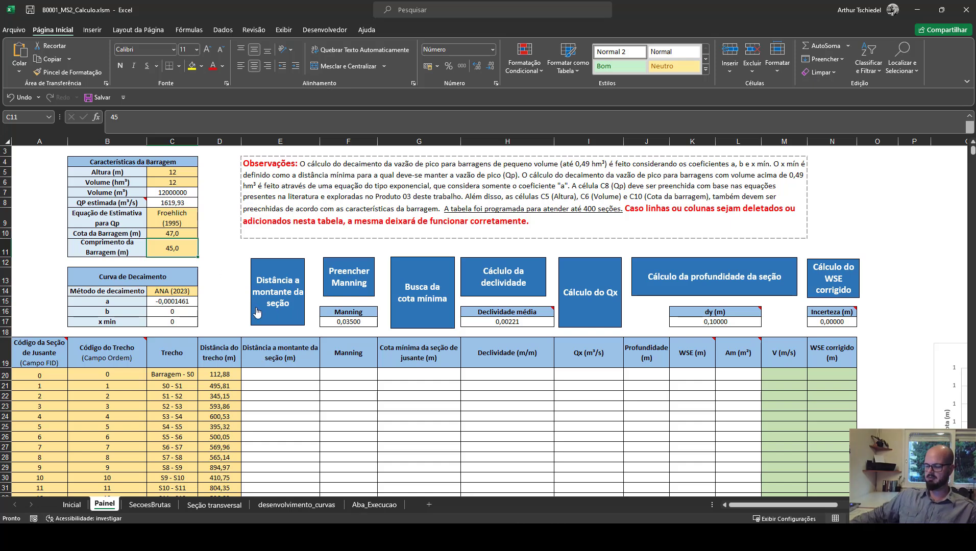
Step: Run the macro that calculates each section's upstream distance (Distância a montante da seção) and check the last section's value
click(229, 303)
click(293, 309)
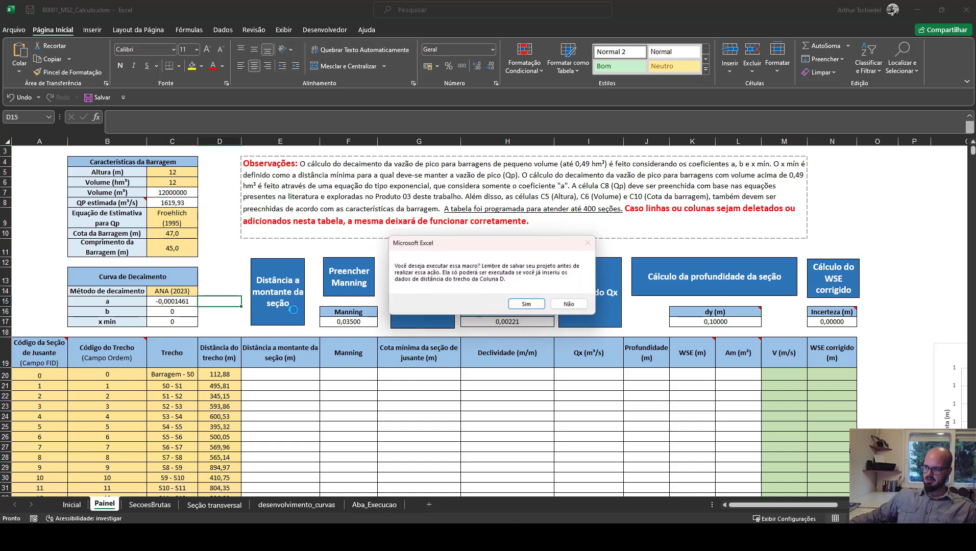
click(537, 306)
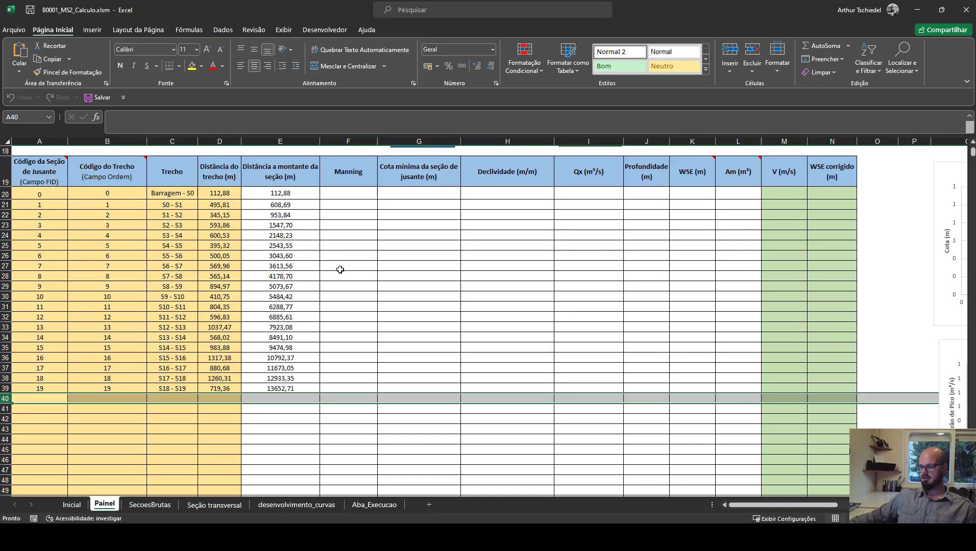
scroll(331, 301, up, 2)
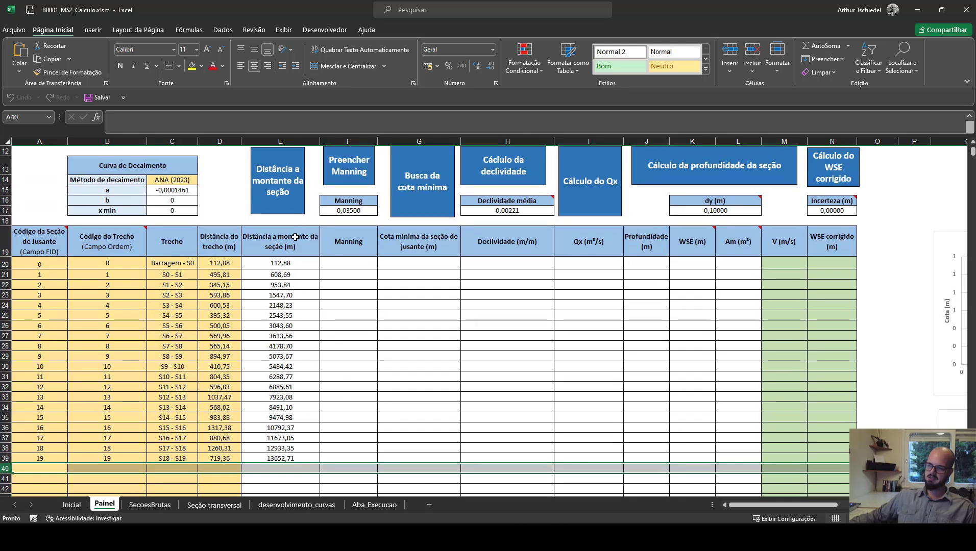
click(296, 458)
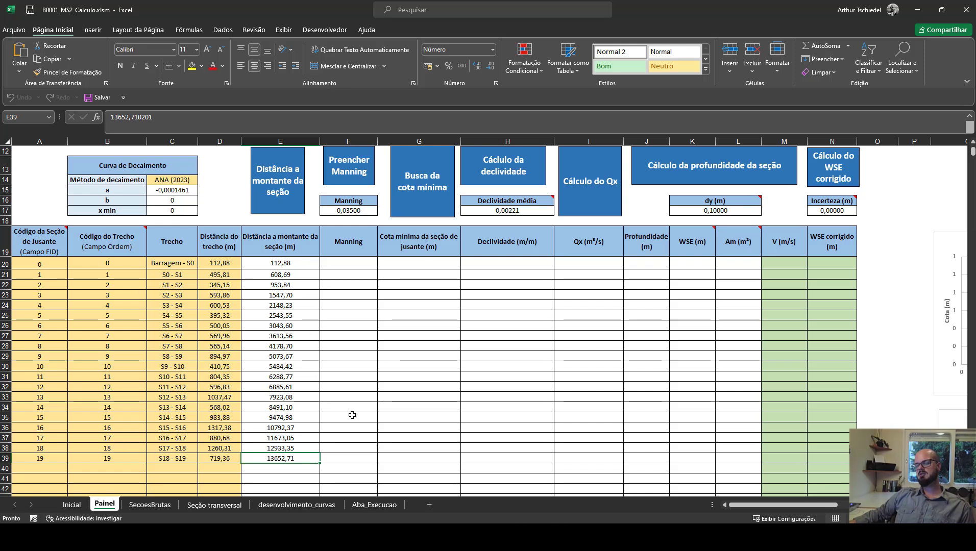
Step: Fill the Manning column with the 0,035 coefficient and run the minimum elevation search (Busca da cota mínima) for all sections
click(352, 175)
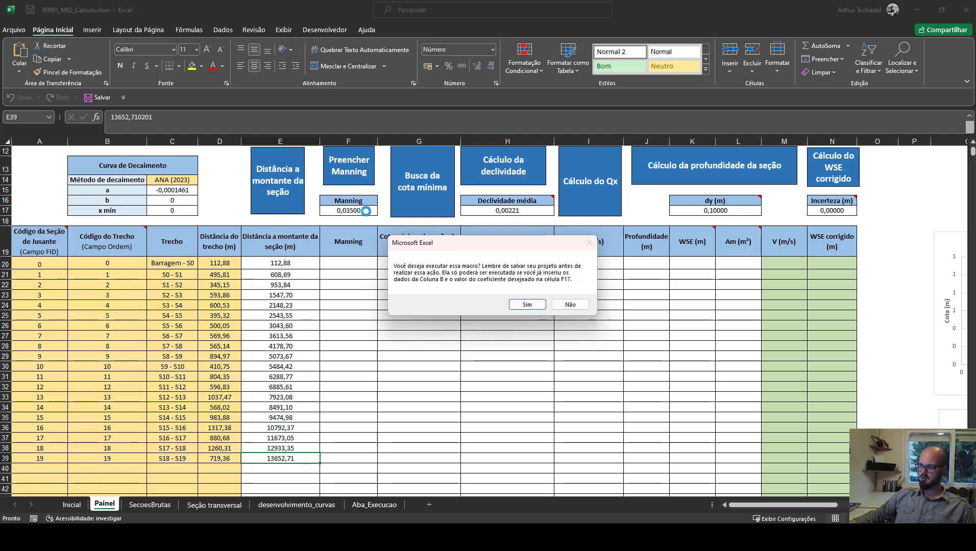
click(531, 307)
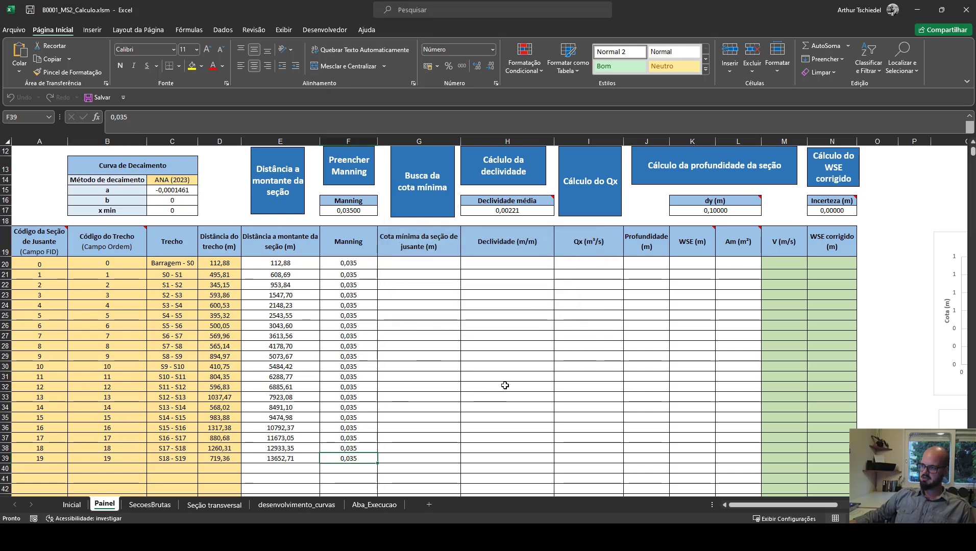
click(445, 188)
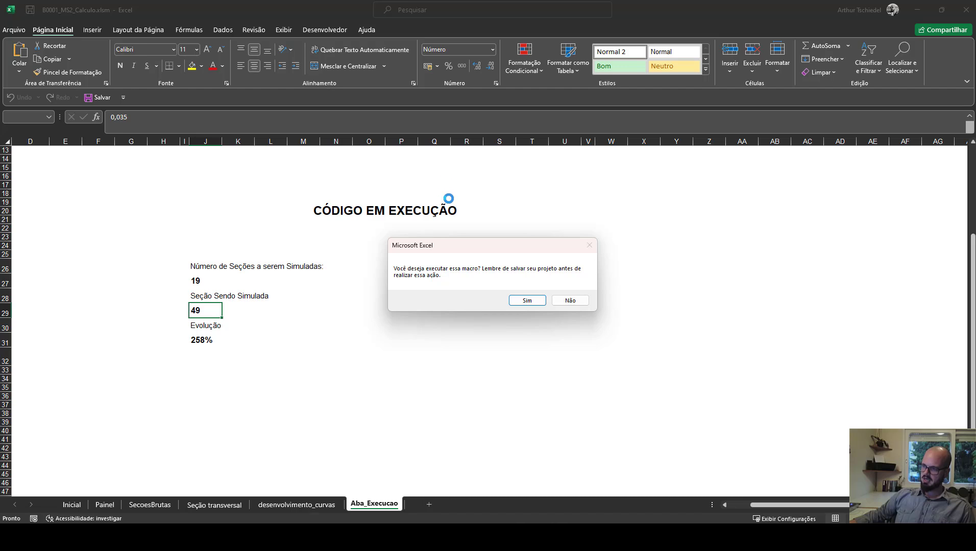
click(527, 301)
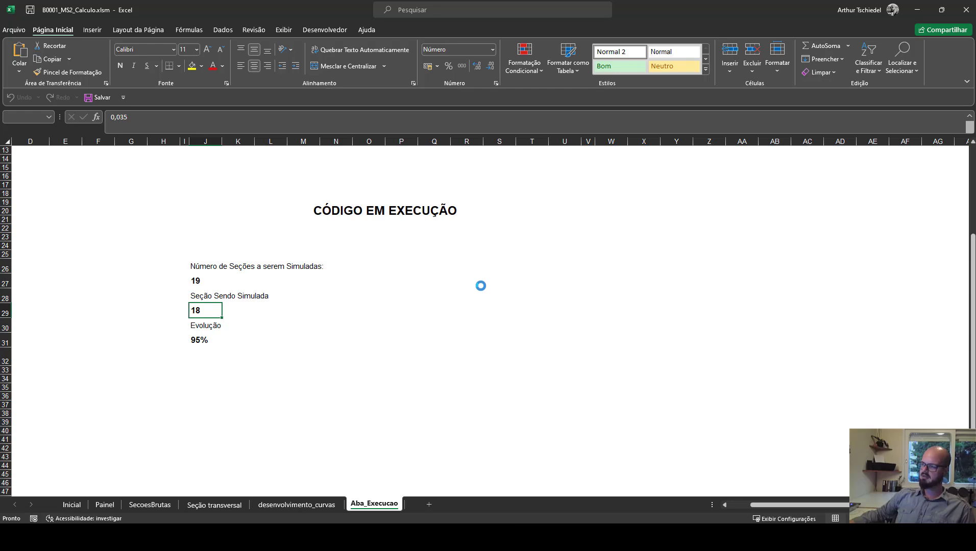
click(581, 313)
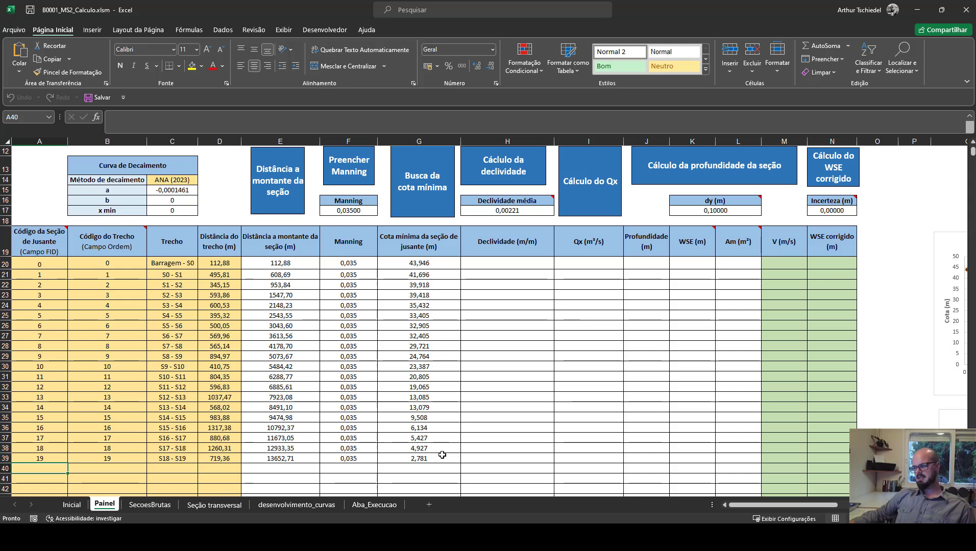
Step: Check the minimum elevations of the downstream sections and run the slope calculation macro for the reaches
scroll(442, 467, up, 1)
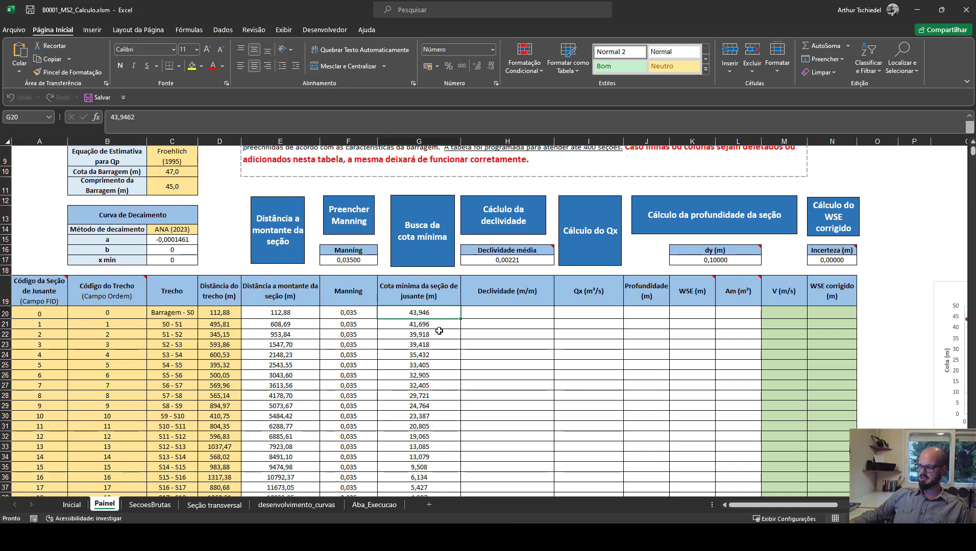
click(596, 358)
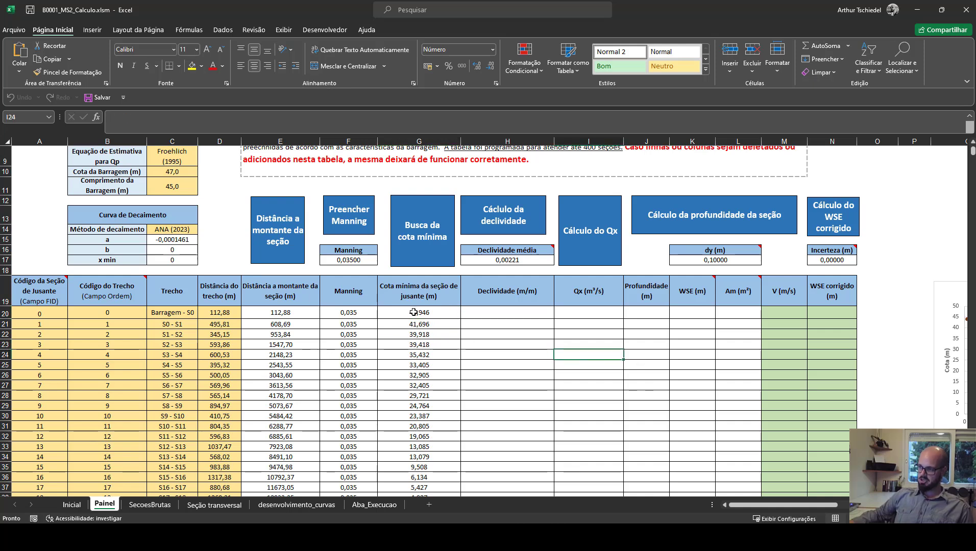
click(498, 211)
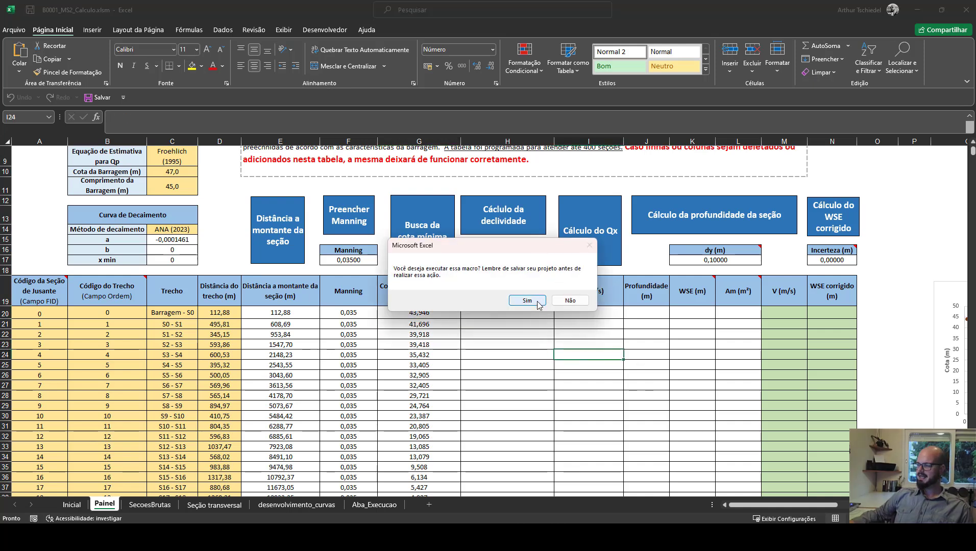
click(540, 300)
click(507, 300)
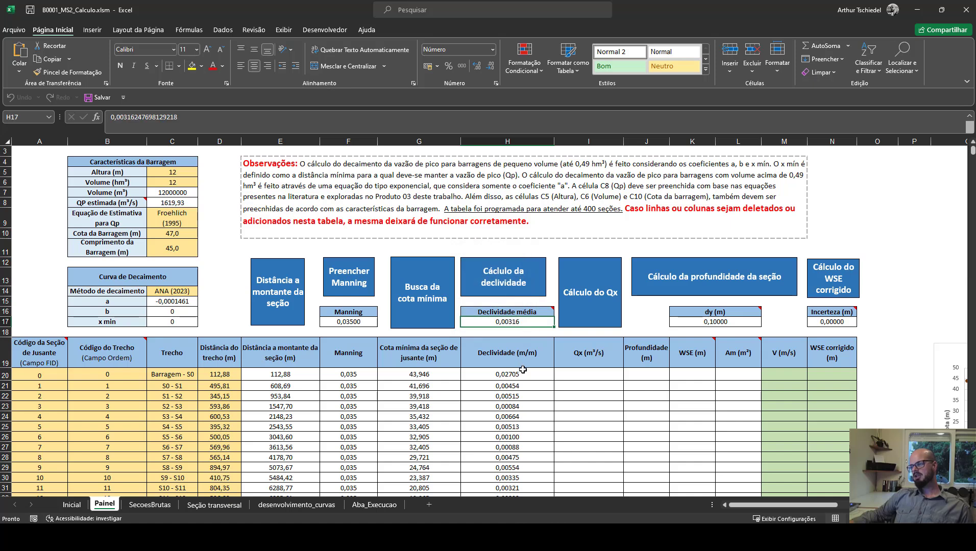
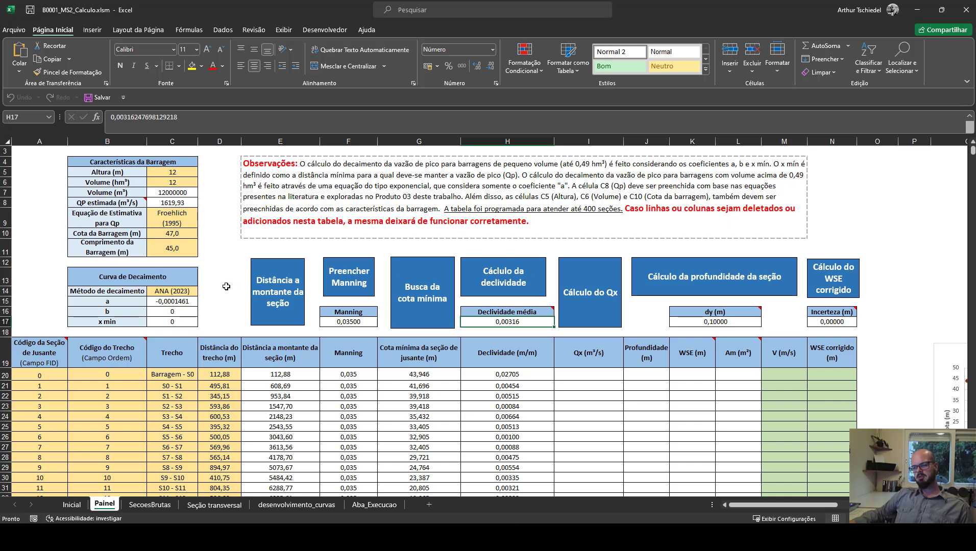
Step: Set the decay curve method to ANA (2014) and run the peak flow (Qx) calculation for all sections
click(158, 292)
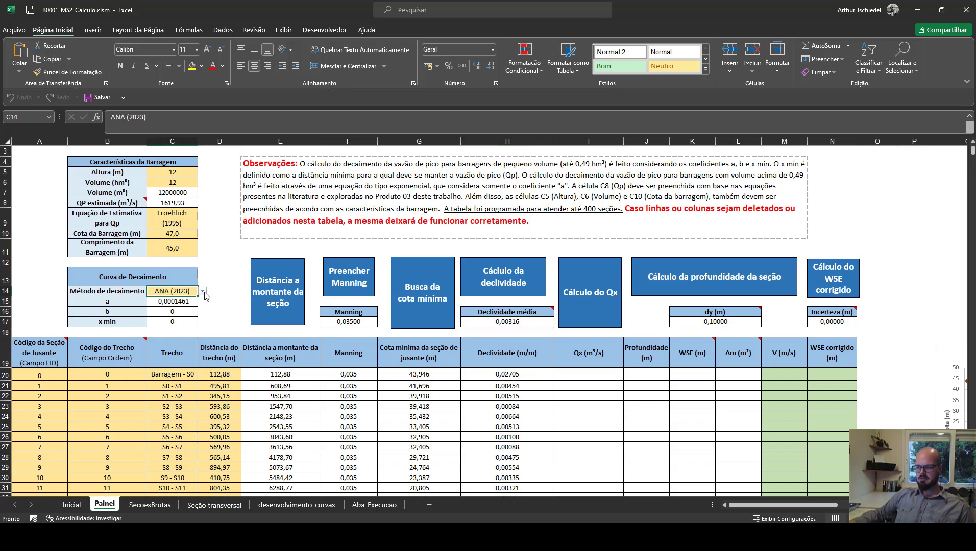
click(203, 292)
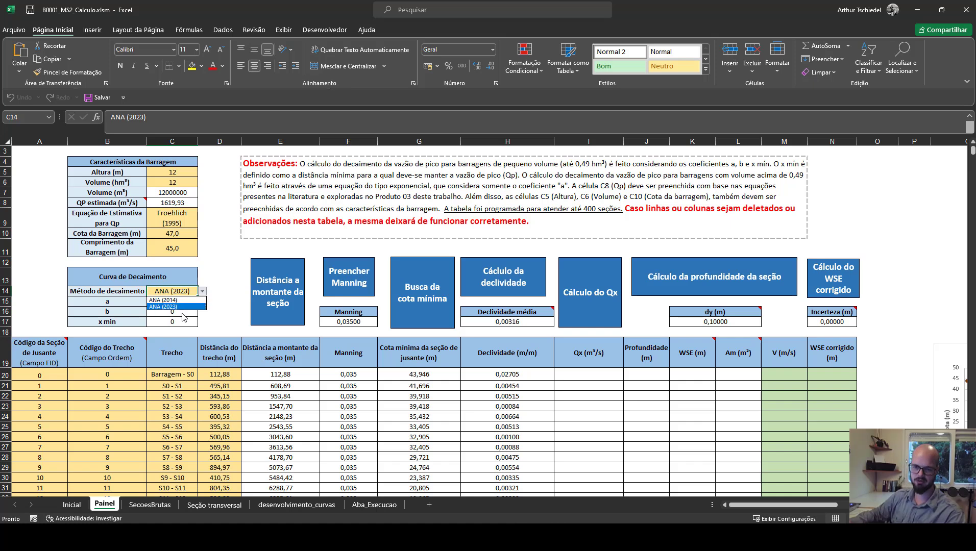
click(193, 301)
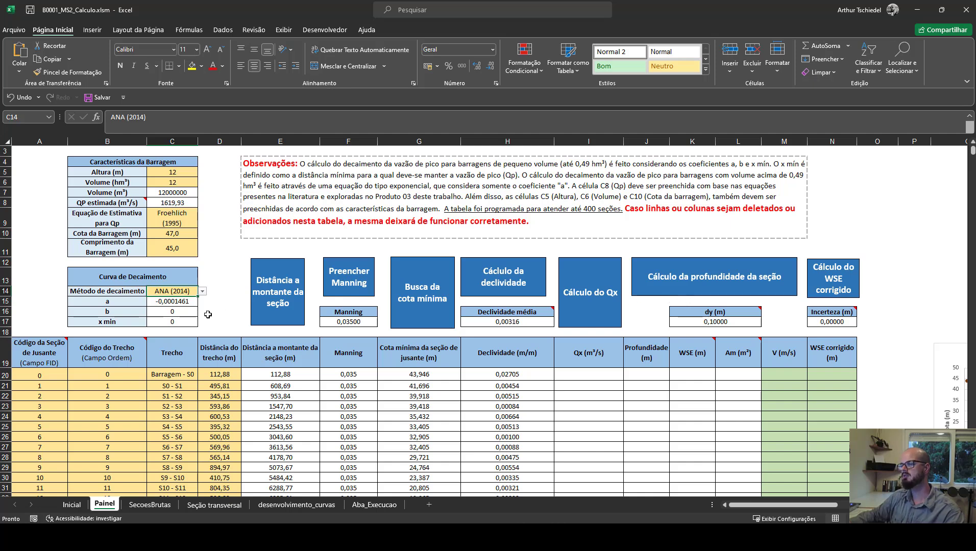
click(603, 278)
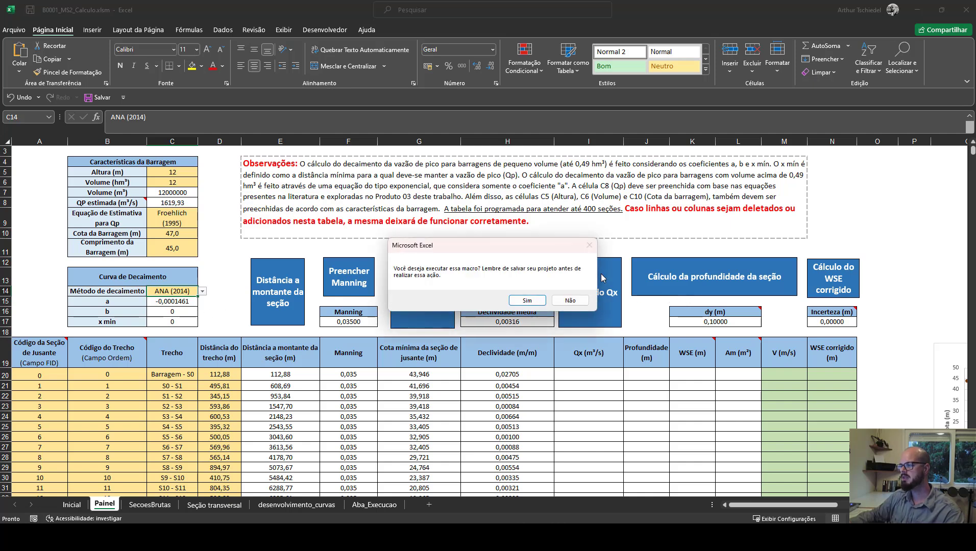
click(526, 300)
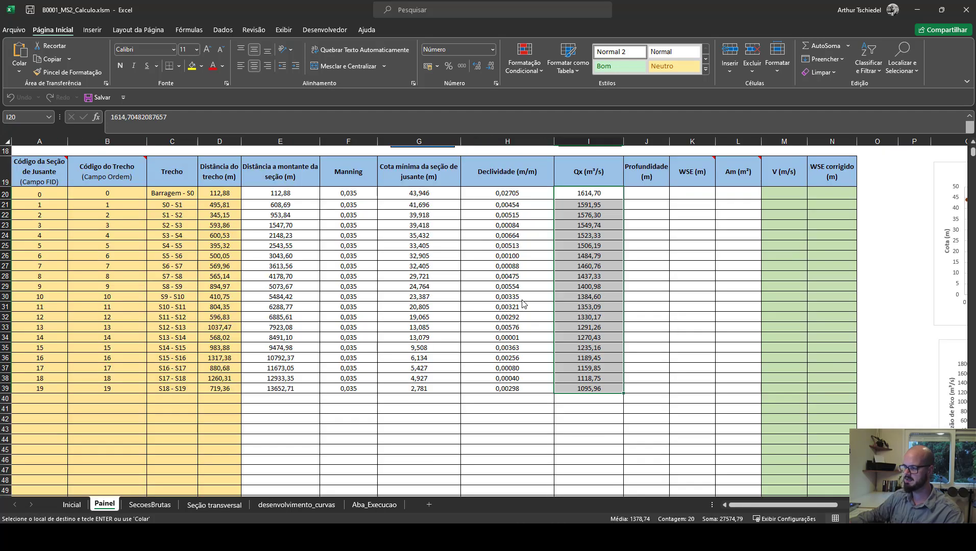
Step: Compare the first section's Qx with the dam's estimated peak flow, and check the Qx of the last section
scroll(531, 364, up, 1)
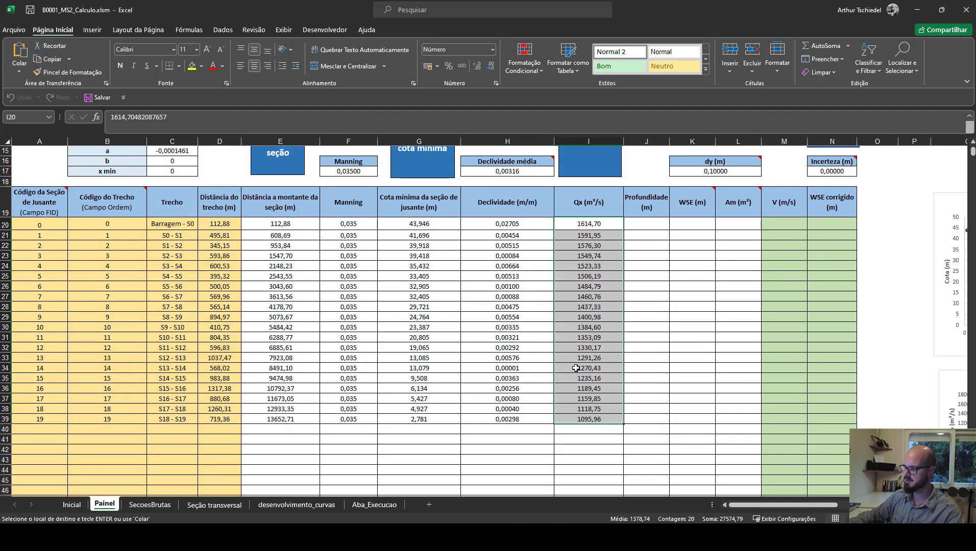
scroll(543, 251, up, 2)
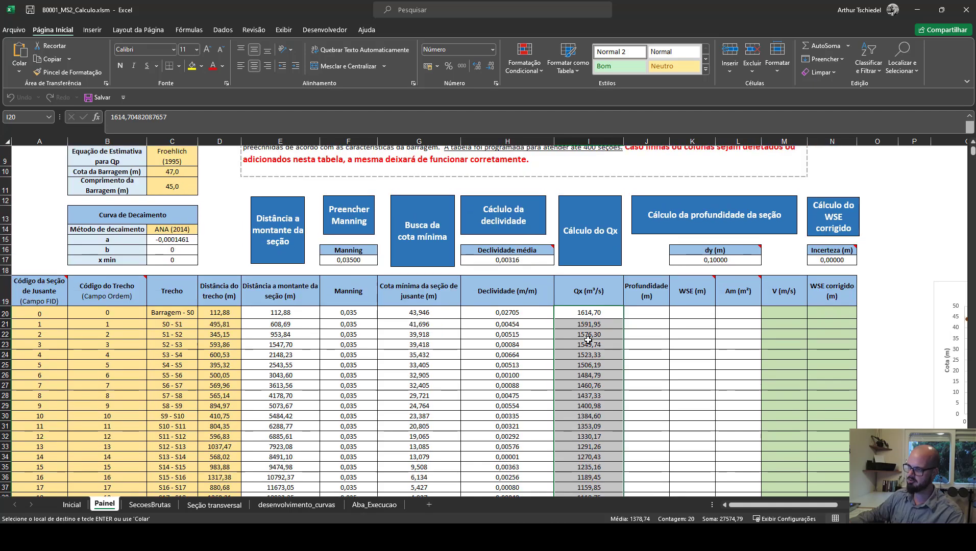
click(592, 313)
scroll(357, 255, up, 1)
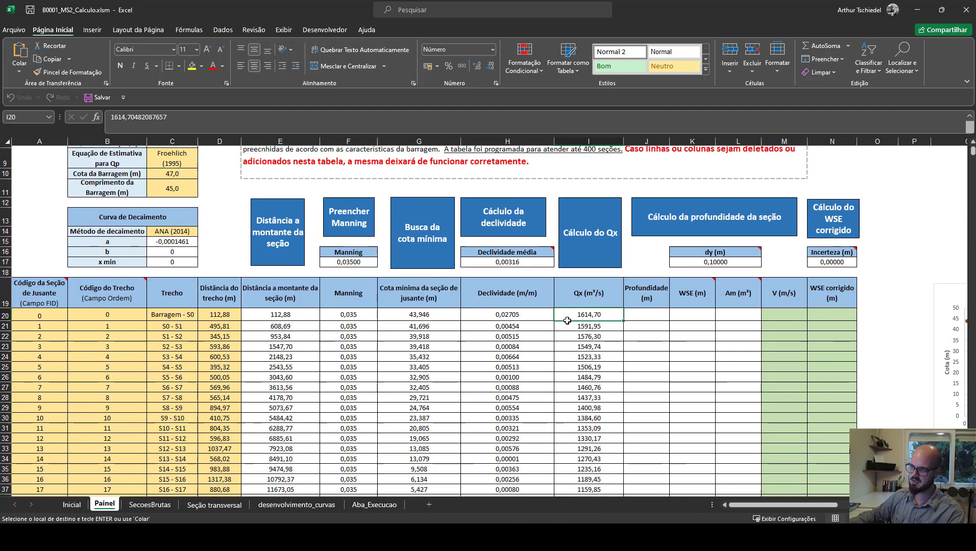
click(171, 174)
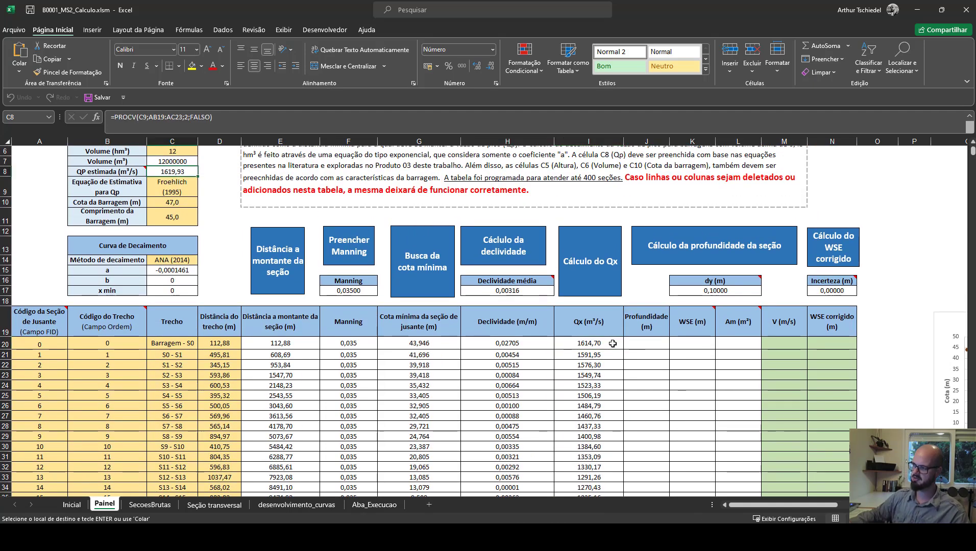
click(613, 344)
scroll(589, 356, down, 1)
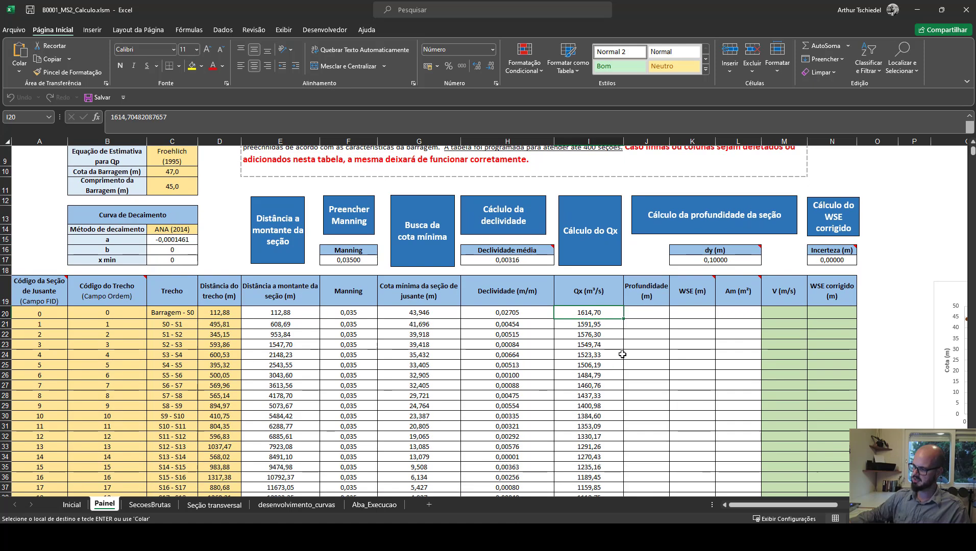
scroll(602, 436, down, 1)
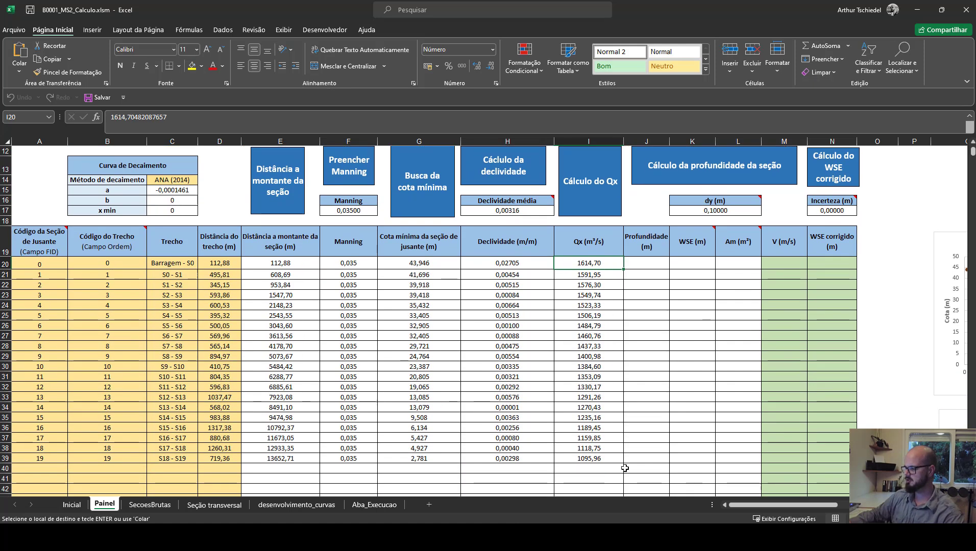
click(597, 462)
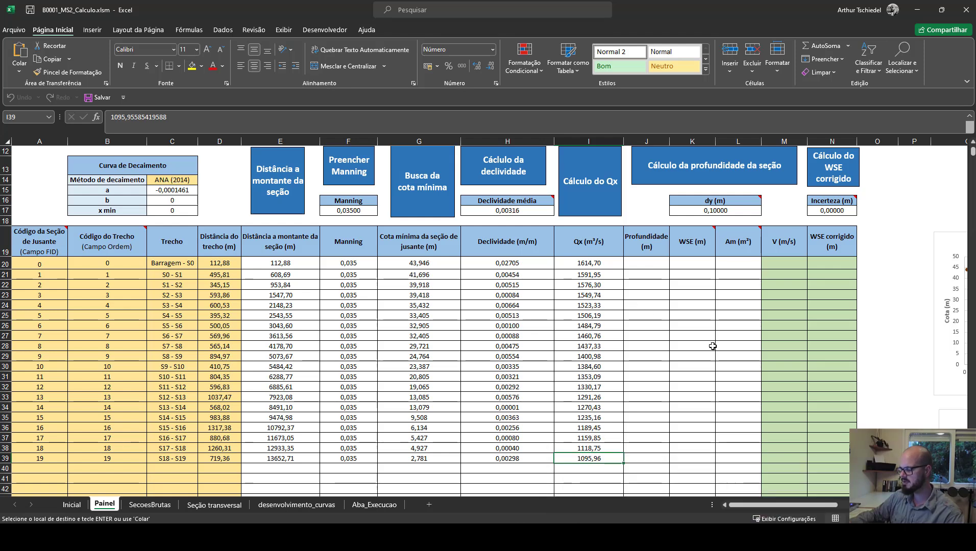
Step: Review the Qx values of all sections and run the section depth calculation macro (Cálculo da profundidade da seção)
scroll(771, 411, up, 1)
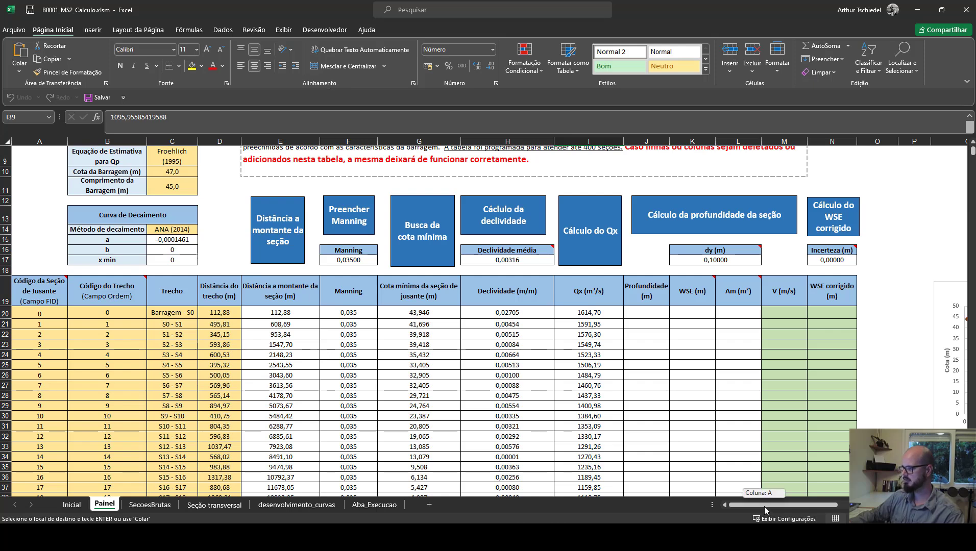
drag(764, 507, 771, 507)
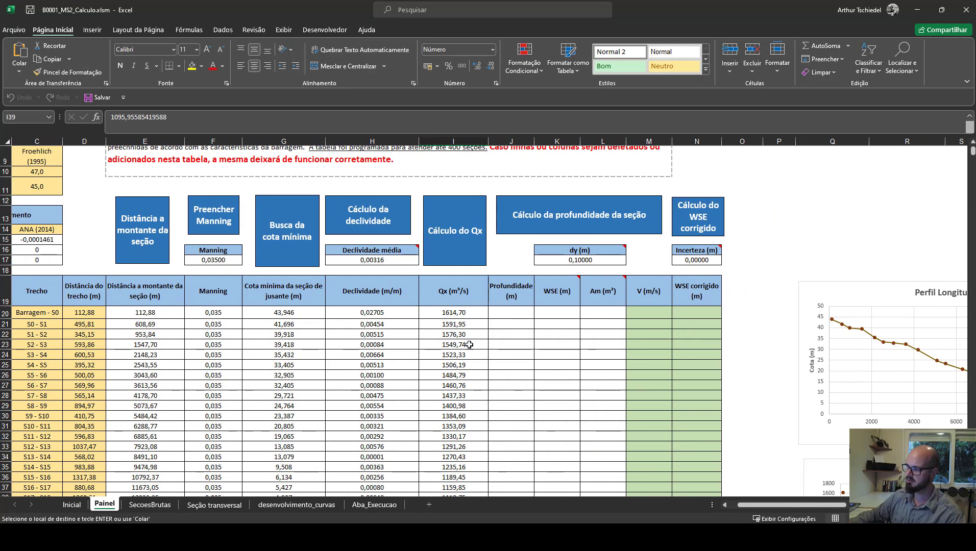
scroll(455, 326, down, 1)
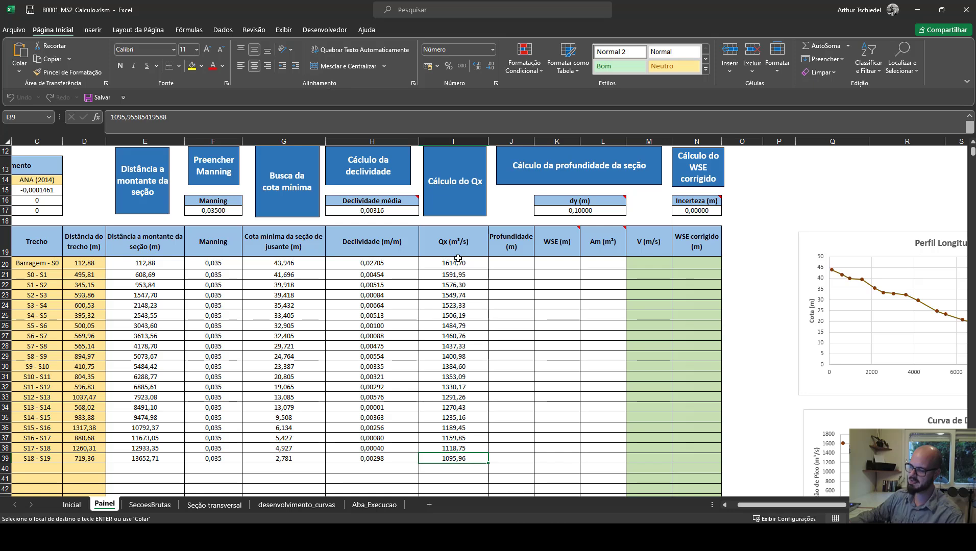
drag(458, 261, 477, 447)
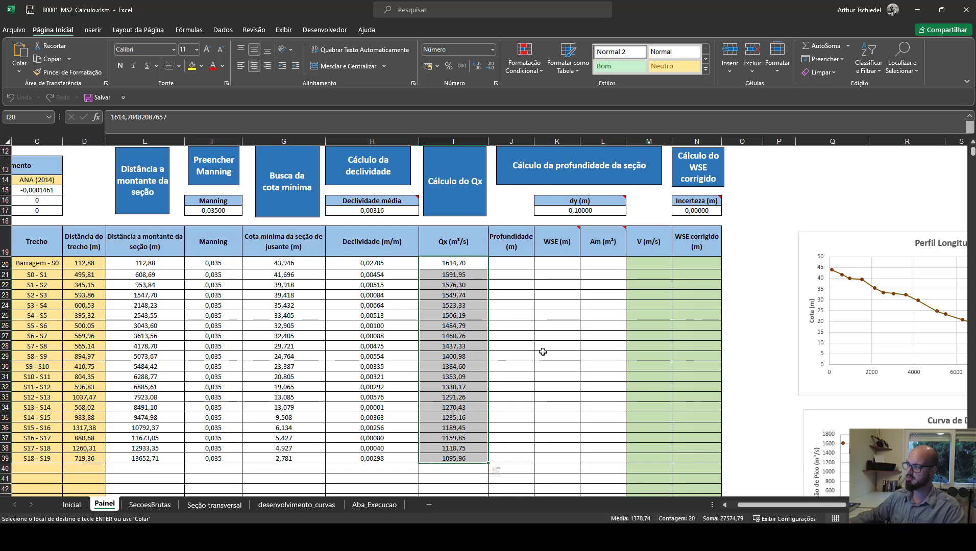
click(575, 176)
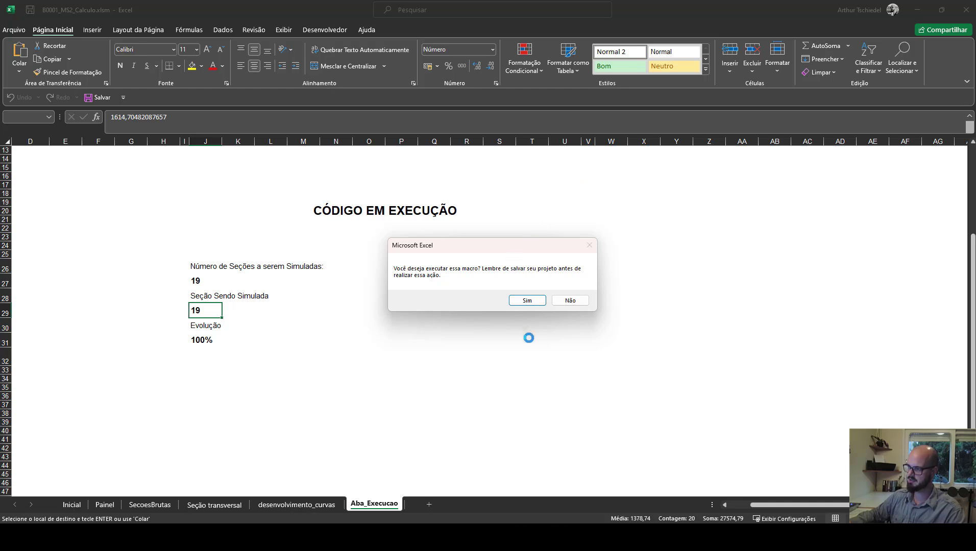
click(538, 301)
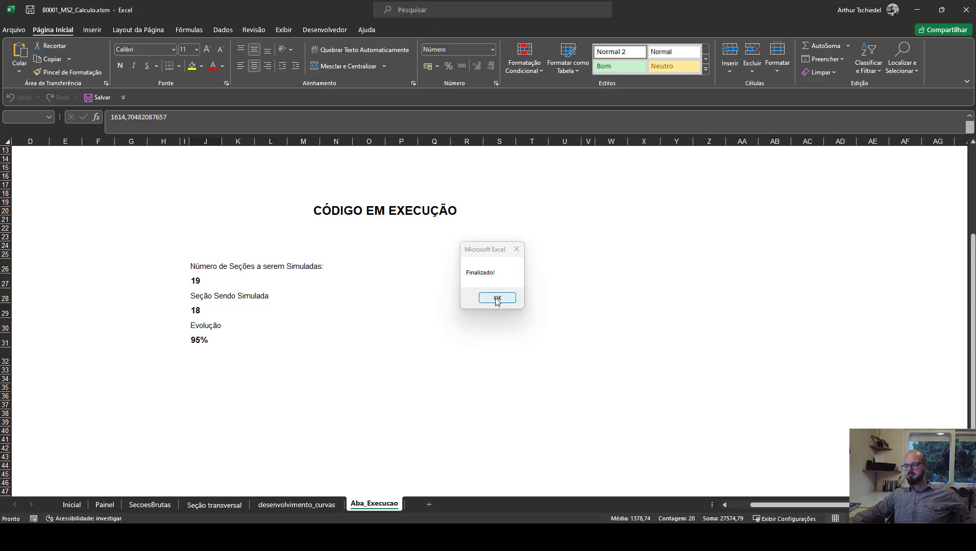
click(495, 299)
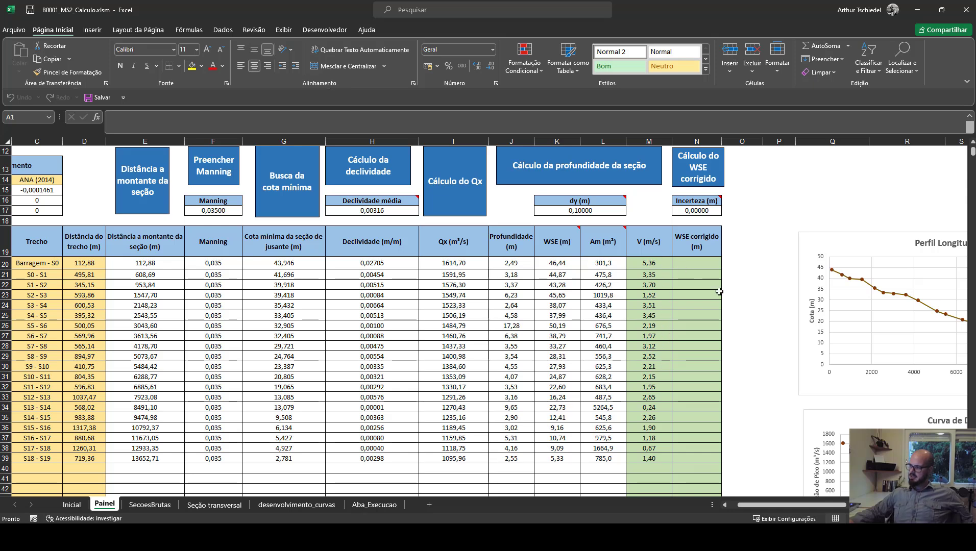
Step: Start the corrected WSE macro but decline it, and move the Perfil Longitudinal do Trecho Simulado chart closer to the results table
click(699, 177)
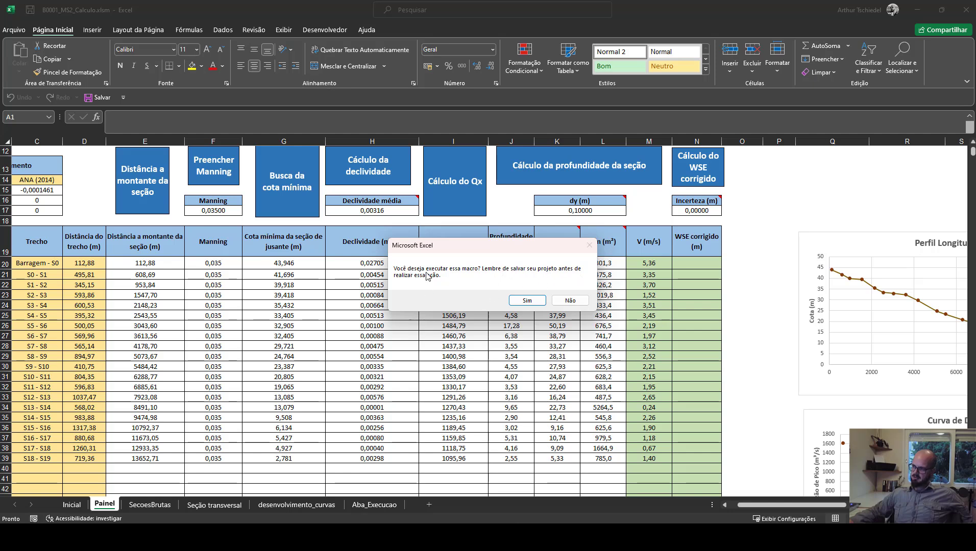
click(585, 302)
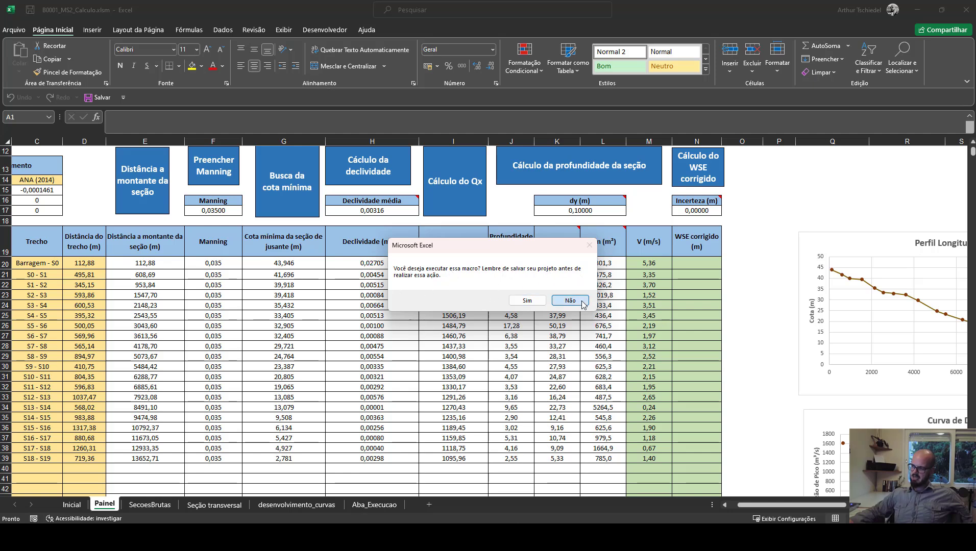
scroll(111, 194, down, 2)
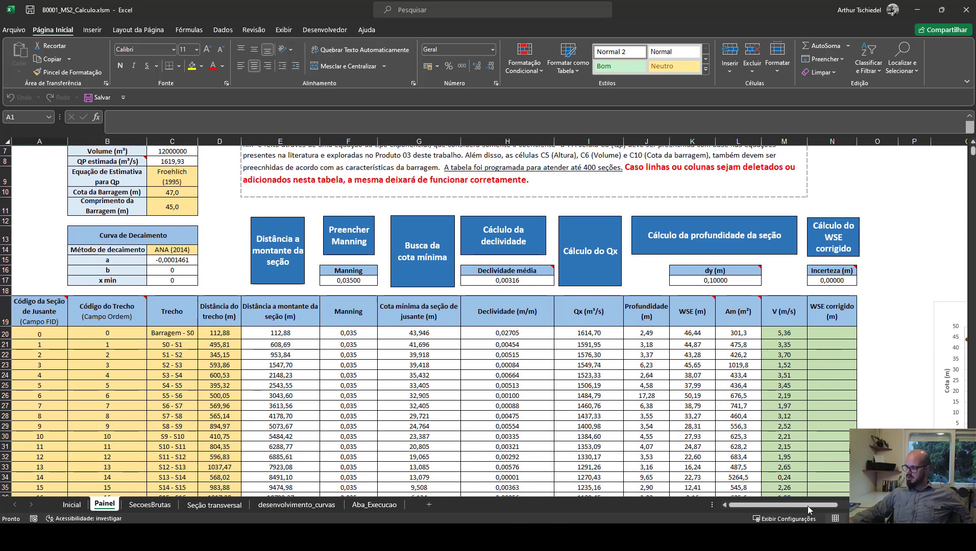
drag(808, 506, 846, 508)
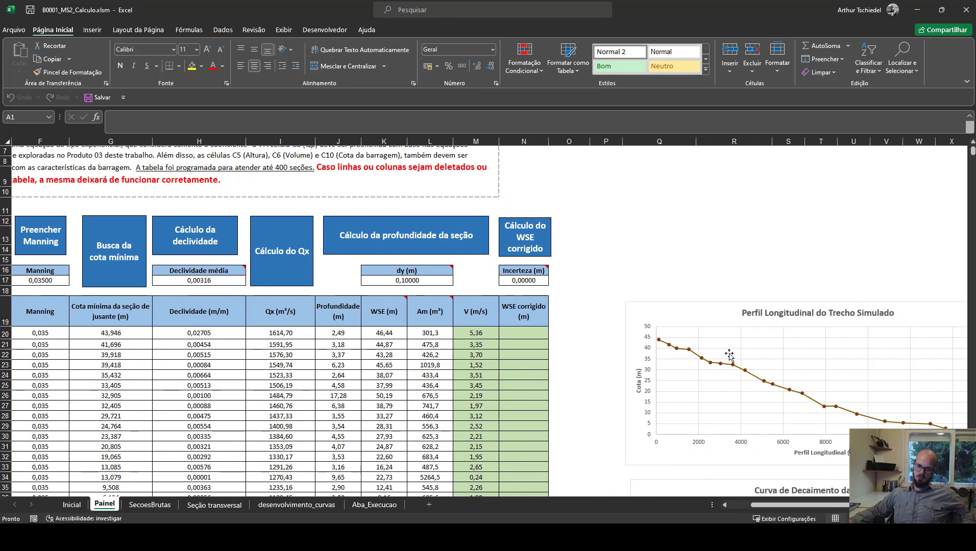
drag(675, 317, 628, 308)
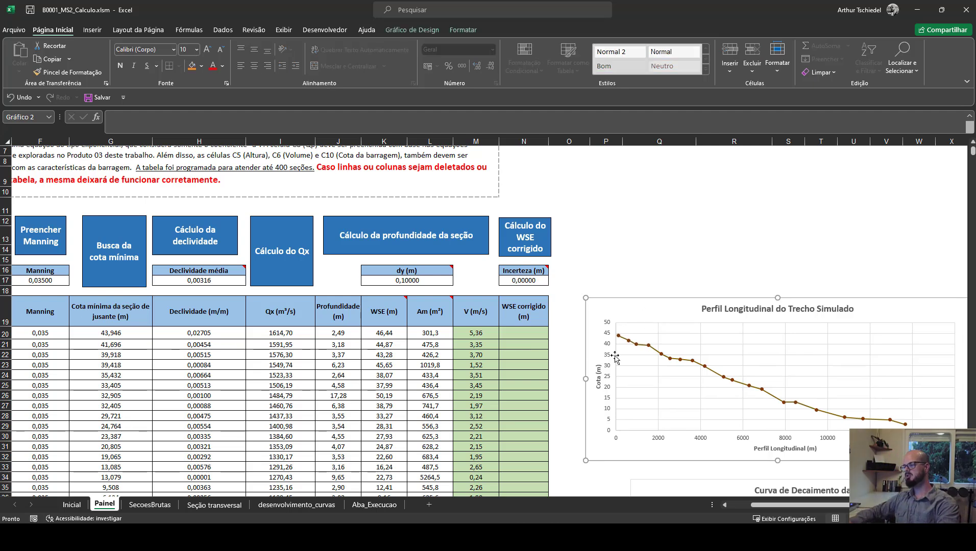
Step: Set the Y values of the profile chart's WSE corrigido series to the WSE column range K20:K39
right_click(648, 338)
click(676, 387)
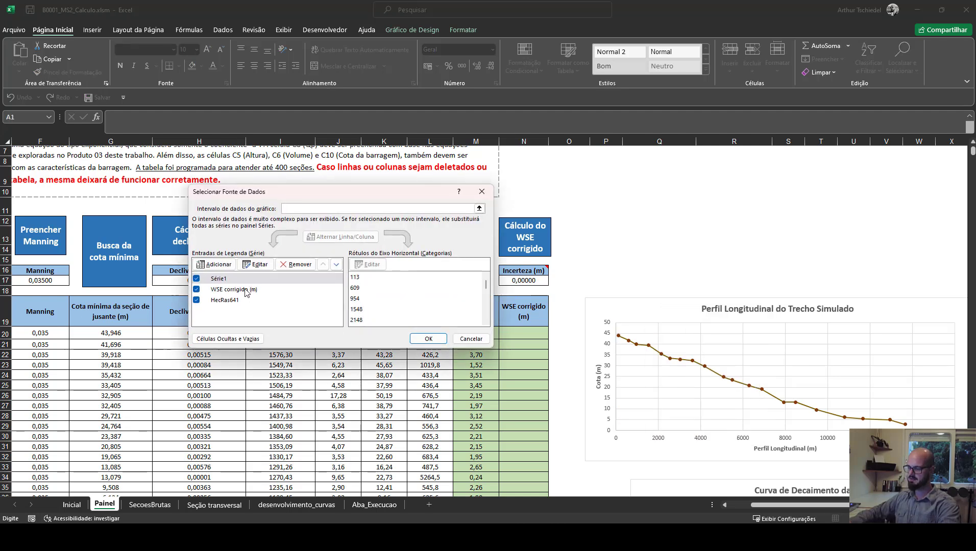
click(258, 290)
click(260, 264)
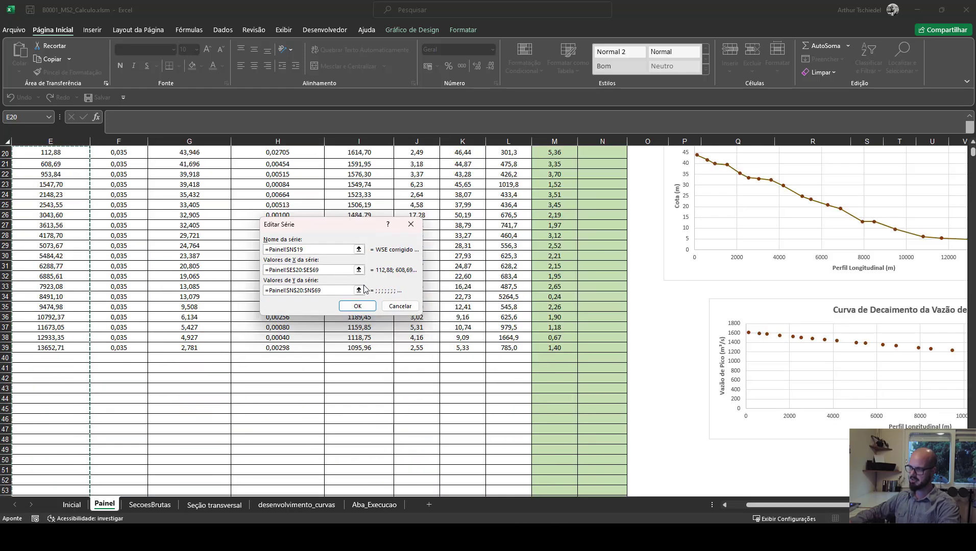
click(359, 290)
scroll(523, 352, up, 3)
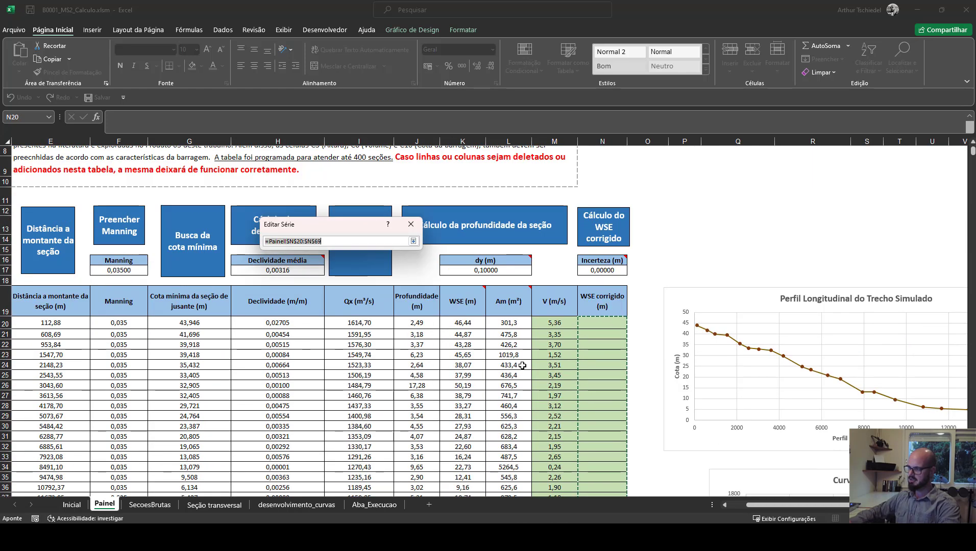
drag(462, 282, 462, 477)
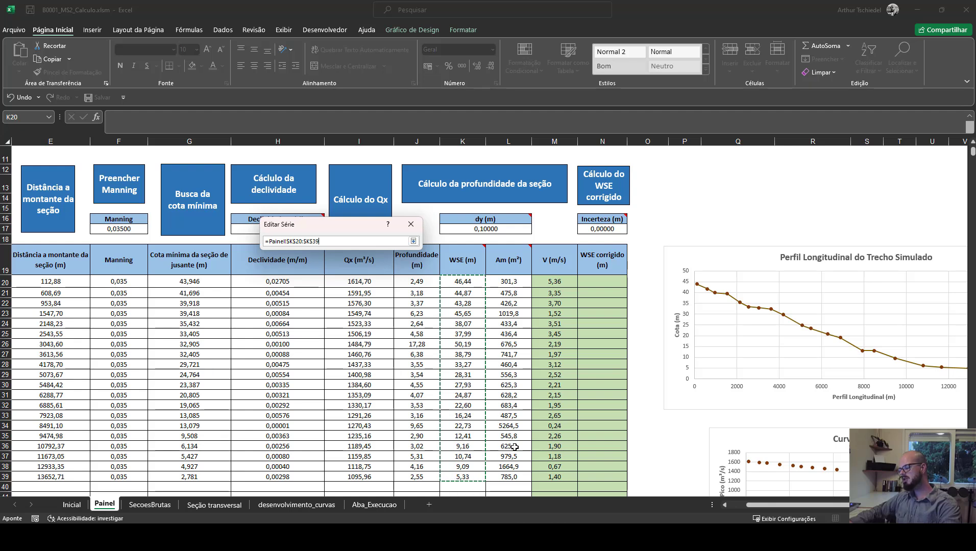
key(Return)
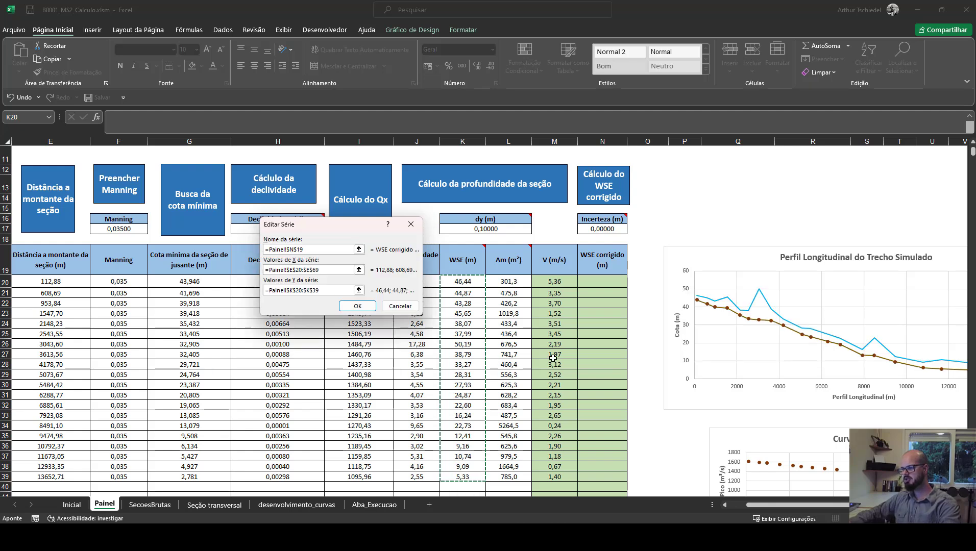
click(370, 308)
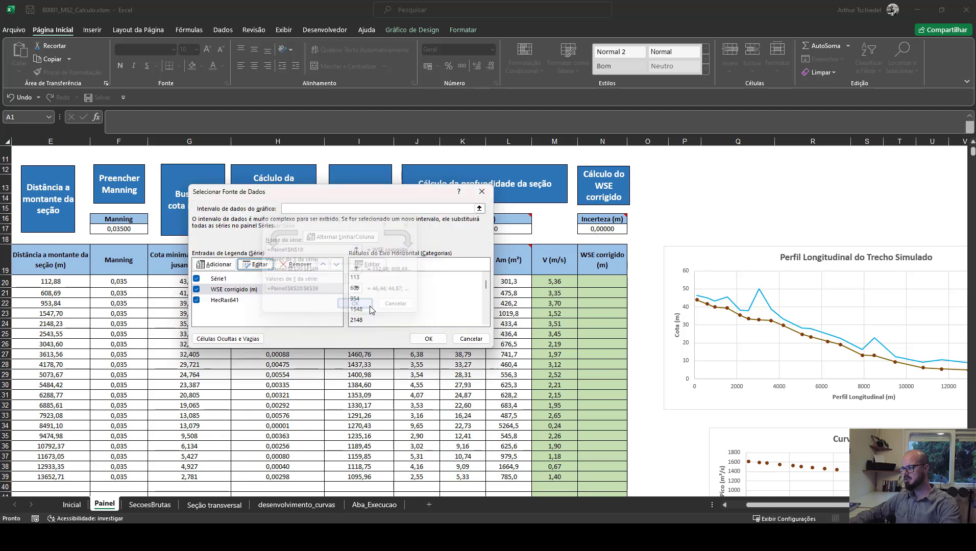
click(428, 339)
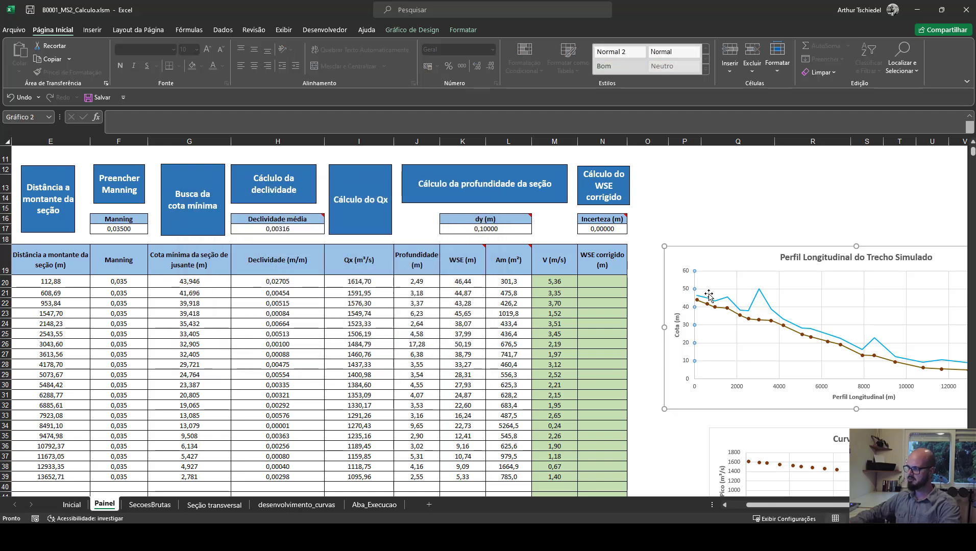
Step: Examine the WSE line in the longitudinal profile chart, inspecting the point at 3614 m
mouse_move(756, 302)
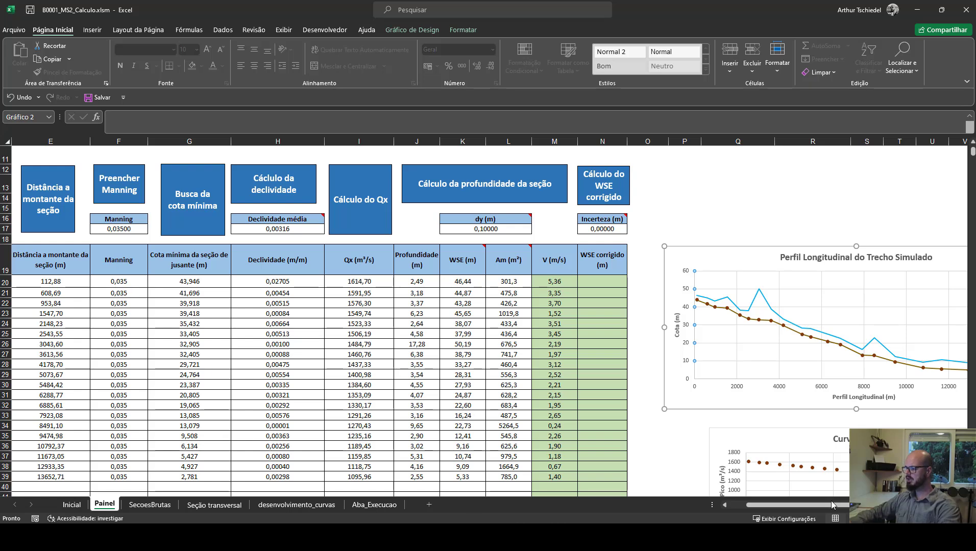
drag(835, 507, 852, 508)
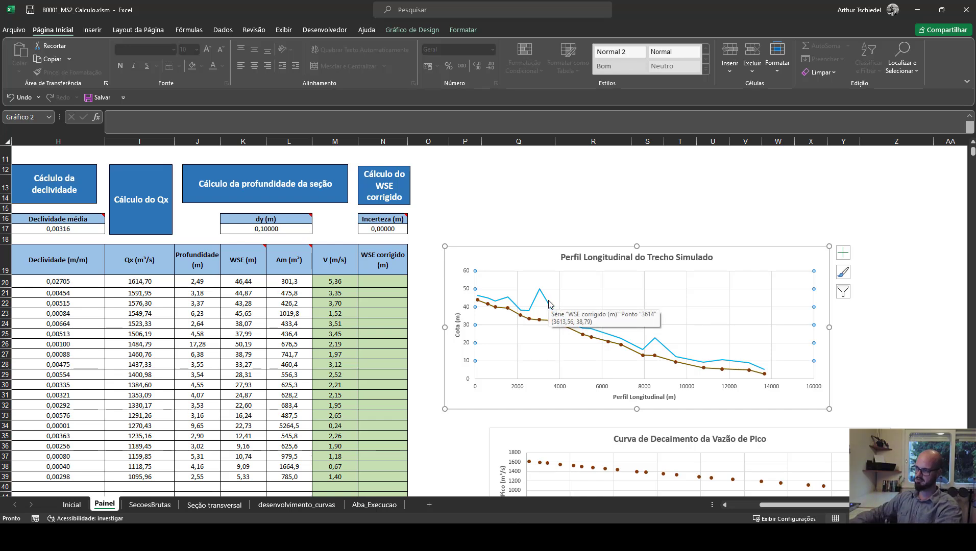
click(549, 304)
click(518, 197)
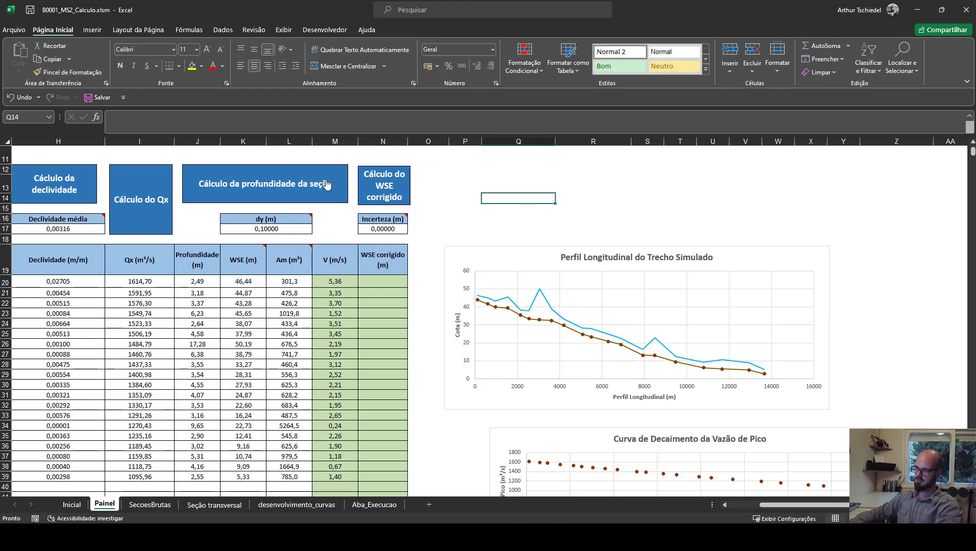
Step: Run the corrected WSE macro (Cálculo do WSE corrigido) for all sections
click(392, 186)
click(524, 300)
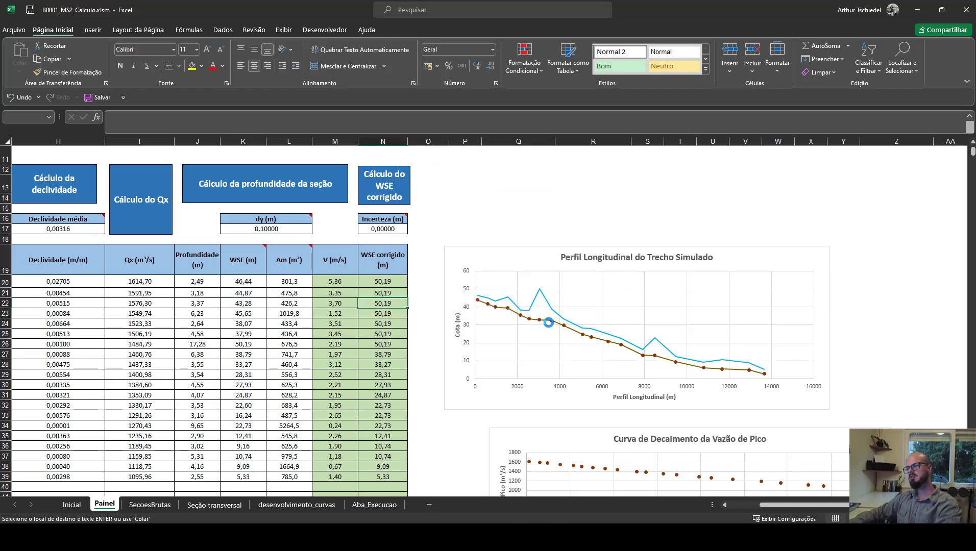
click(494, 313)
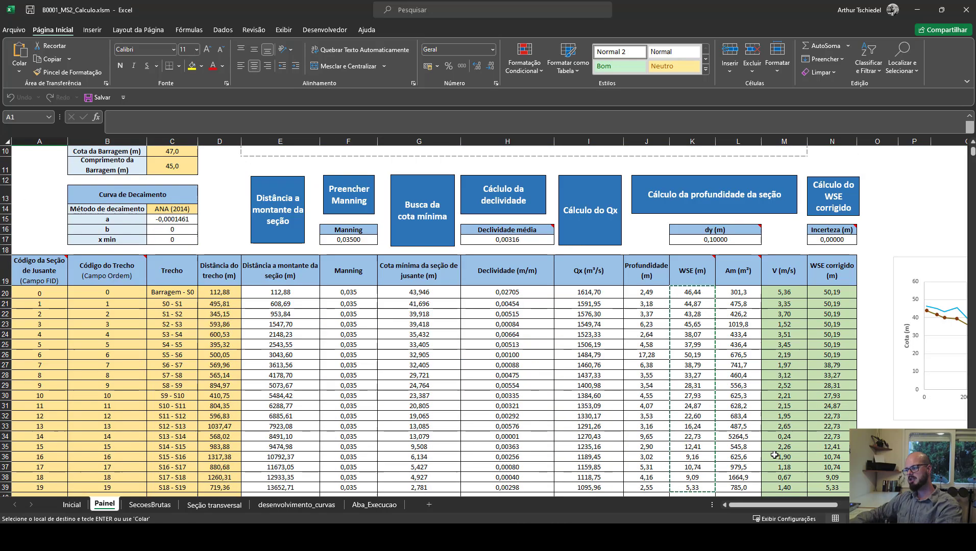
Step: Shift the profile chart series' Y values from the WSE column to the WSE corrigido range N20:N39
scroll(775, 455, down, 1)
drag(797, 504, 833, 504)
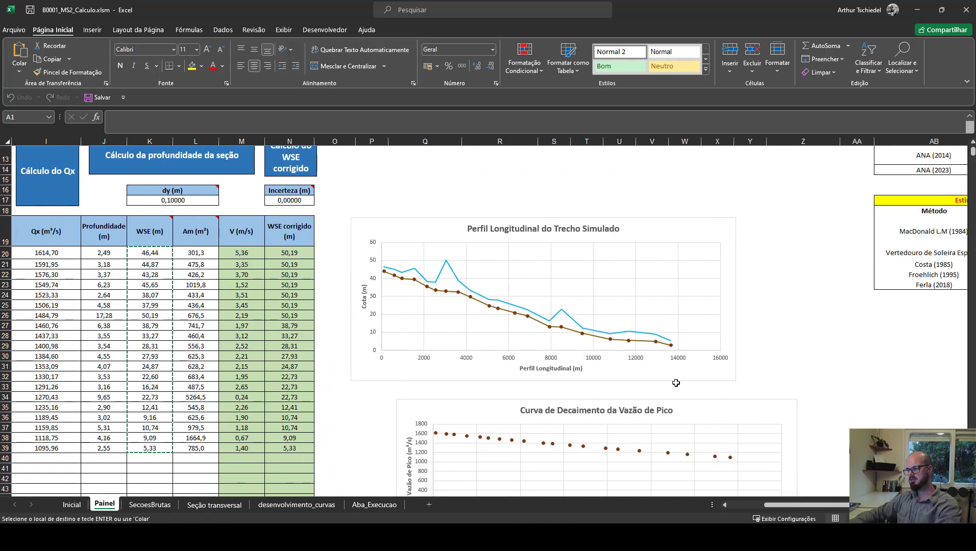
click(452, 273)
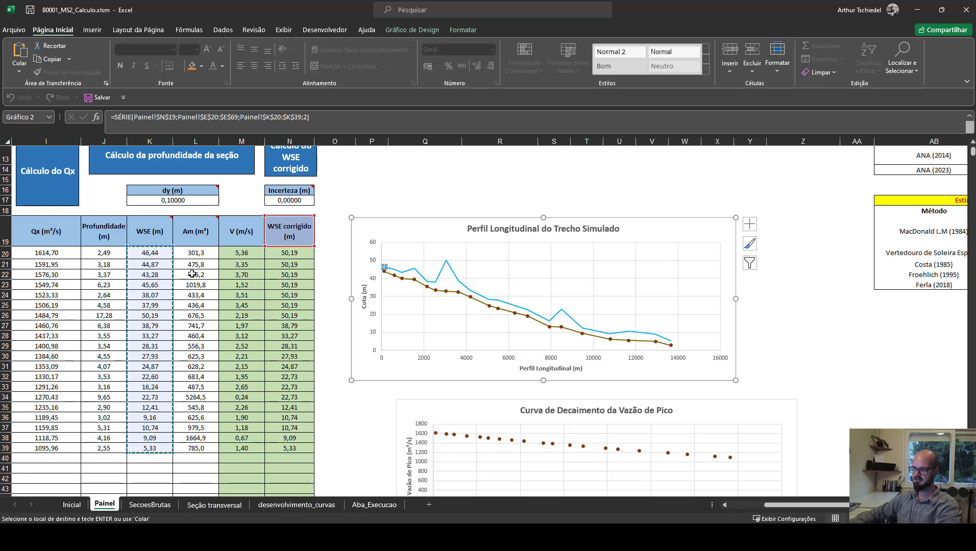
drag(176, 259, 279, 262)
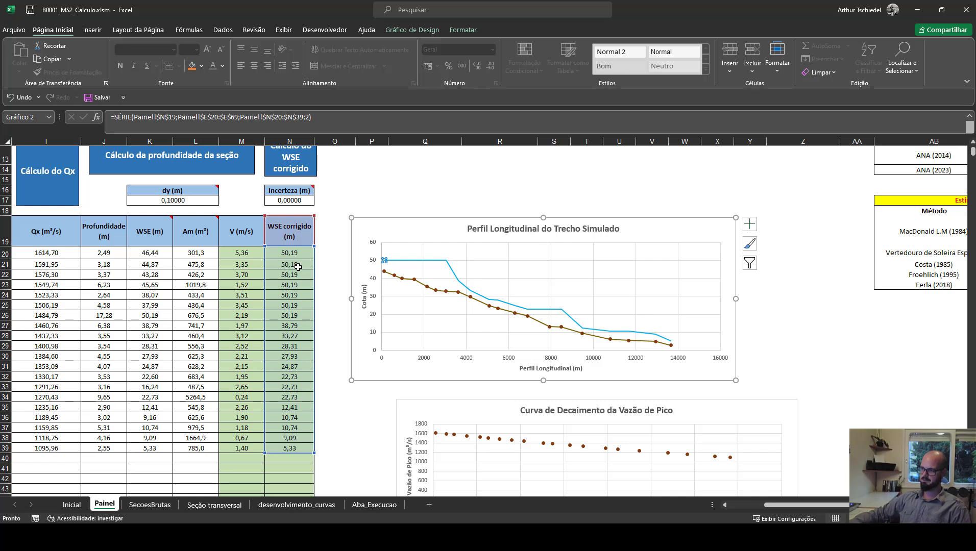
click(391, 194)
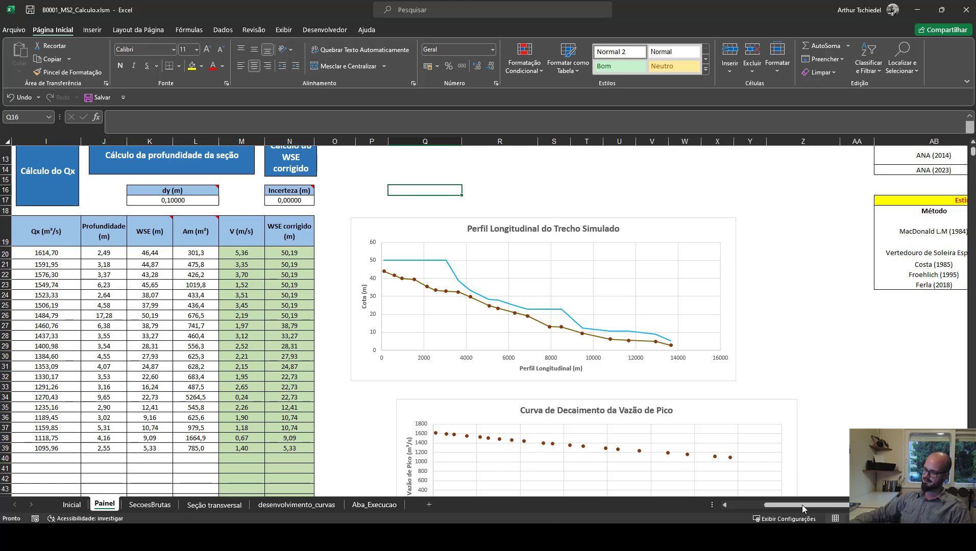
Step: Copy the V (m/s) values in M20:M39 of the Painel sheet
drag(801, 505, 798, 505)
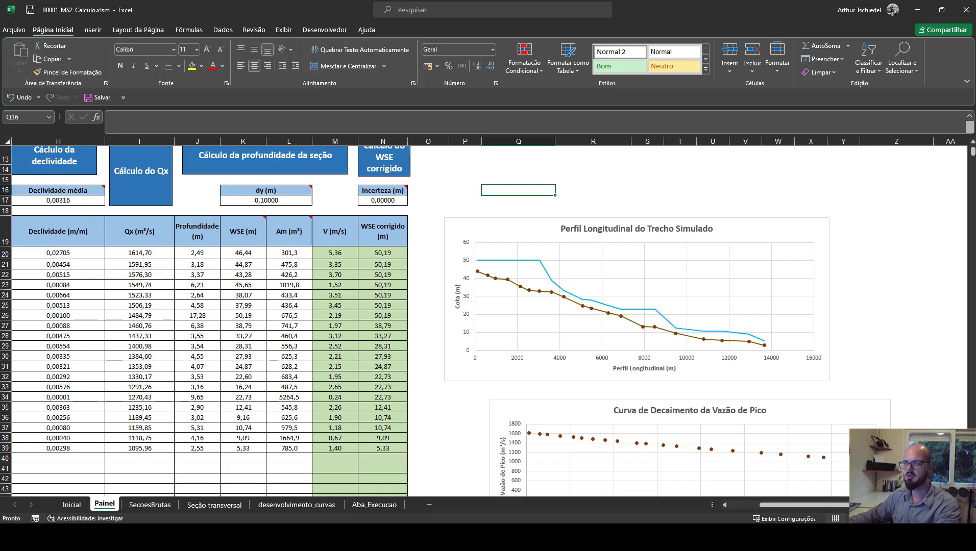
click(363, 262)
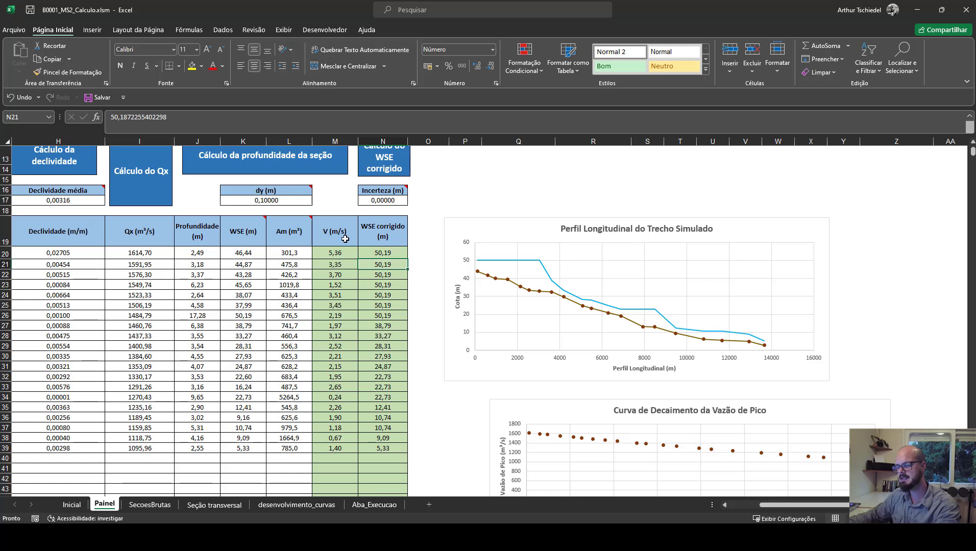
drag(334, 249, 396, 452)
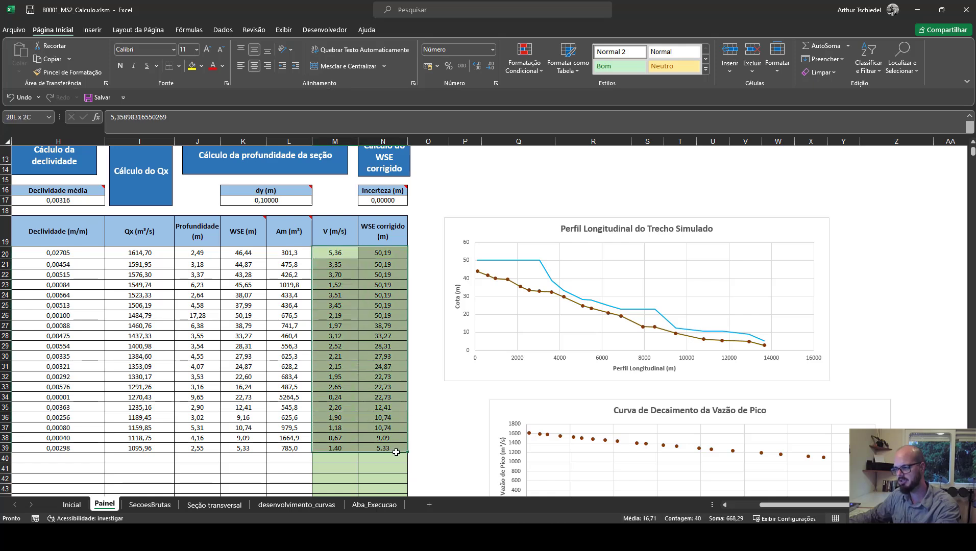
click(342, 270)
drag(339, 248, 337, 449)
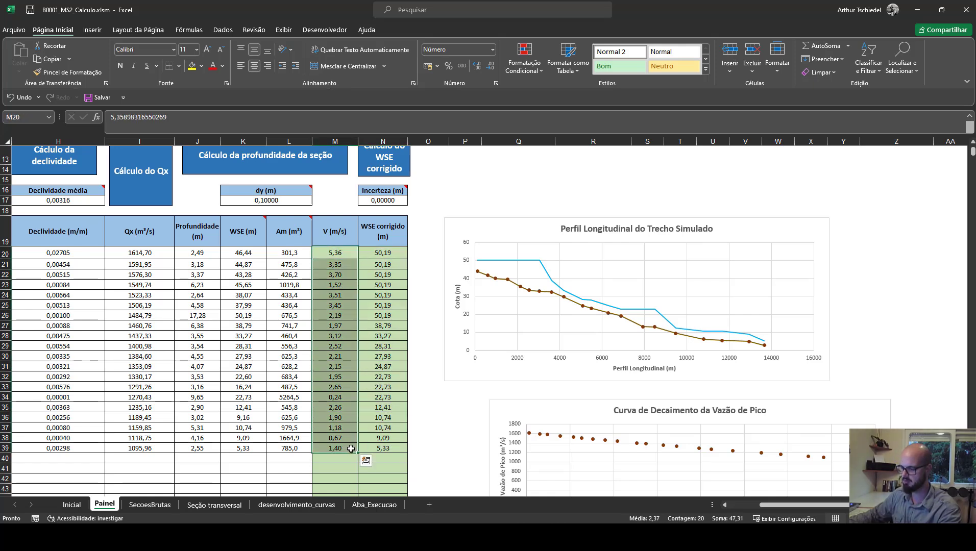
key(ctrl+c)
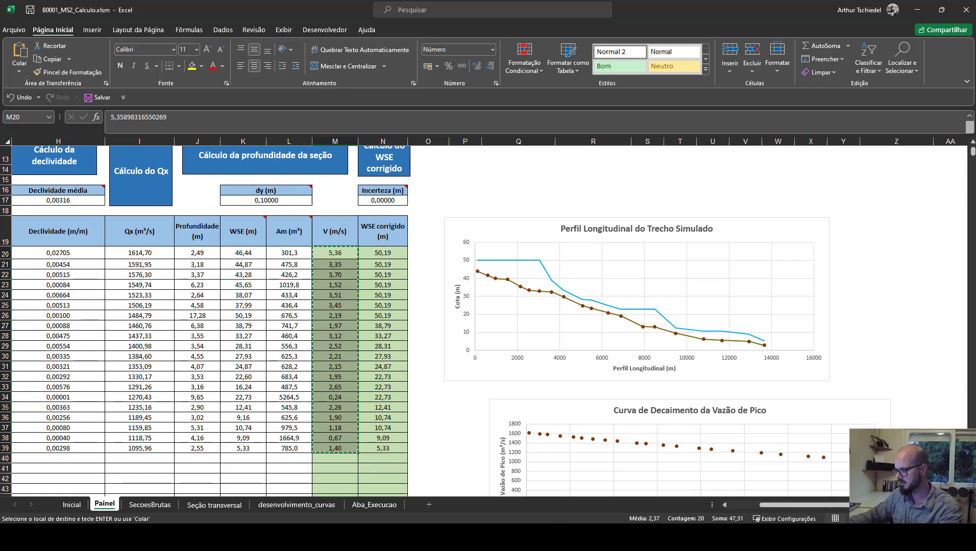
Step: Switch to the MS2_B0001_22S project in ArcGIS Pro, open the B0001_SecTrans attribute table and close the raster pop-up
mouse_move(723, 537)
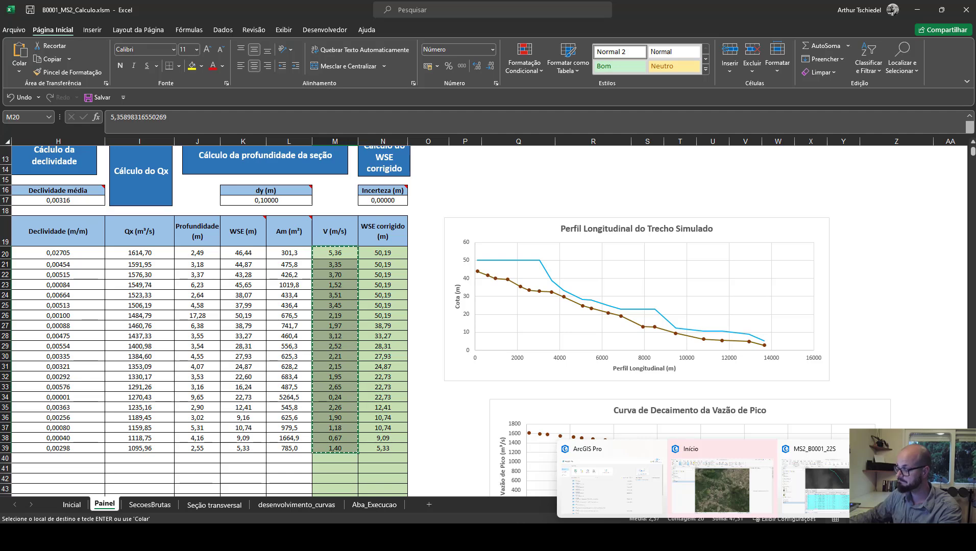
click(800, 486)
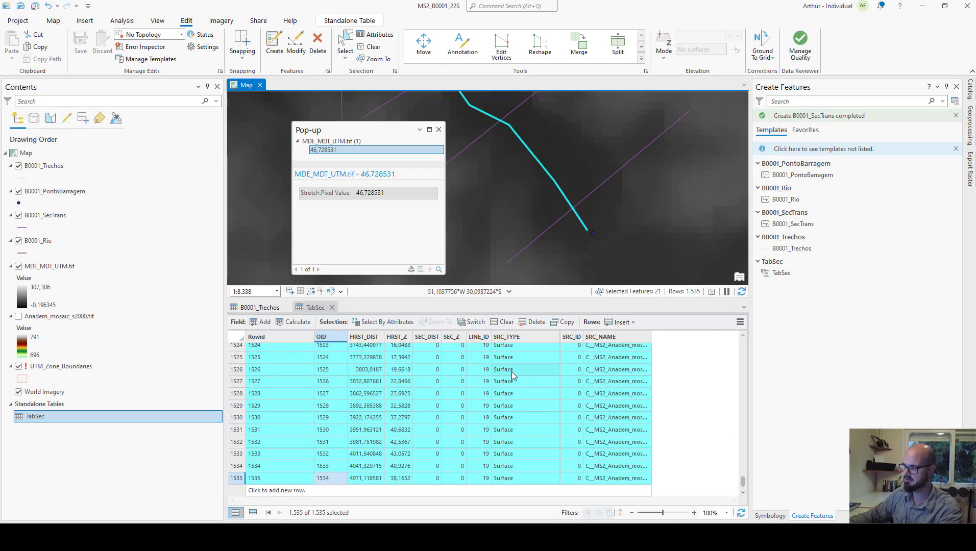
right_click(57, 218)
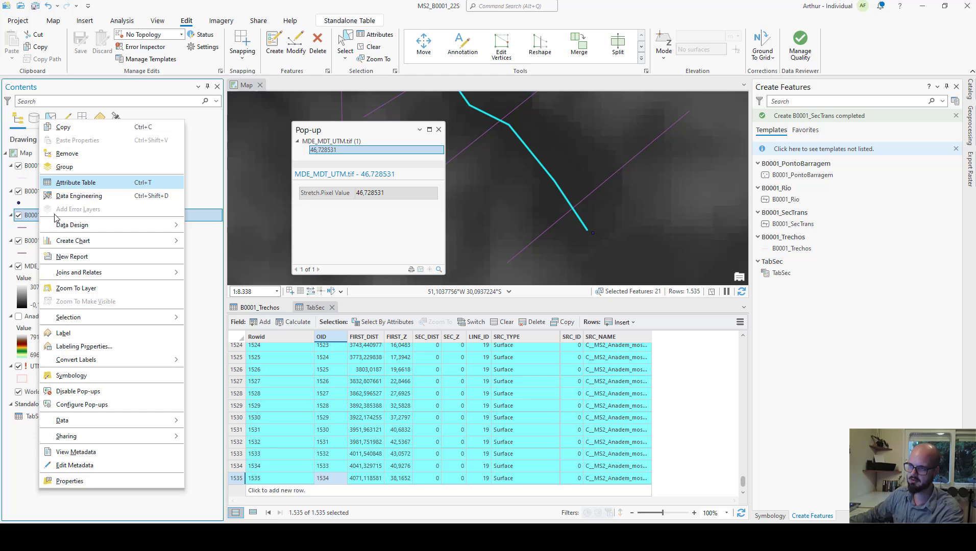
click(93, 183)
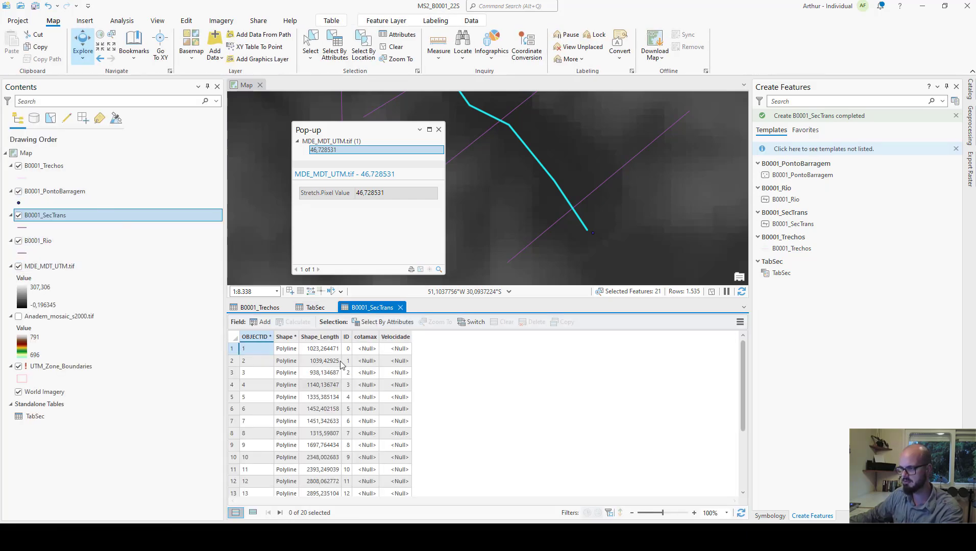
click(439, 129)
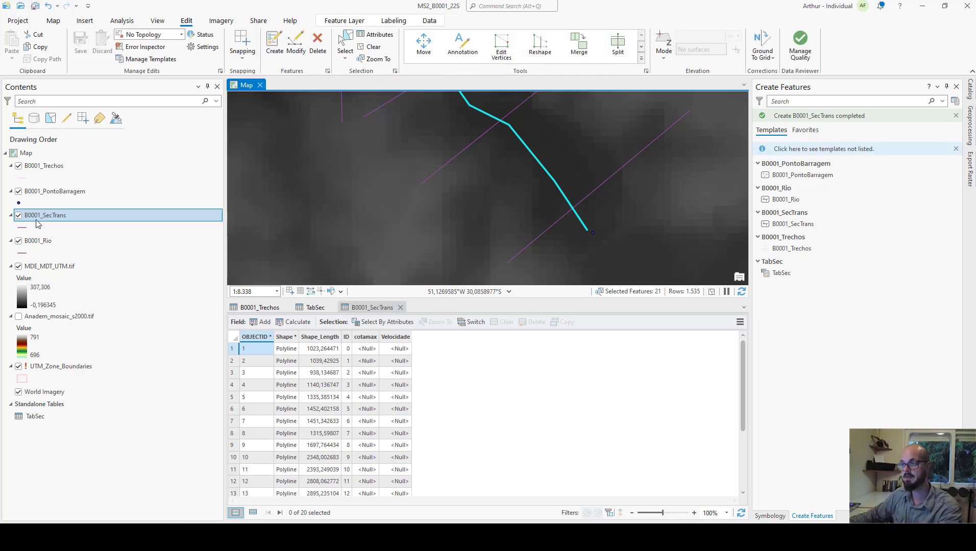
Step: Paste the copied velocities into the Velocidade field of B0001_SecTrans, starting at the first record
click(301, 40)
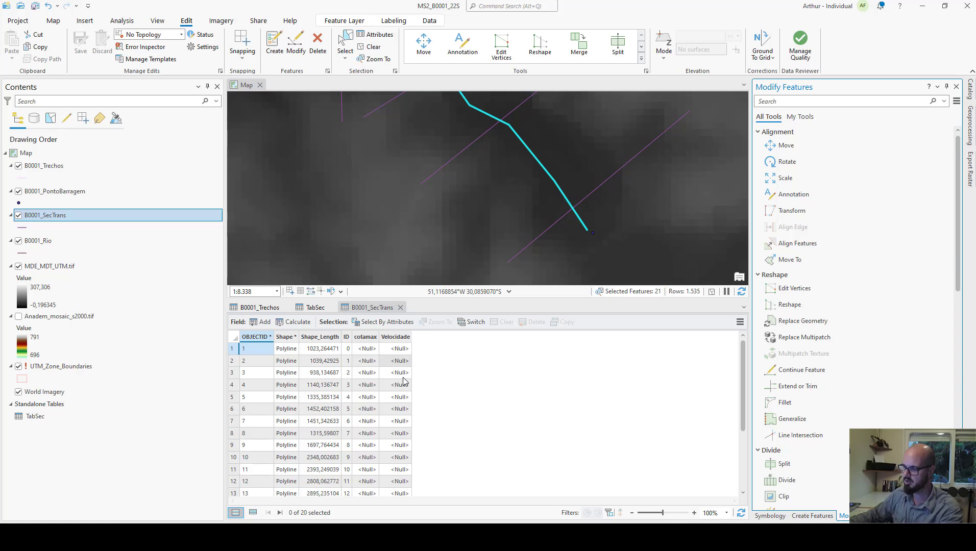
click(396, 349)
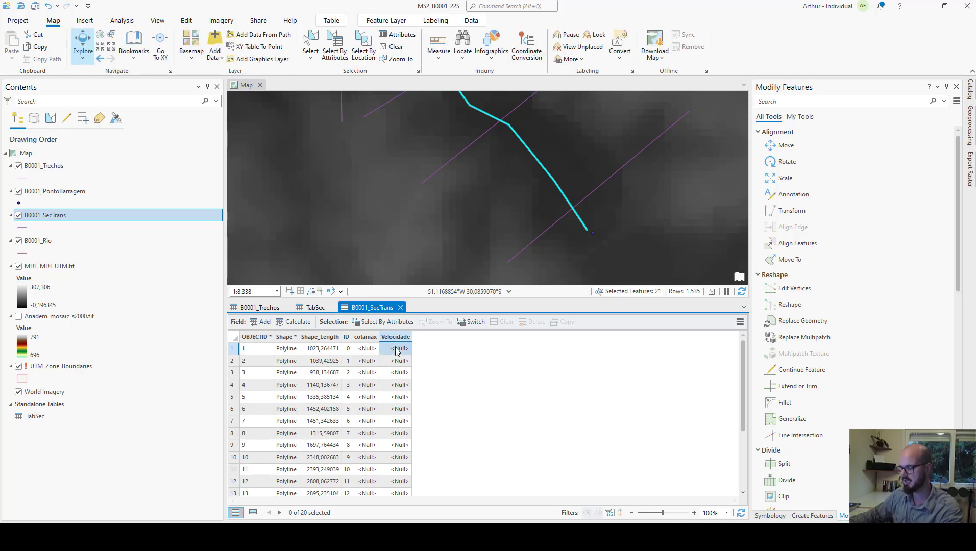
key(ctrl+v)
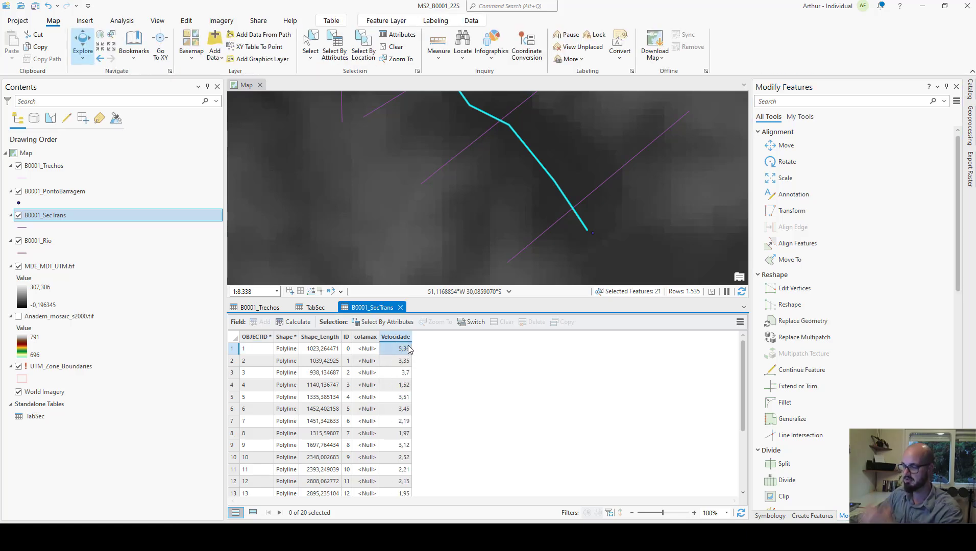
scroll(405, 357, down, 3)
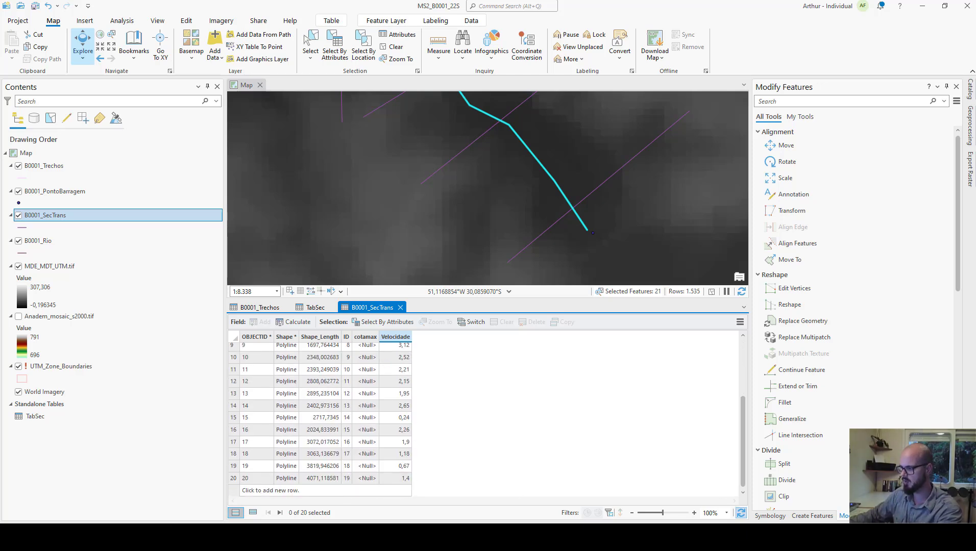
Step: Switch back to the Excel workbook and copy the WSE corrigido values in N20:N39
click(755, 482)
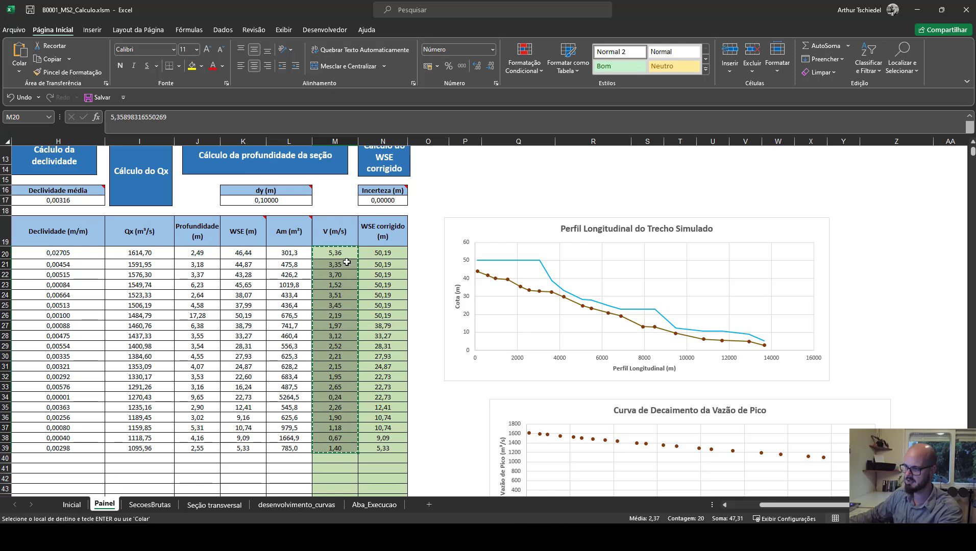
key(ctrl+v)
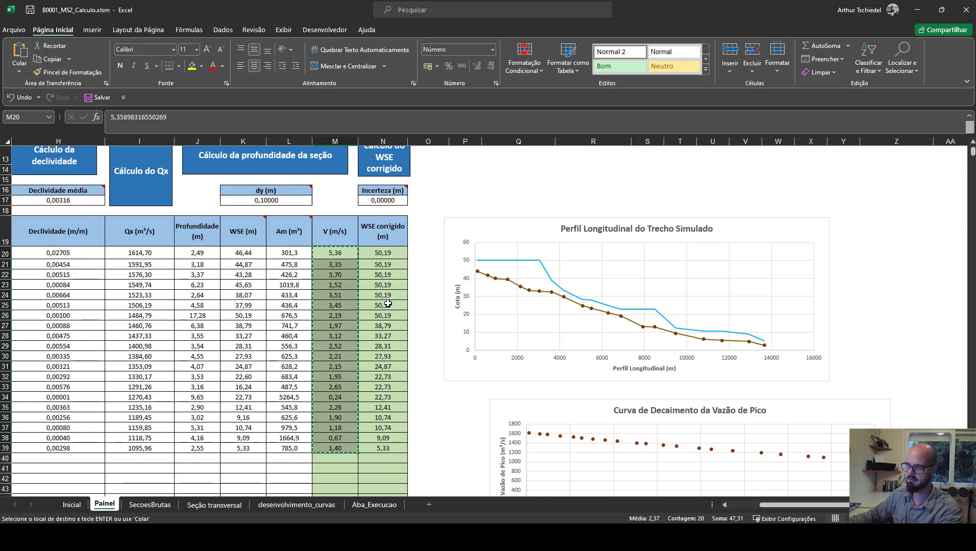
drag(383, 253, 387, 439)
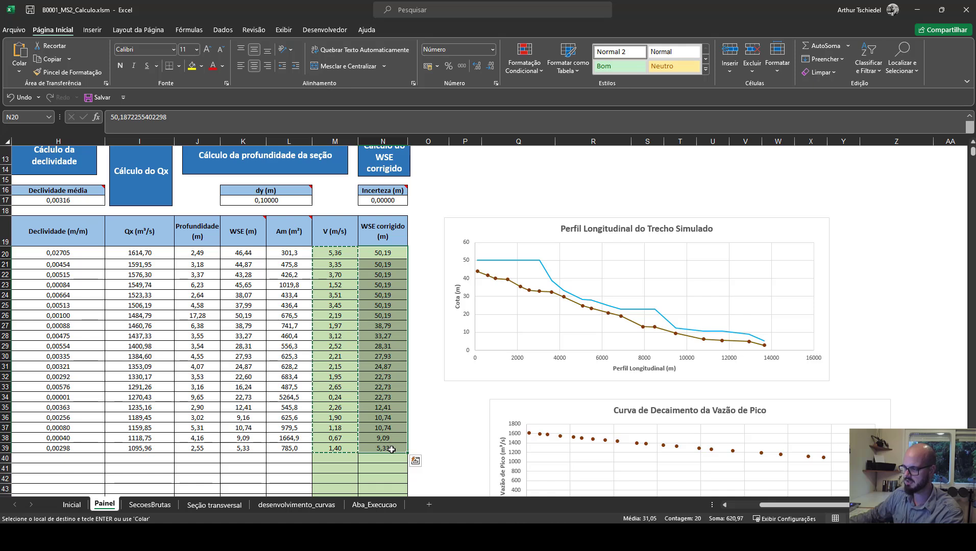
key(ctrl+c)
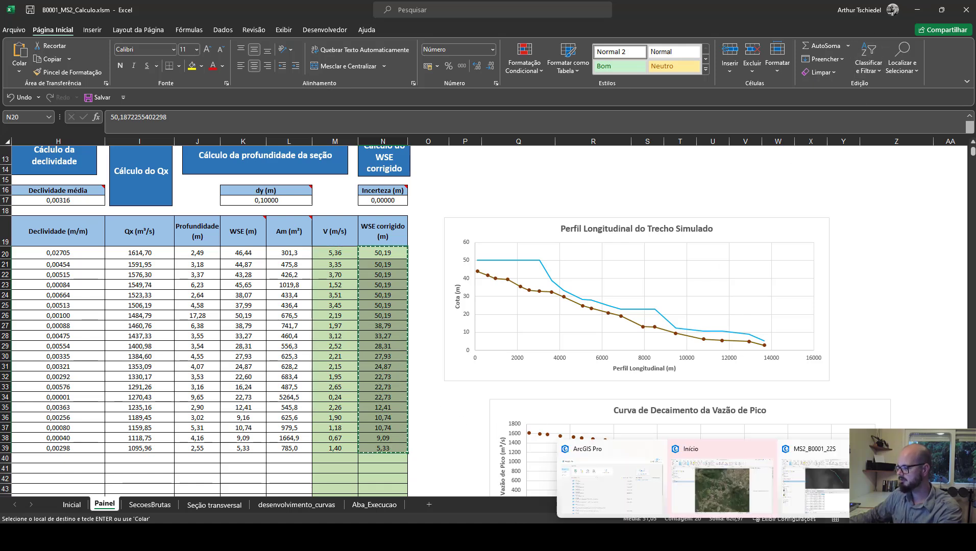
Step: Return to ArcGIS Pro and paste the corrected water levels into the cotamax field of B0001_SecTrans from the first record
mouse_move(722, 537)
click(780, 487)
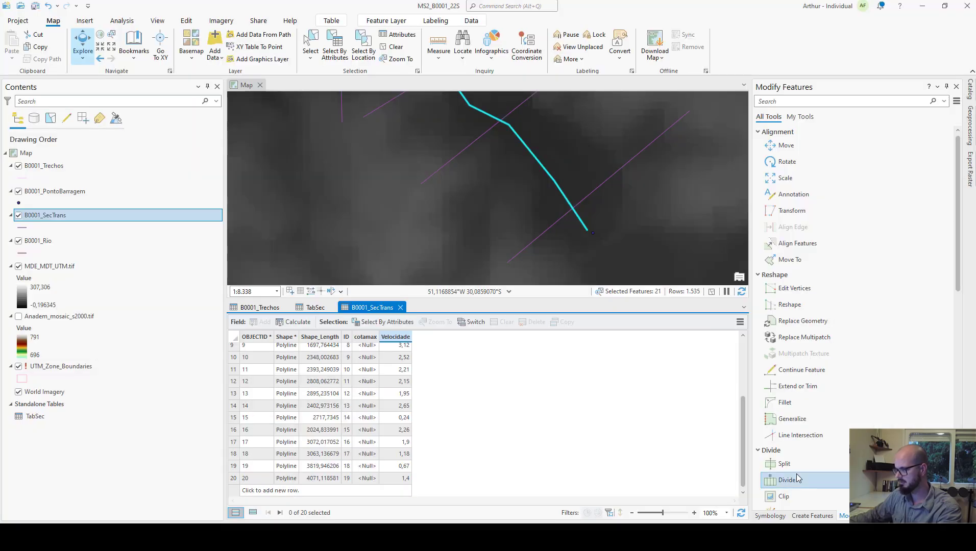
scroll(378, 382, up, 3)
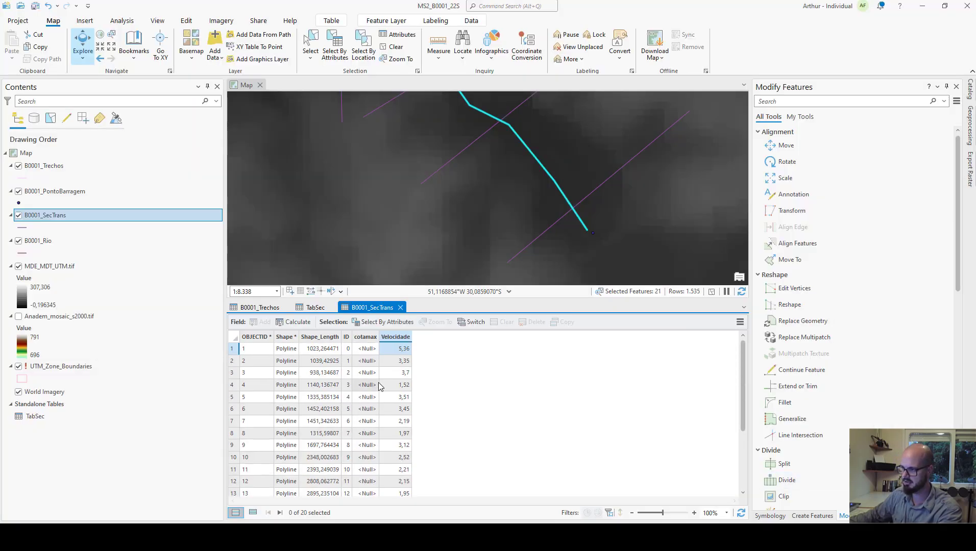
click(371, 350)
key(ctrl+v)
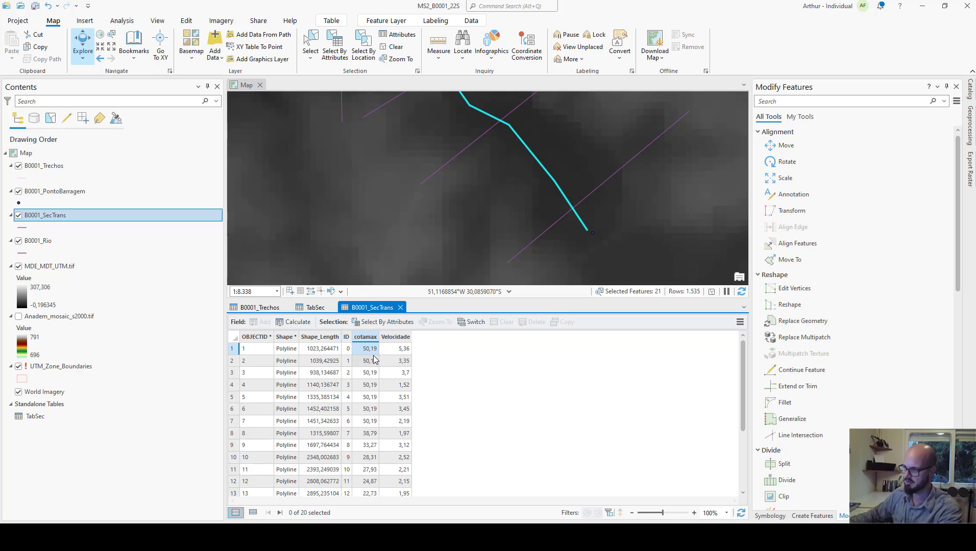
scroll(360, 469, down, 3)
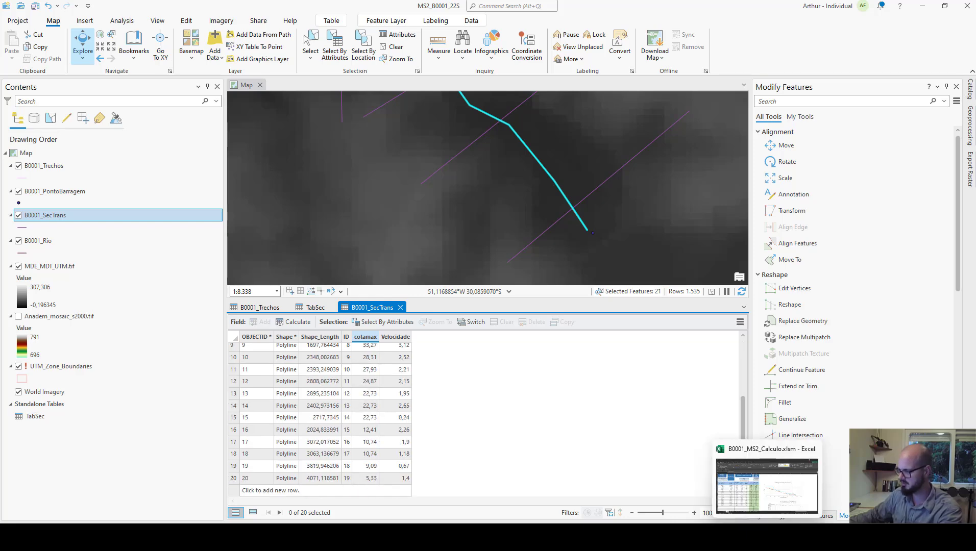
Step: Check the first and last WSE corrigido values in Excel against the cotamax field in ArcGIS Pro
click(777, 520)
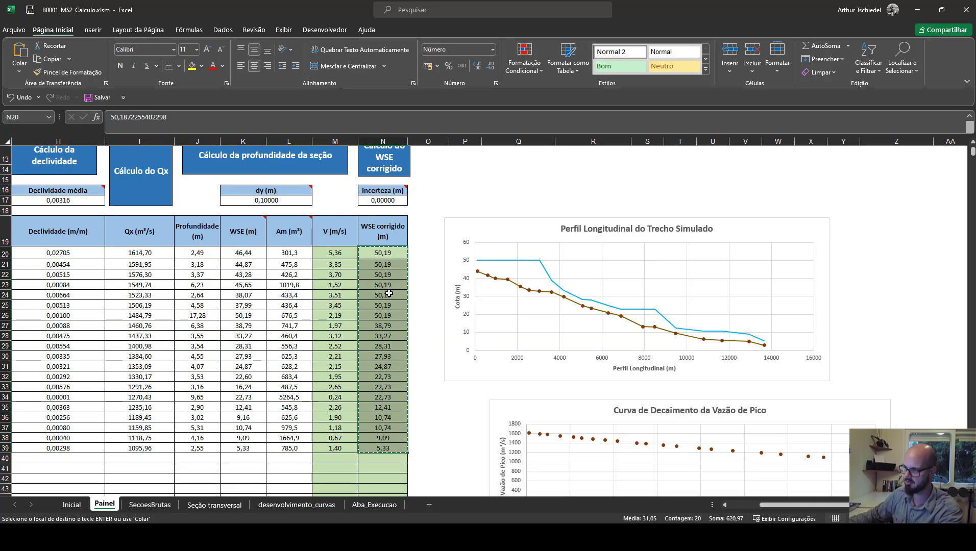
click(391, 255)
click(396, 448)
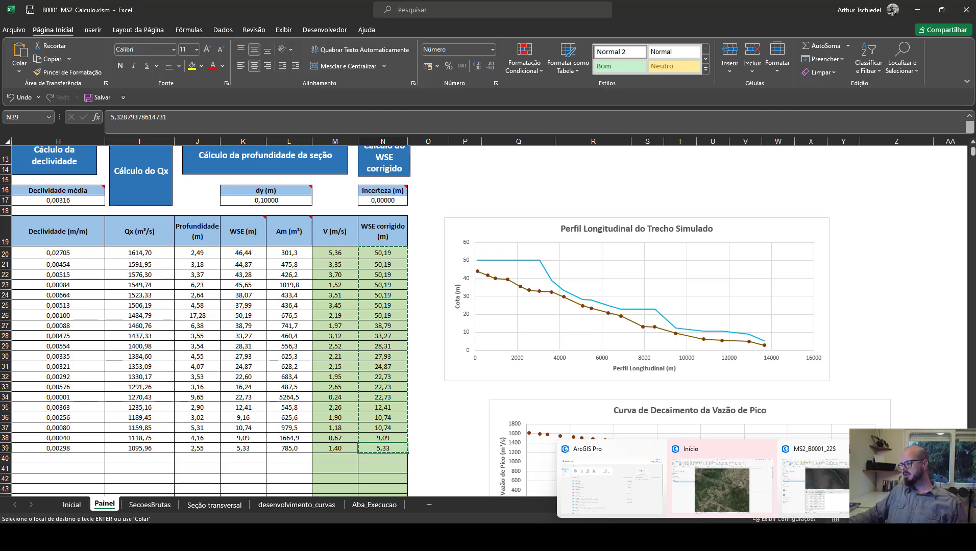
click(824, 499)
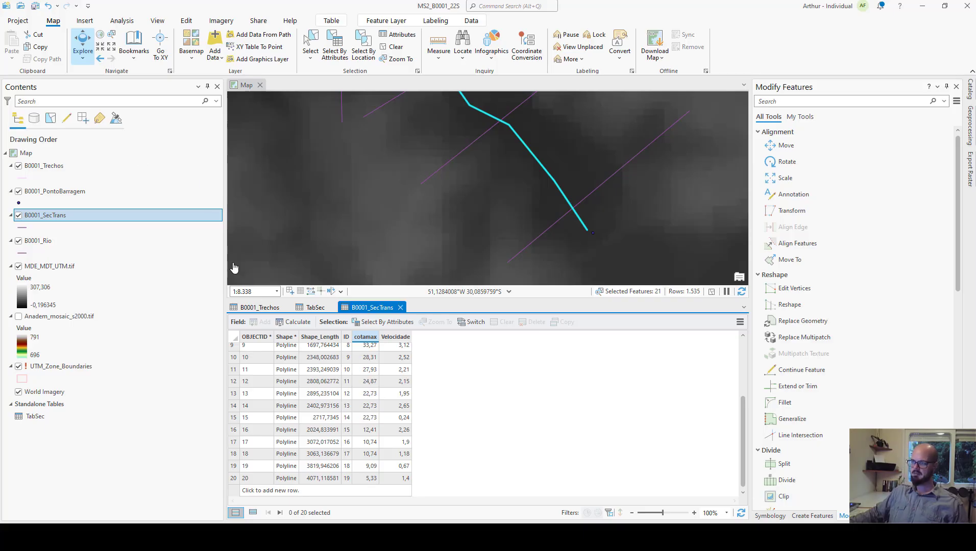
Step: Save all edits made to the B0001_SecTrans layer
scroll(416, 216, down, 2)
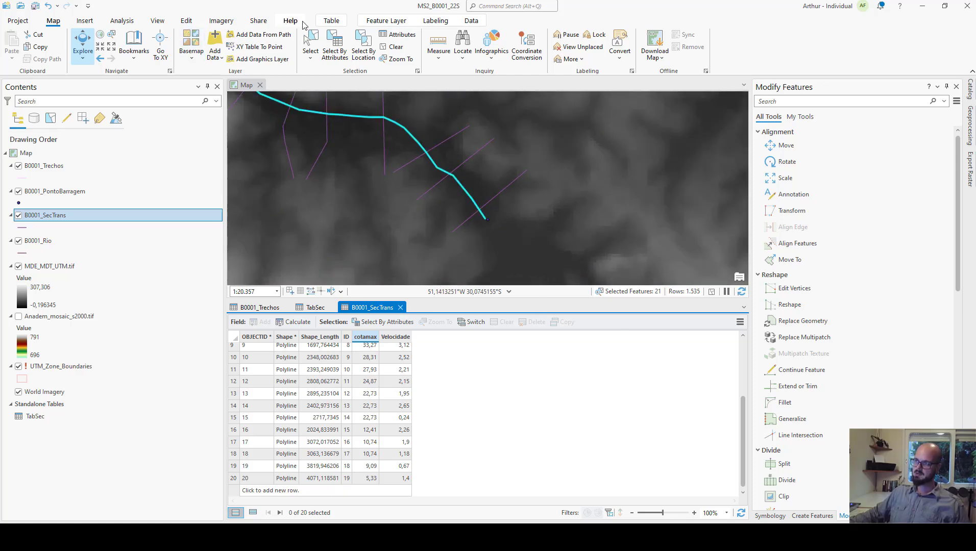
click(186, 21)
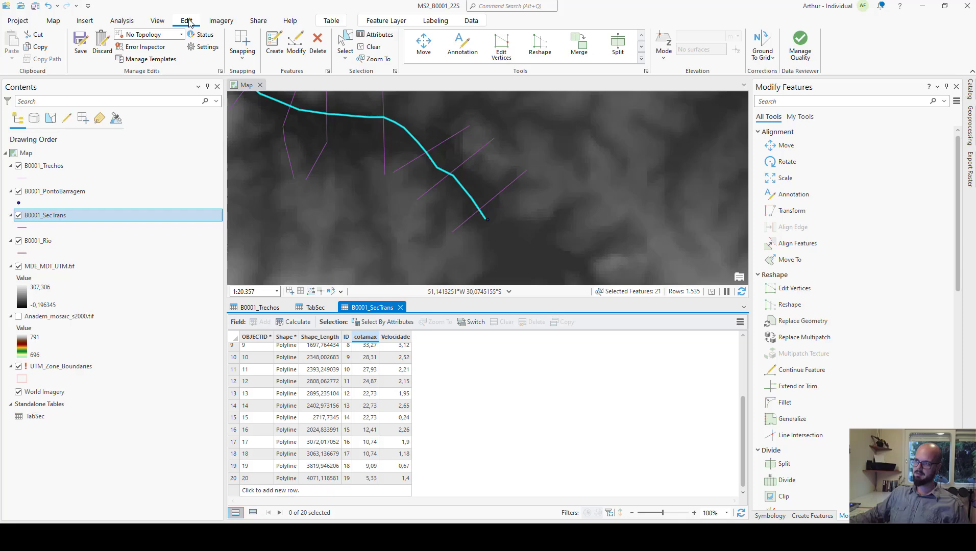
click(81, 44)
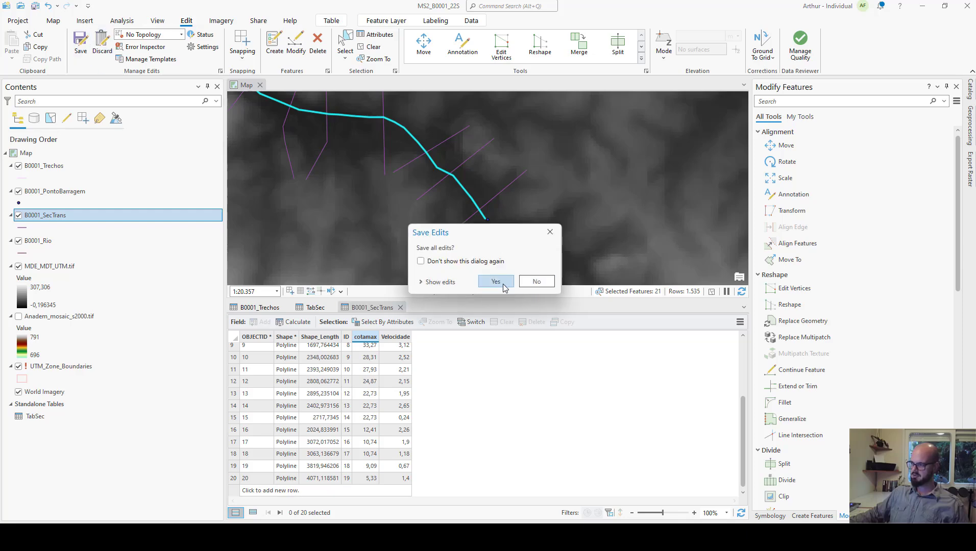
click(496, 282)
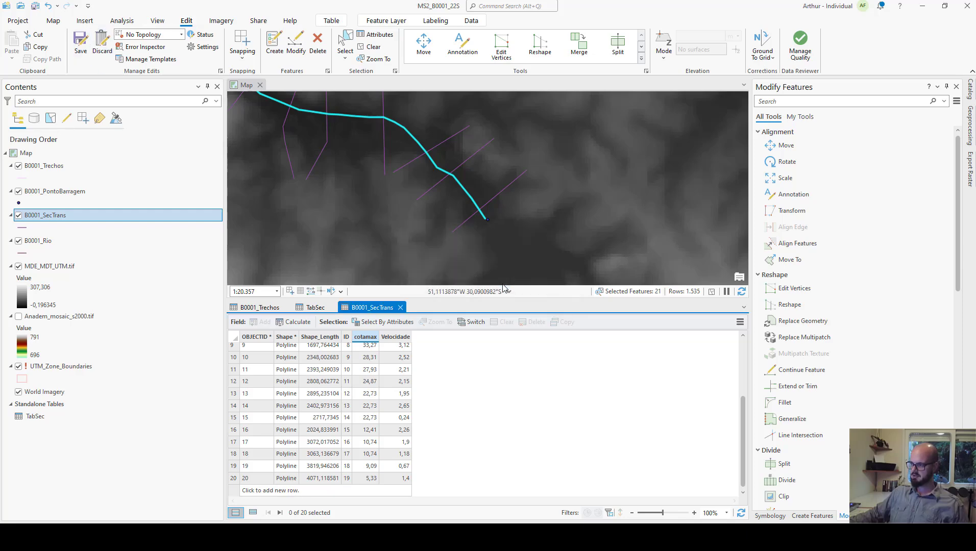
Step: Close the B0001_SecTrans, TabSec and B0001_Trechos attribute tables
click(400, 307)
click(332, 307)
click(286, 307)
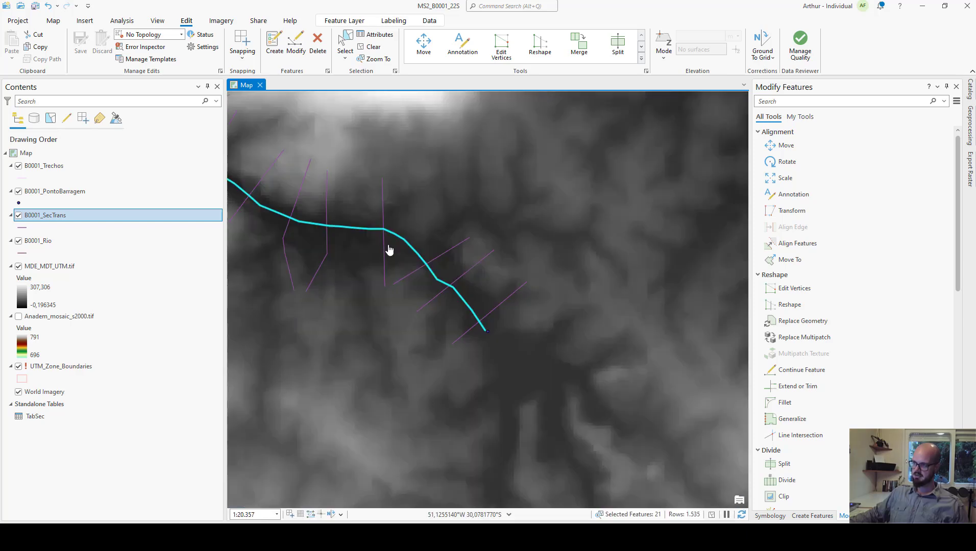
scroll(386, 252, down, 4)
drag(385, 280, 523, 314)
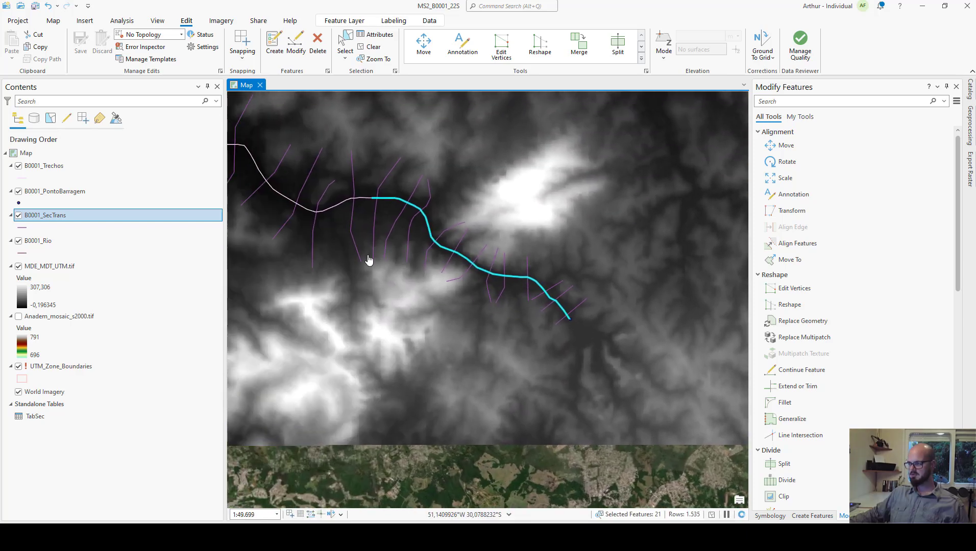
drag(368, 261, 425, 279)
scroll(423, 287, down, 2)
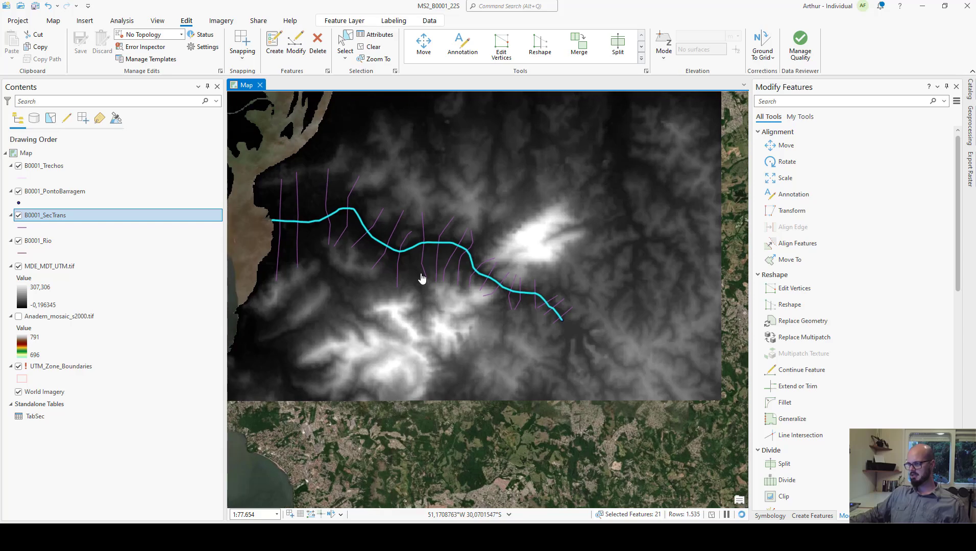
scroll(419, 278, up, 2)
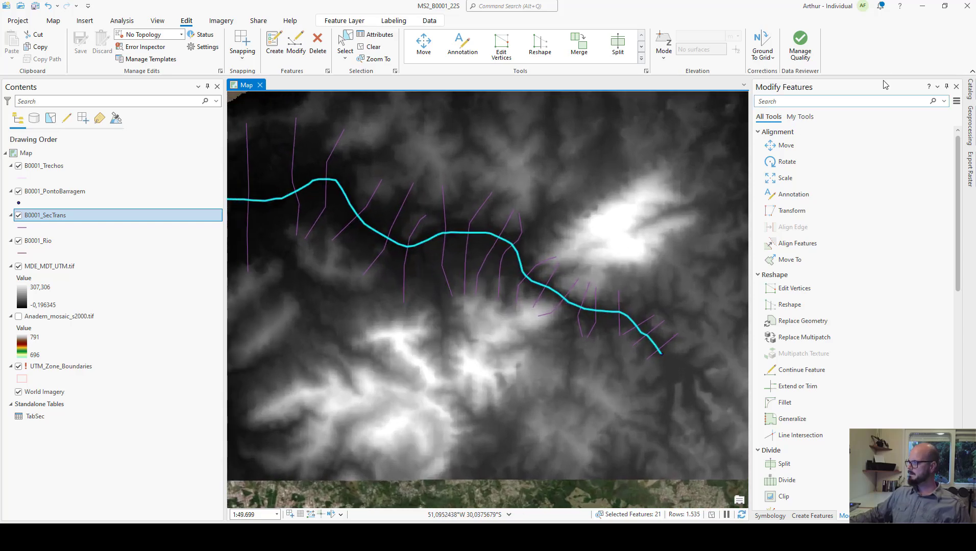
Step: Run the 3 - Mancha tool from the MS2 toolbox for dam B0001, then review and dismiss its execution messages
click(971, 94)
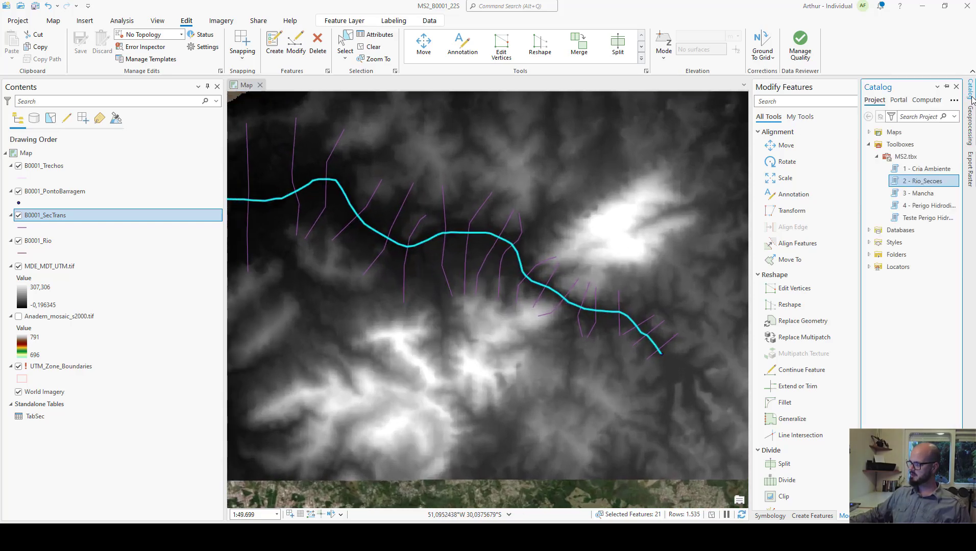
double_click(909, 196)
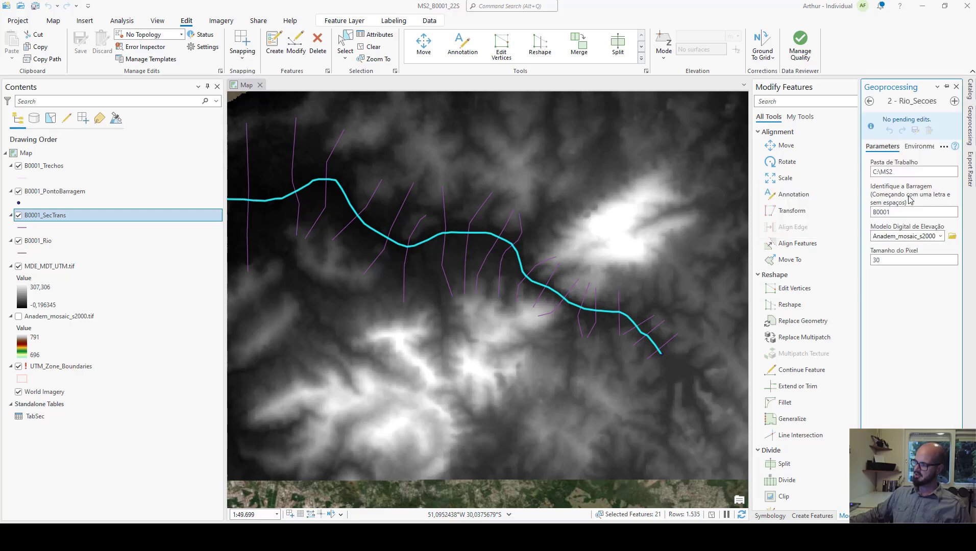
click(908, 184)
text(B)
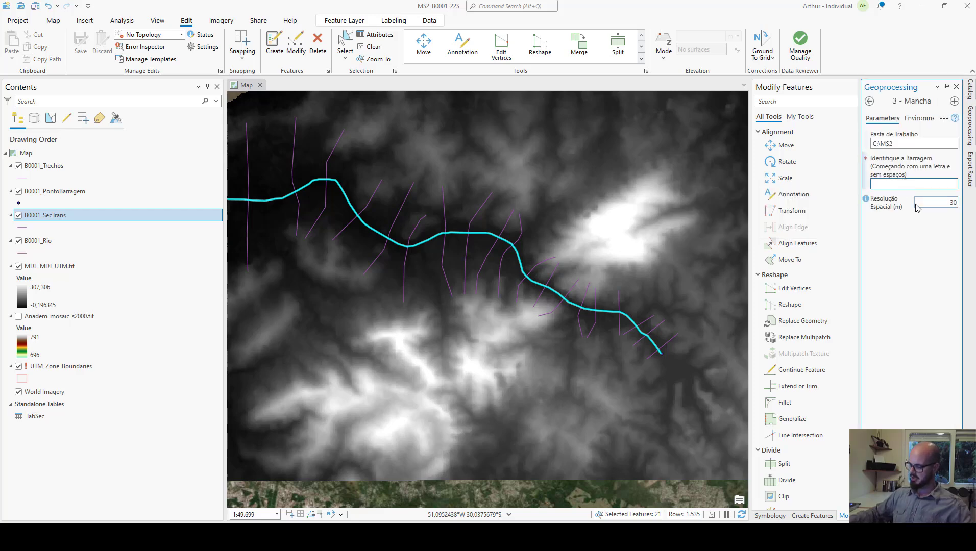
text(000)
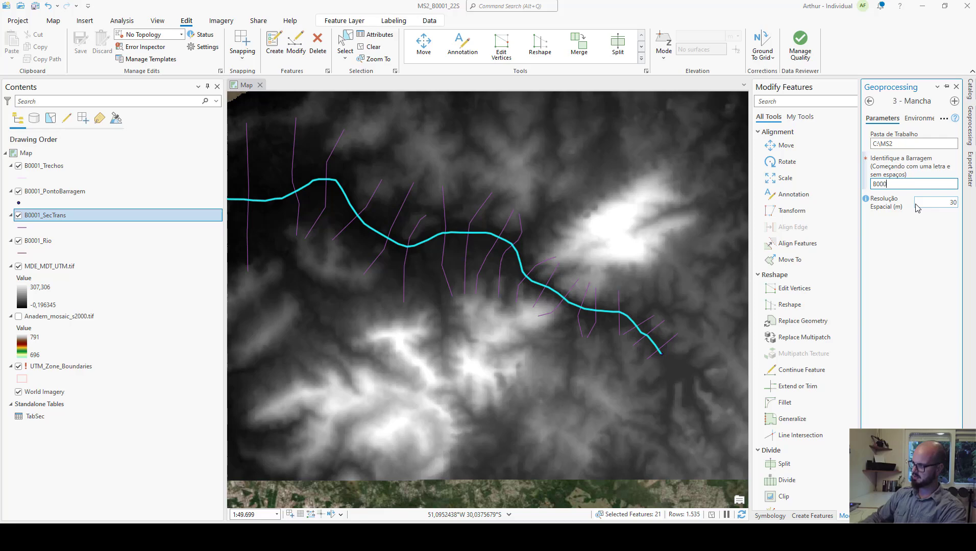
text(1)
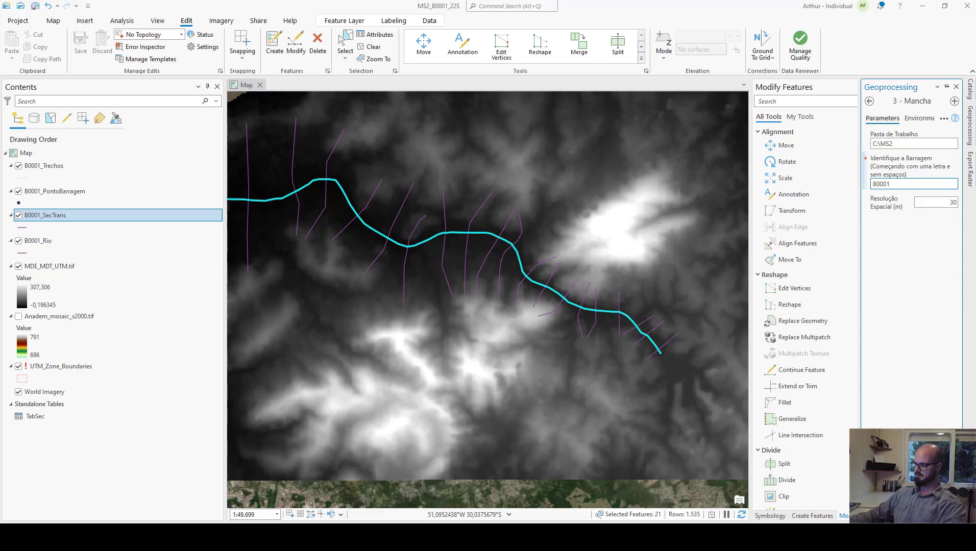
key(Return)
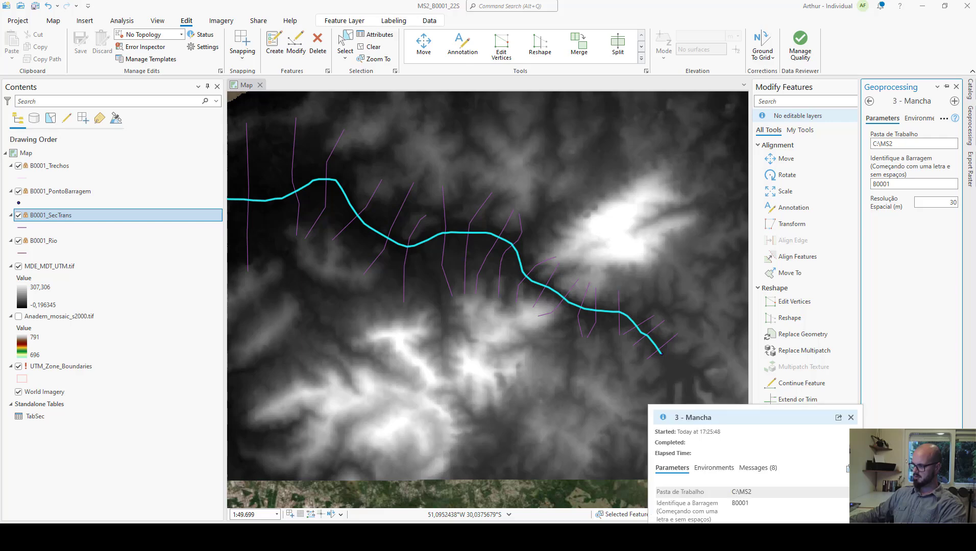
click(830, 458)
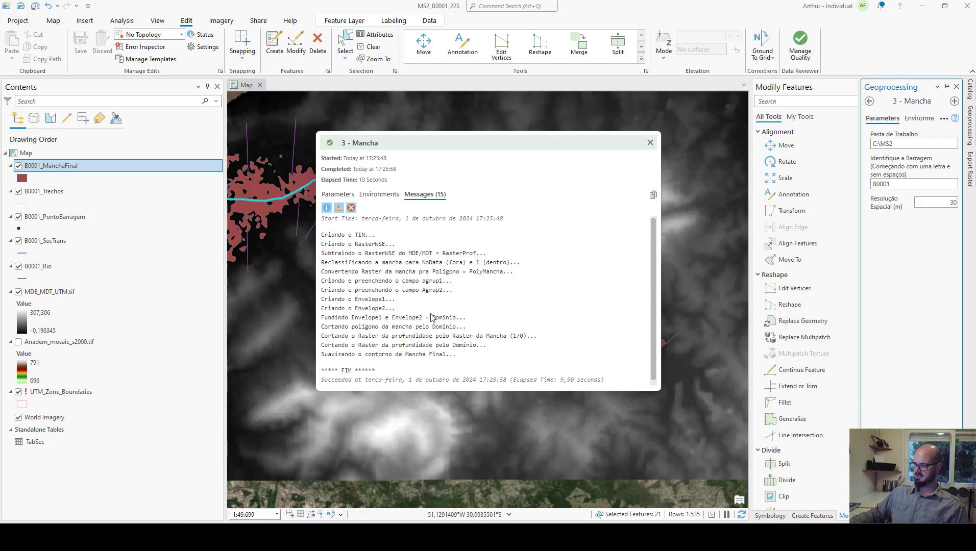
click(650, 143)
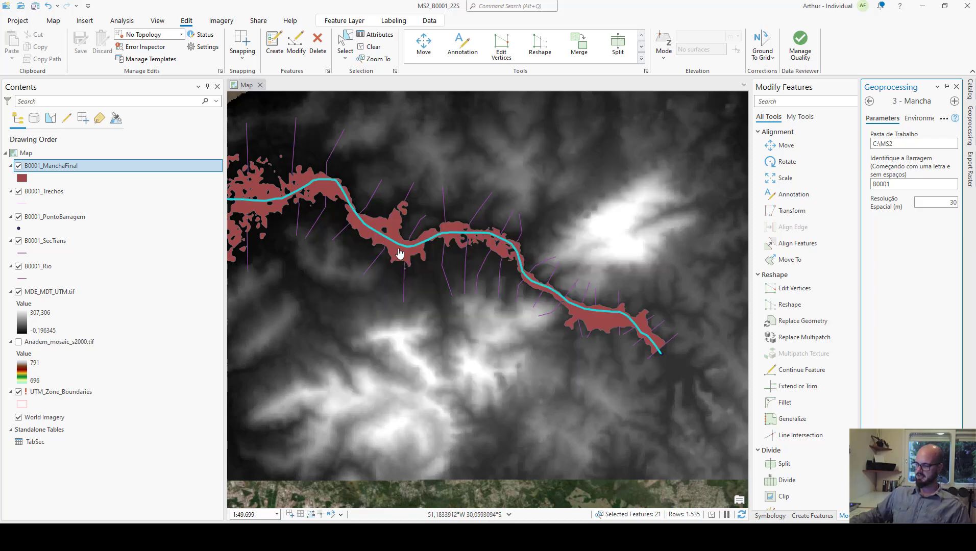
Step: Clear the feature selection and replace the displayed MDE_MDT_UTM.tif terrain with Anadem_mosaic_s2000.tif beneath the flood extent
scroll(400, 253, down, 2)
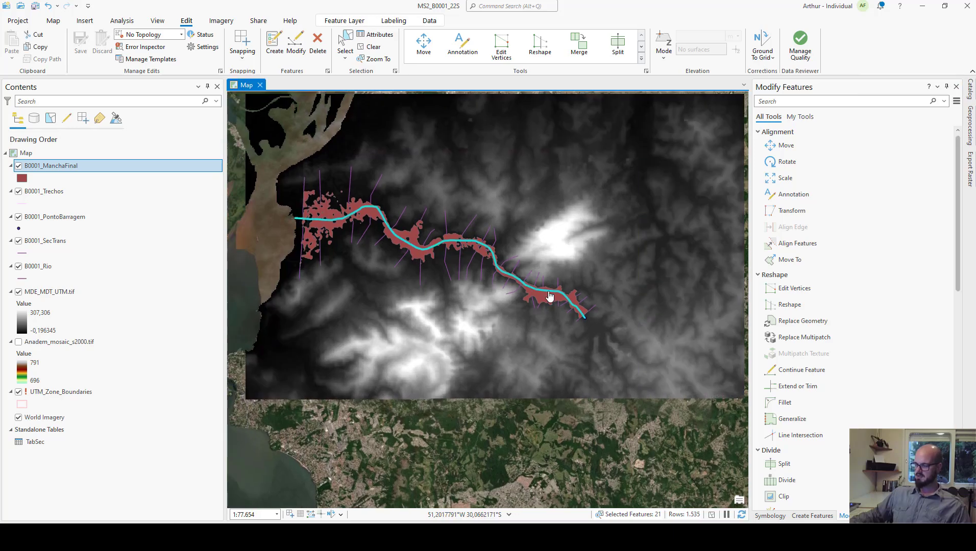
click(371, 46)
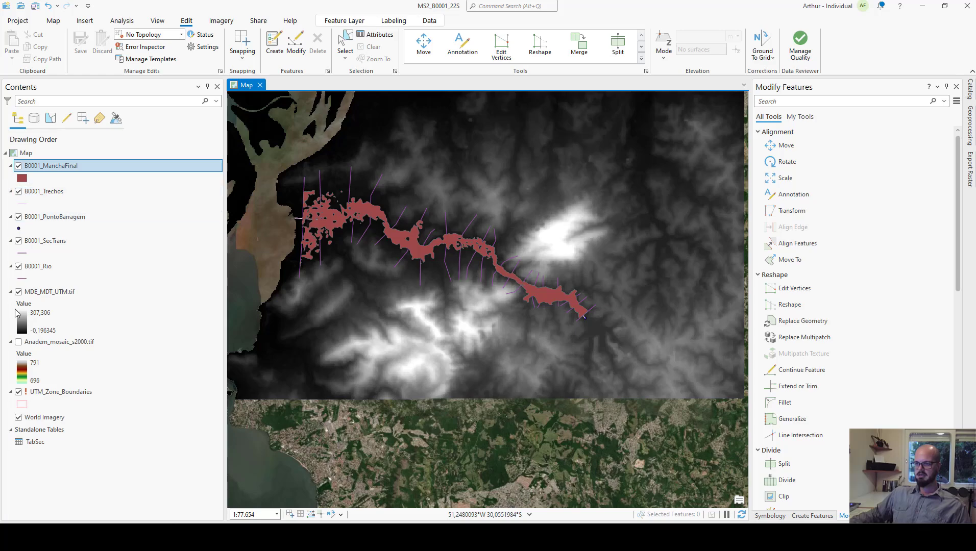
click(19, 291)
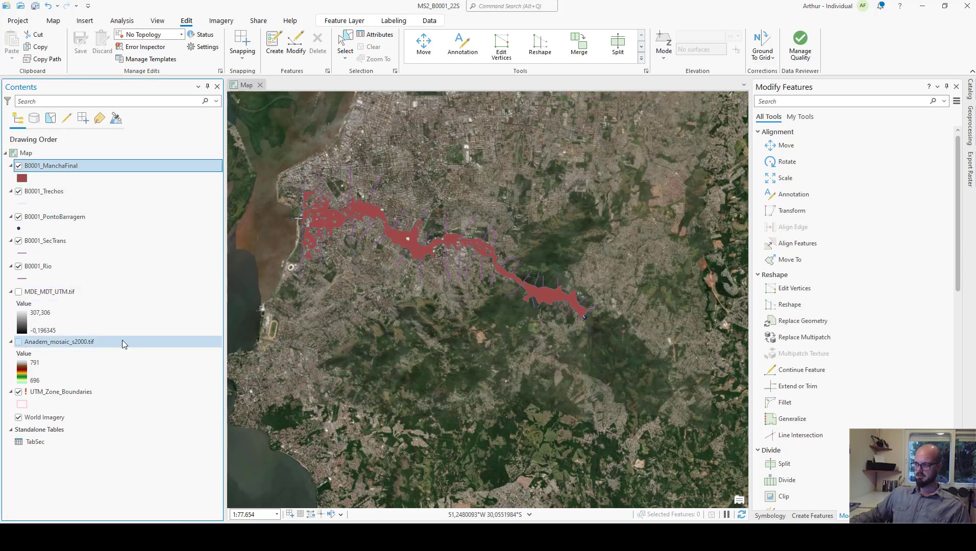
scroll(525, 263, up, 4)
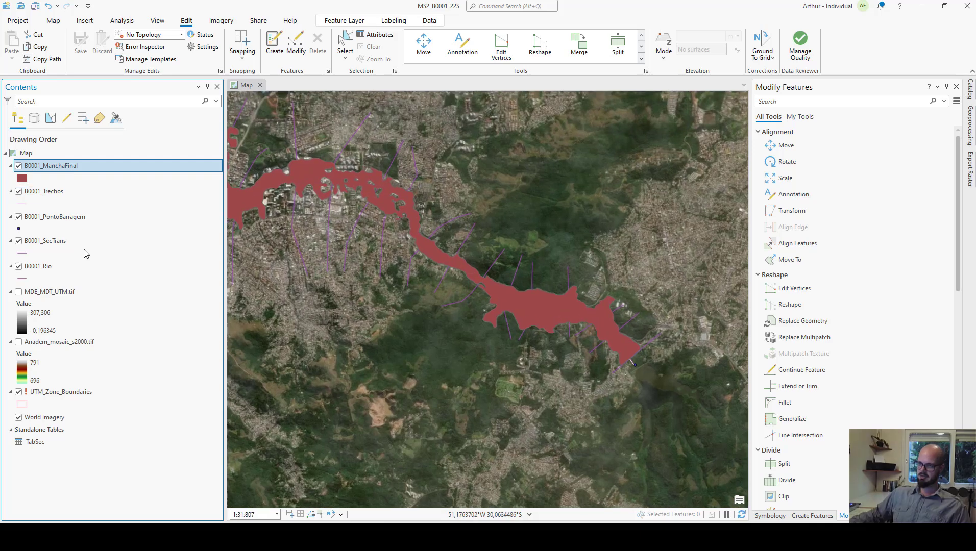
click(19, 341)
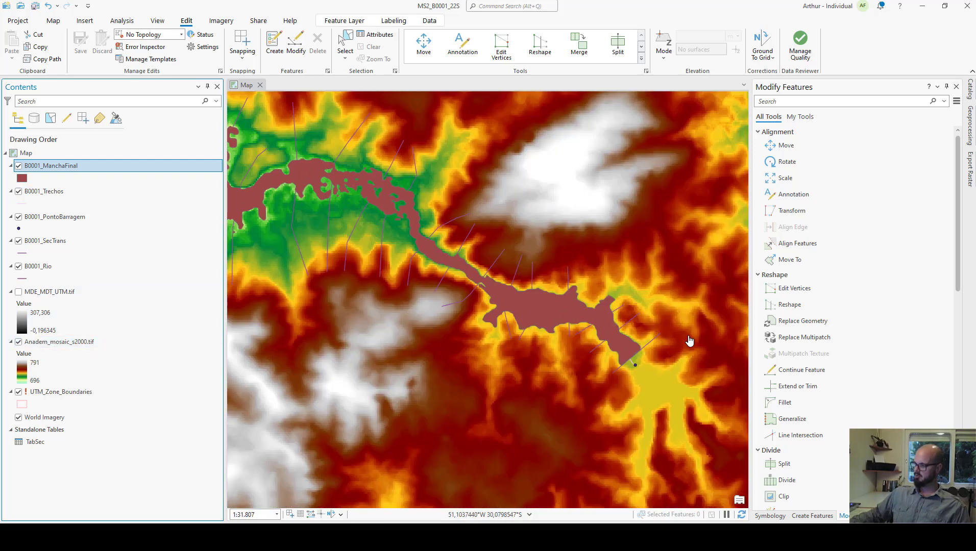
Step: Examine the B0001_ManchaFinal flood extent against the Anadem terrain along the whole river, from the dam to the downstream end
drag(349, 241, 480, 281)
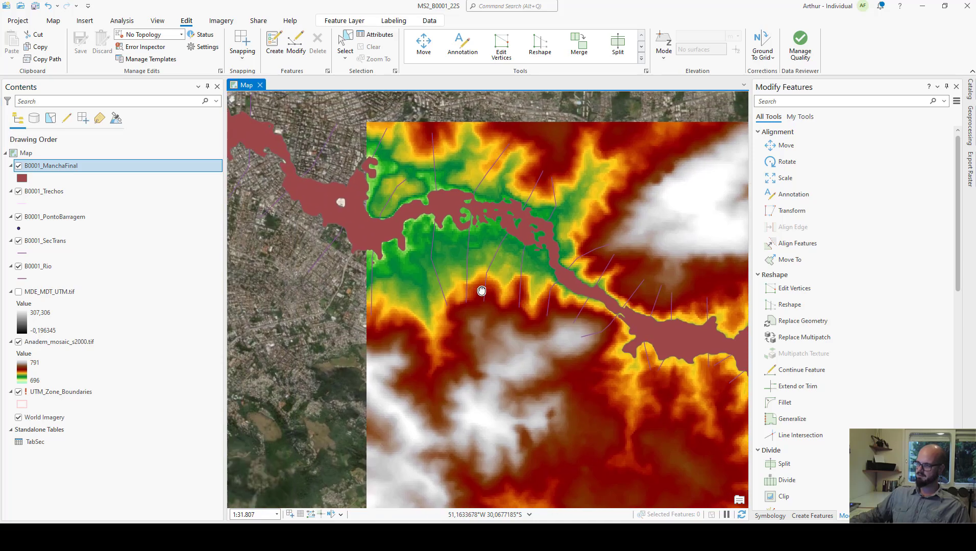
drag(326, 254, 383, 276)
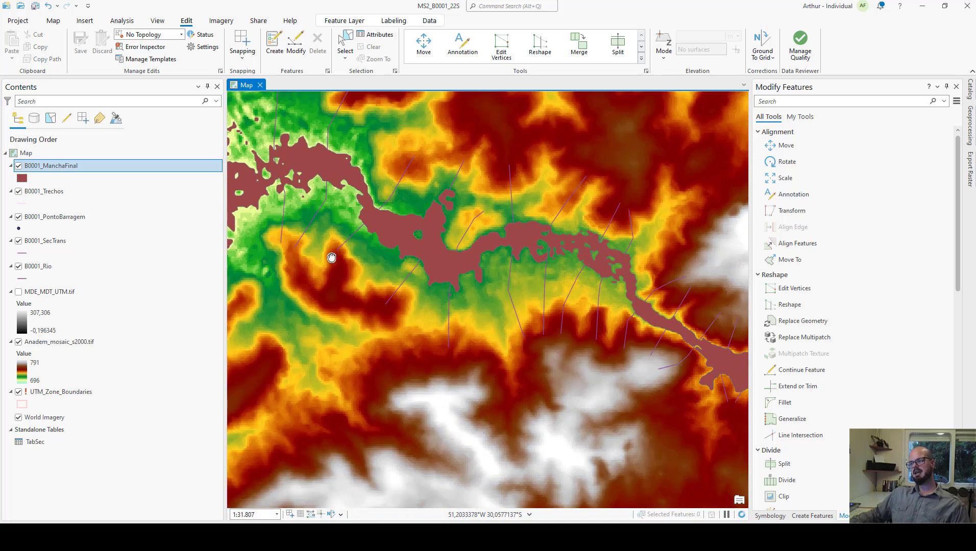
drag(332, 257, 447, 294)
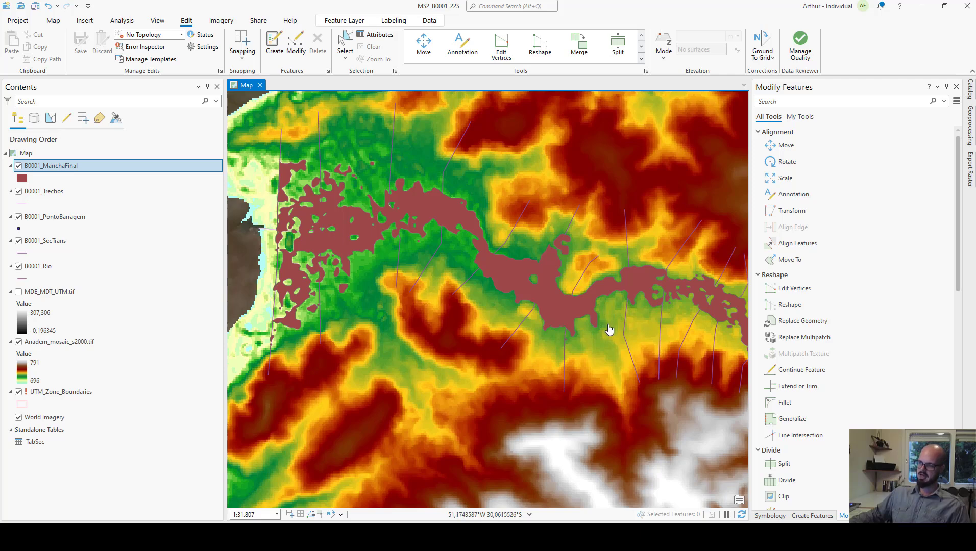
drag(609, 329, 546, 320)
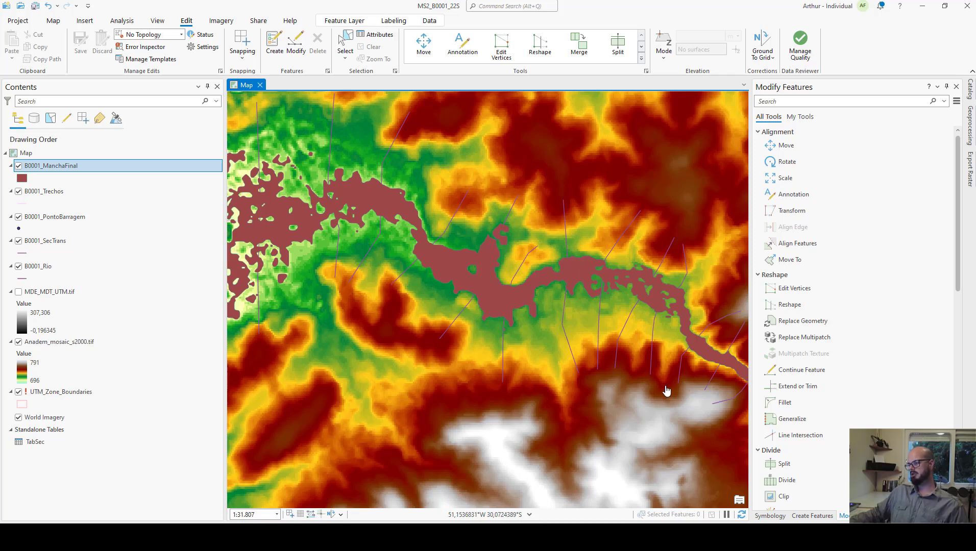
drag(666, 391, 479, 349)
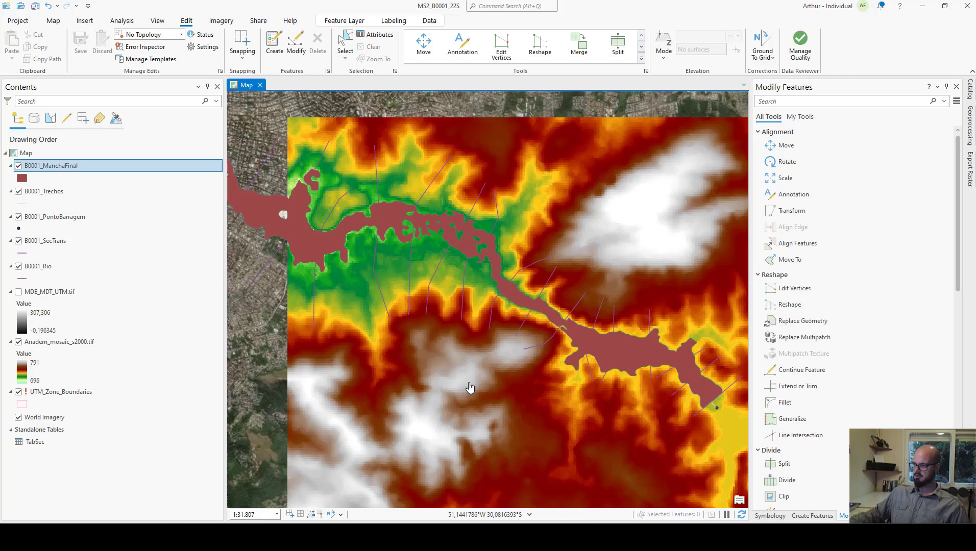
drag(468, 386, 582, 406)
drag(371, 322, 430, 359)
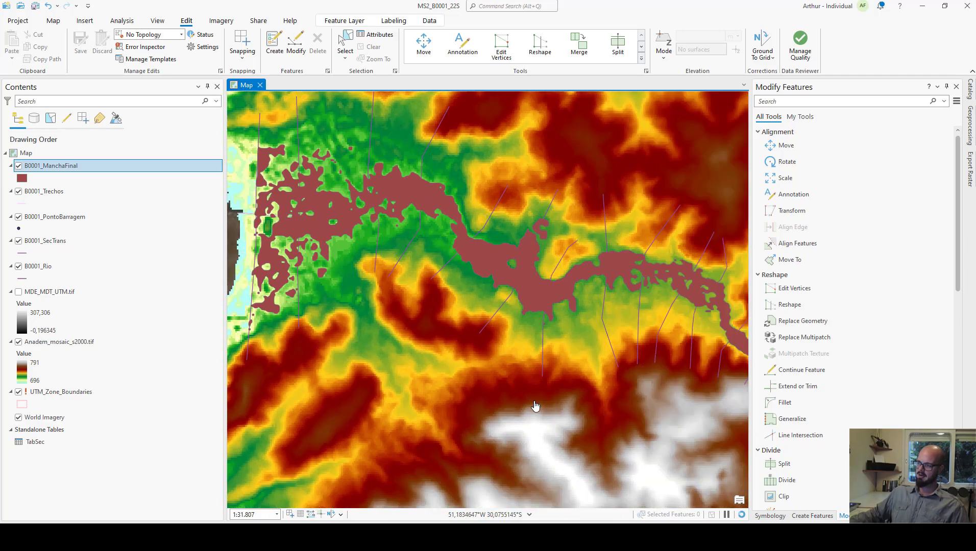
drag(531, 407, 371, 366)
drag(623, 448, 535, 425)
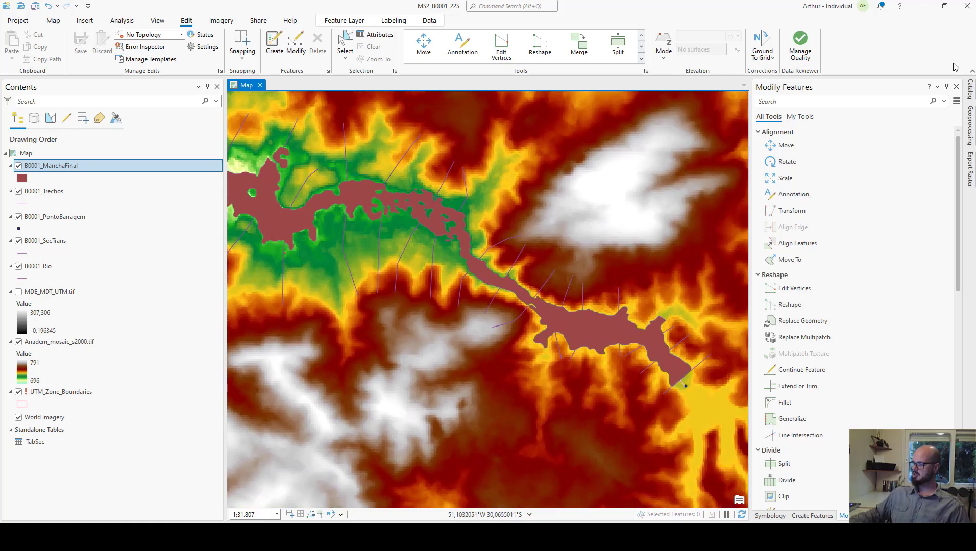
Step: Run the 4 - Perigo Hidrodin... tool from the MS2 toolbox for dam B0001
click(967, 95)
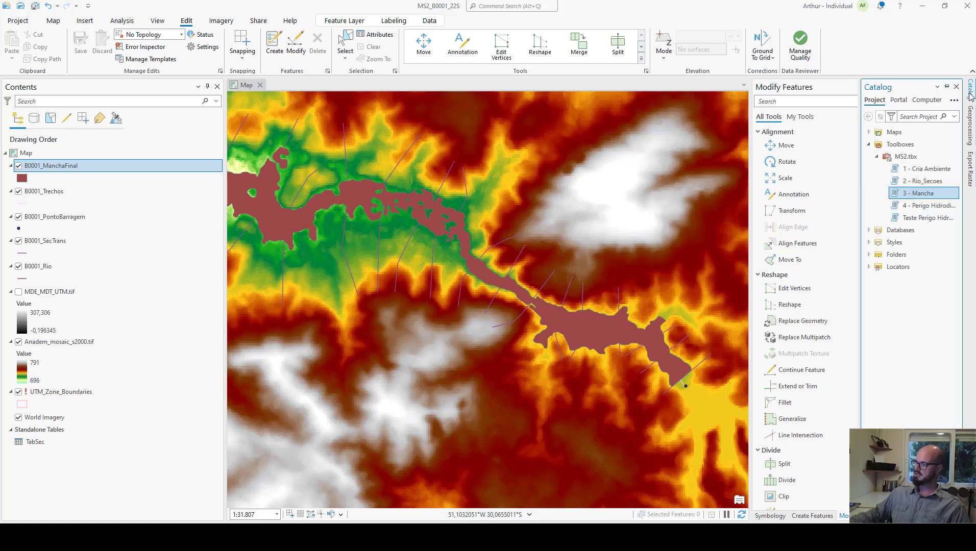
double_click(917, 213)
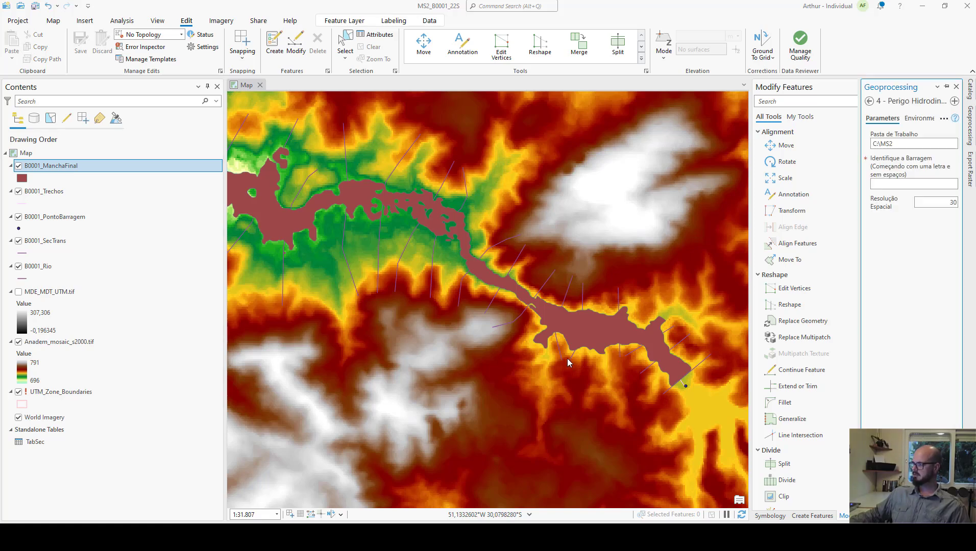
click(889, 186)
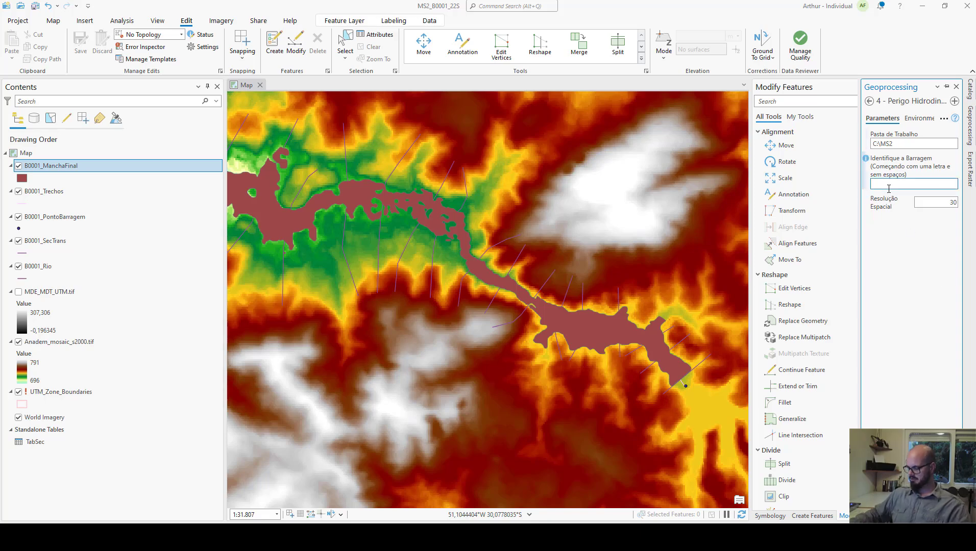
text(B000)
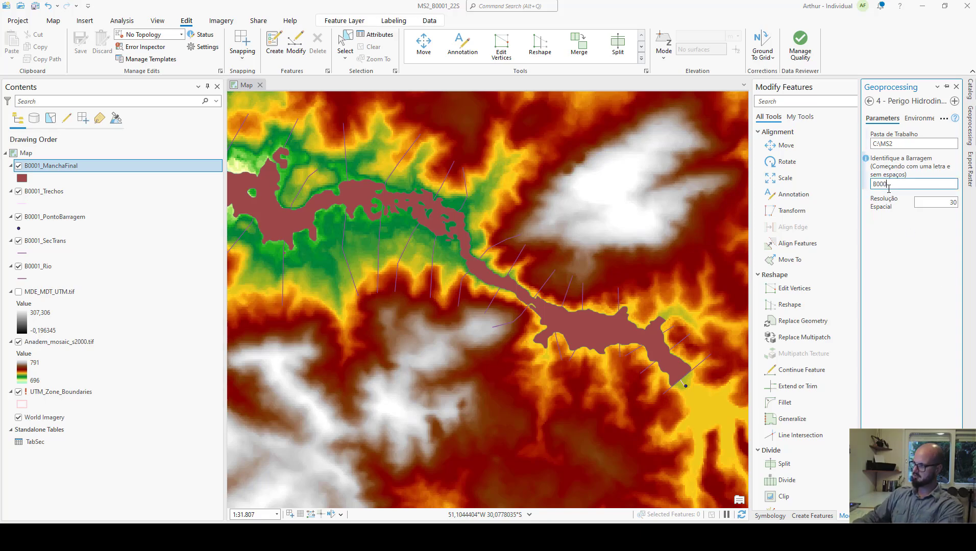
text(1)
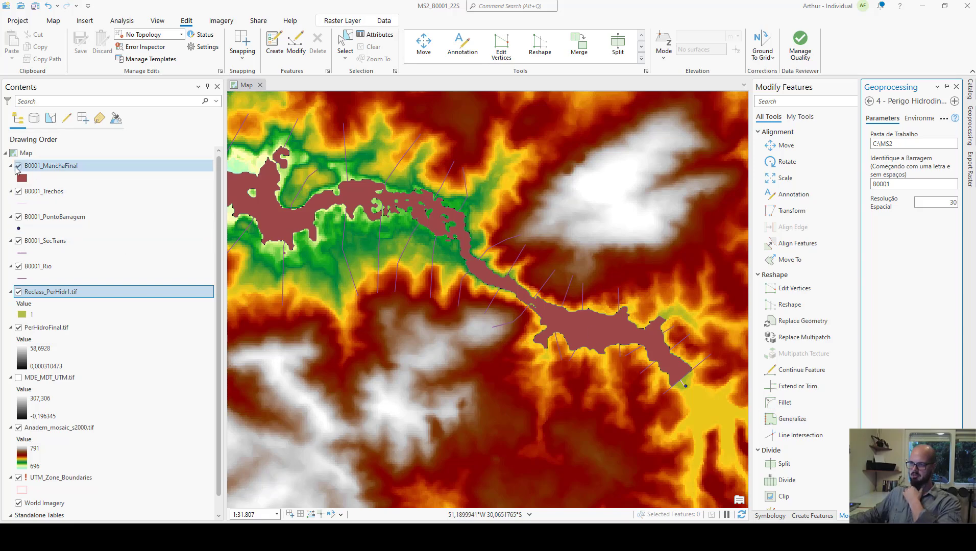
Step: Hide the B0001_ManchaFinal layer and inspect the PerHidroFinal.tif hazard raster along the river
click(17, 167)
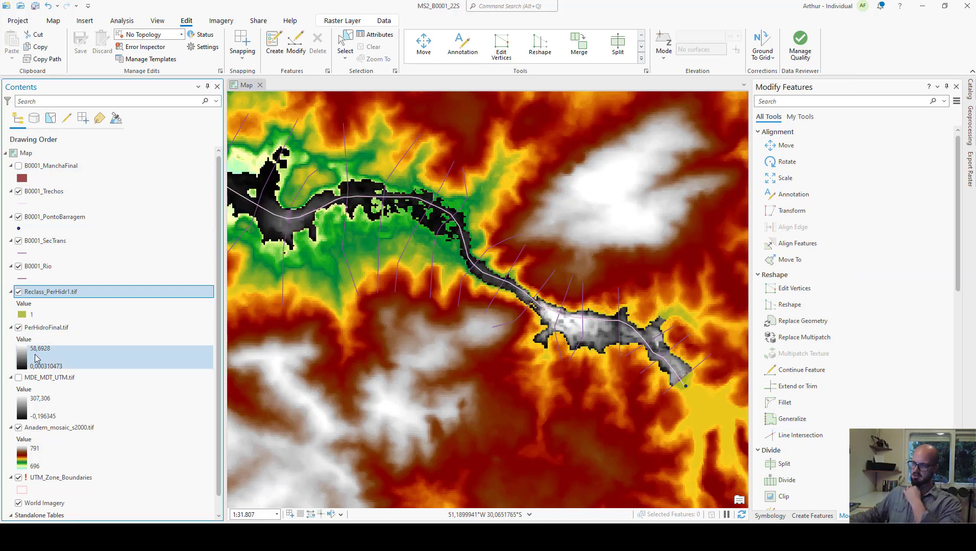
drag(230, 252, 486, 314)
drag(553, 400, 491, 376)
drag(617, 411, 510, 373)
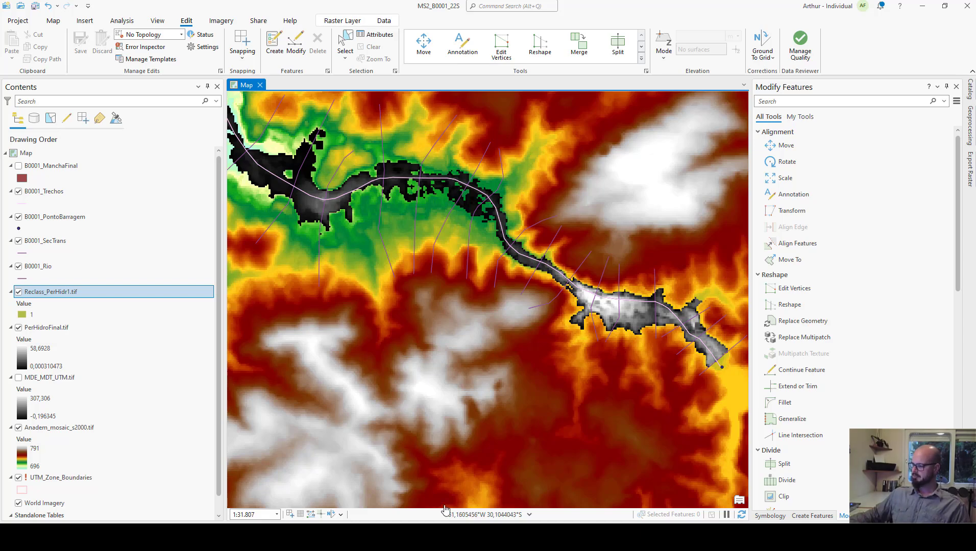
Step: Switch to File Explorer and review the generated files in the C:\MS2\B0001 folder
mouse_move(385, 536)
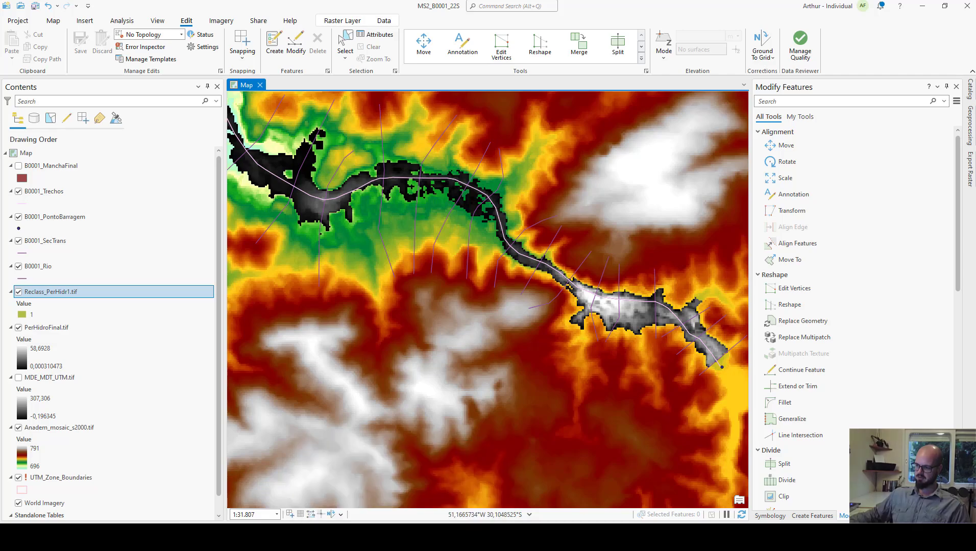
click(388, 493)
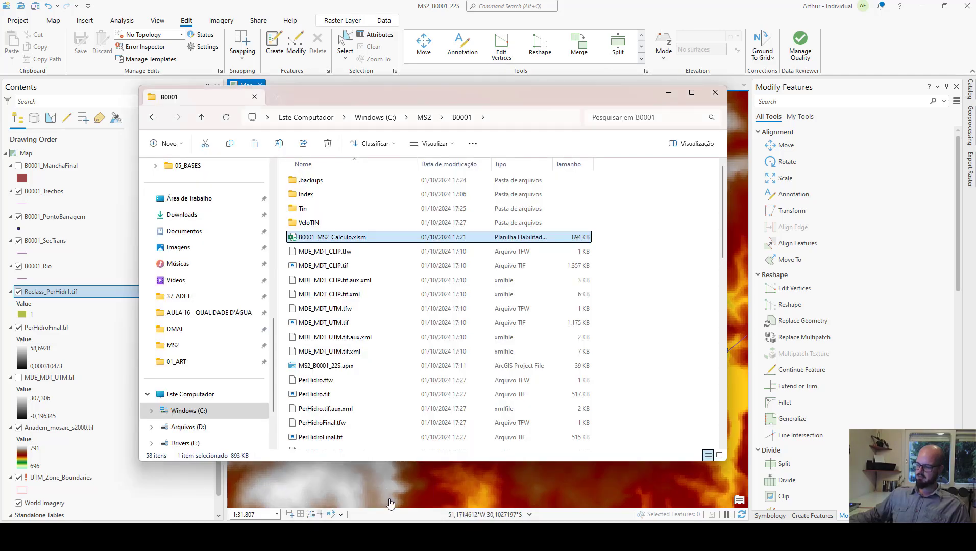
click(691, 94)
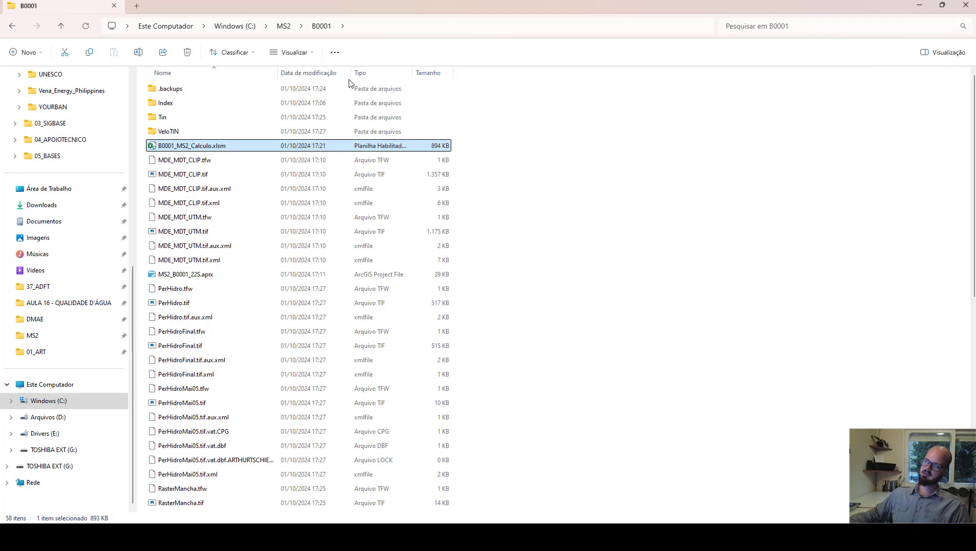
scroll(276, 204, down, 9)
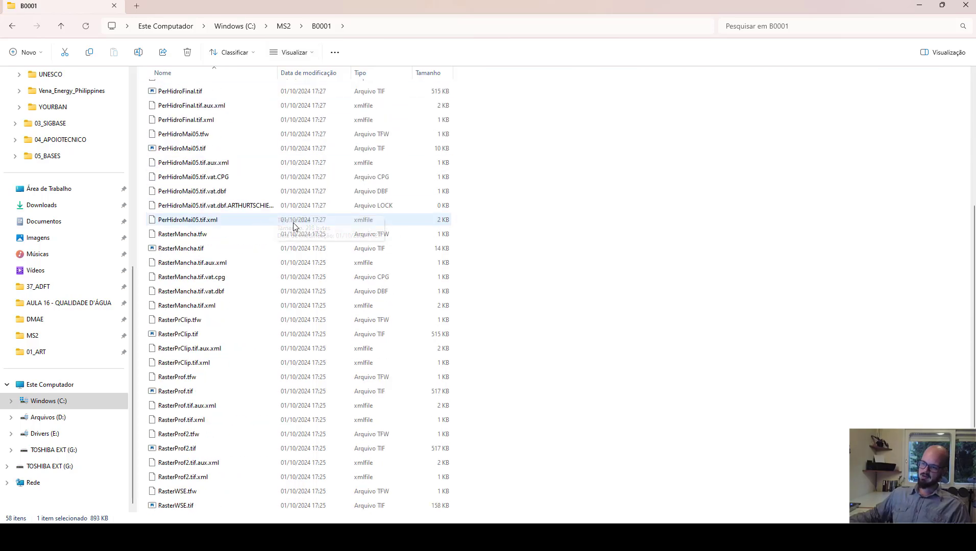
scroll(248, 413, up, 6)
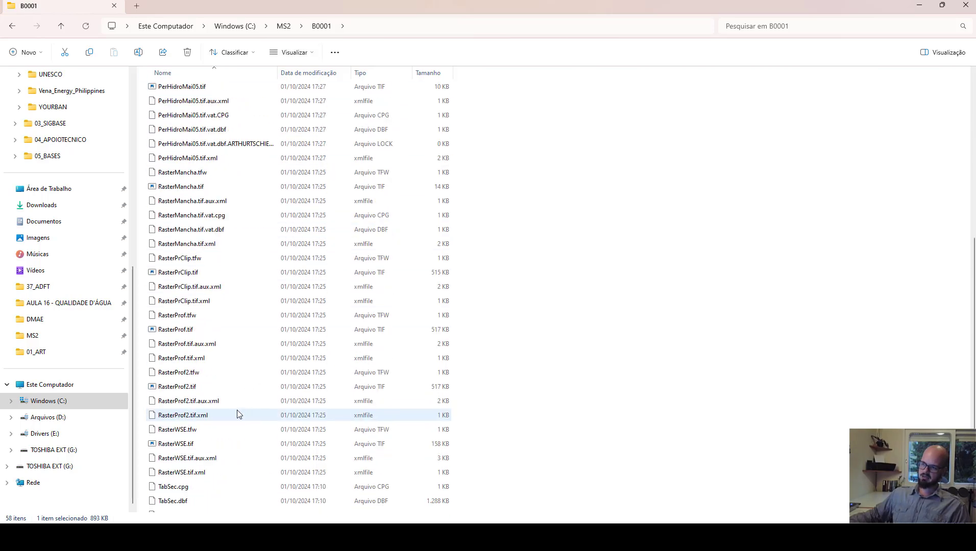
scroll(250, 322, up, 4)
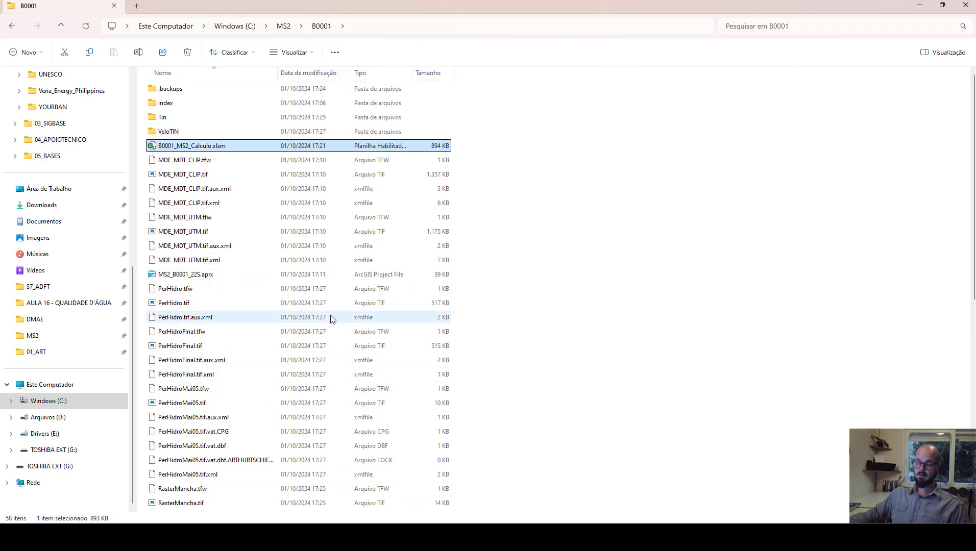
Step: Return to ArcGIS Pro and view the whole hydrodynamic hazard raster from the dam to the downstream end
double_click(831, 4)
drag(874, 55, 975, 153)
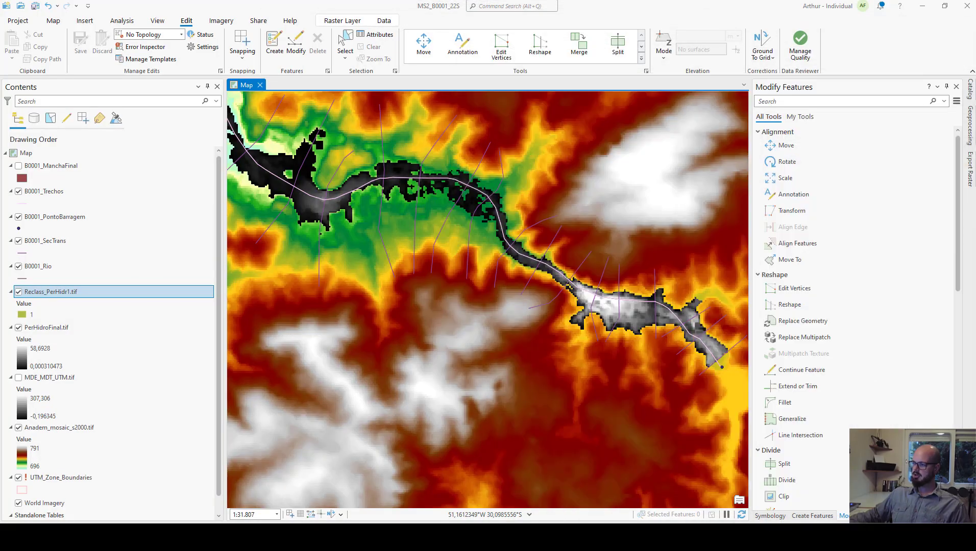
scroll(404, 262, down, 2)
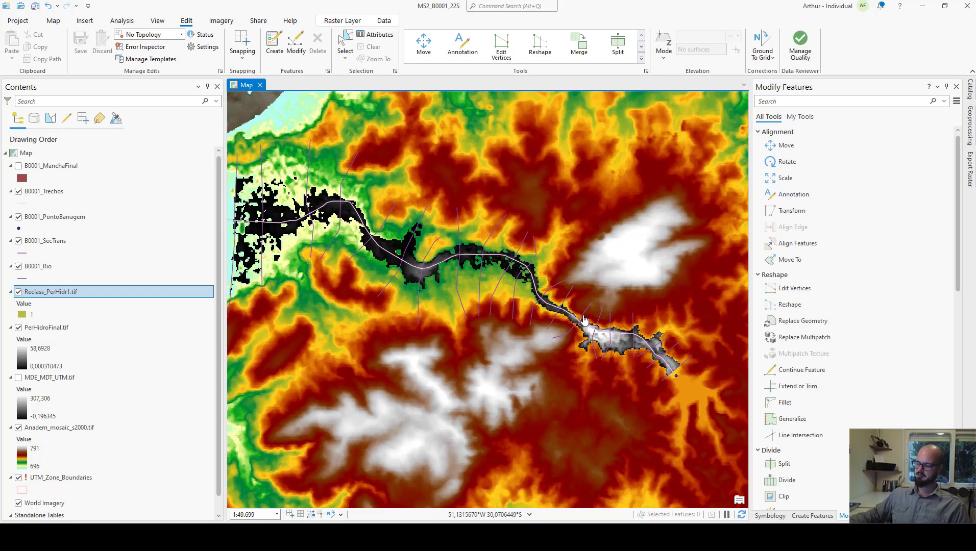
Step: Hide the Reclass_PerHidr1.tif layer and place the IB_2D_CP layer directly above PerHidroFinal.tif in the drawing order
drag(368, 311, 375, 313)
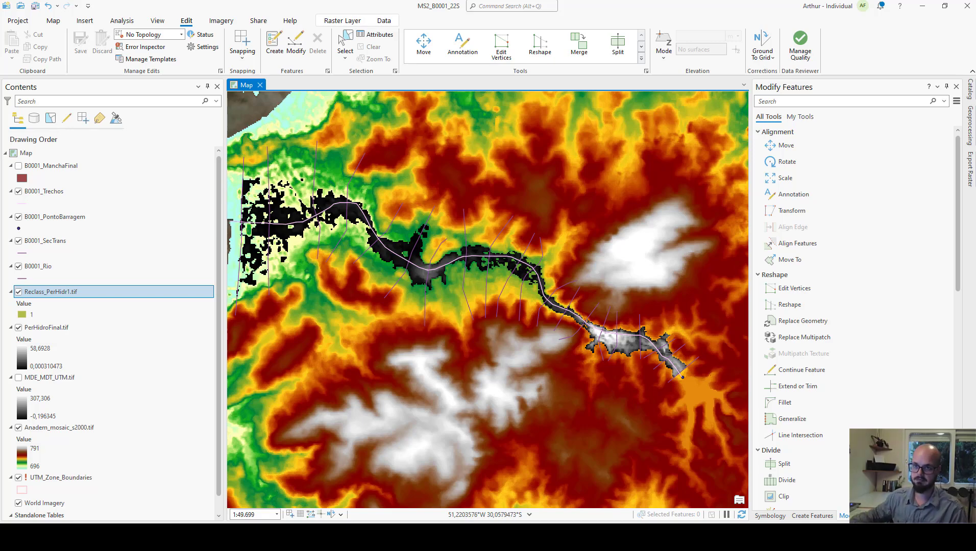
click(18, 292)
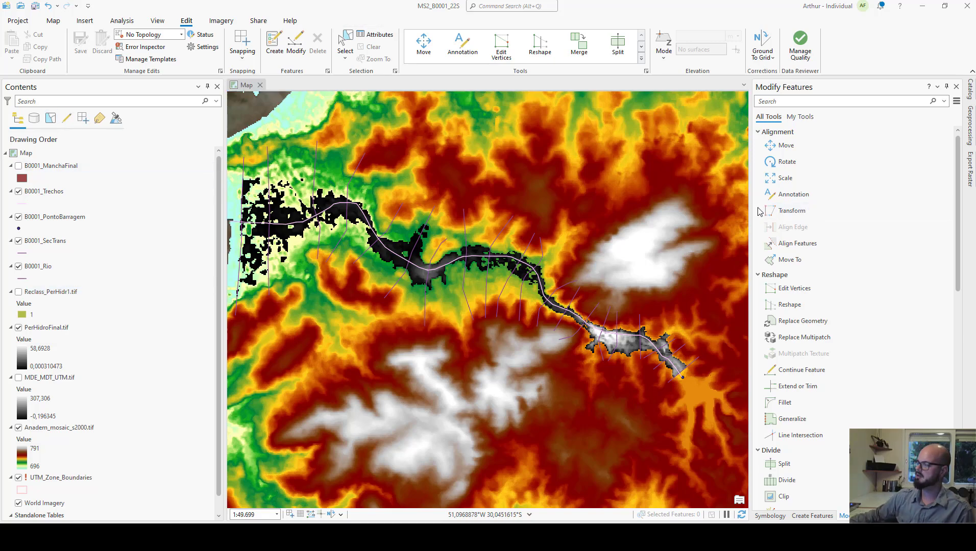
drag(389, 342, 455, 353)
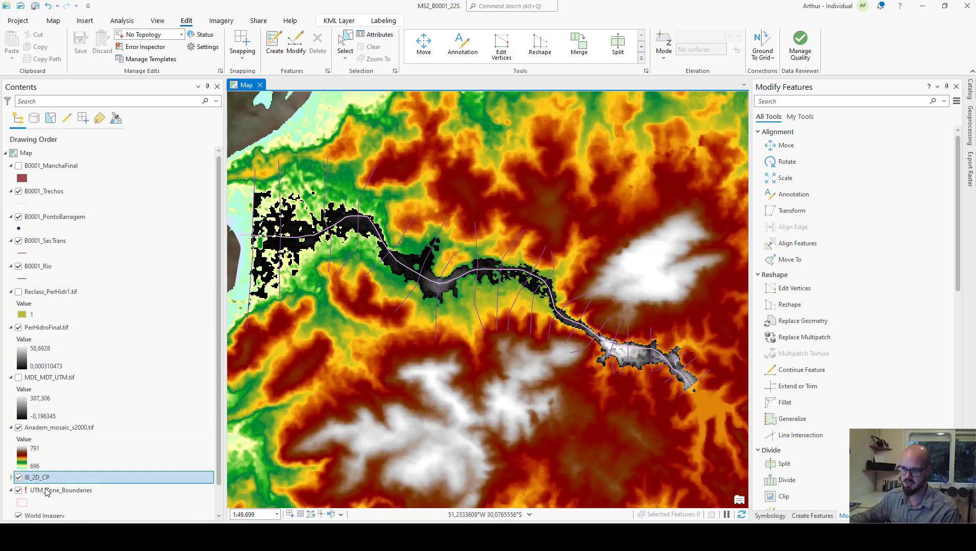
drag(39, 482, 55, 327)
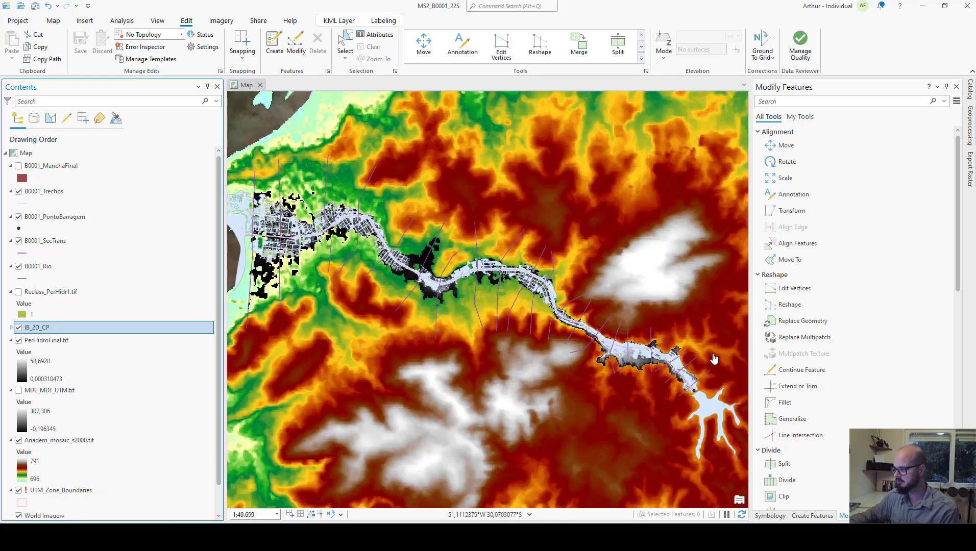
Step: Expand the IB_2D_CP layer down to its 0 placemark and zoom the map to that placemark
click(12, 327)
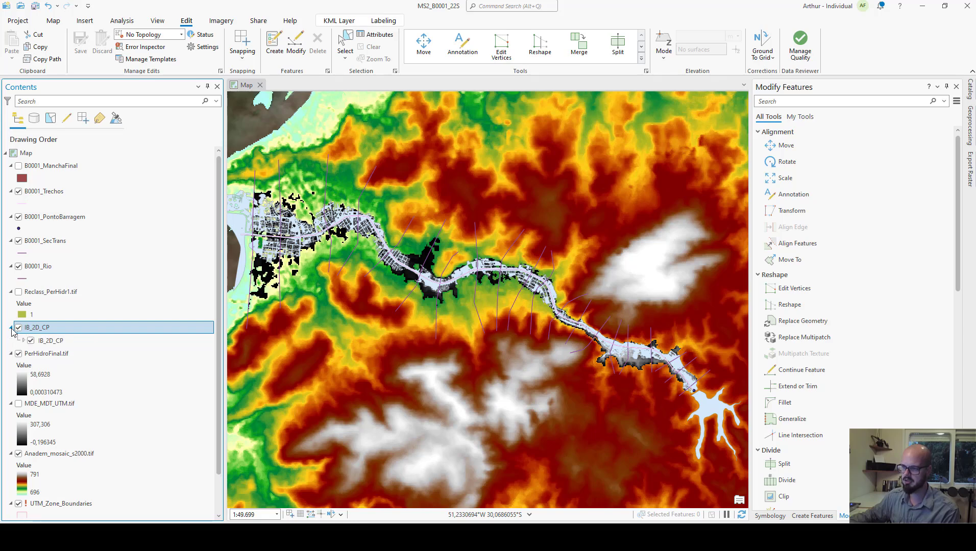
click(23, 341)
click(53, 355)
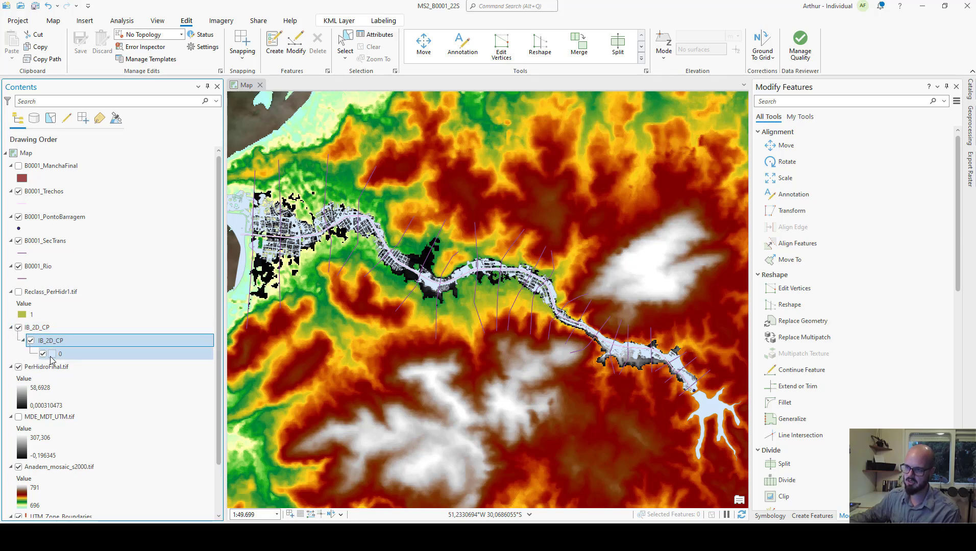
double_click(53, 357)
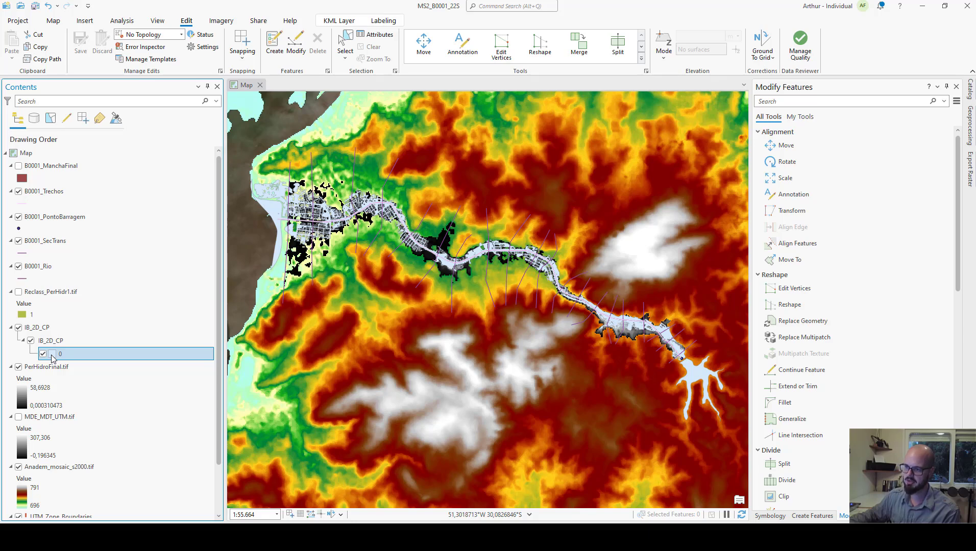
right_click(51, 358)
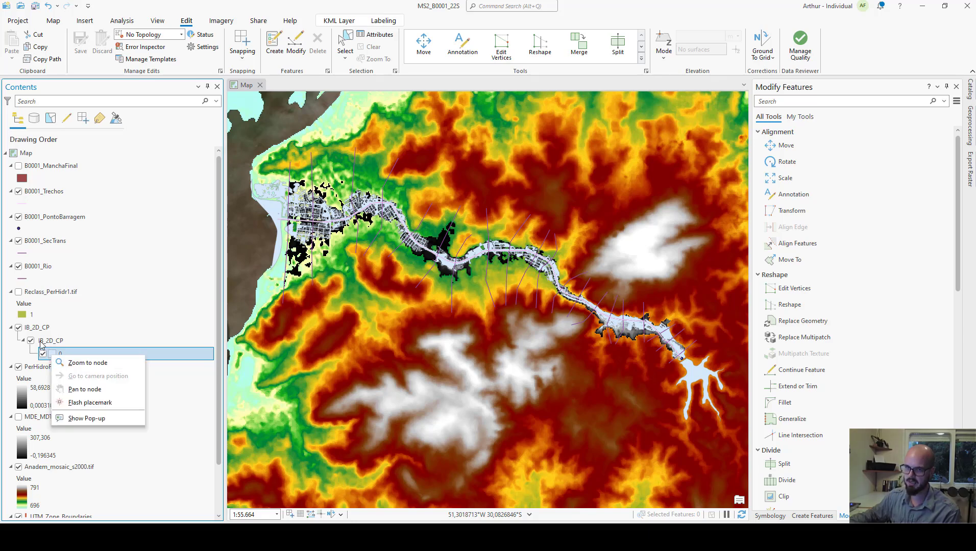
click(46, 345)
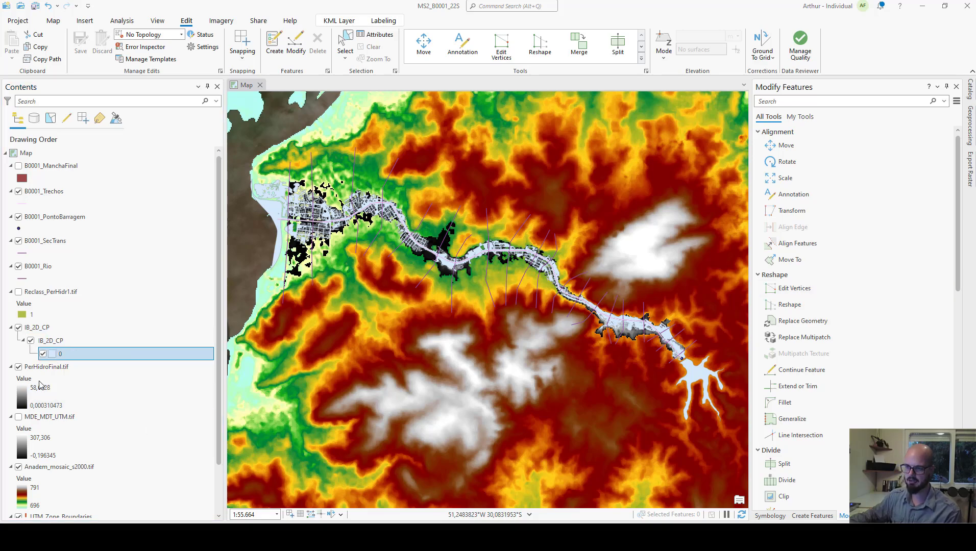
Step: Compare the IB_2D_CP flood extent with the PerHidroFinal.tif raster along the river, from the dam to the downstream end
scroll(671, 356, up, 2)
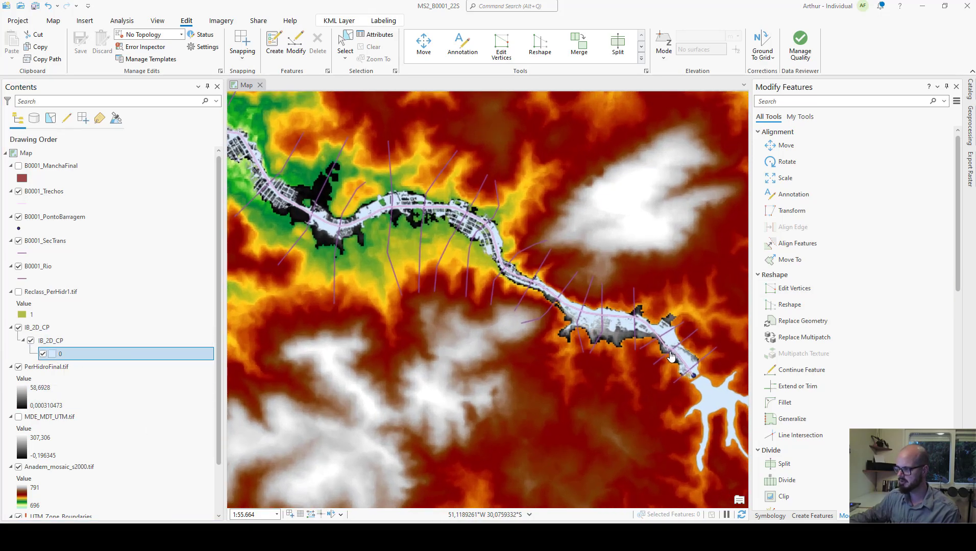
scroll(671, 356, up, 3)
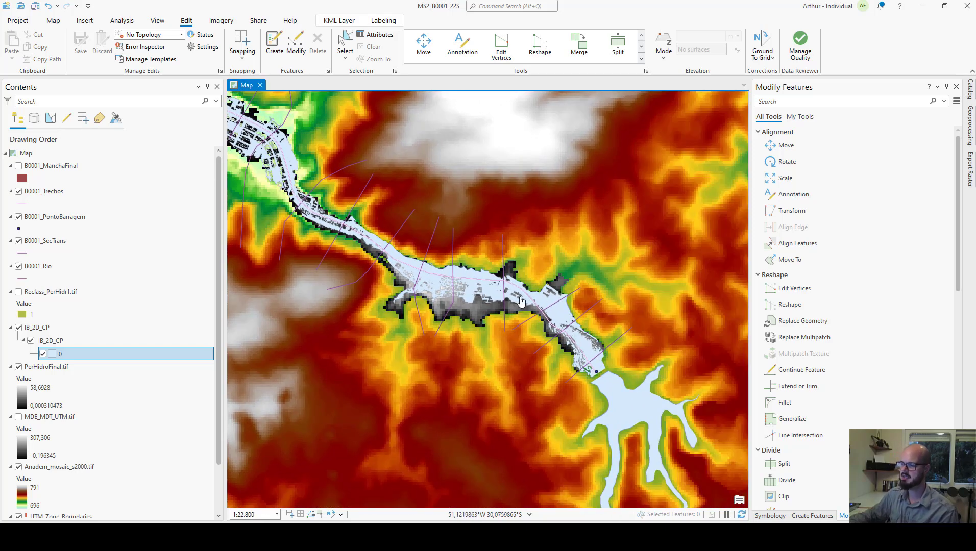
drag(401, 298, 409, 316)
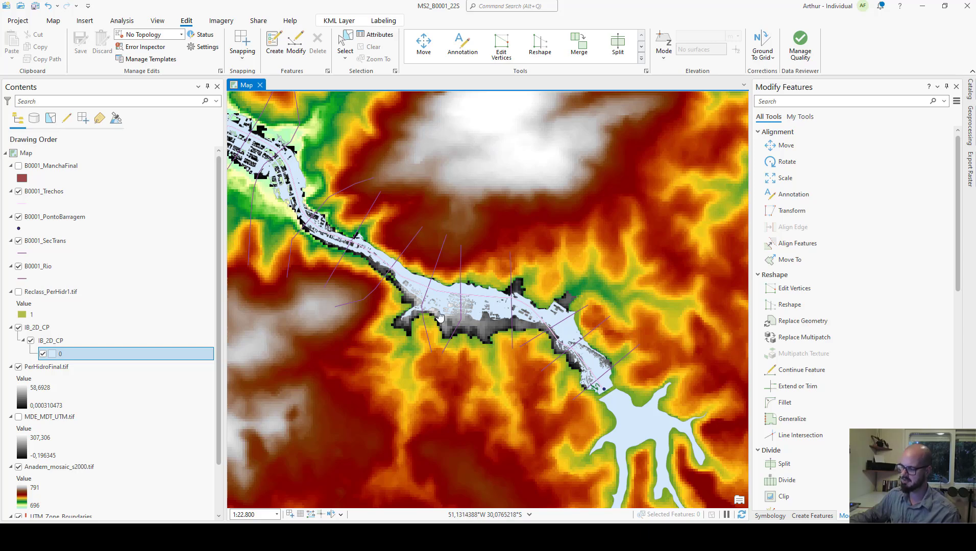
drag(440, 317, 524, 353)
drag(383, 263, 510, 341)
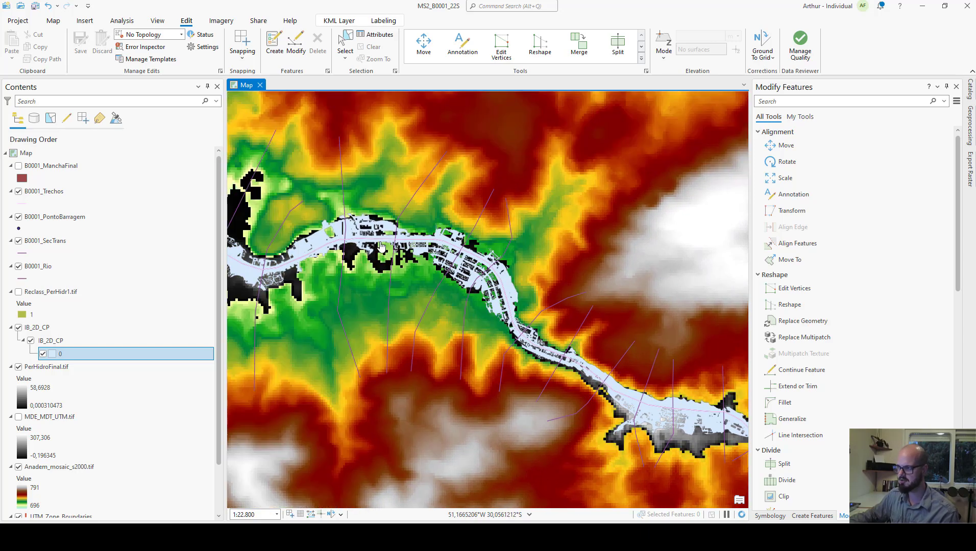
drag(379, 246, 461, 256)
drag(334, 273, 475, 288)
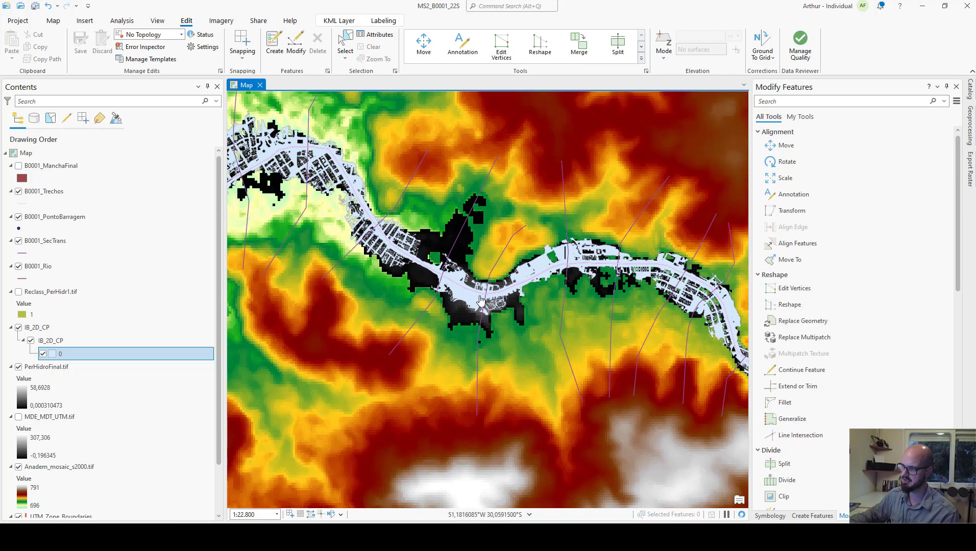
drag(371, 232, 525, 306)
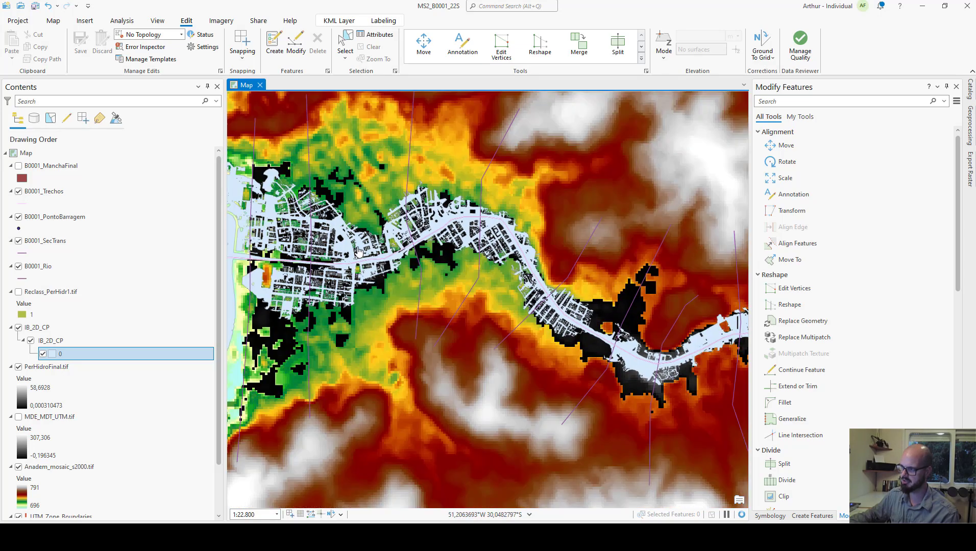
drag(359, 251, 542, 244)
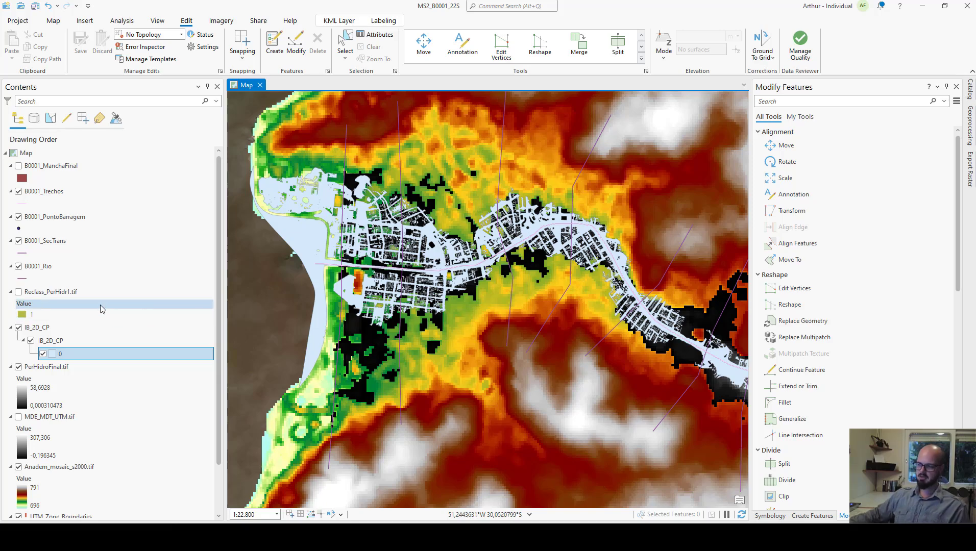
Step: View the whole flooded reach with both extents and toggle the visibility of the IB_2D_CP layer
scroll(510, 375, down, 3)
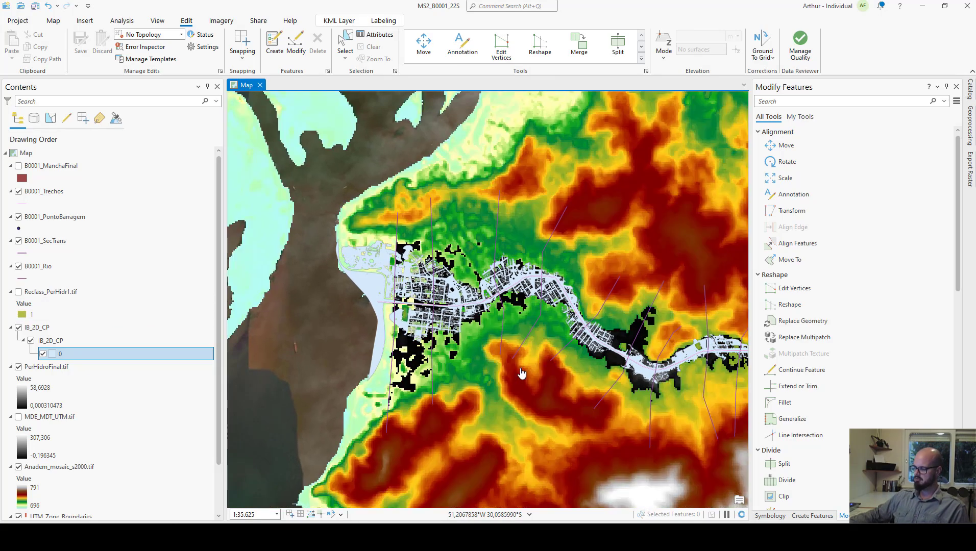
scroll(521, 374, down, 2)
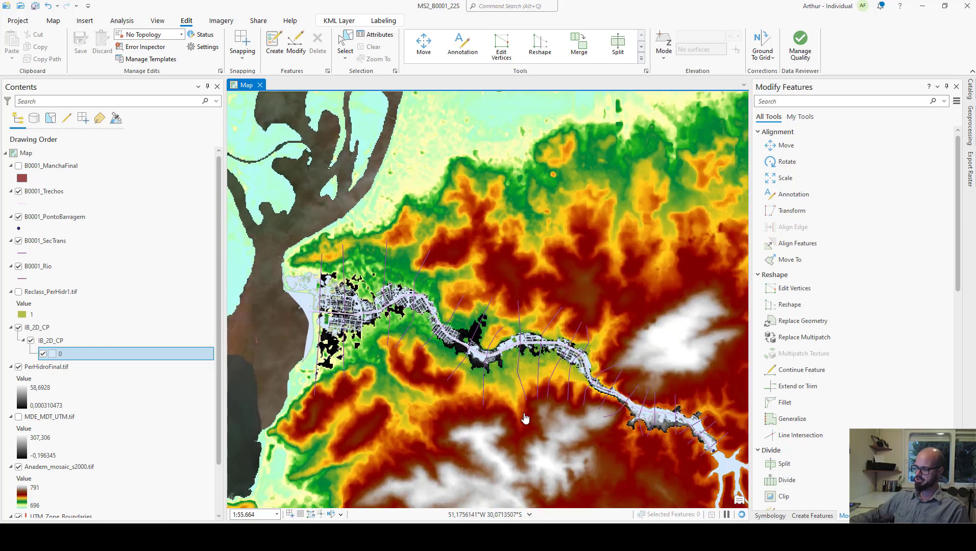
drag(522, 421, 505, 406)
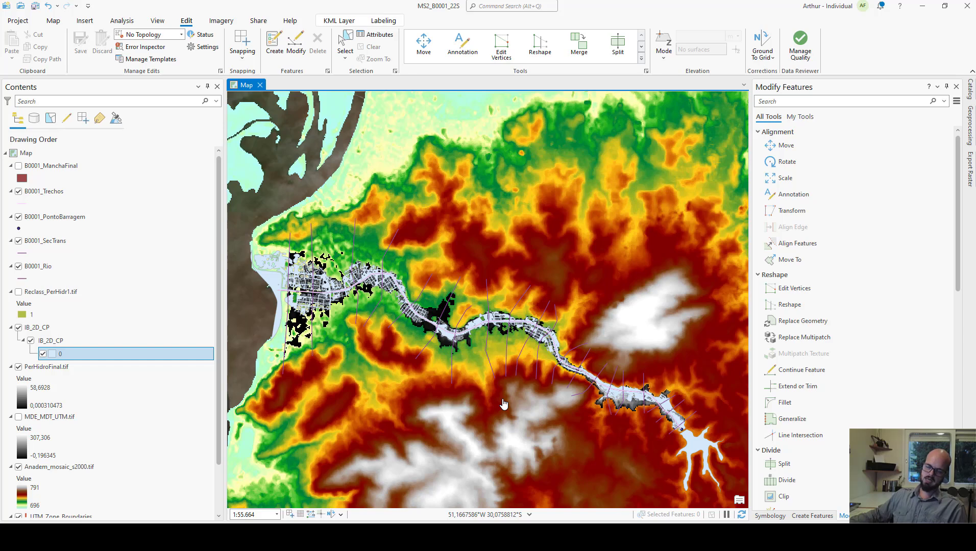
click(19, 327)
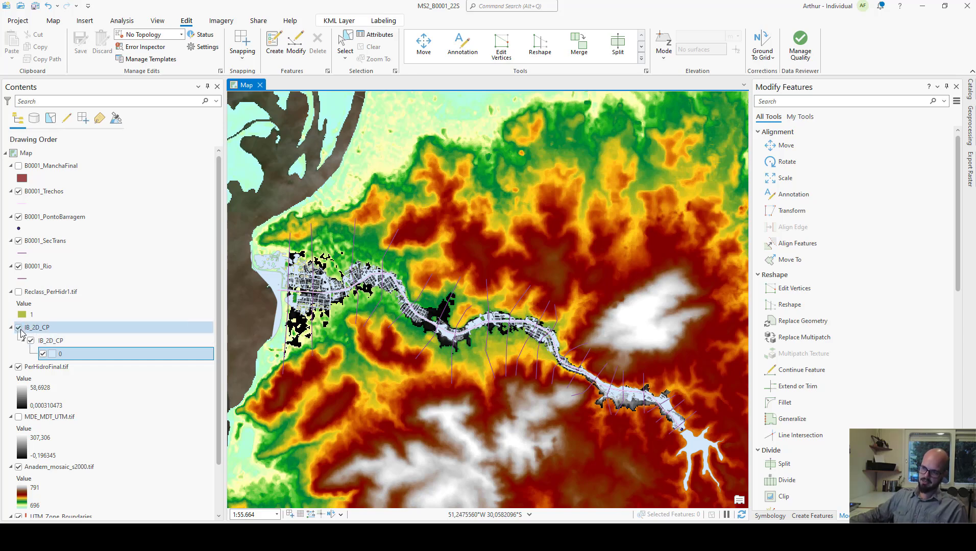